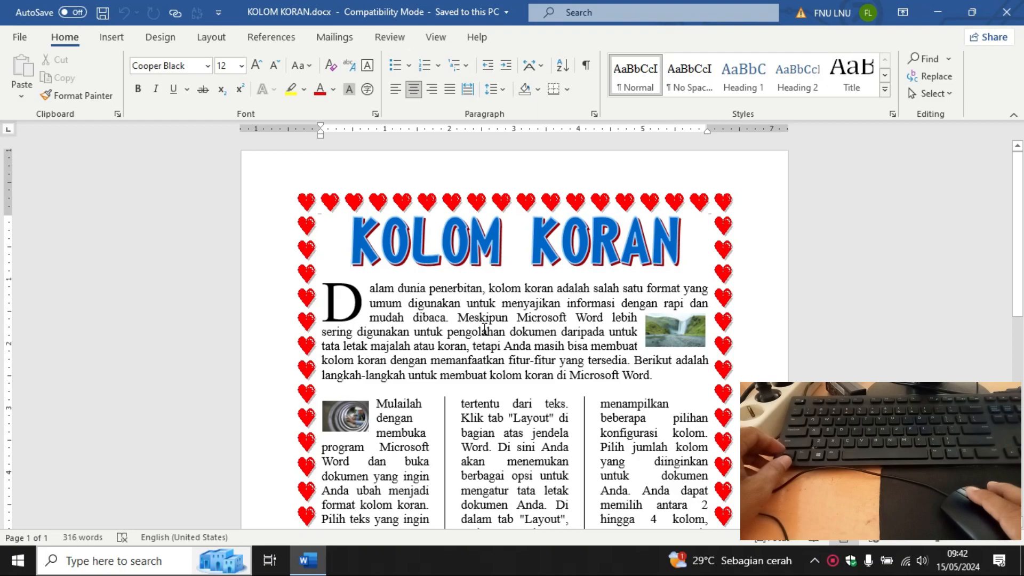
Step: Examine the finished KOLOM KORAN document from its title to the last paragraph, including the columns, pictures and page border
scroll(484, 328, "up", 2)
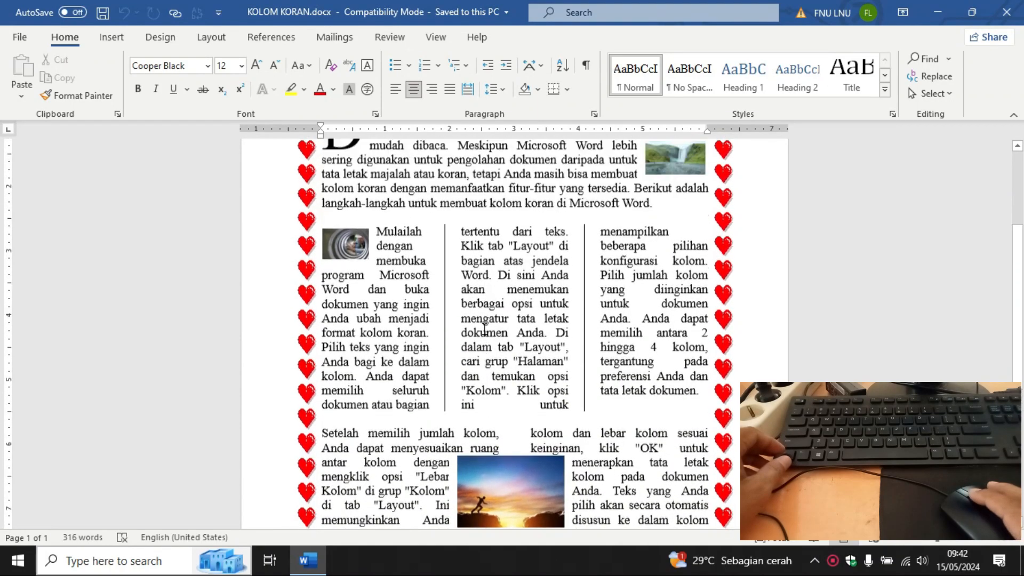
scroll(485, 329, "up", 1)
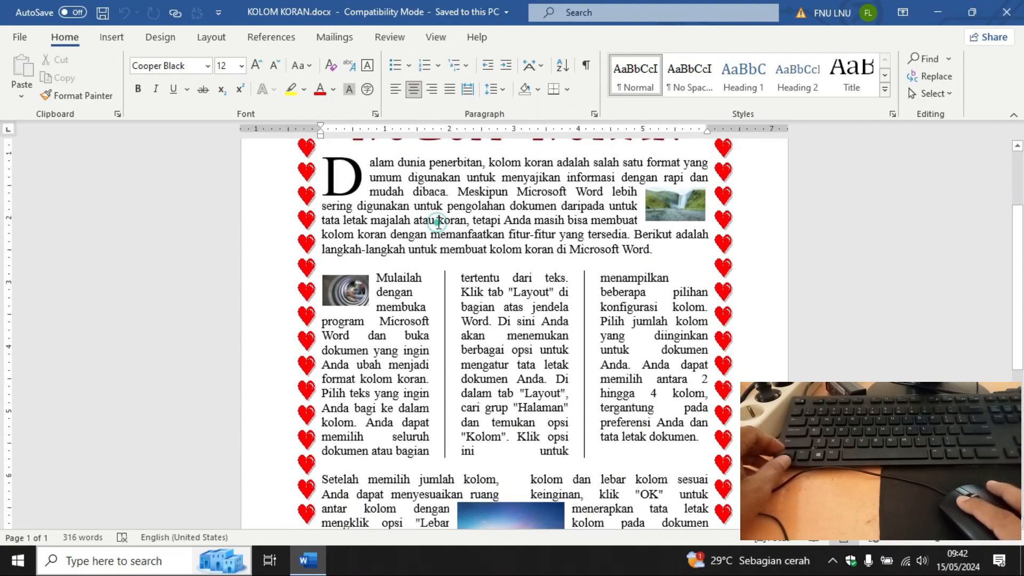
triple_click(439, 222)
left_click_drag(403, 350, 612, 365)
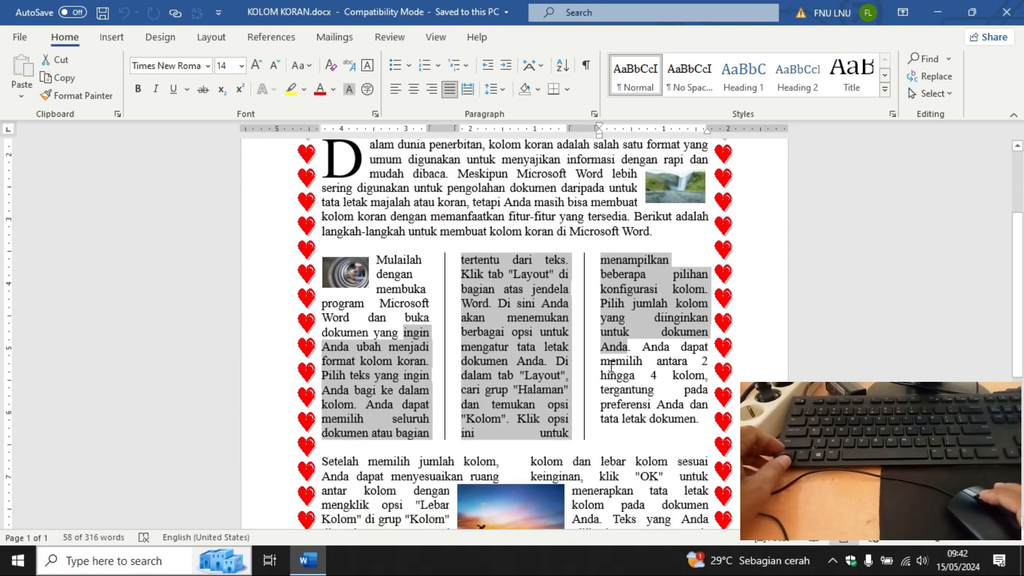
scroll(413, 429, "down", 5)
scroll(414, 430, "down", 2)
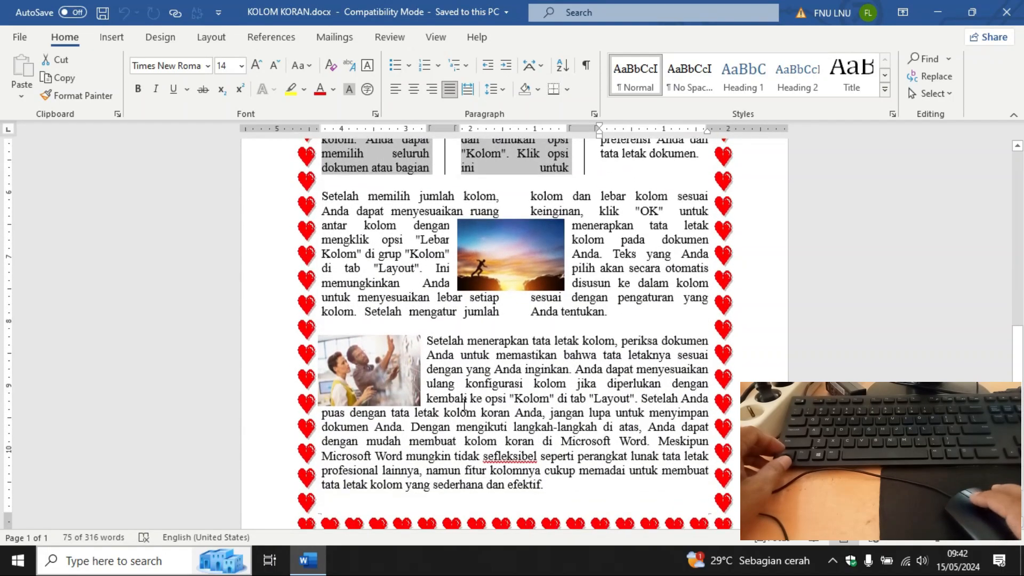
scroll(499, 401, "up", 8)
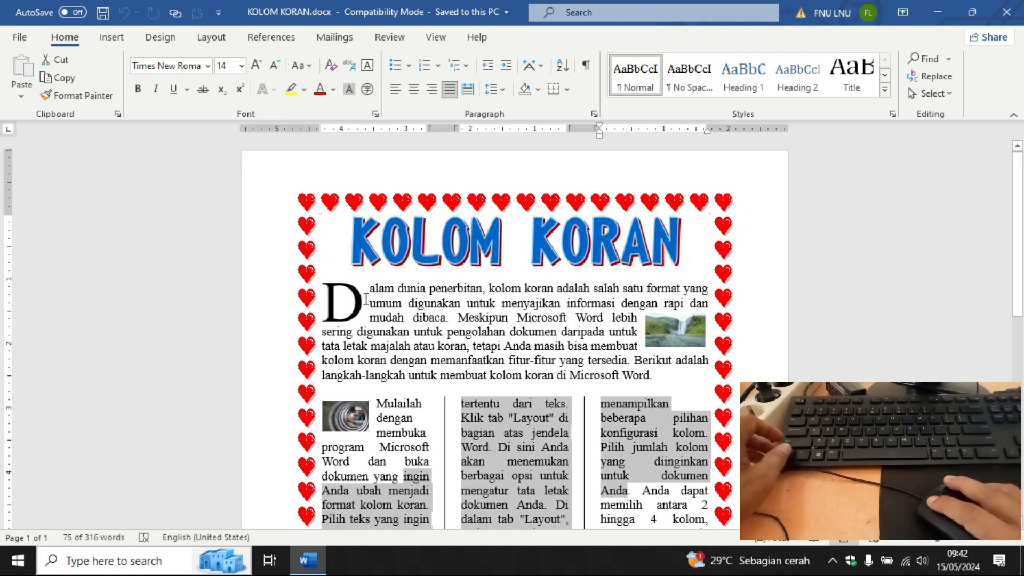
left_click(449, 317)
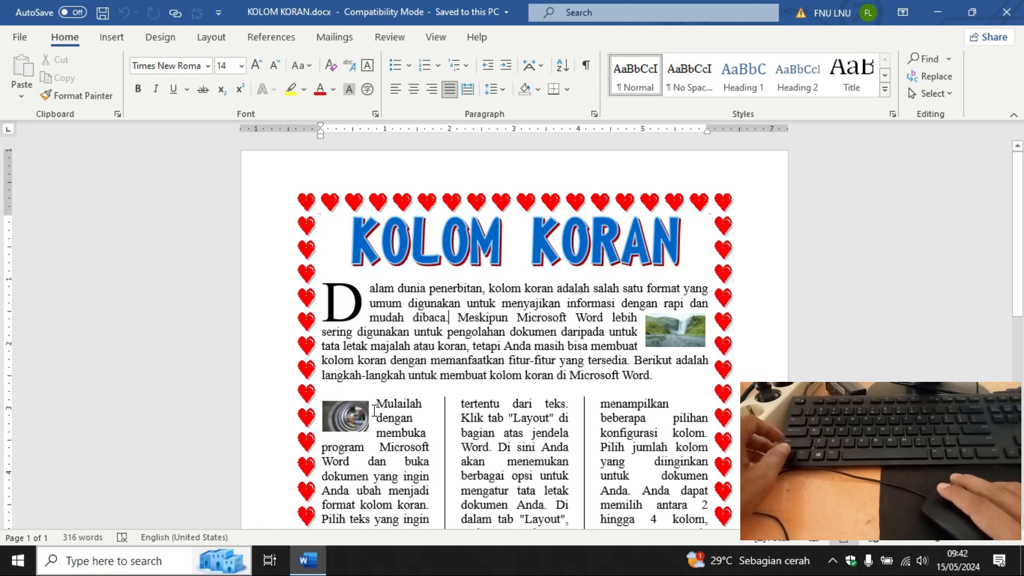
scroll(379, 407, "down", 8)
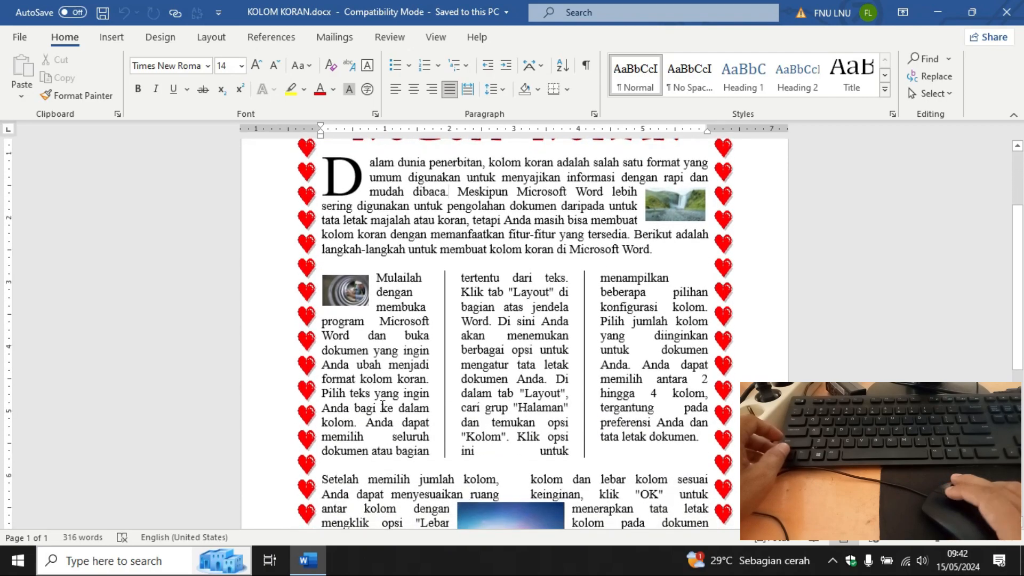
scroll(381, 410, "down", 4)
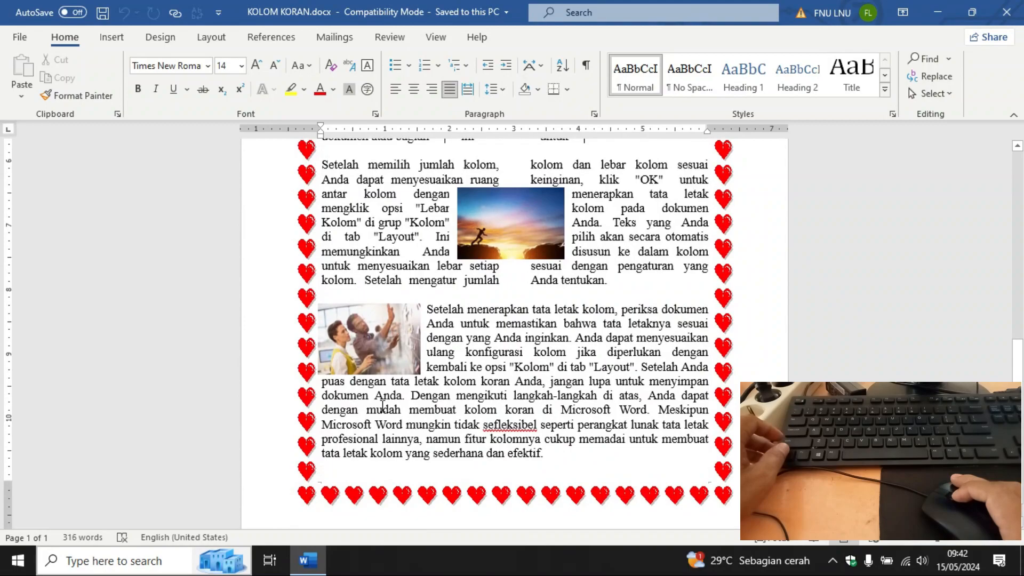
scroll(382, 409, "up", 8)
scroll(383, 407, "up", 4)
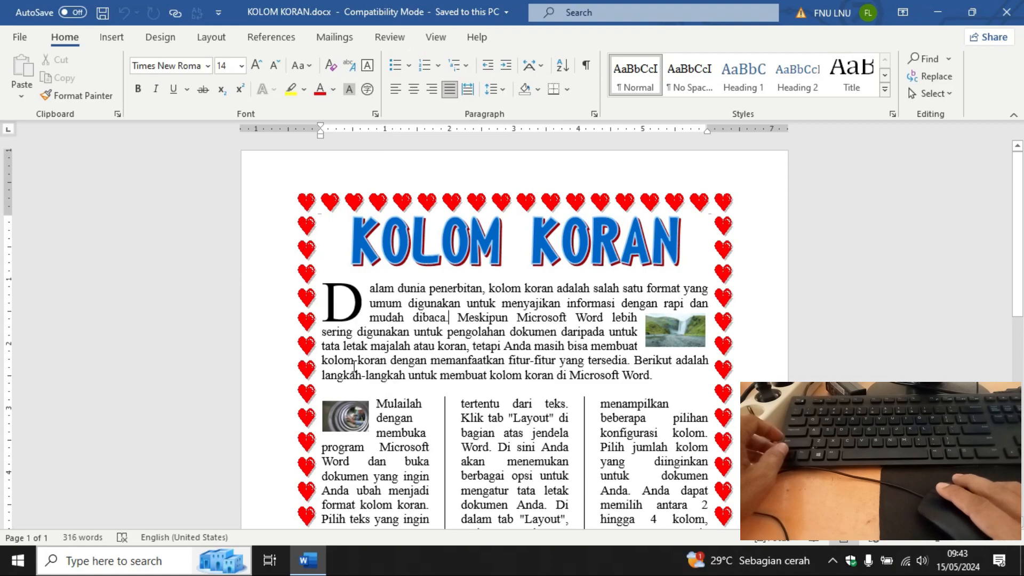
scroll(421, 354, "down", 5)
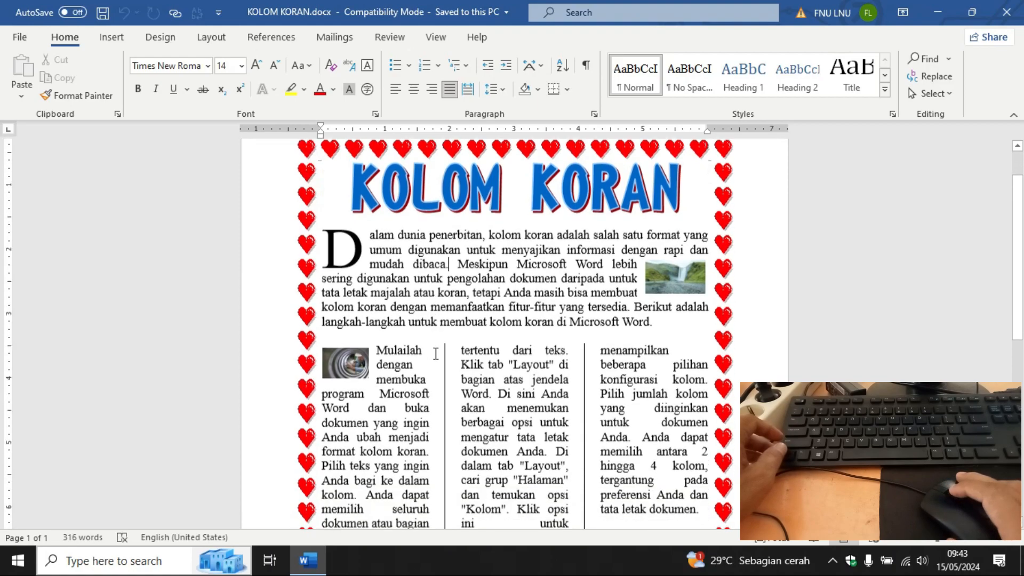
scroll(435, 353, "up", 2)
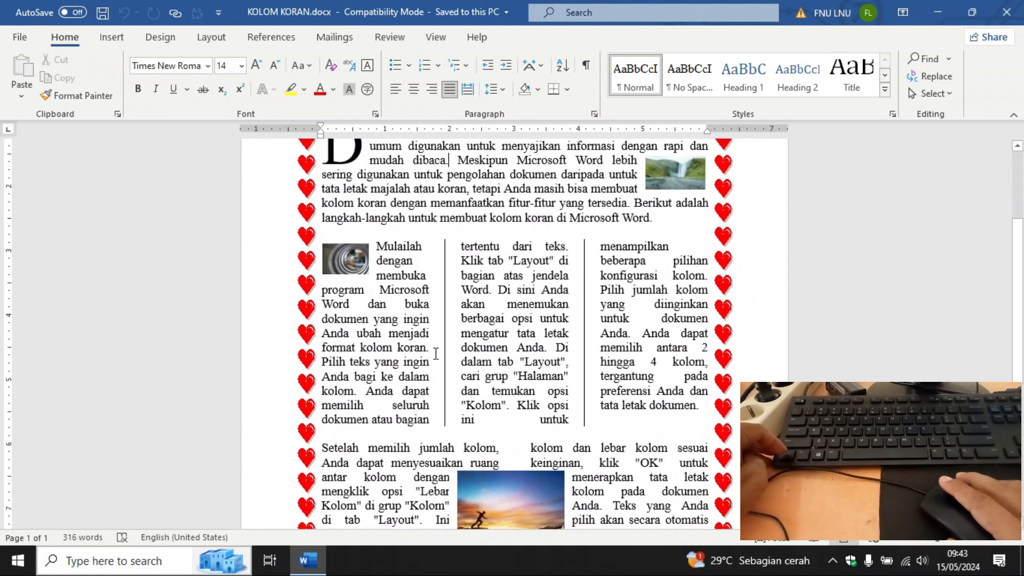
scroll(435, 354, "down", 3)
scroll(435, 354, "down", 3)
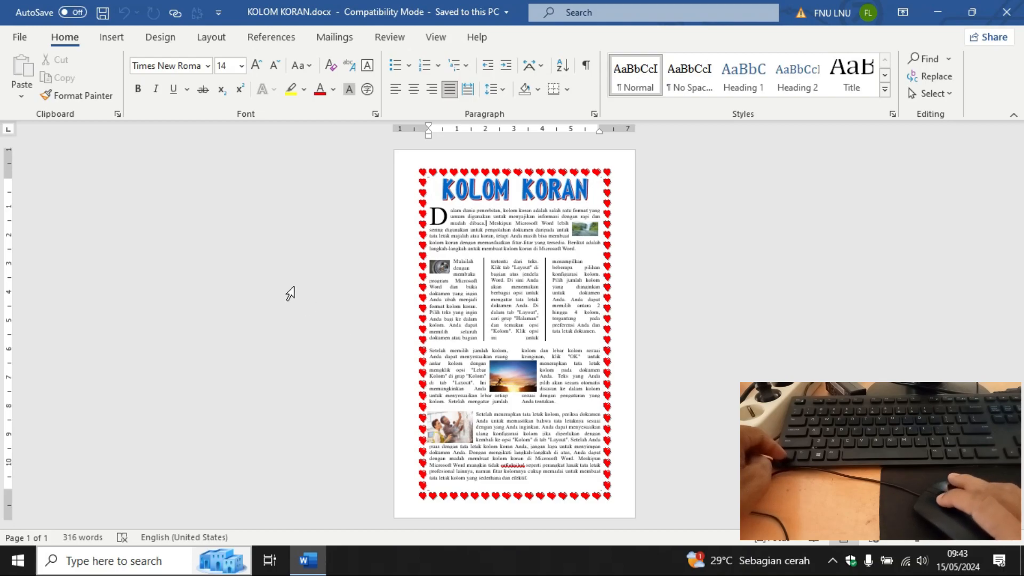
Step: Create a new blank document and enlarge its page view for working
left_click(21, 39)
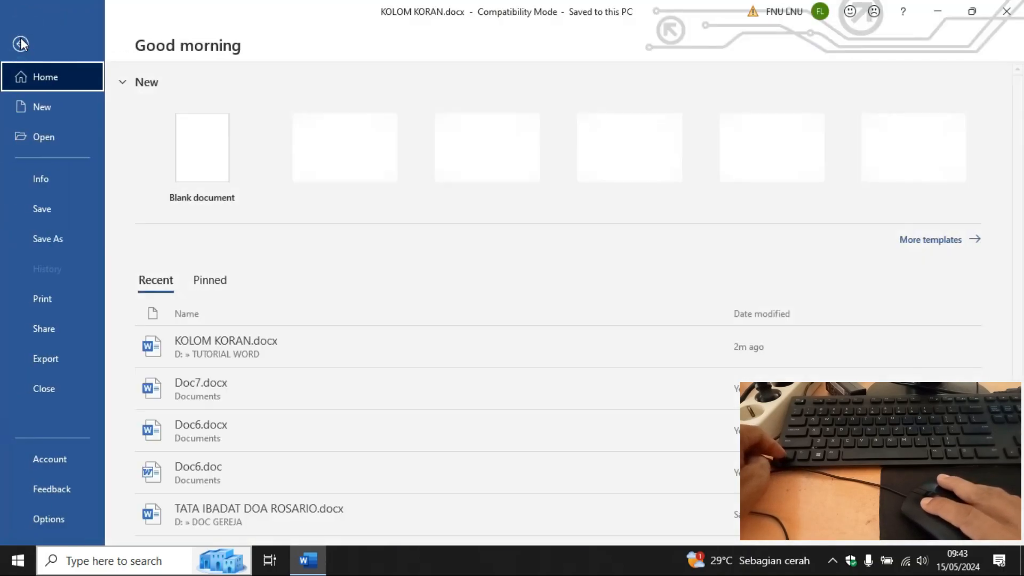
key("Escape")
key("ctrl+n")
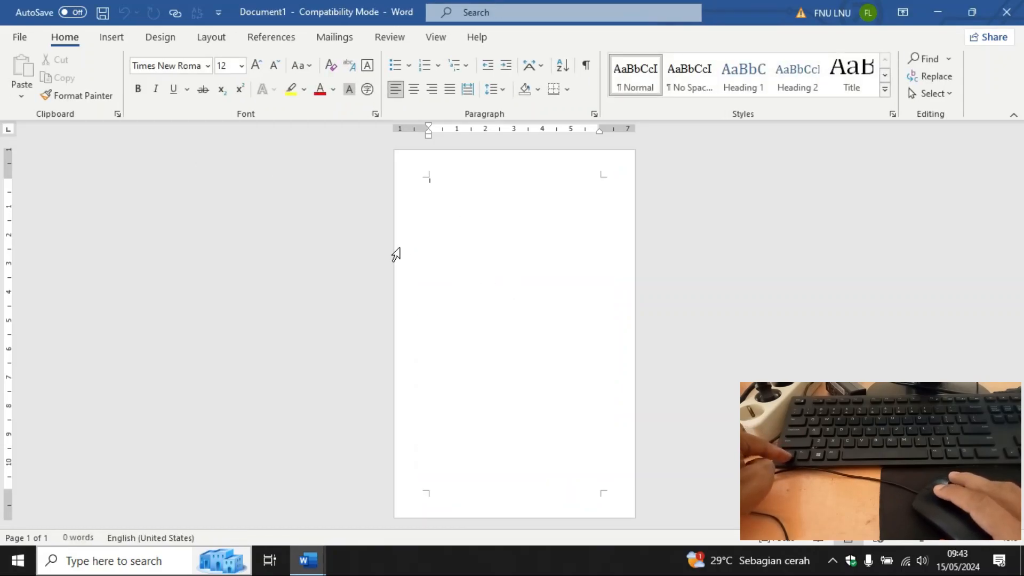
scroll(492, 294, "up", 6)
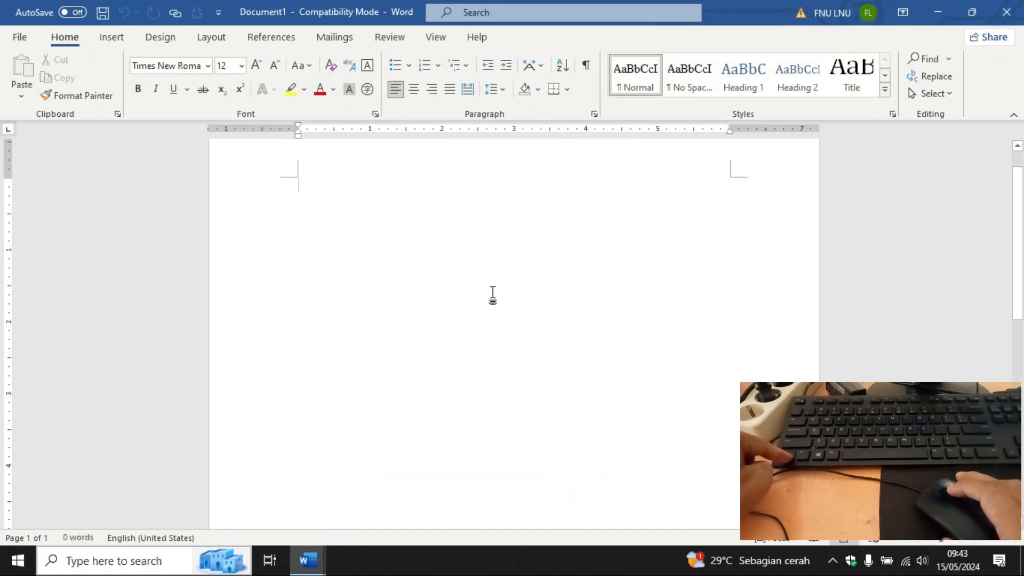
scroll(493, 294, "up", 2)
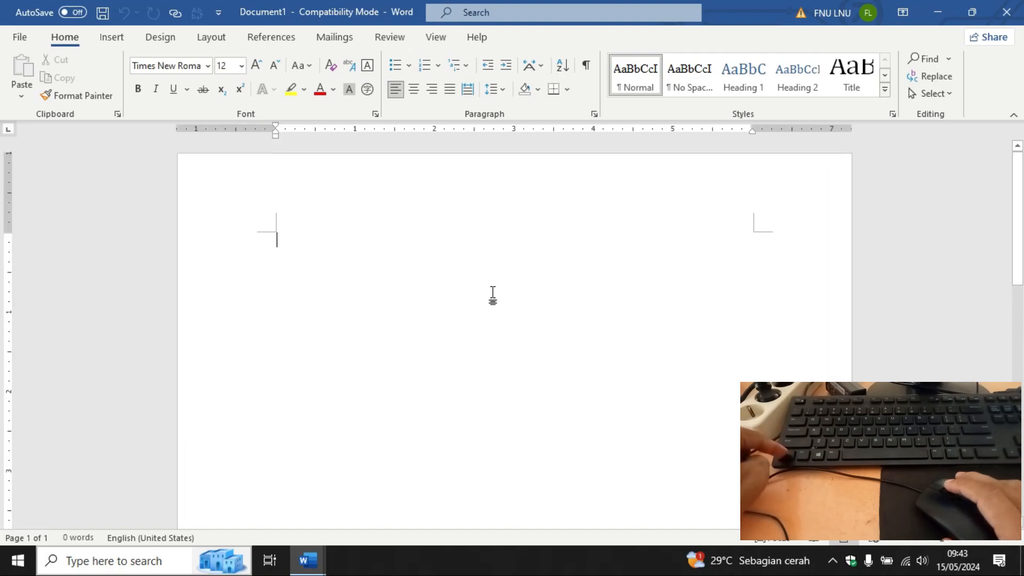
Step: Switch to KOLOM KORAN.docx to review its decorative title, and return to the blank Document1
mouse_move(307, 560)
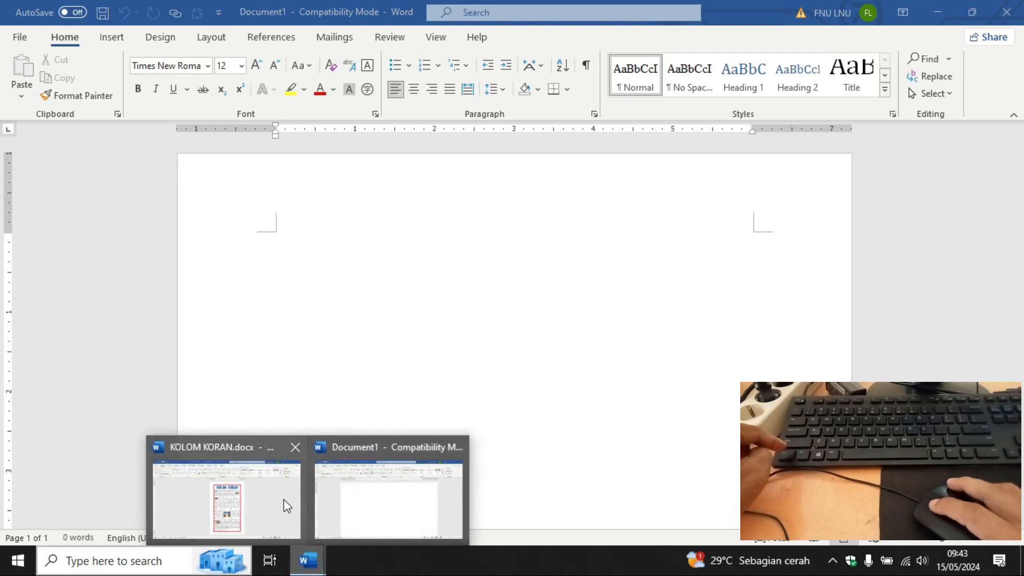
left_click(278, 495)
scroll(520, 251, "up", 7)
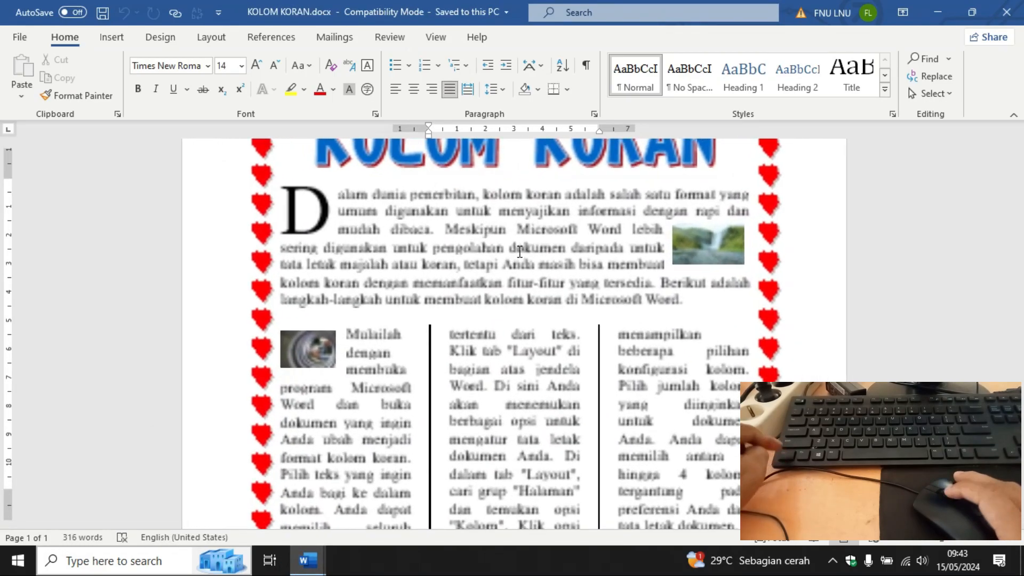
scroll(520, 251, "up", 1)
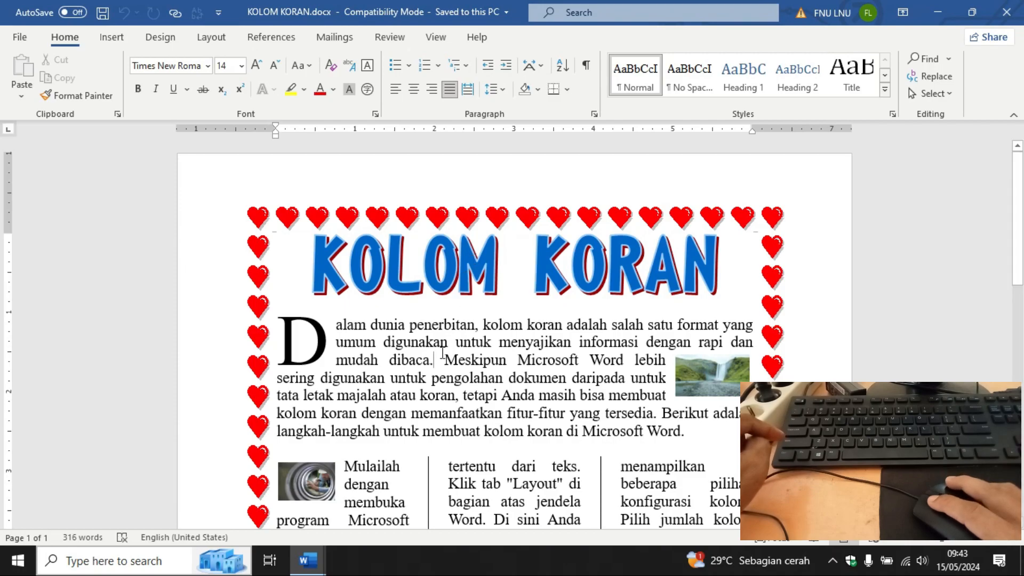
mouse_move(308, 560)
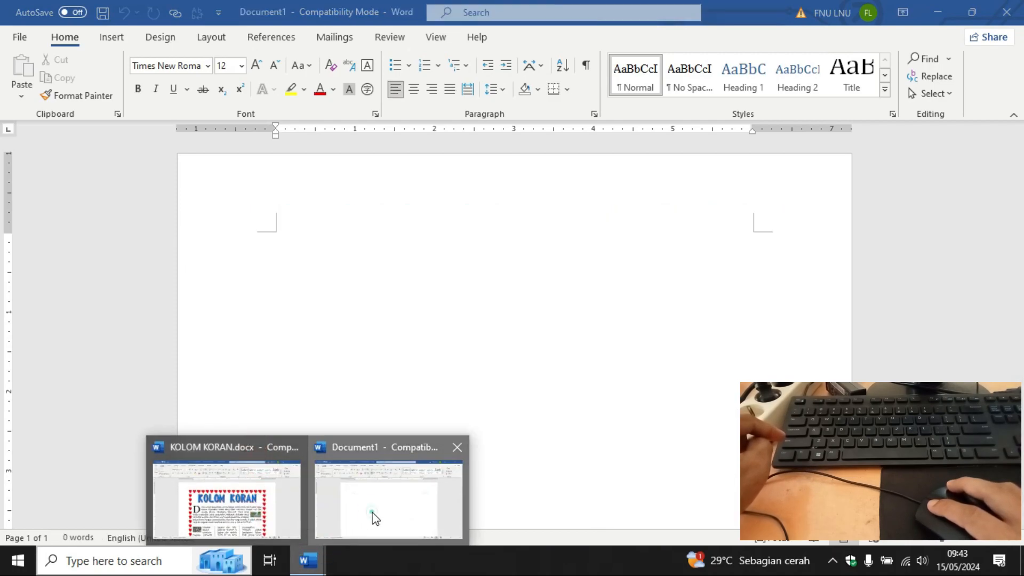
left_click(373, 516)
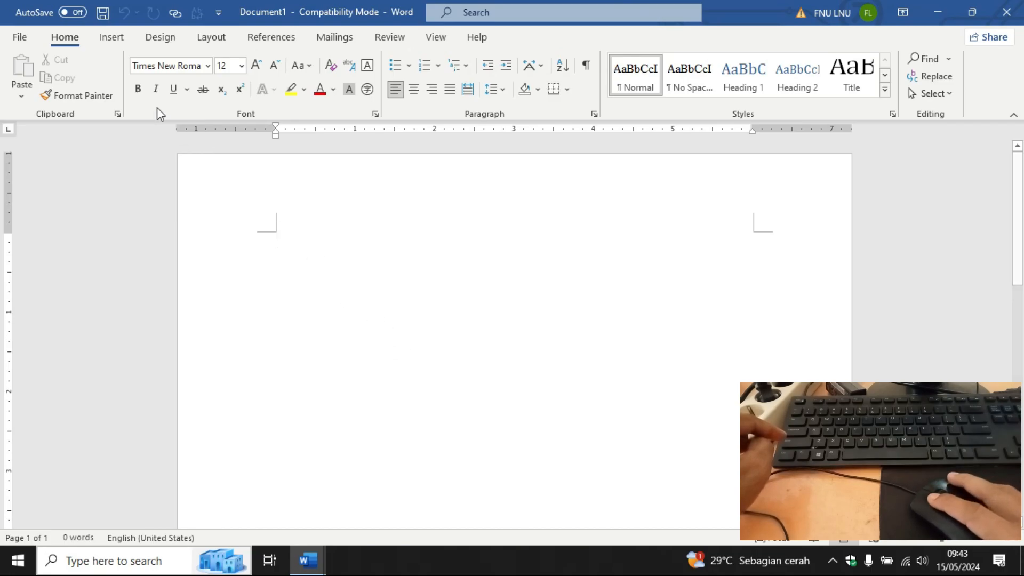
Step: Insert a WordArt using the blue wavy style in the fourth row, fourth column of the gallery
left_click(112, 38)
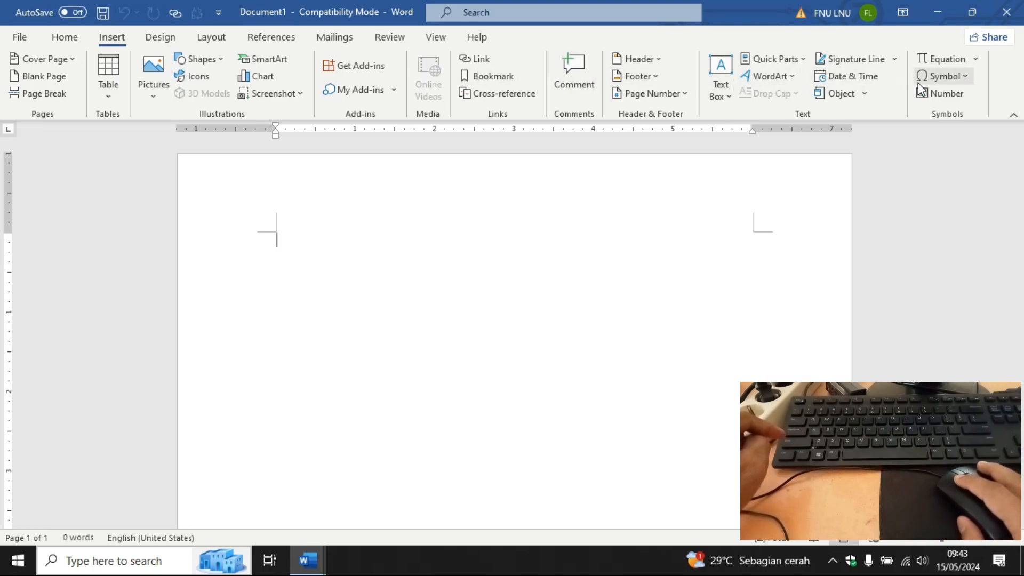
left_click(793, 80)
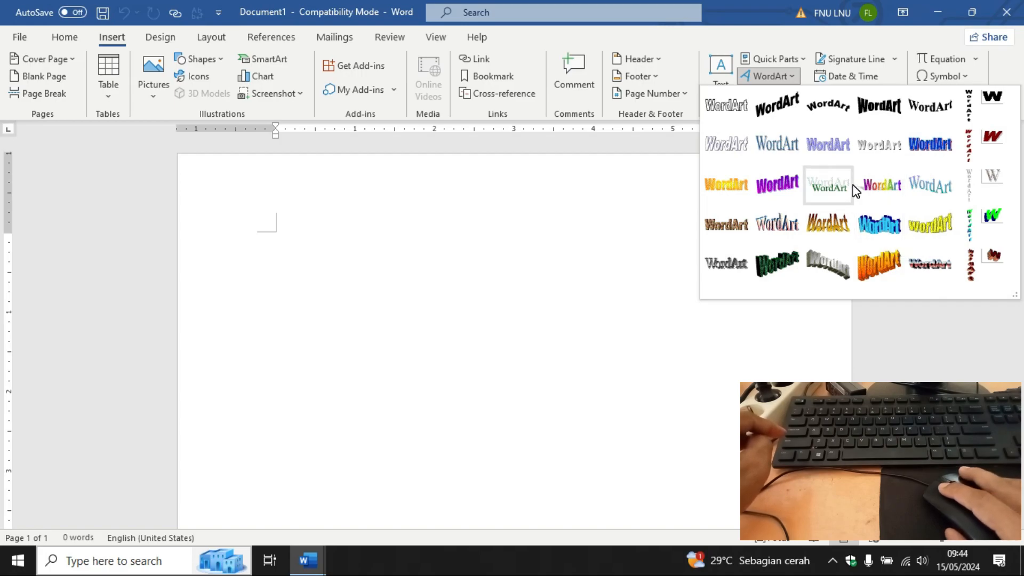
left_click(873, 228)
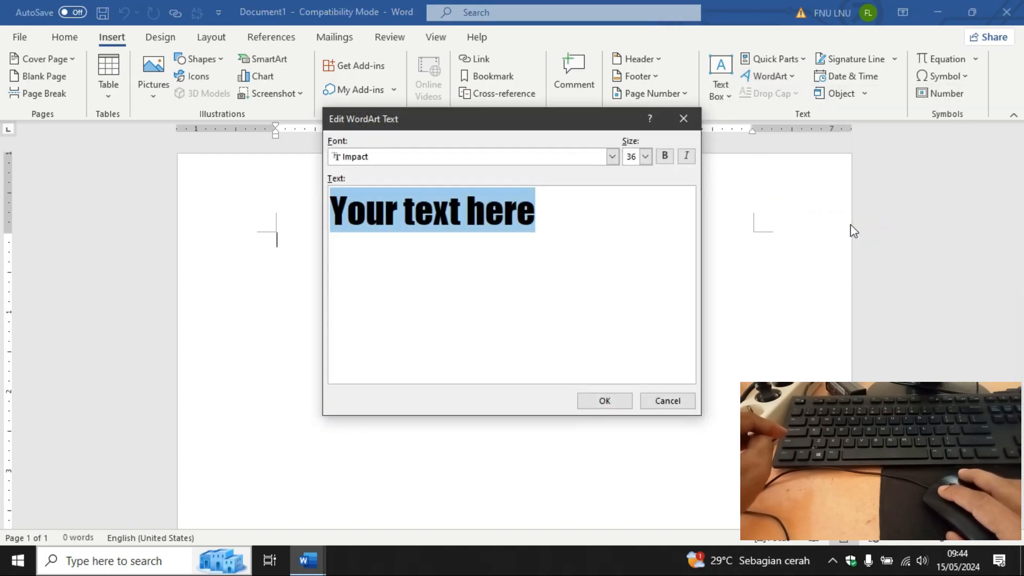
left_click_drag(525, 121, 526, 168)
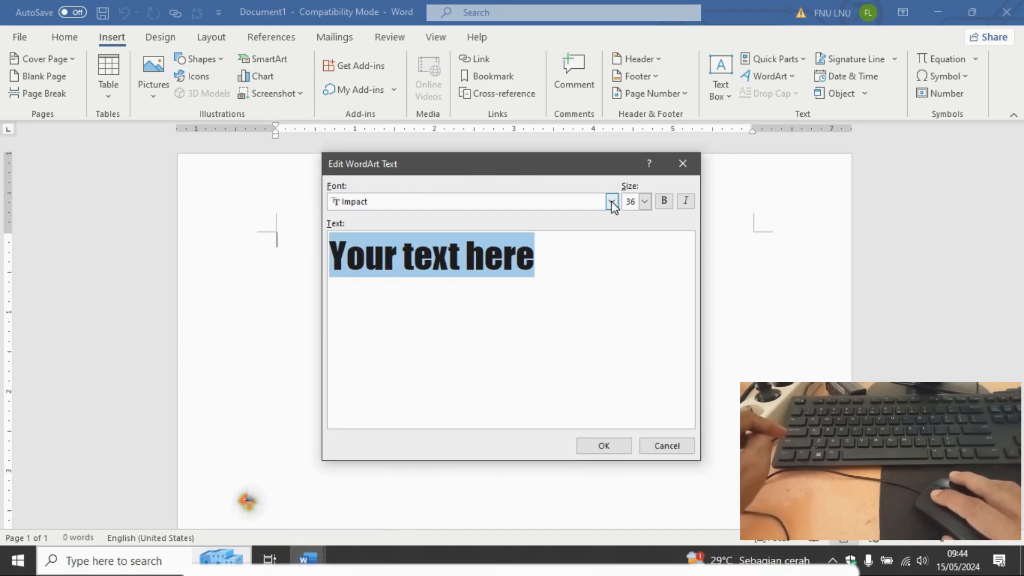
Step: Try several fonts for the WordArt text and set it to Microsoft YaHei
left_click(612, 201)
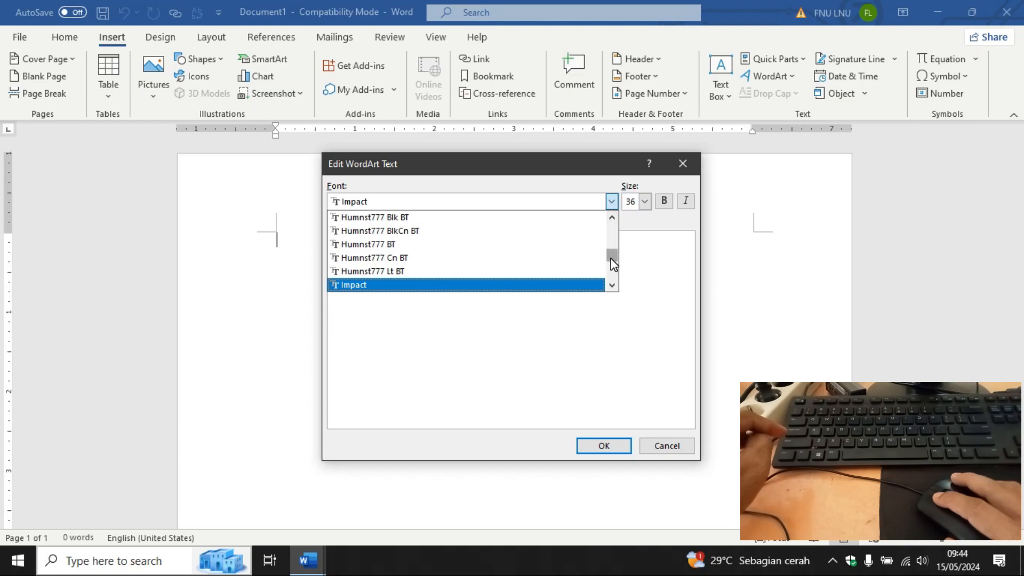
left_click_drag(612, 261, 604, 235)
left_click(486, 257)
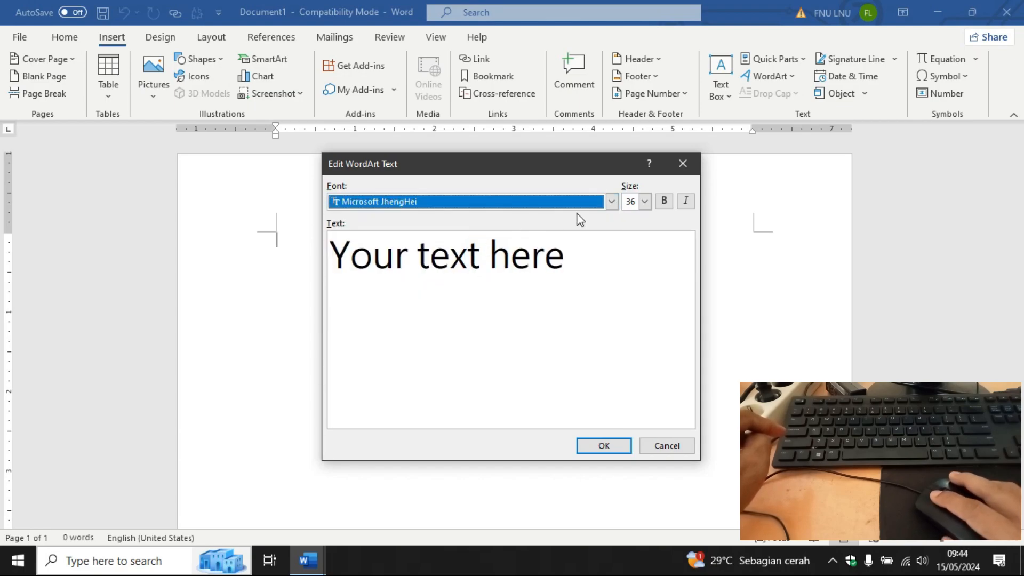
left_click(612, 201)
left_click(537, 243)
left_click(612, 202)
left_click(542, 283)
left_click(609, 202)
scroll(587, 283, "down", 1)
left_click(534, 271)
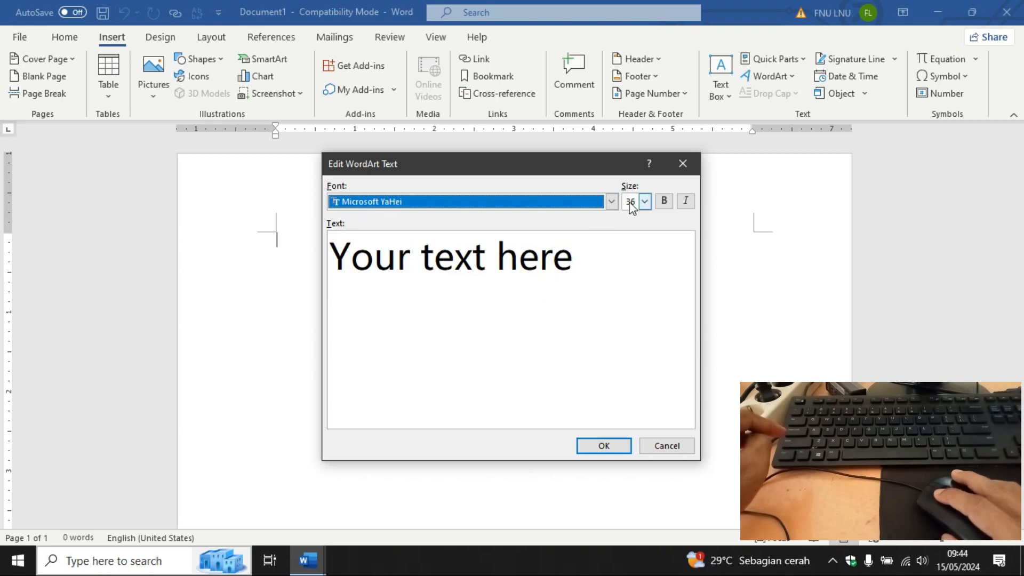
Step: Try the WordArt text at sizes 96 and 66
left_click(644, 202)
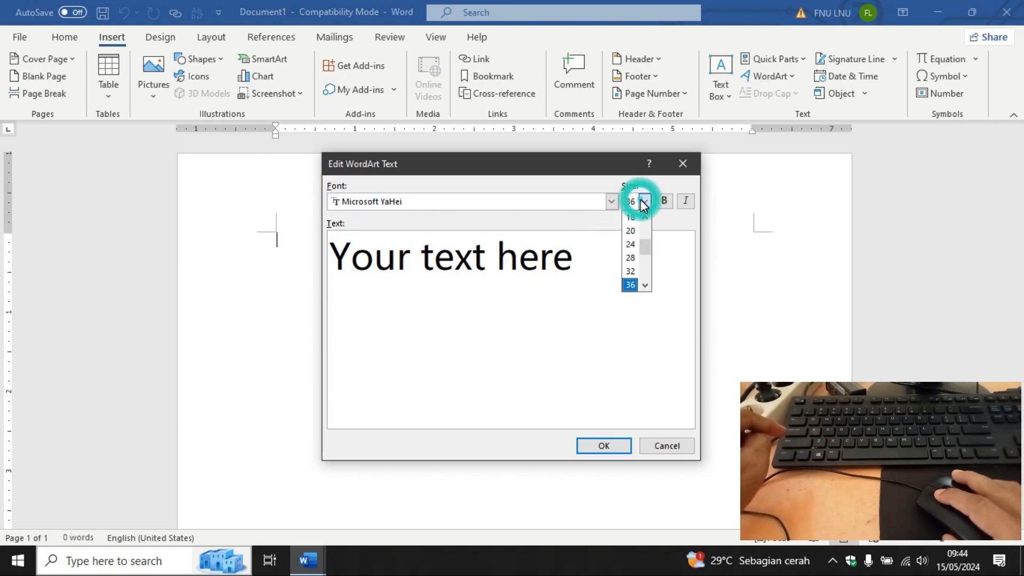
left_click(631, 219)
left_click(644, 202)
left_click_drag(644, 231, 643, 276)
left_click(632, 284)
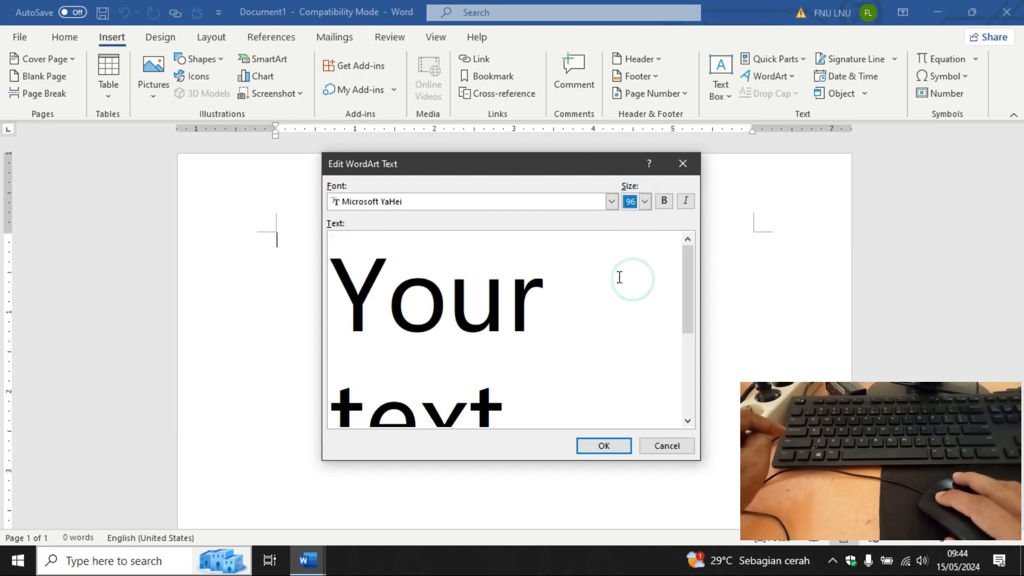
left_click(645, 201)
left_click(631, 244)
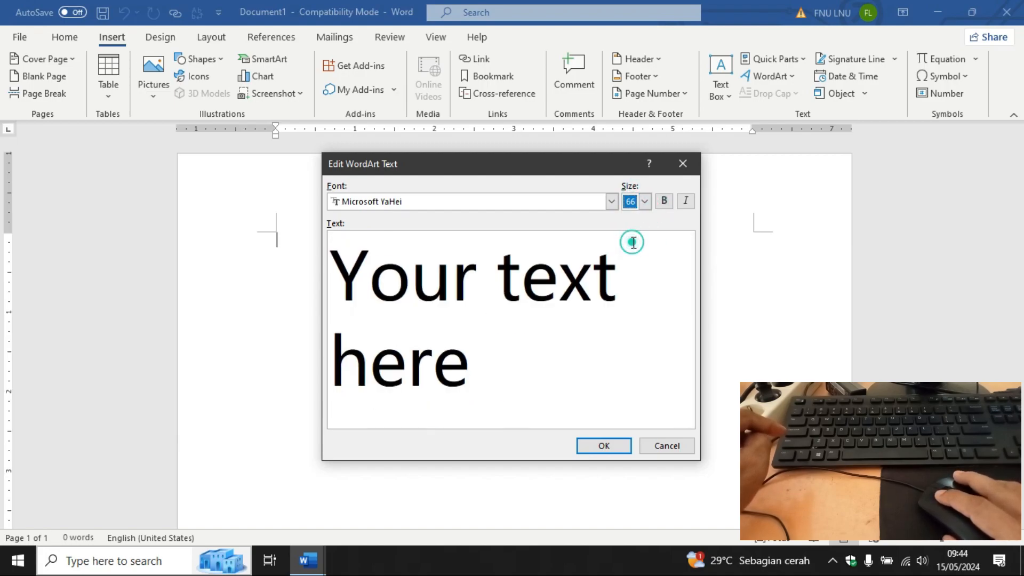
Step: Make the WordArt text bold without italics and set its size to 54
left_click(664, 202)
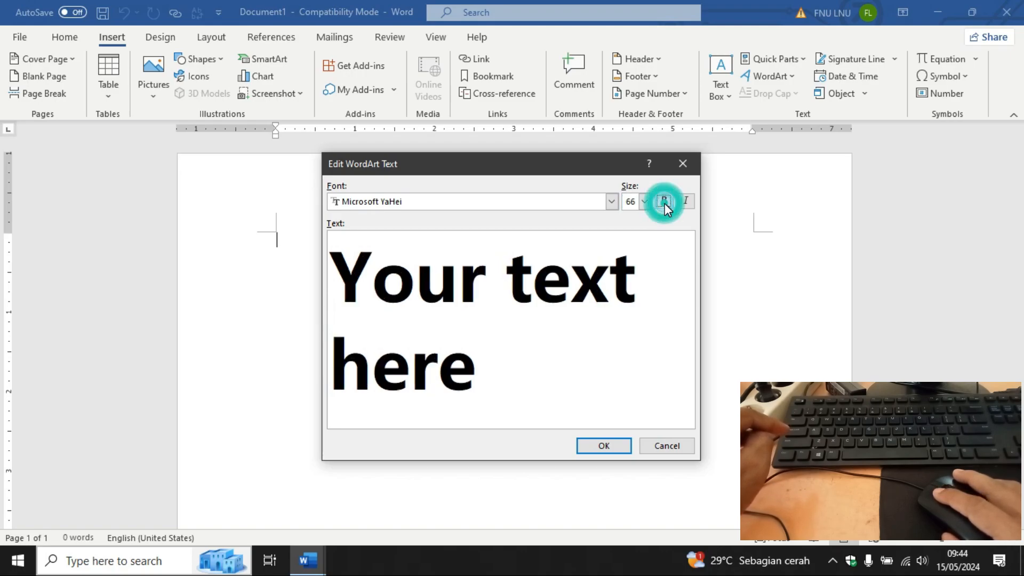
left_click(665, 202)
left_click(685, 201)
left_click(685, 202)
left_click(667, 202)
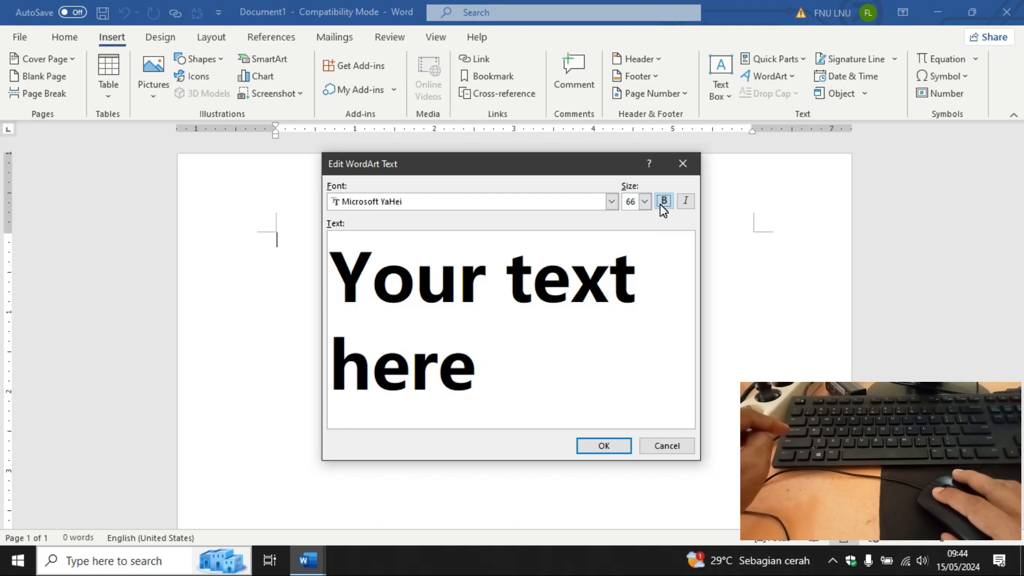
left_click(644, 202)
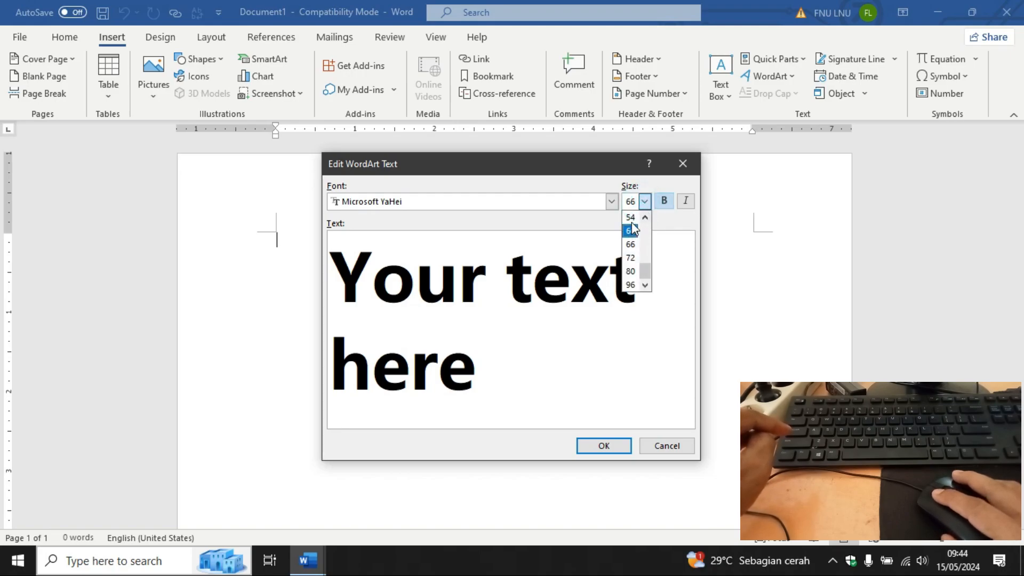
left_click(631, 219)
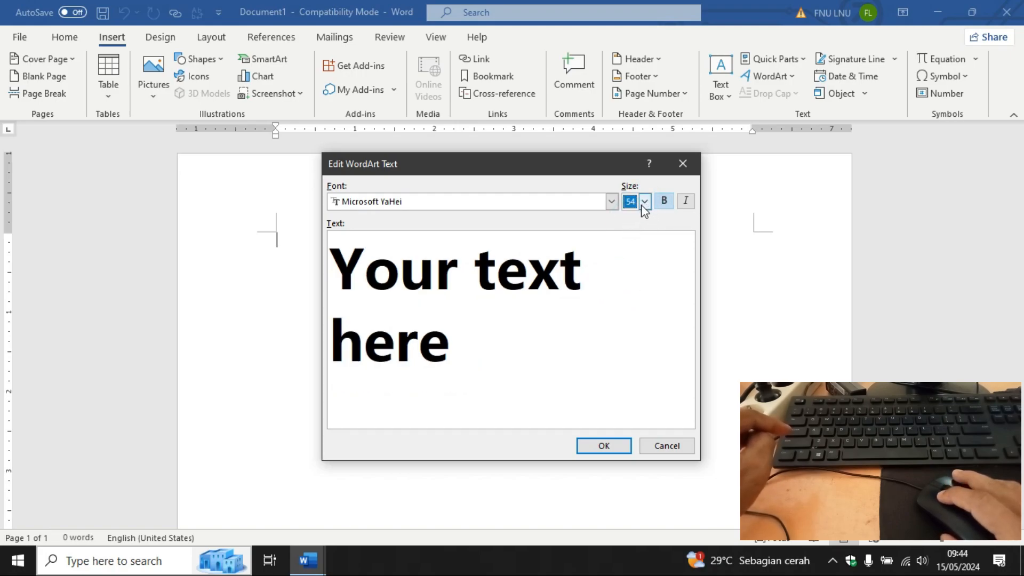
Step: Set the WordArt text size to 44
left_click(644, 202)
left_click(645, 218)
left_click(645, 218)
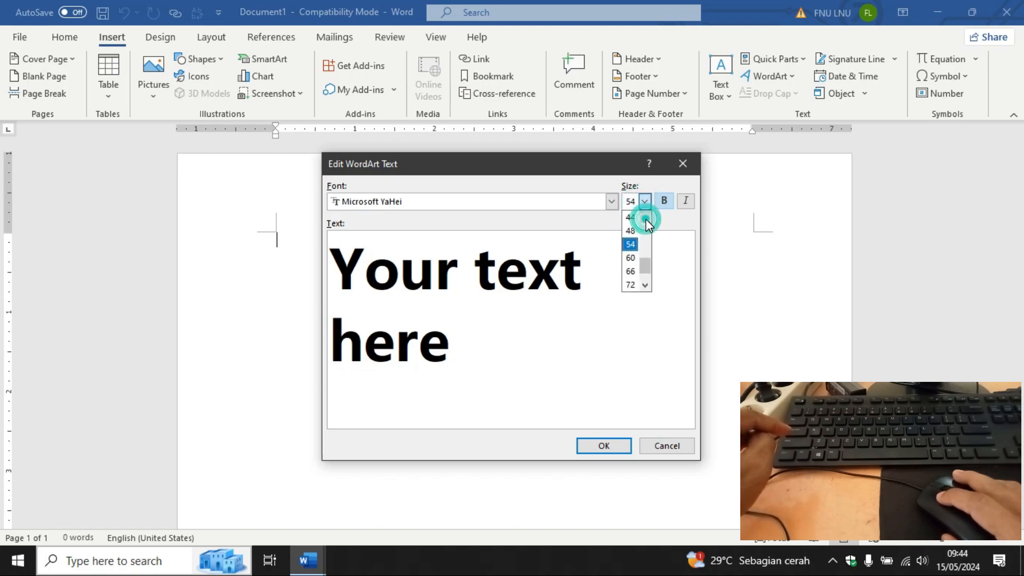
left_click(631, 218)
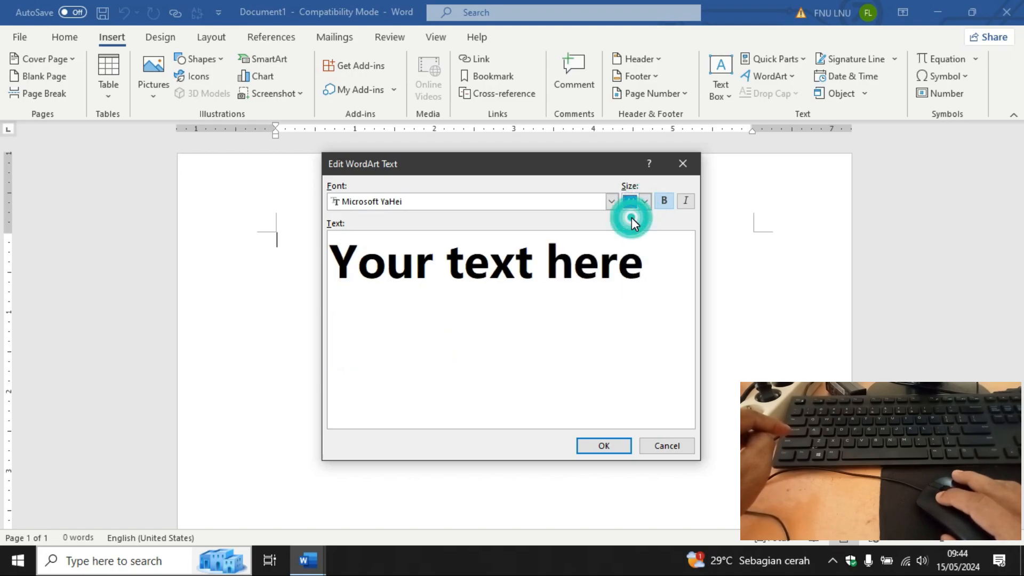
Step: Replace the WordArt placeholder text with KOLOM KORAN and insert it into the document
left_click_drag(665, 266, 335, 261)
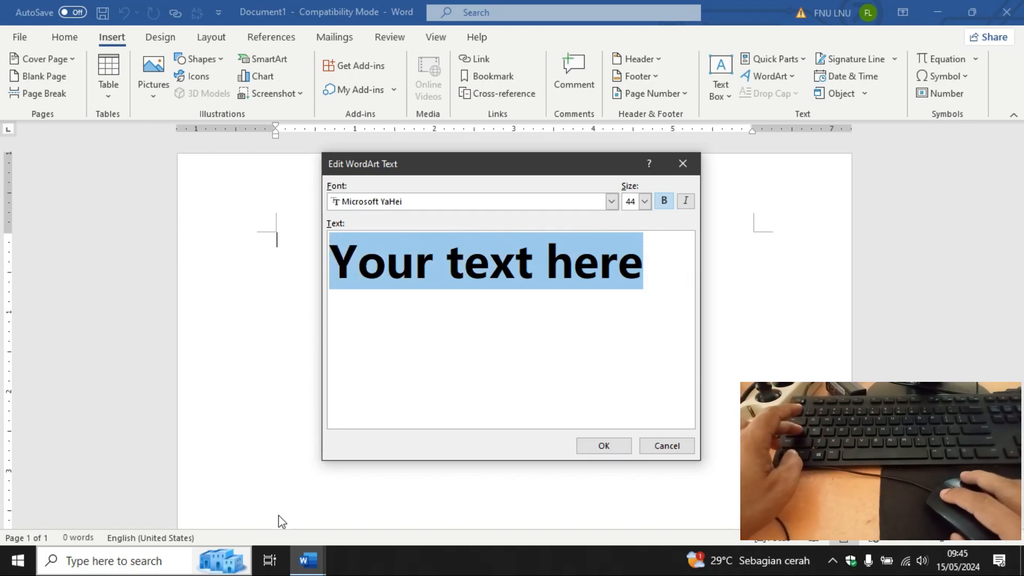
mouse_move(302, 566)
left_click(219, 503)
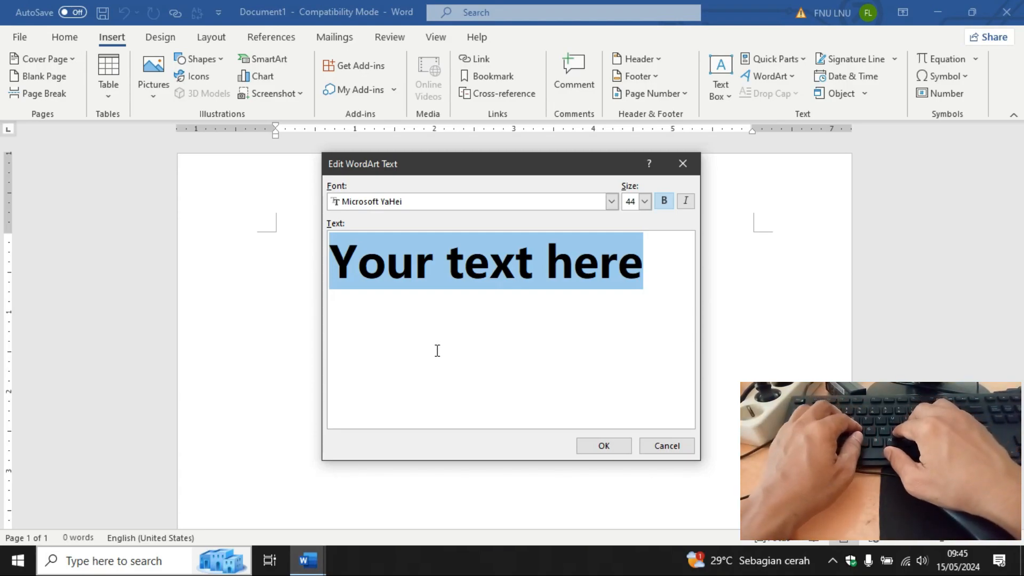
type("ko")
key("BackSpace")
key("BackSpace")
type("K")
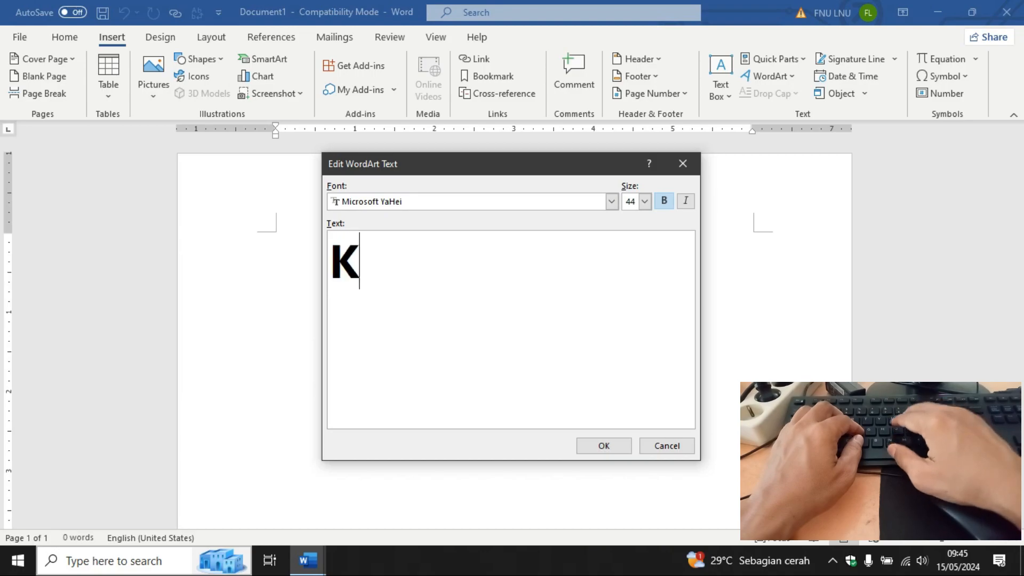
type("OLOM KORAN")
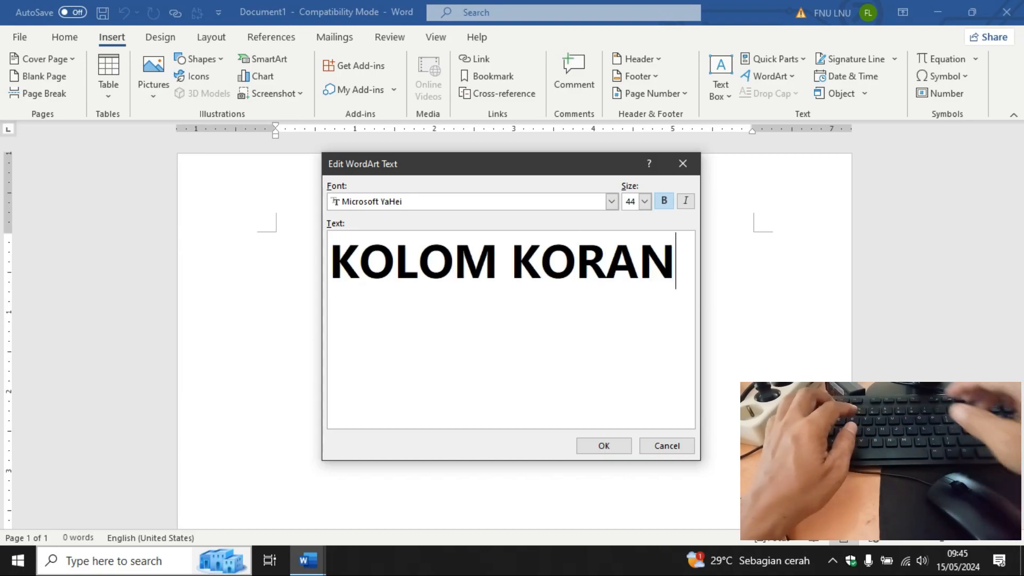
left_click(604, 445)
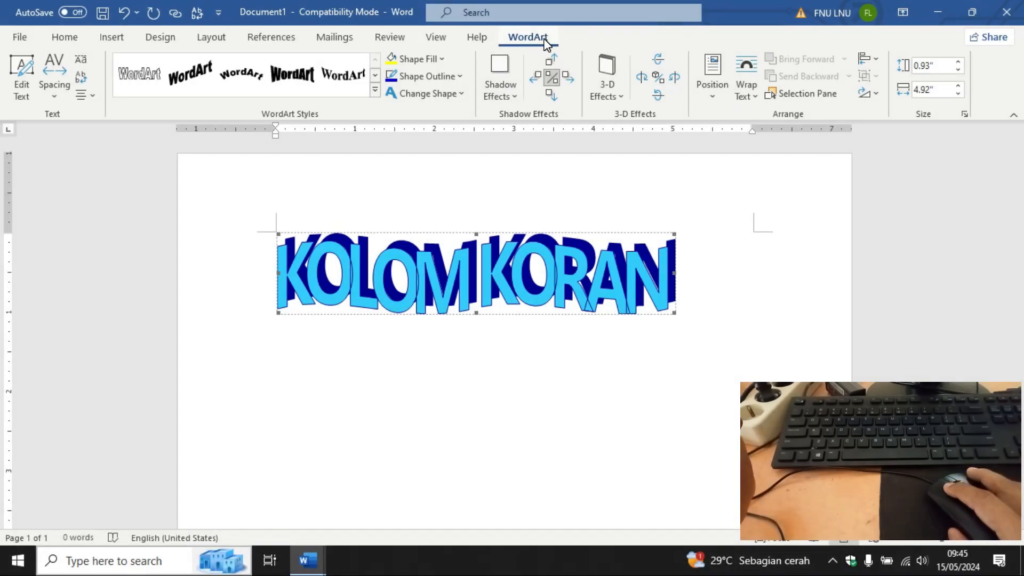
Step: Reopen the WordArt text for editing to review its wording, font and size settings, and close it unchanged
left_click(20, 97)
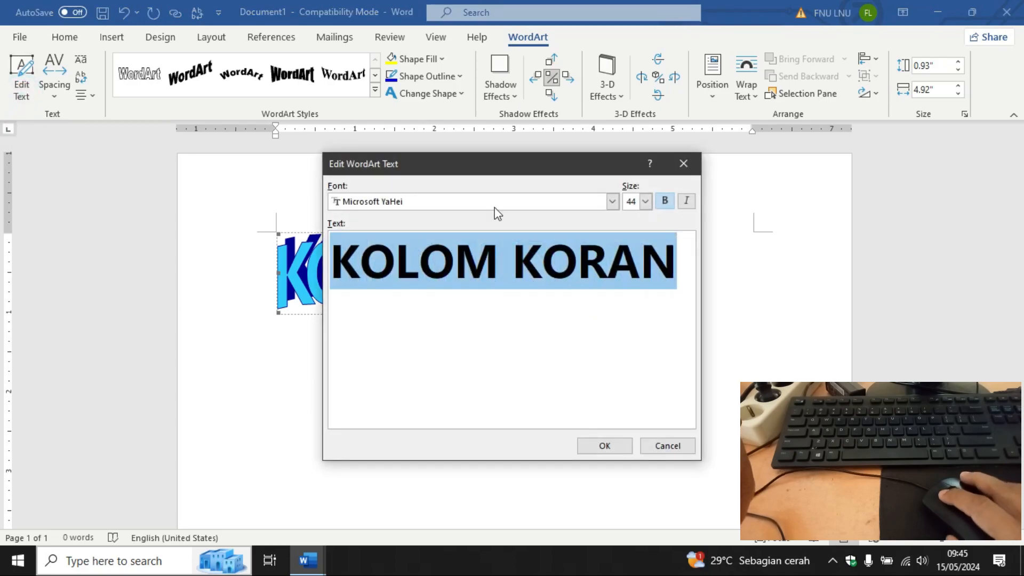
left_click_drag(503, 167, 487, 204)
left_click(659, 285)
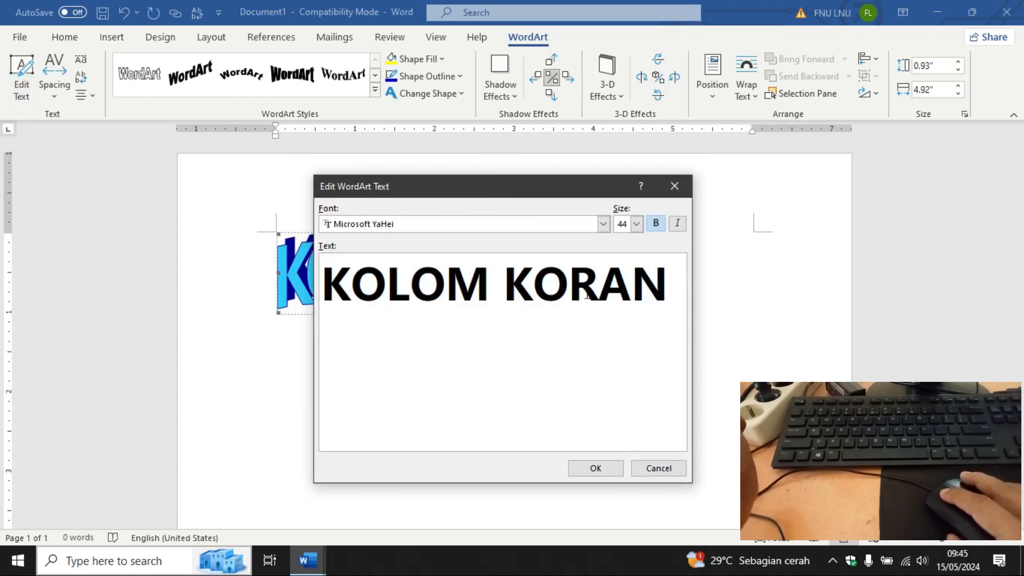
left_click(596, 469)
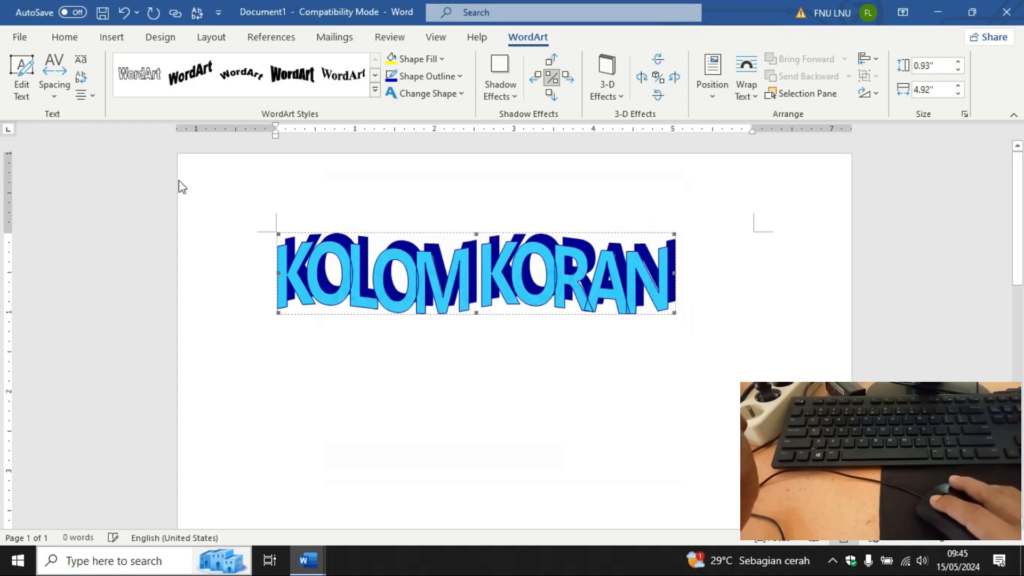
Step: Try Tight, Normal, Loose and Very Tight character spacing on the WordArt and set it to Tight
left_click(57, 87)
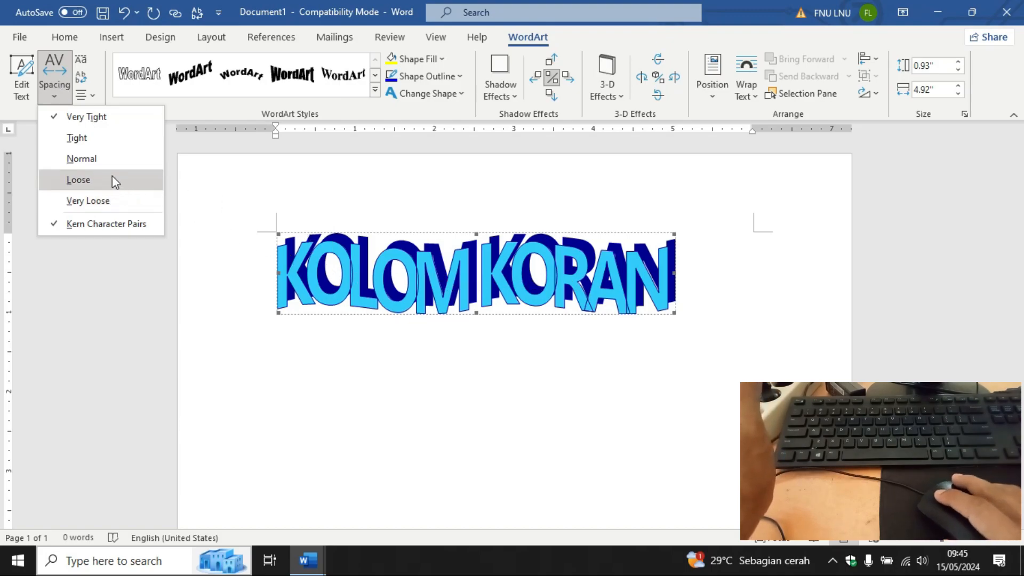
left_click(81, 140)
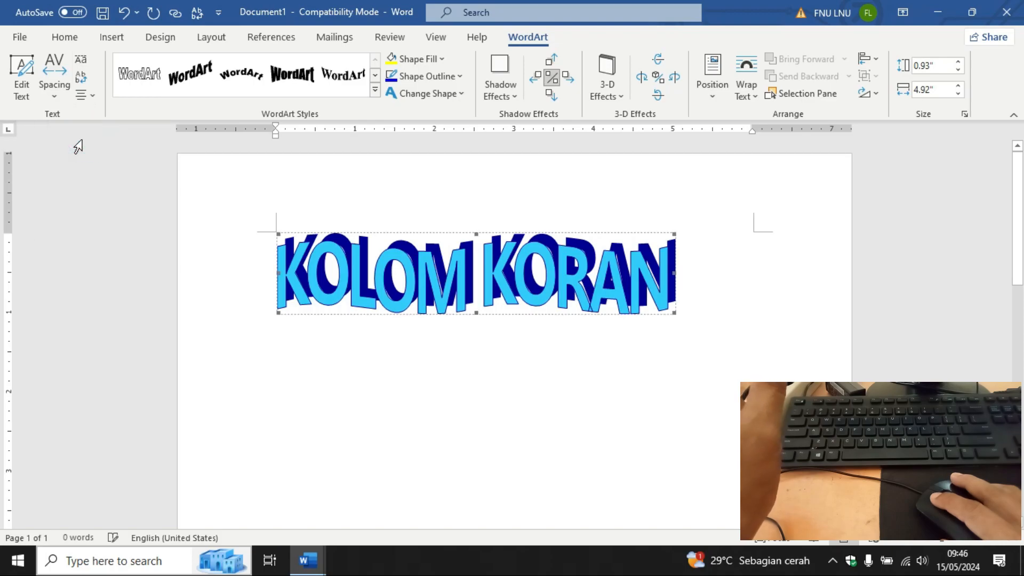
left_click(56, 97)
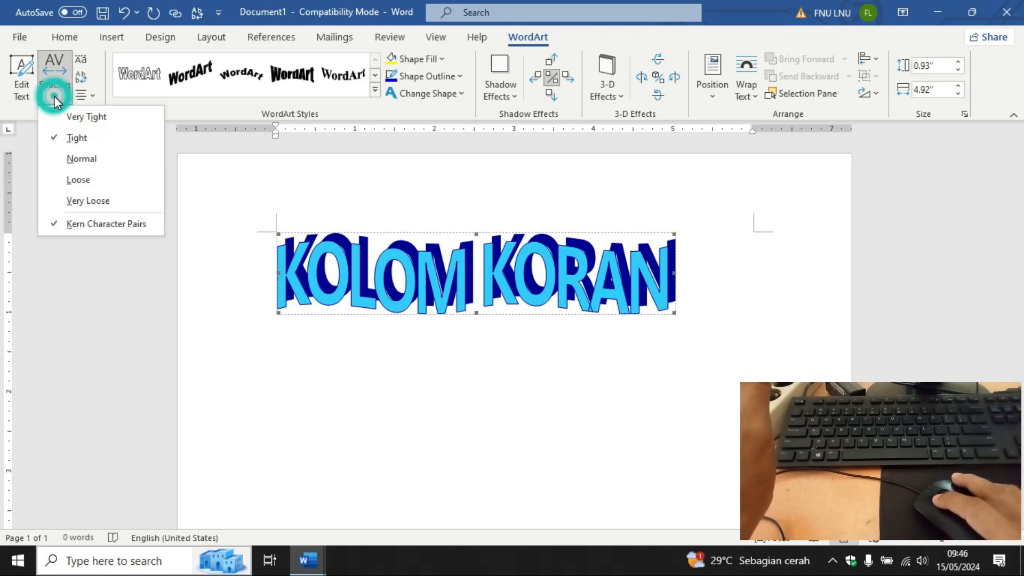
left_click(69, 155)
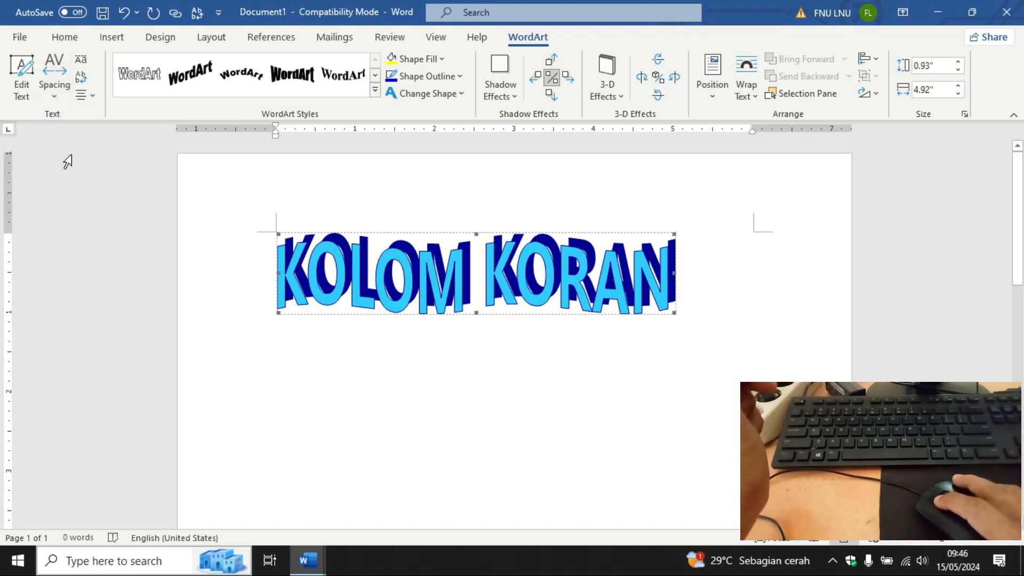
left_click(55, 97)
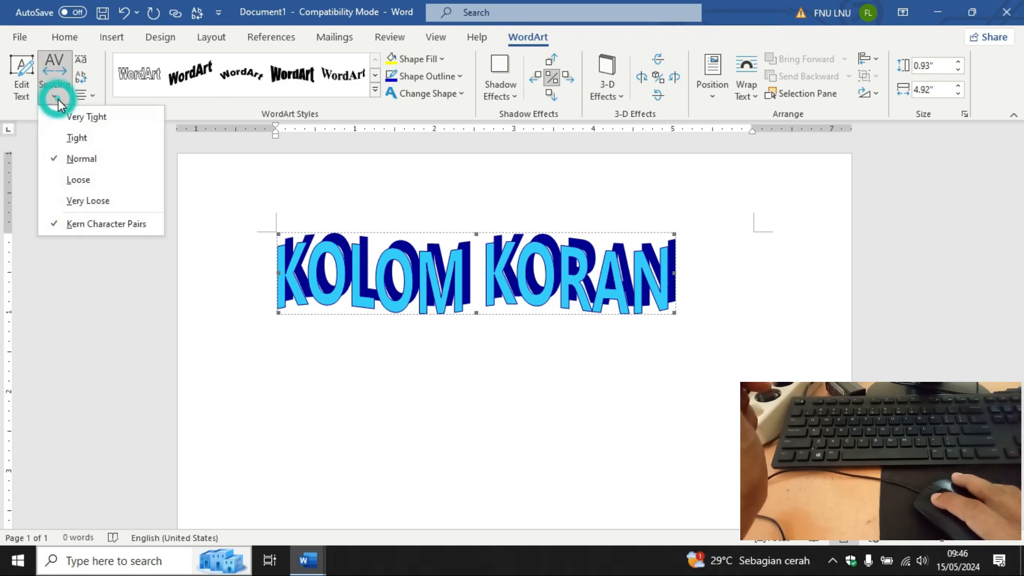
left_click(79, 179)
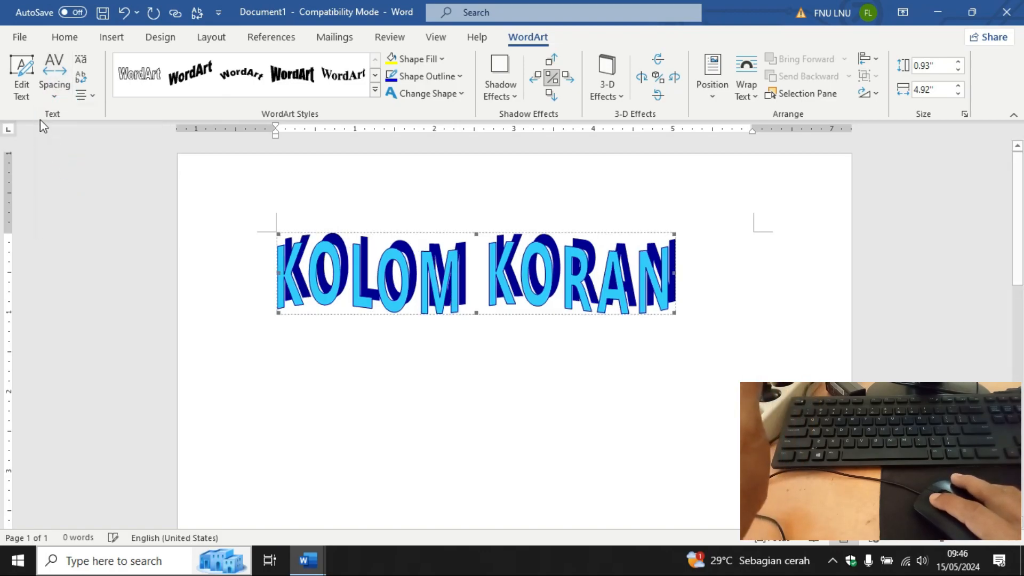
left_click(51, 95)
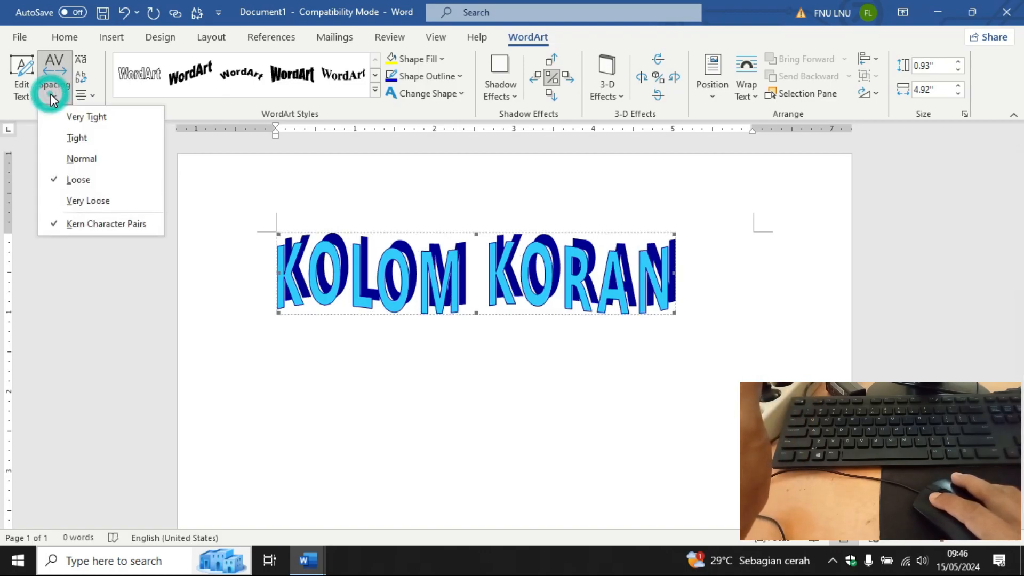
left_click(76, 118)
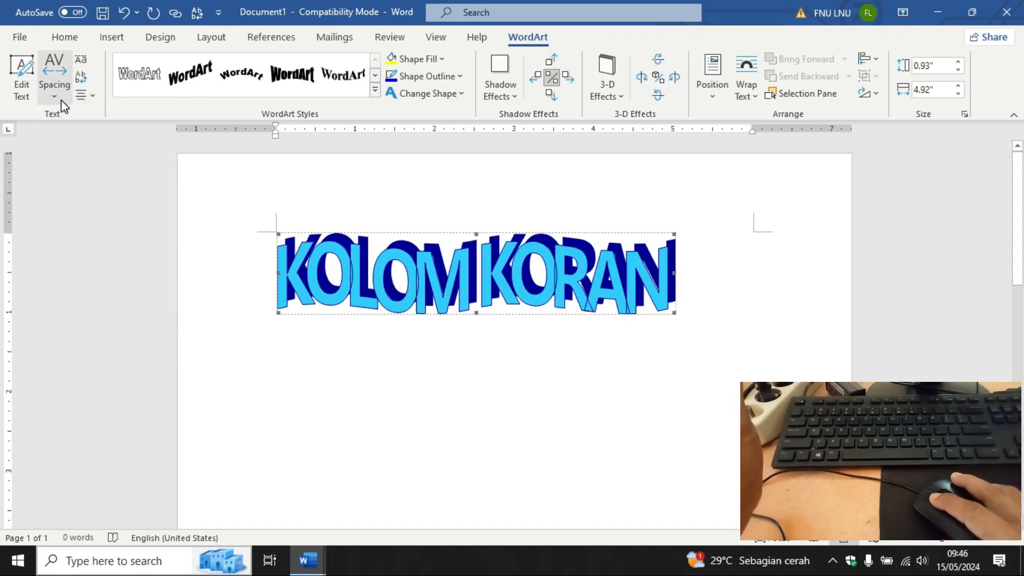
left_click(61, 100)
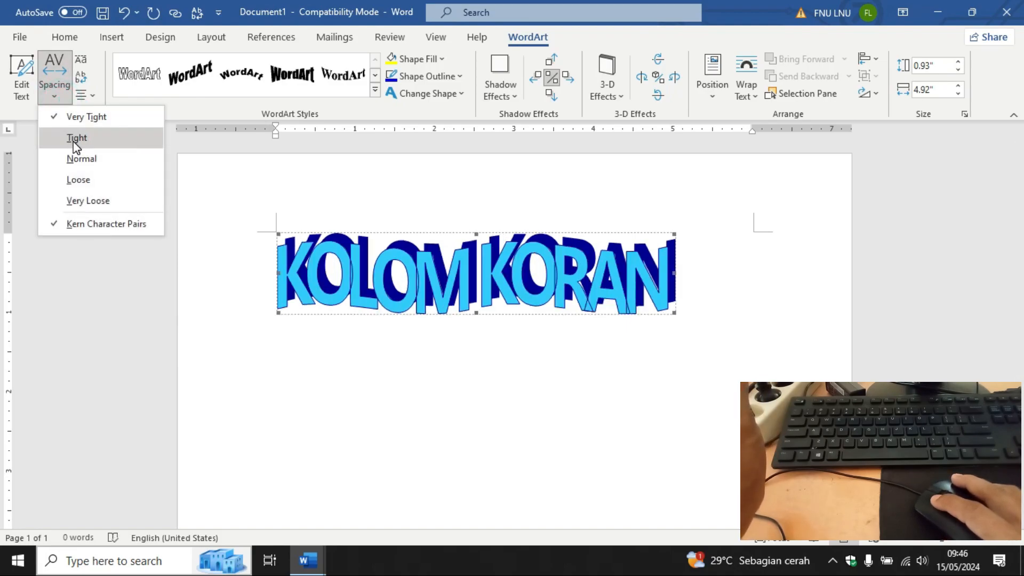
left_click(90, 140)
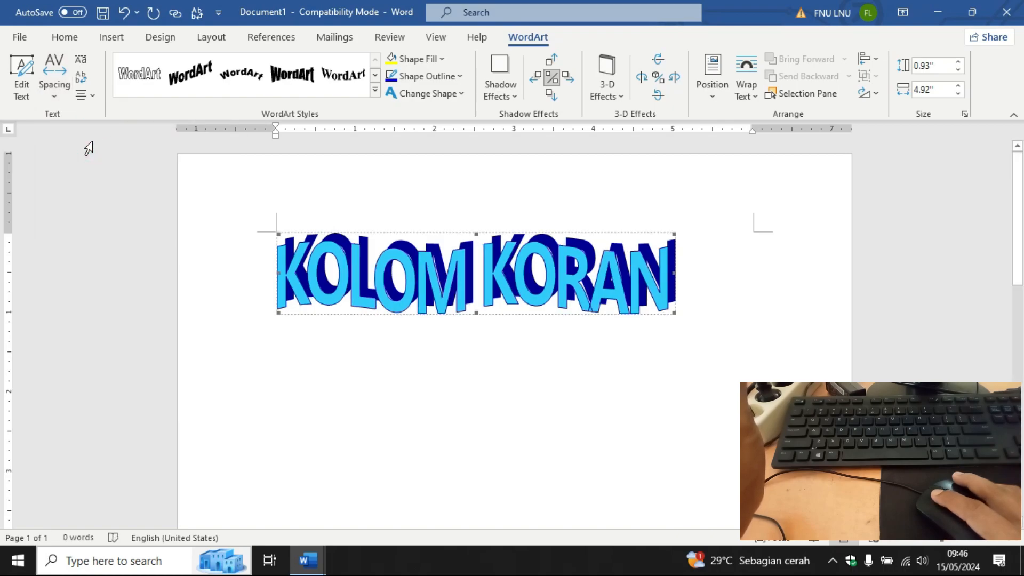
Step: Try the orange 3-D style from the fifth row and reapply the blue wavy style in the fourth row, fourth column
left_click(376, 92)
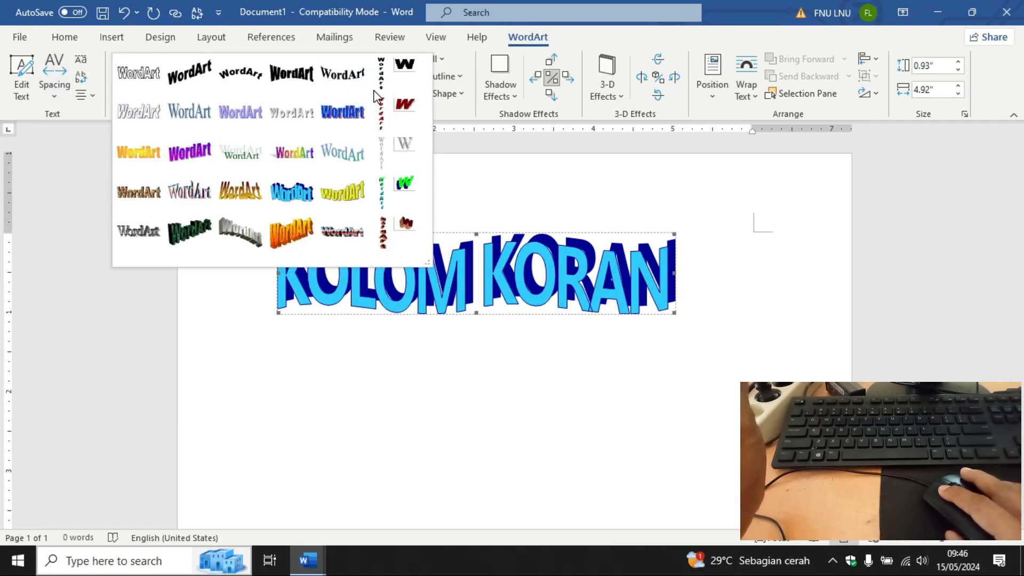
left_click(295, 236)
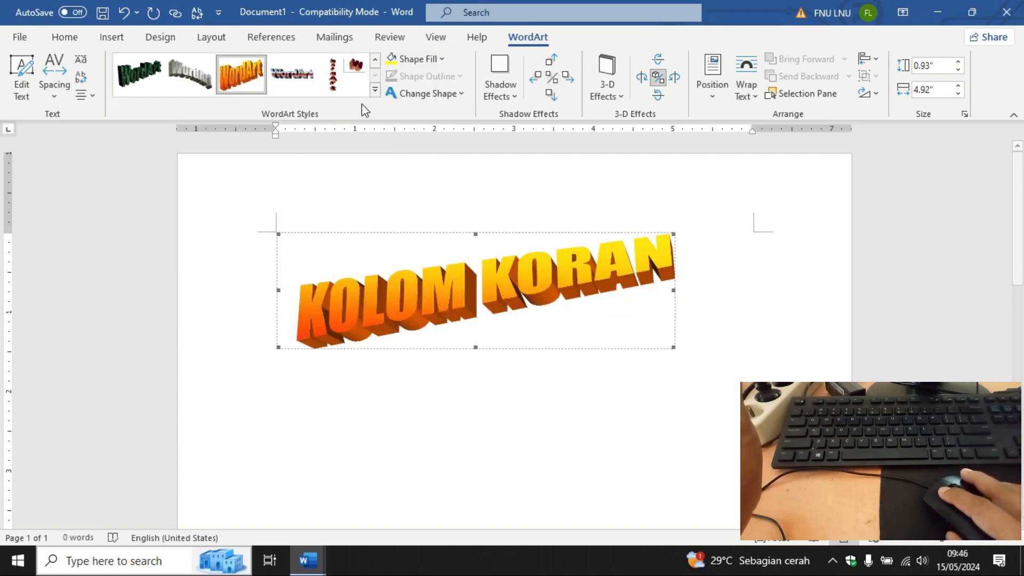
left_click(376, 92)
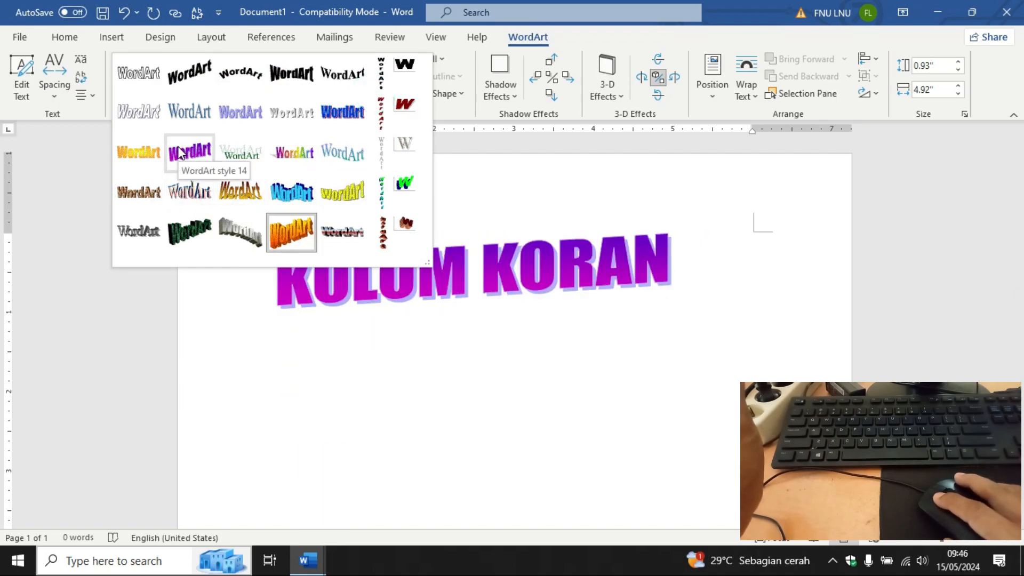
left_click(293, 203)
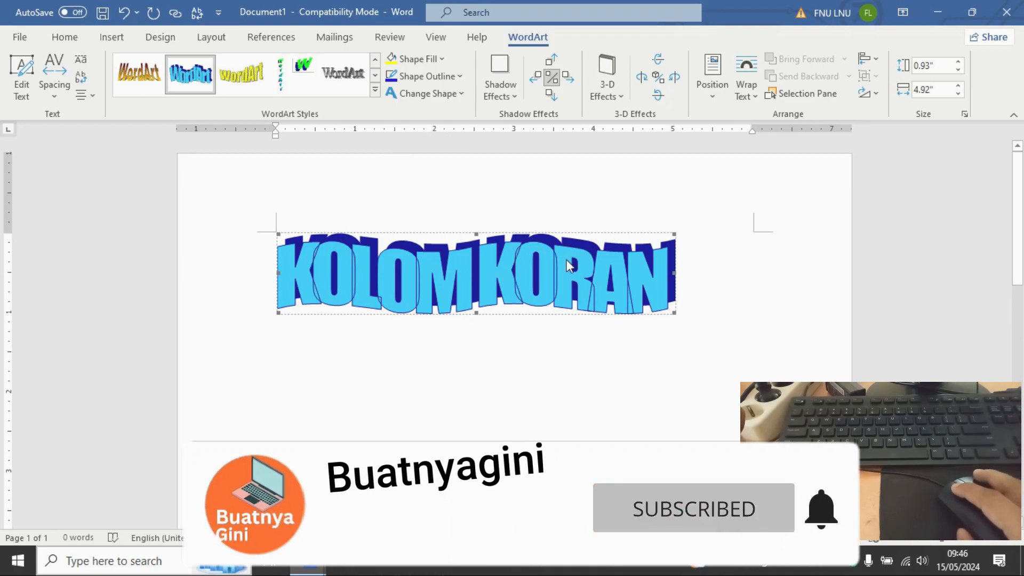
Step: Set the WordArt's text wrapping to Behind Text and move it to the top of the page, roughly centred between the margins
left_click(562, 338)
left_click(736, 295)
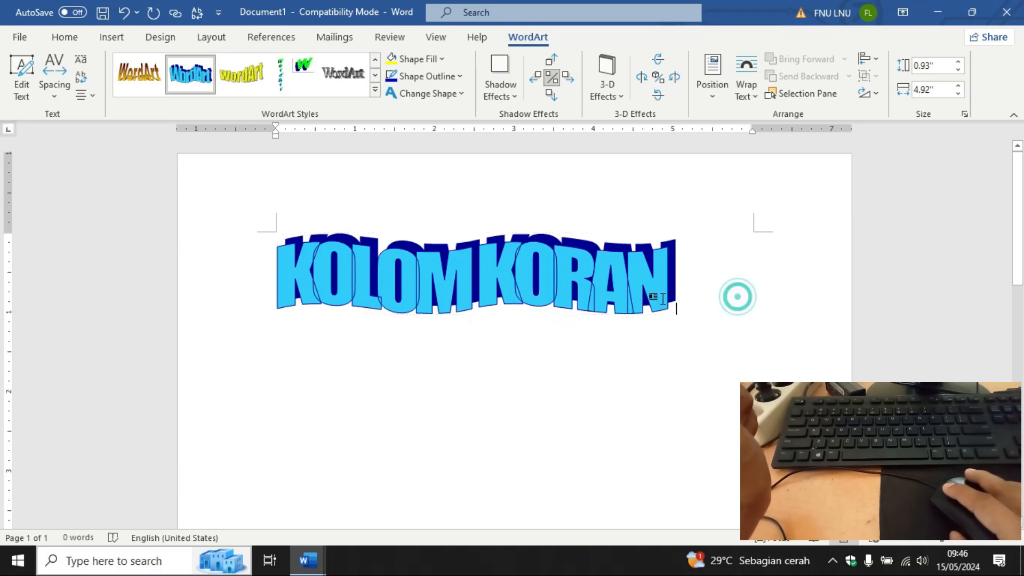
left_click(567, 291)
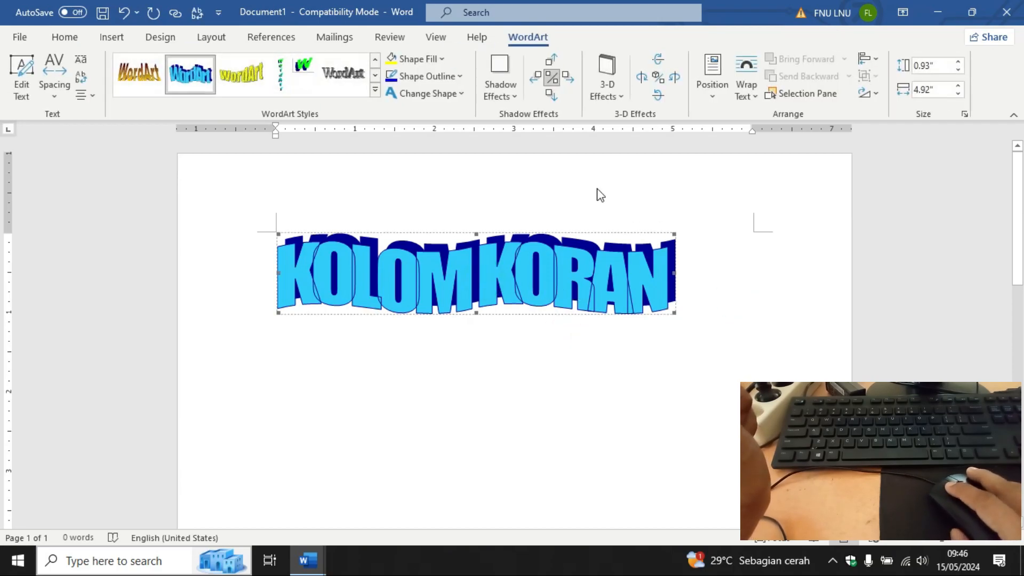
left_click(733, 280)
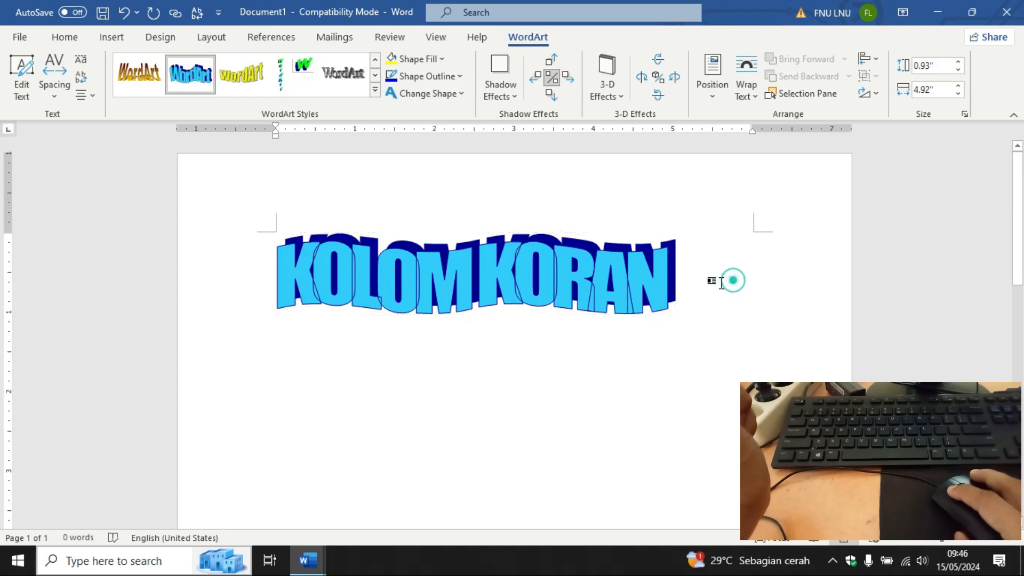
left_click(580, 279)
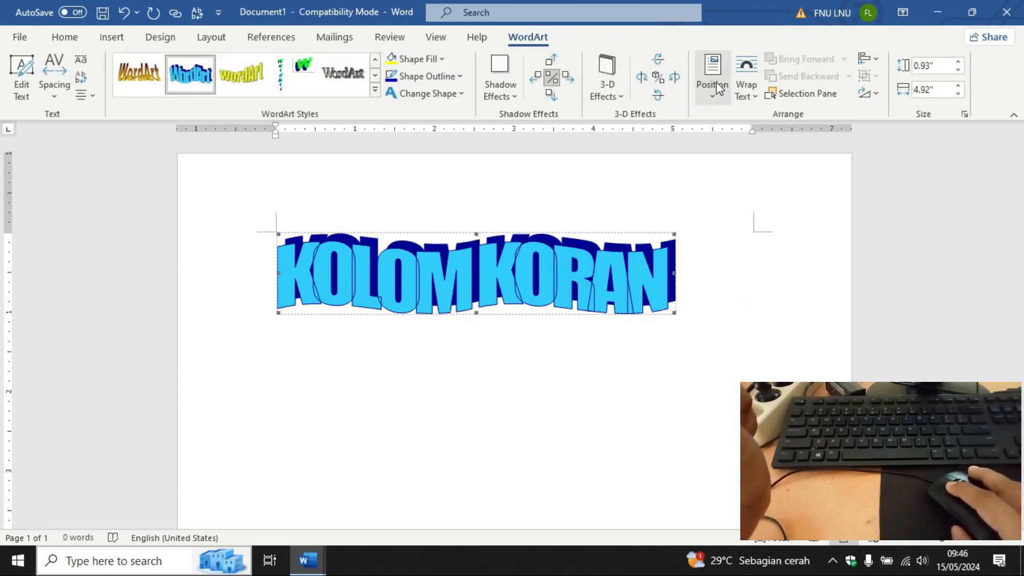
left_click(754, 96)
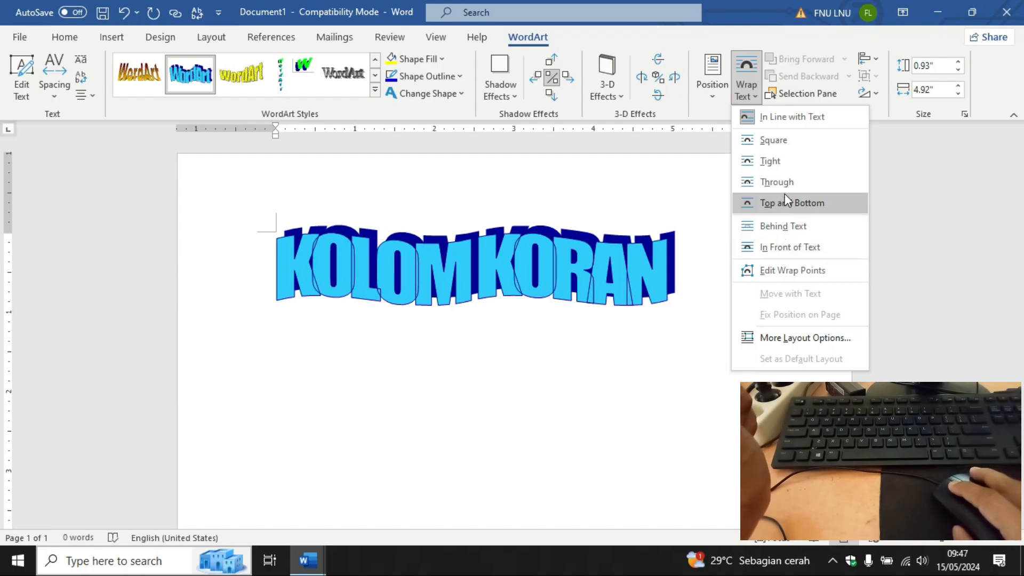
left_click(778, 229)
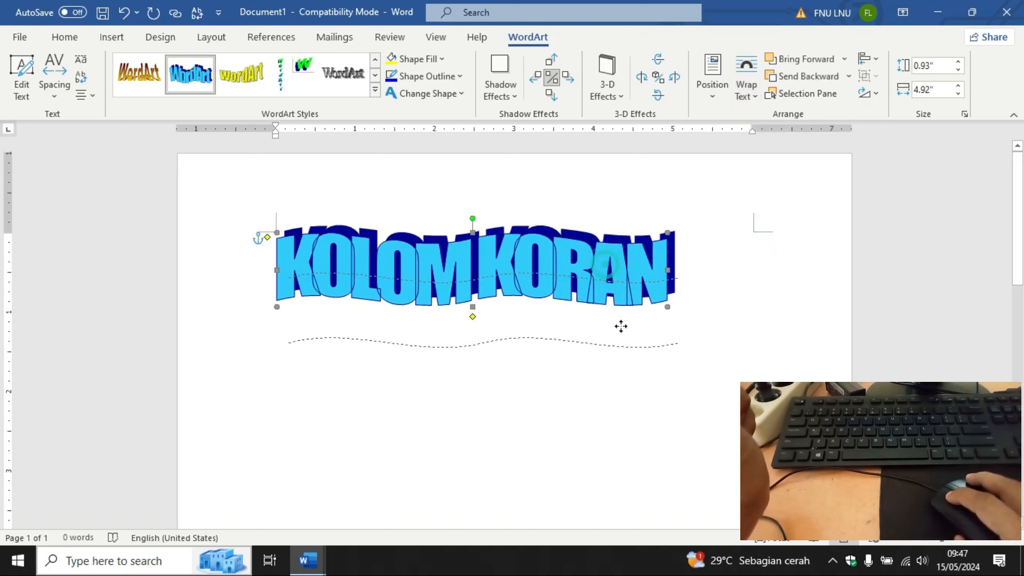
left_click_drag(621, 326, 617, 389)
left_click_drag(552, 376, 620, 247)
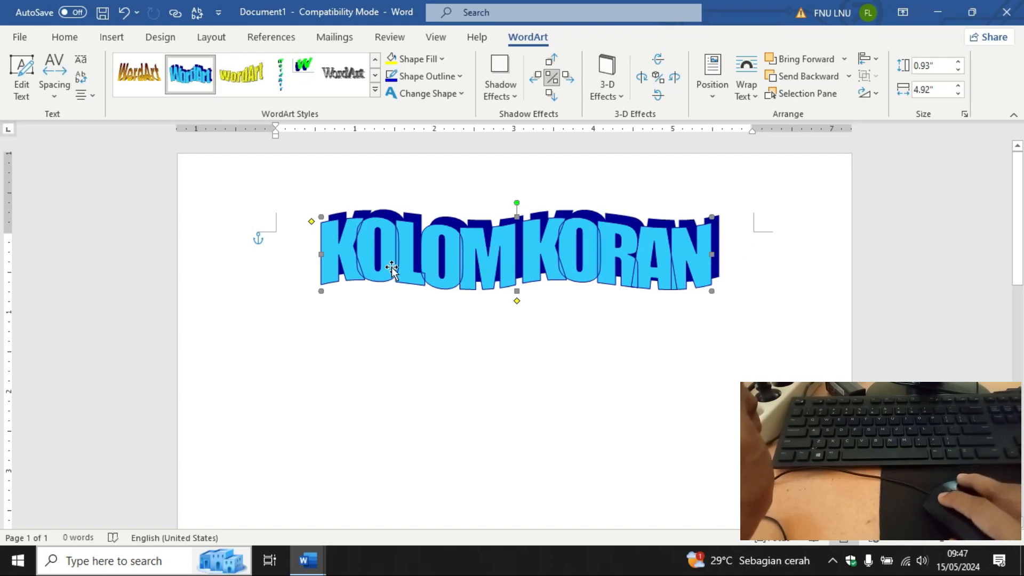
Step: Insert six blank lines from the start of the document and move the WordArt back up to the page's top margin
left_click(755, 268)
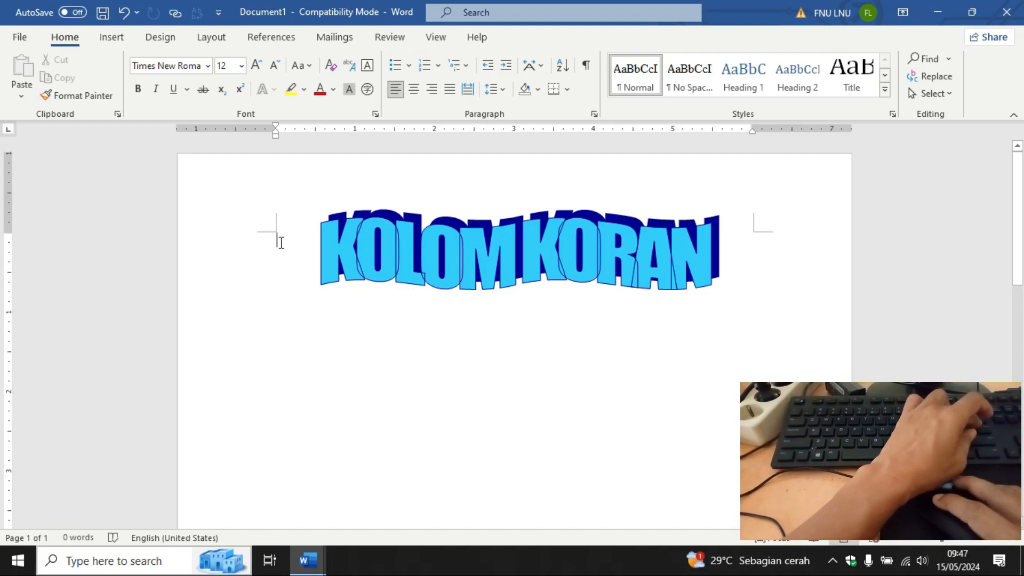
key("Return")
key("Return")
key("Return")
key("Return")
key("Return")
key("Return")
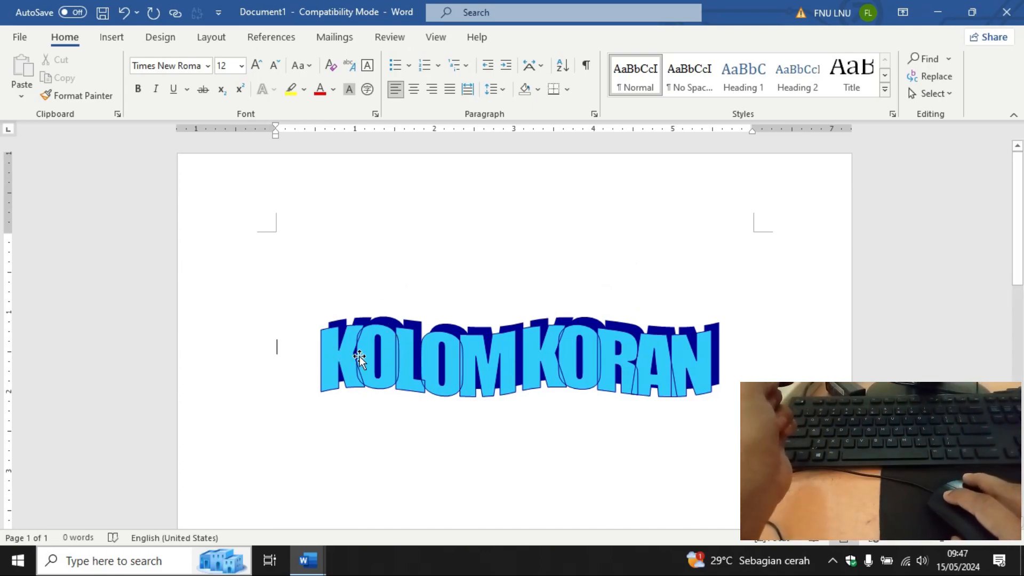
left_click_drag(382, 358, 368, 299)
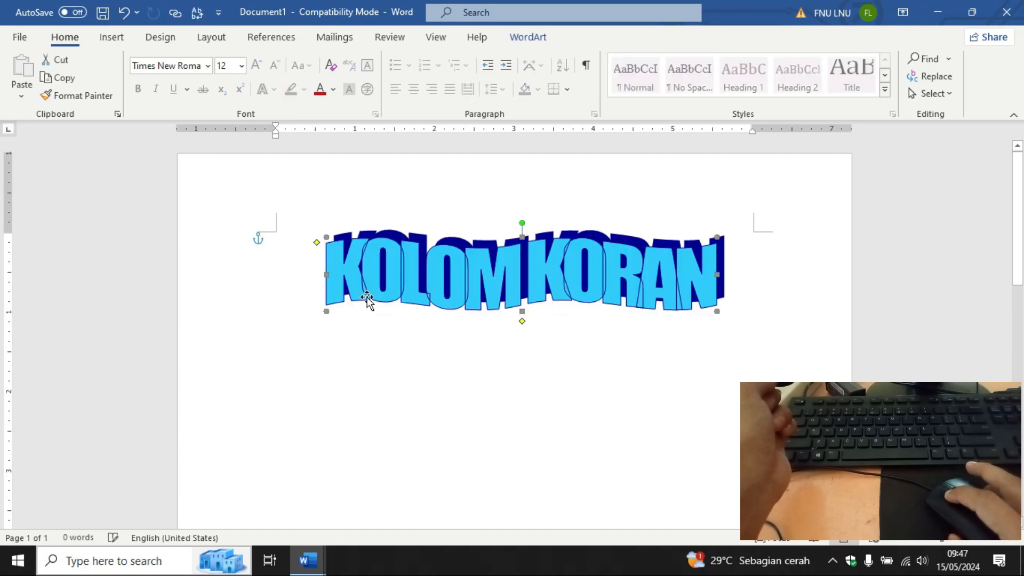
left_click(293, 339)
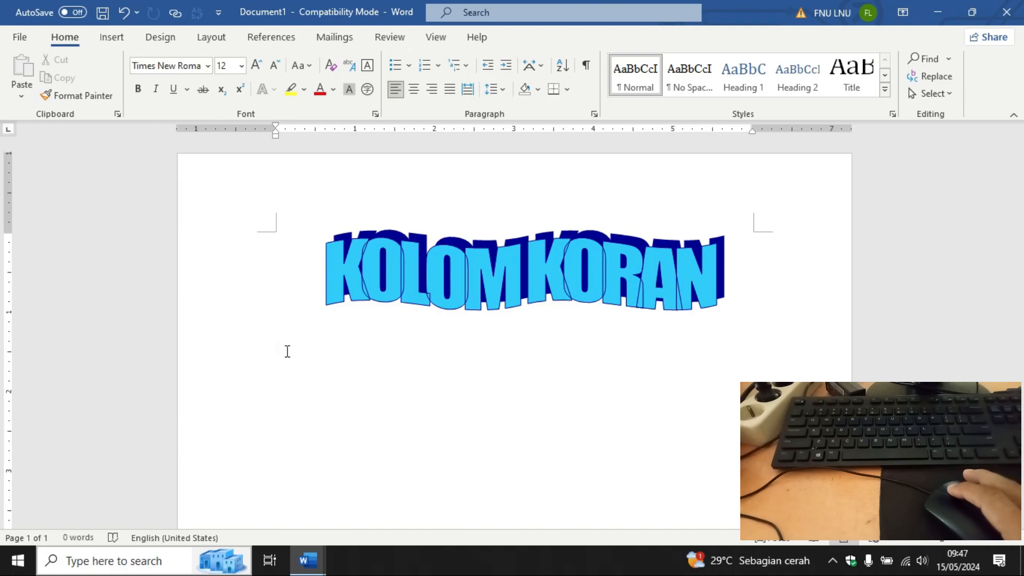
Step: Check the body text in KOLOM KORAN.docx and start the paragraph in Document1 below the title with "Dalam dunia penerbitan, kolom koran"
mouse_move(308, 560)
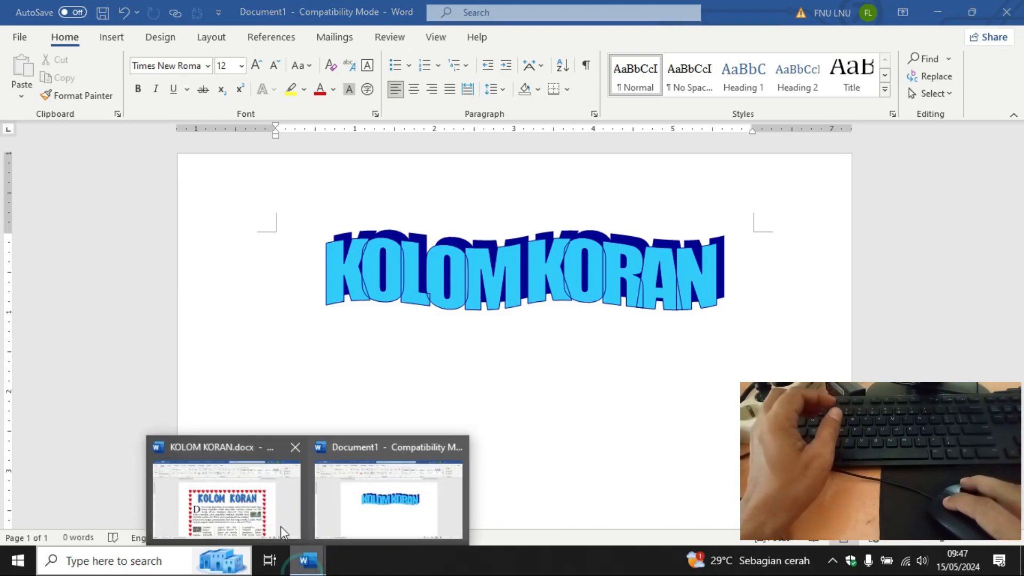
left_click(272, 520)
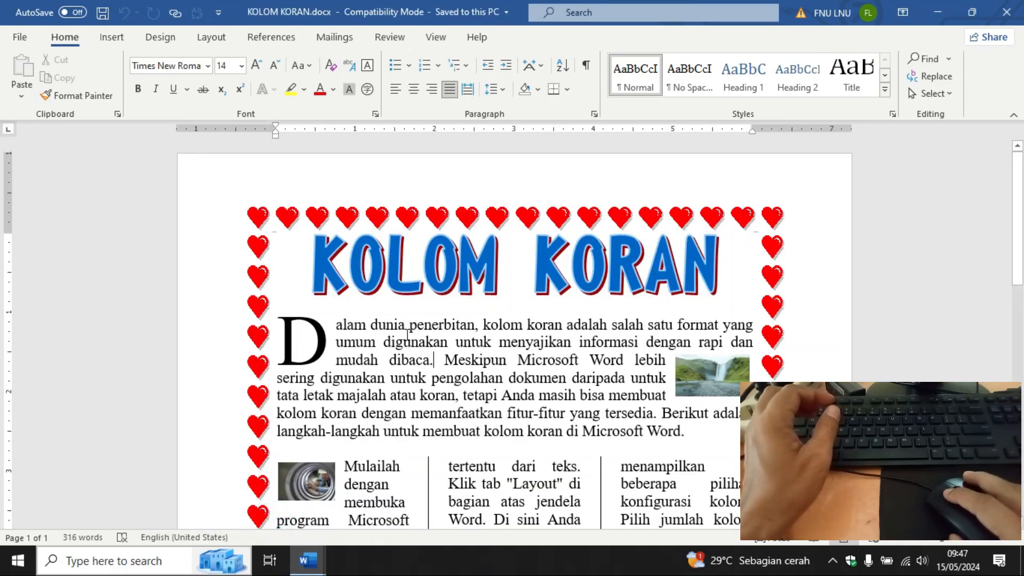
left_click(320, 558)
left_click(384, 516)
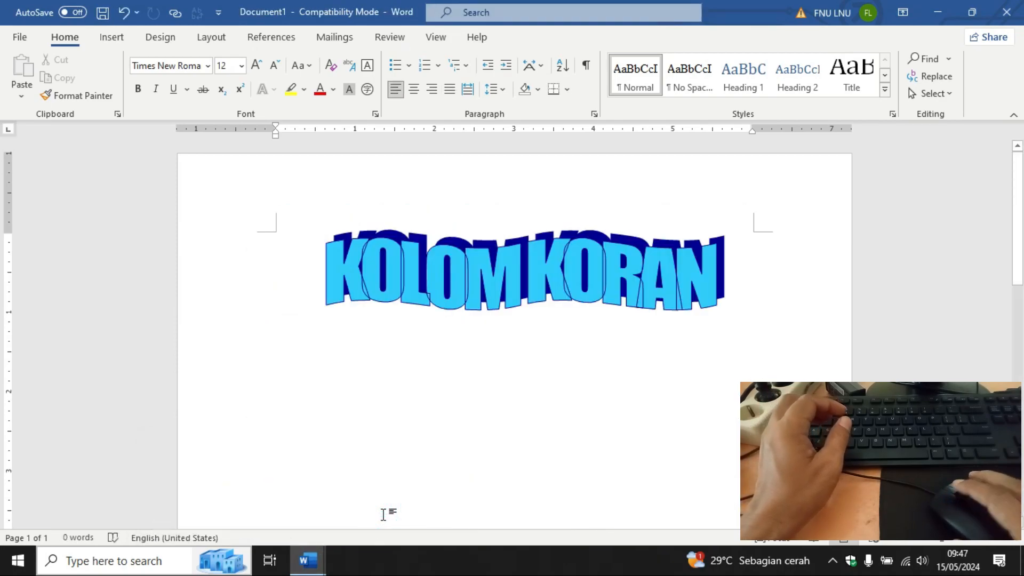
type("Da")
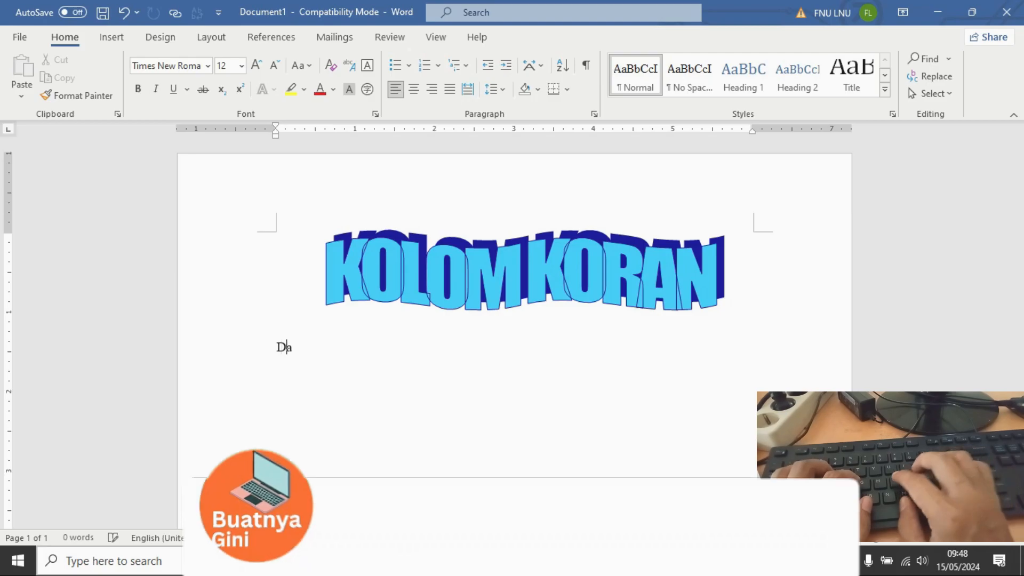
type("lam duni")
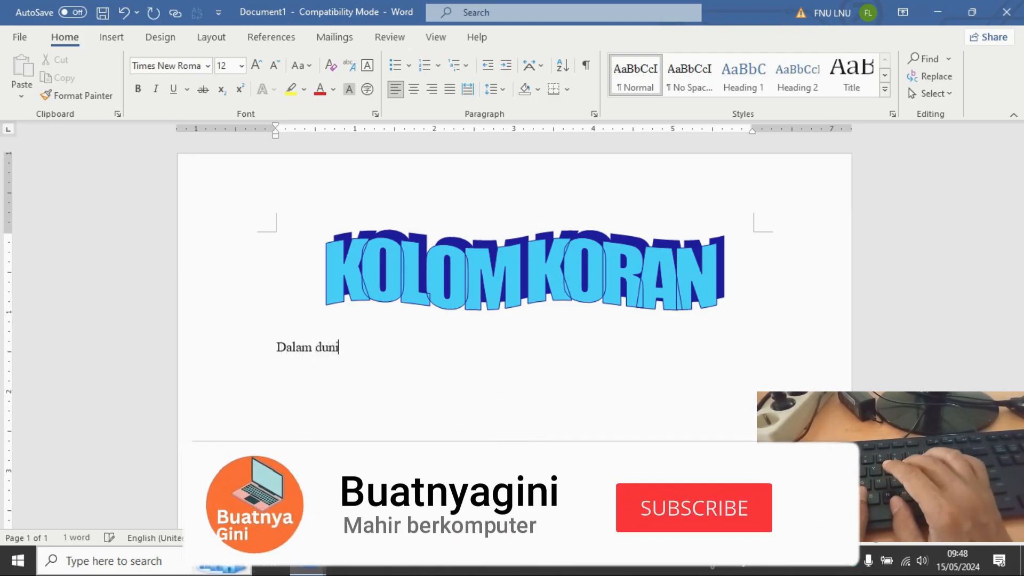
type("a pene")
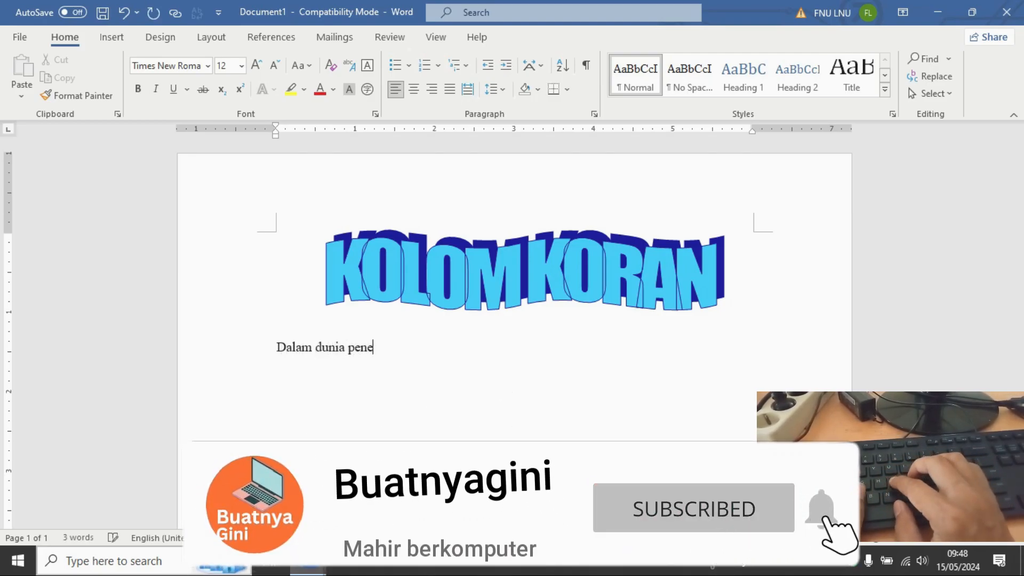
type("rbitan, kolom koran sa")
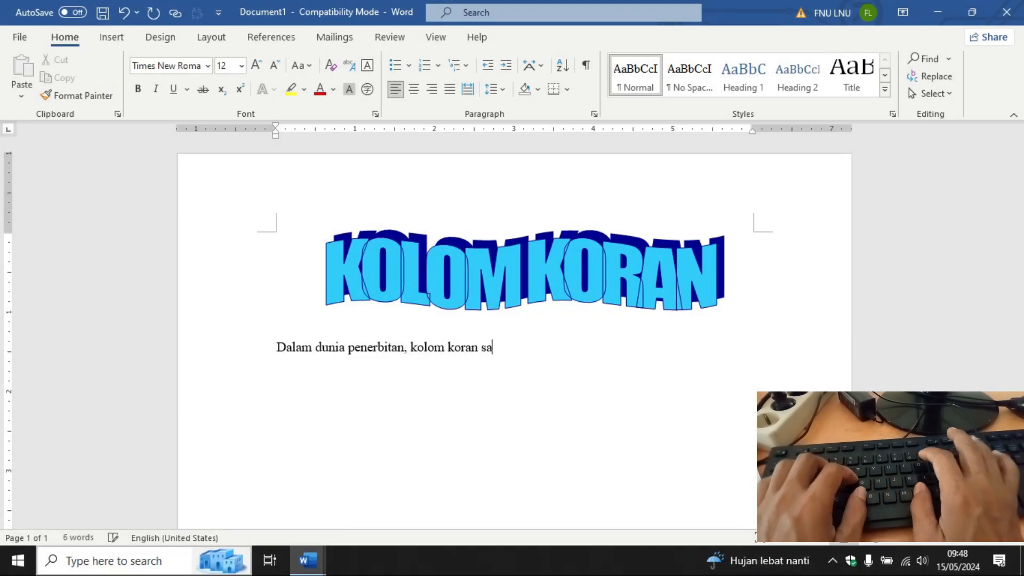
key("BackSpace")
key("BackSpace")
Step: Continue the paragraph with "adalah salah satu format yang umum digunakan untuk menyajikan informasi dengan rapi dan mudah dibaca. Meskipun Microsoft Word"
type("adalah sebuah")
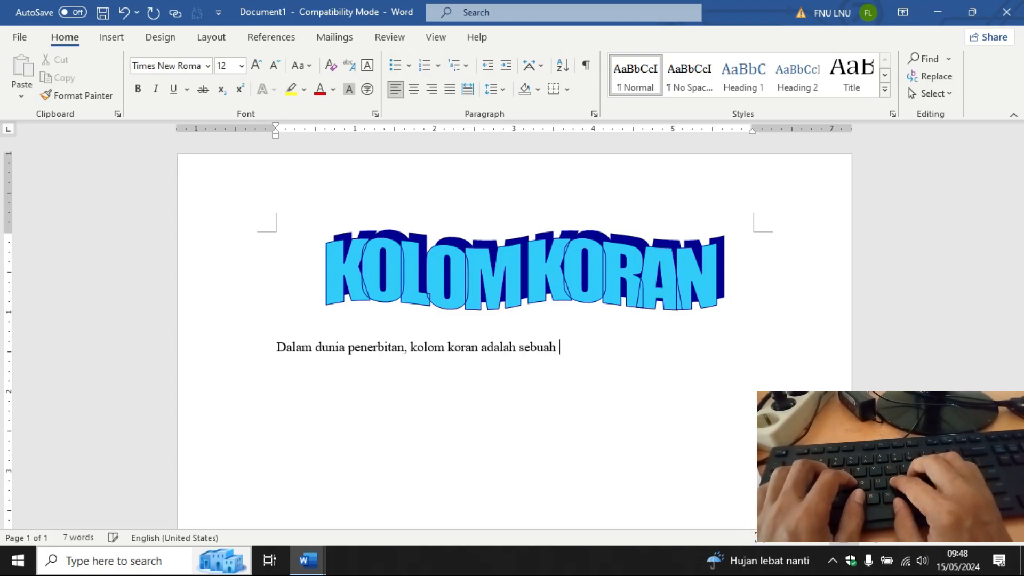
key("BackSpace")
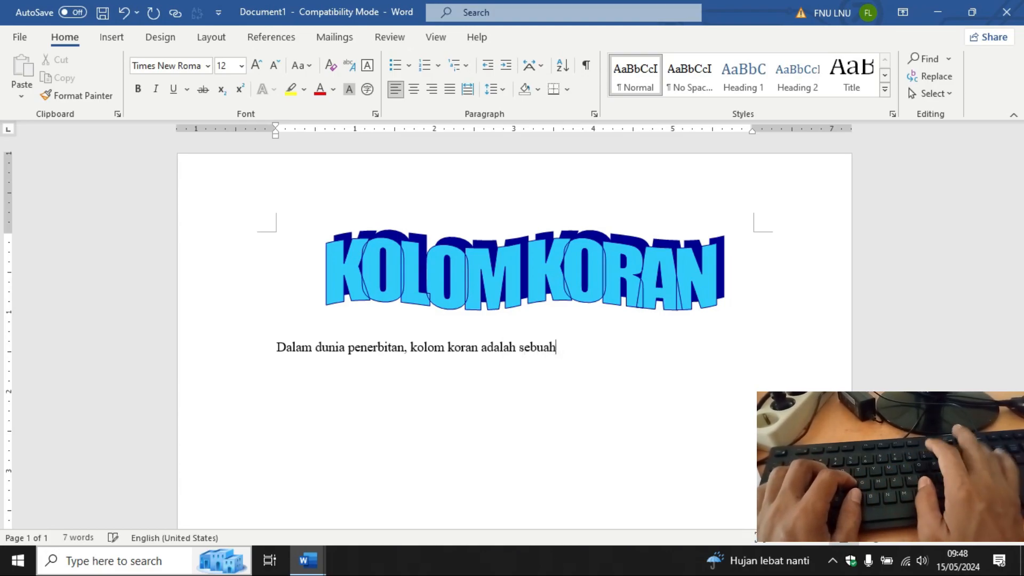
type("satu format yang u")
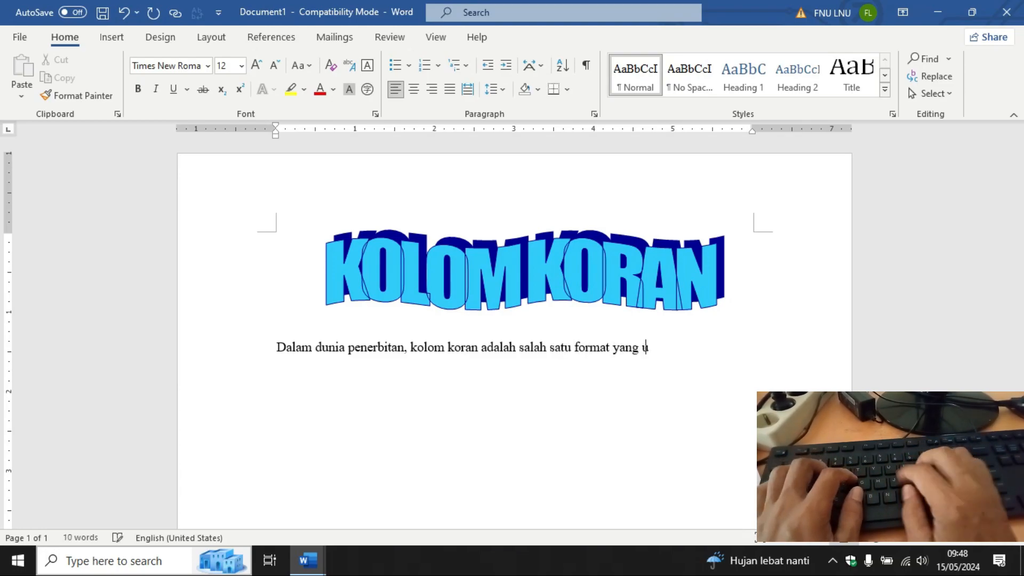
type("mum digunakan untuk m")
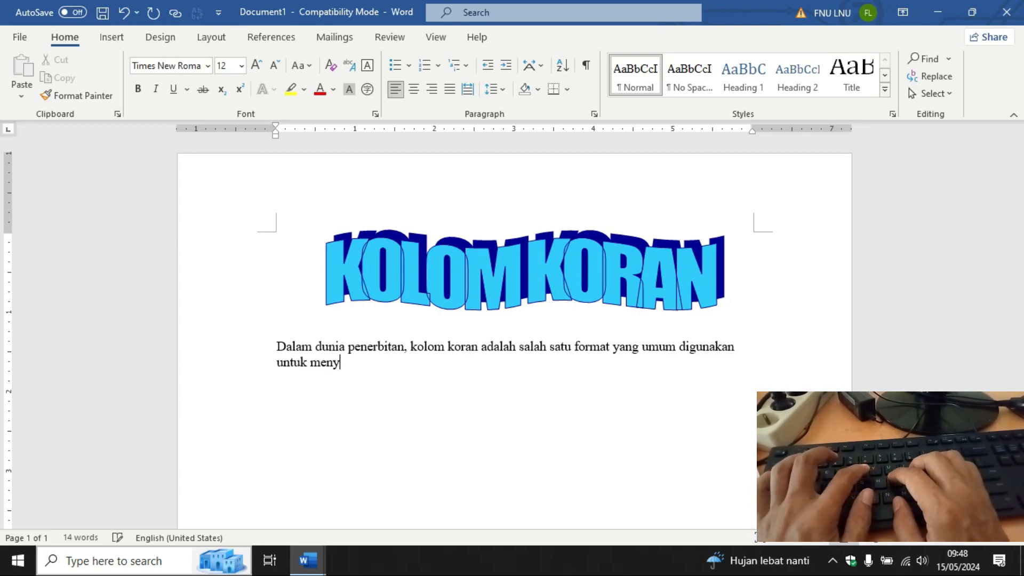
type("enyajikan informasi dengan rapi")
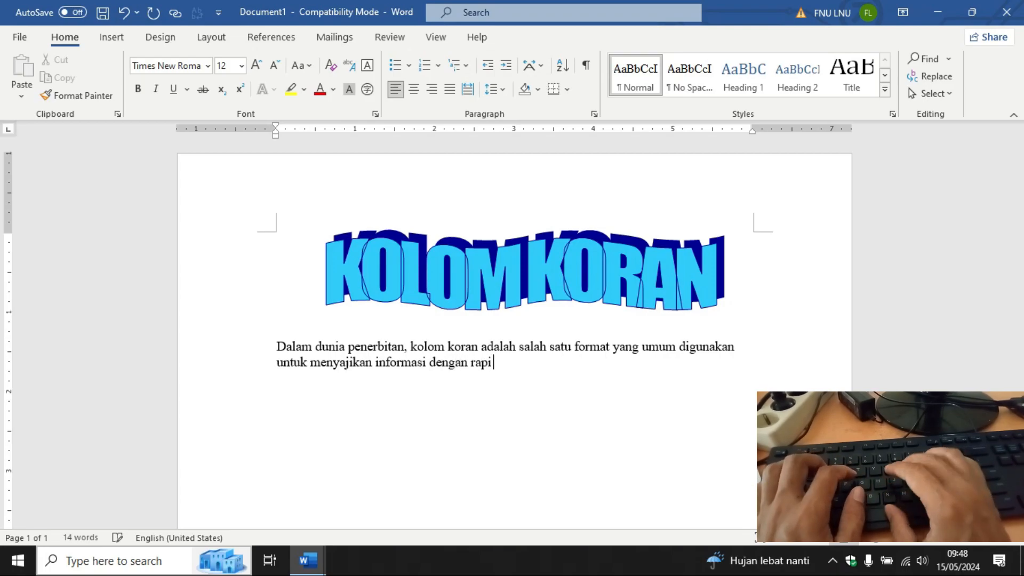
type(" dan mudah ")
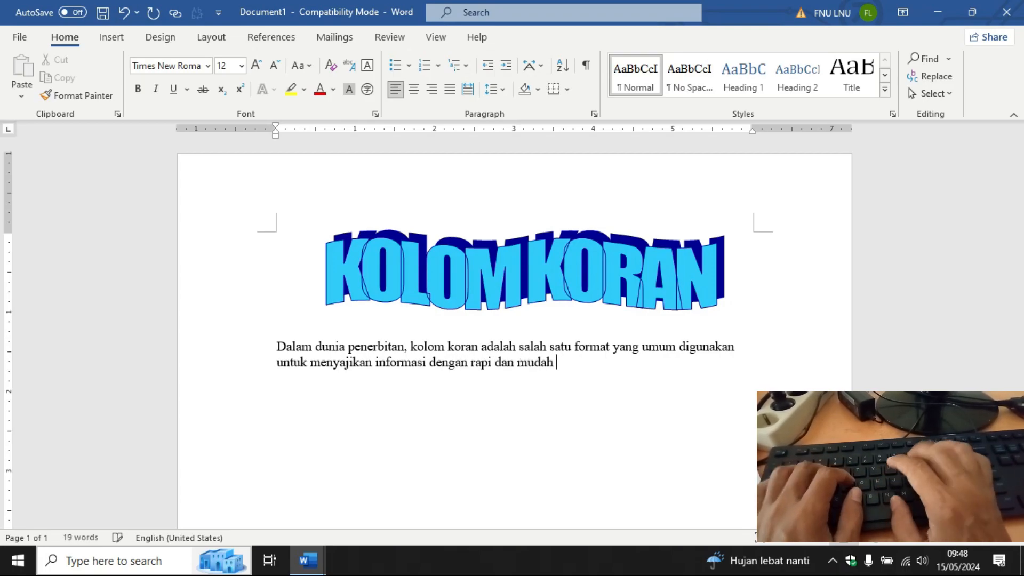
type("dibaca. meskipun Microsoft Word")
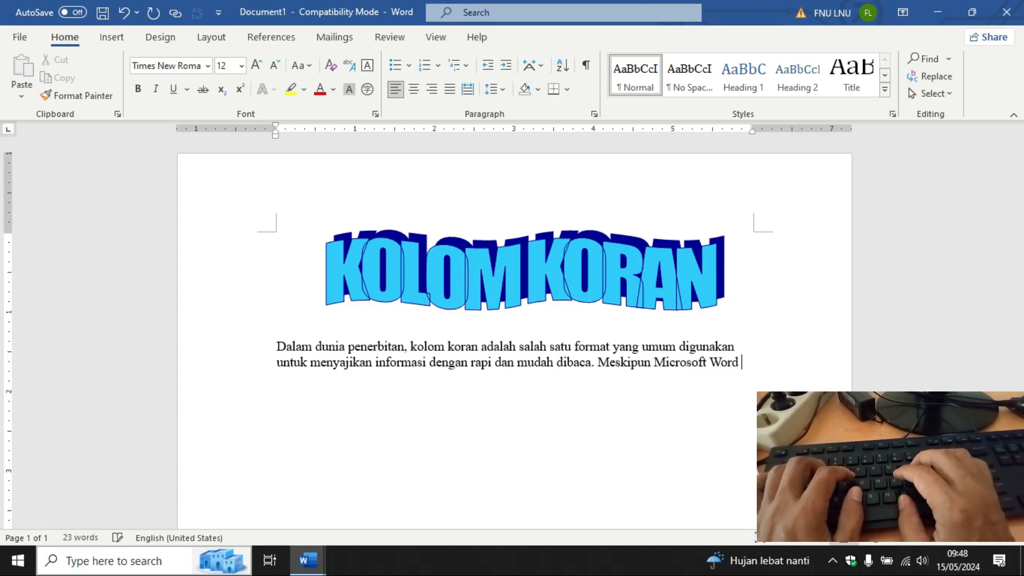
Step: Extend the second sentence with "lebih sering digunakan untuk pengolahan dokumen dari pada untuk tata letak majalan atau koran"
type(" lebi")
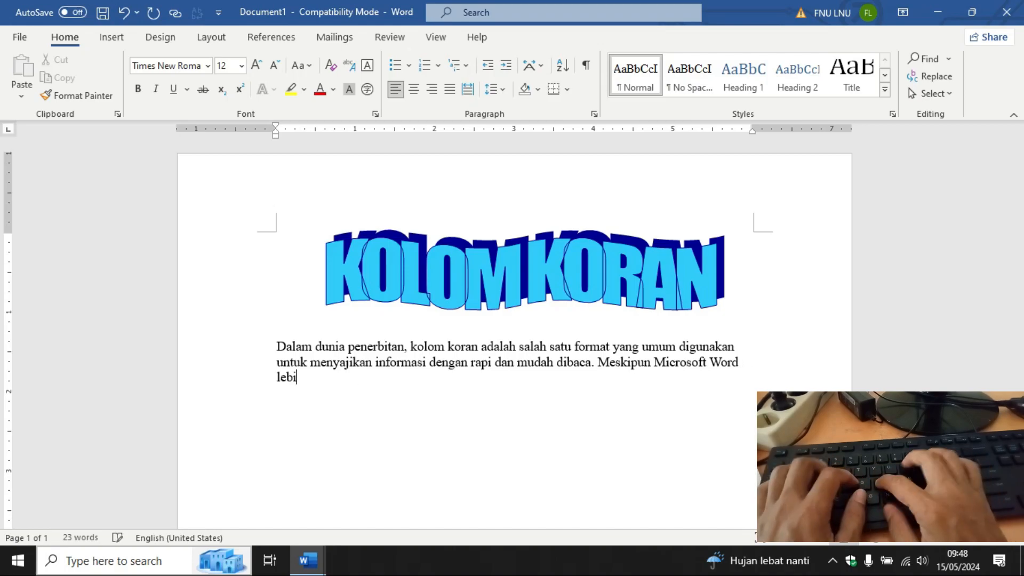
type("h sering digunakan untuk")
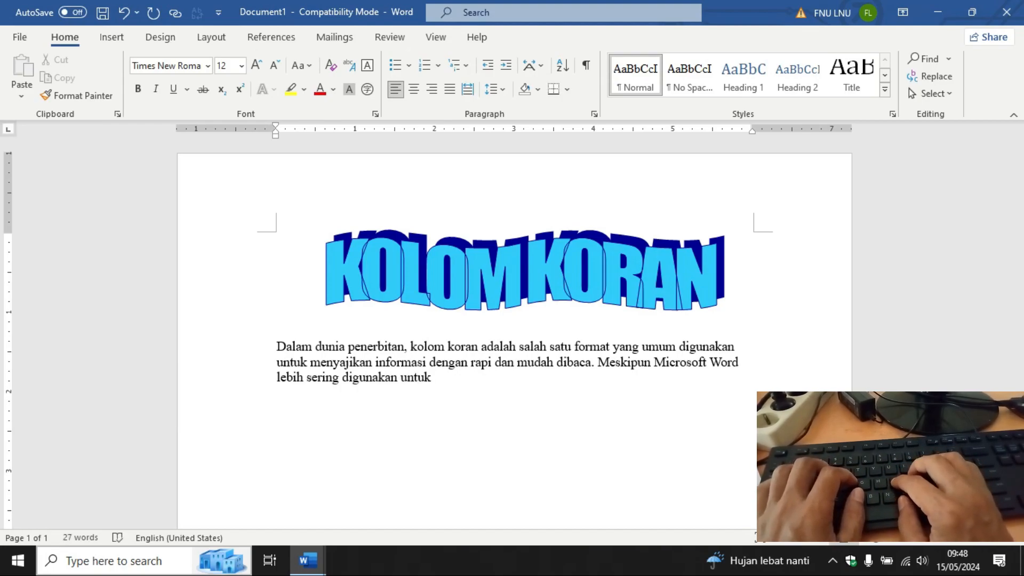
type(" penges")
key("BackSpace")
key("BackSpace")
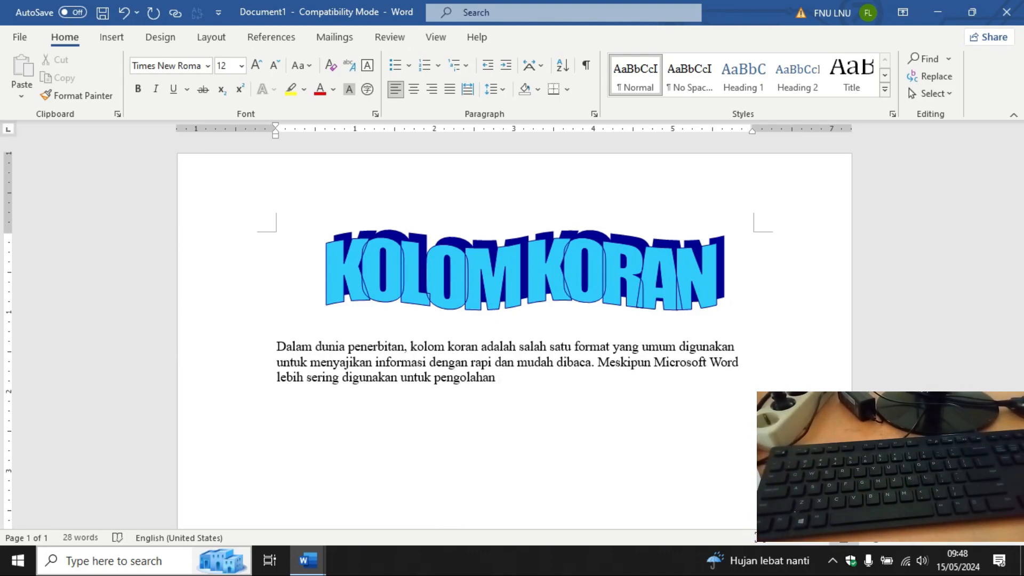
type("olahan ")
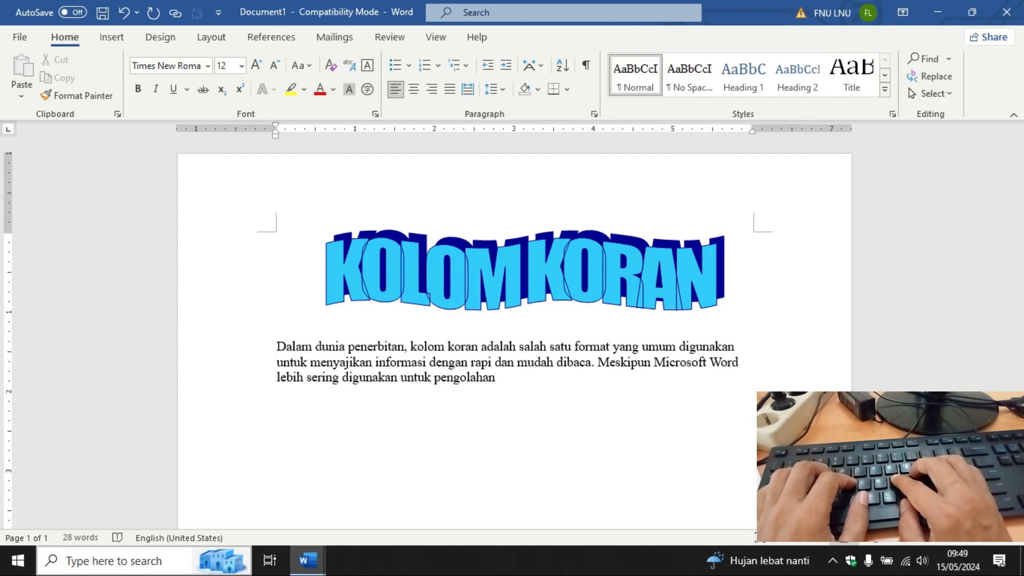
type("doku")
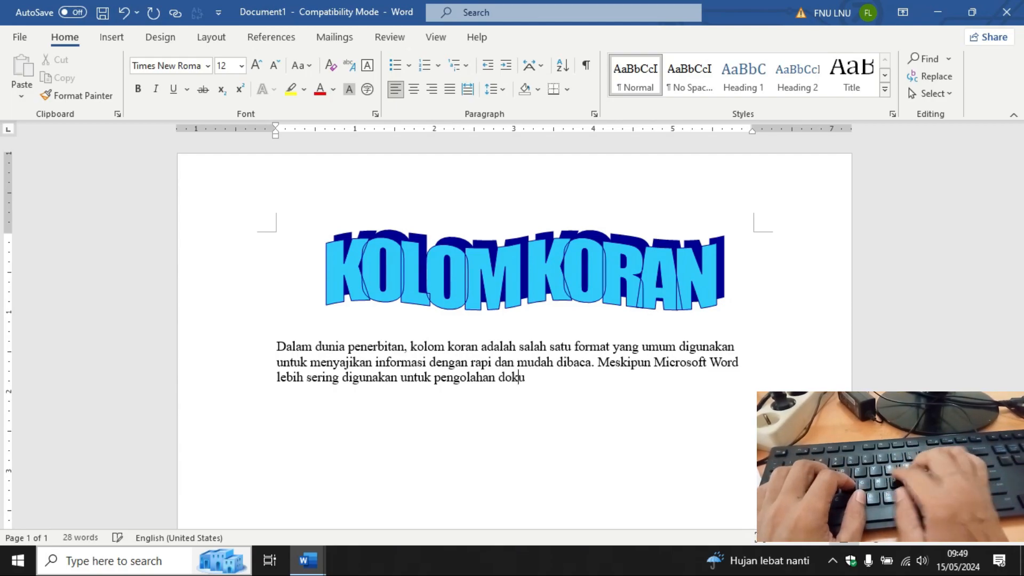
type("men dari pada u")
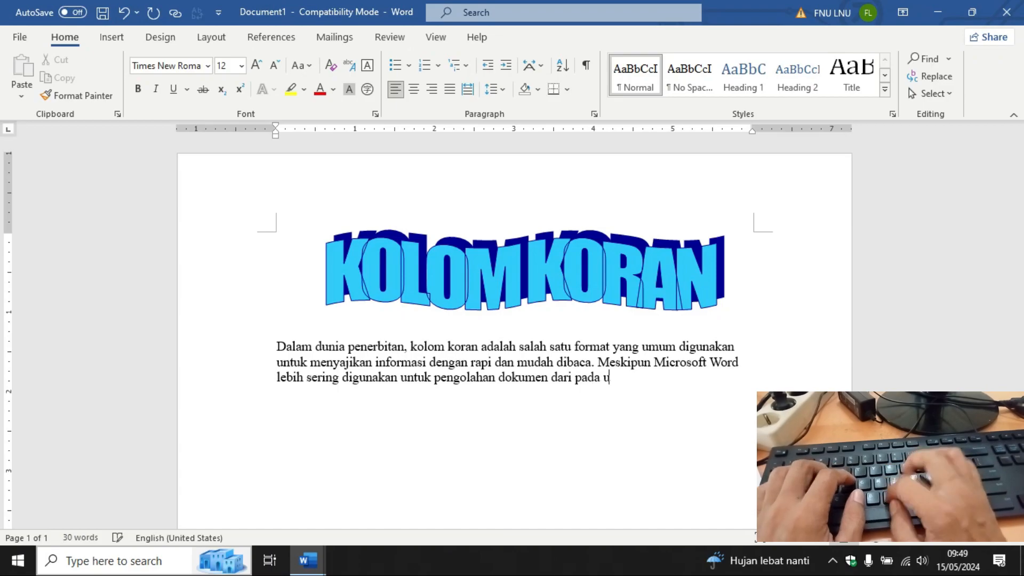
type("ntuk tata letak majalan atau kora")
Step: Finish the paragraph with "tetapi Anda masih bisa membuat kolom koran dengan memanfaatkan fitur-fitur yang tersedia. Berikut adalah langkah-langkah untuk membuat kolom koran di Microsoft word."
type("n, teta")
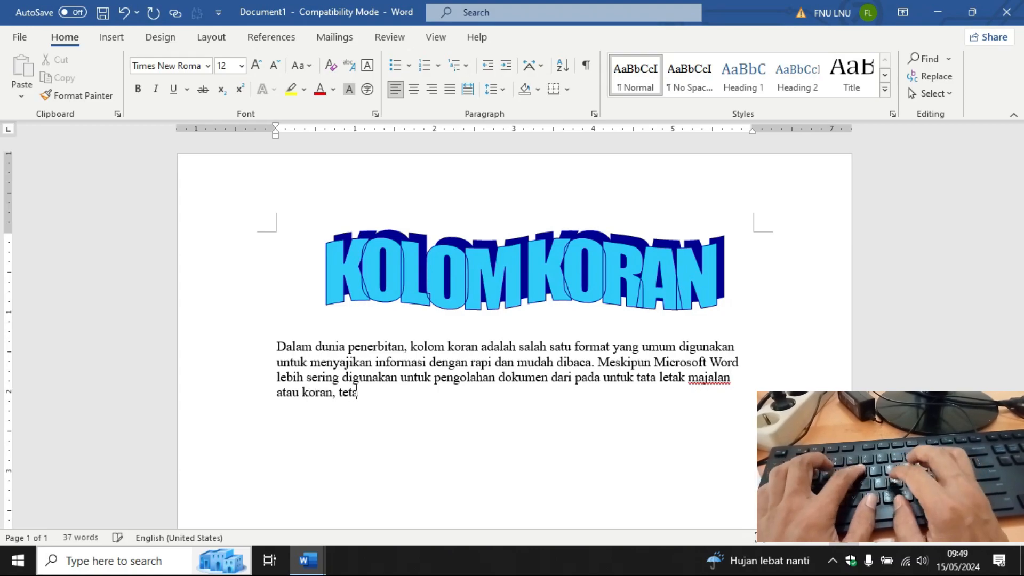
type("pi Anda masih bisa membuat kolom koran dengan memanfaatkan fitur-")
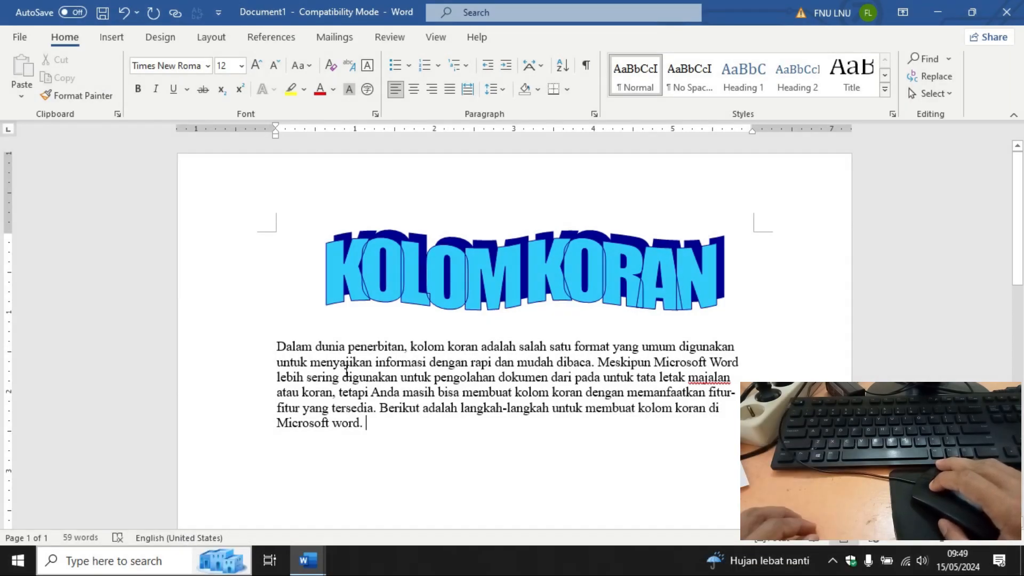
Step: Justify the whole body paragraph and place the cursor before its first word
triple_click(345, 369)
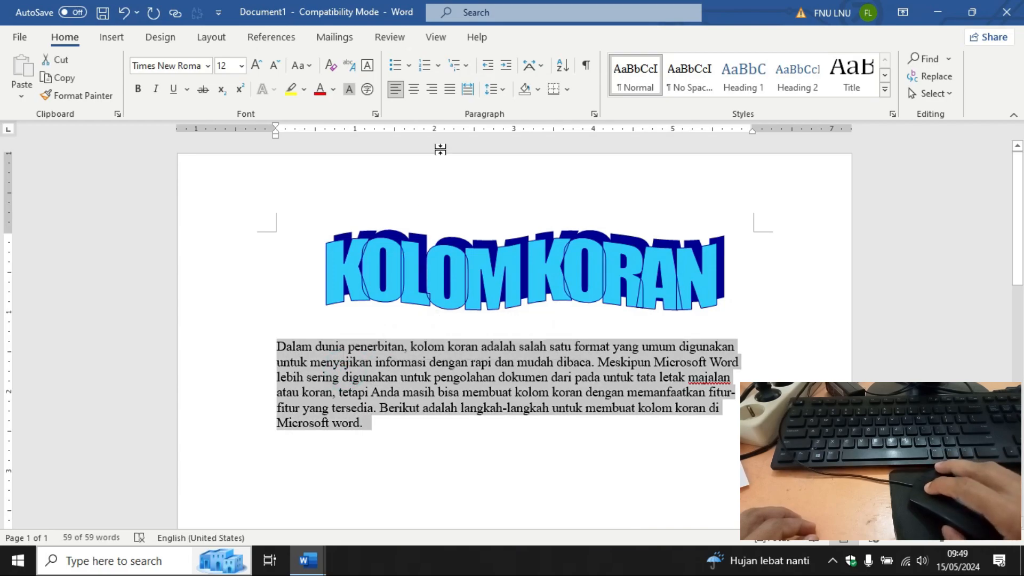
left_click(449, 89)
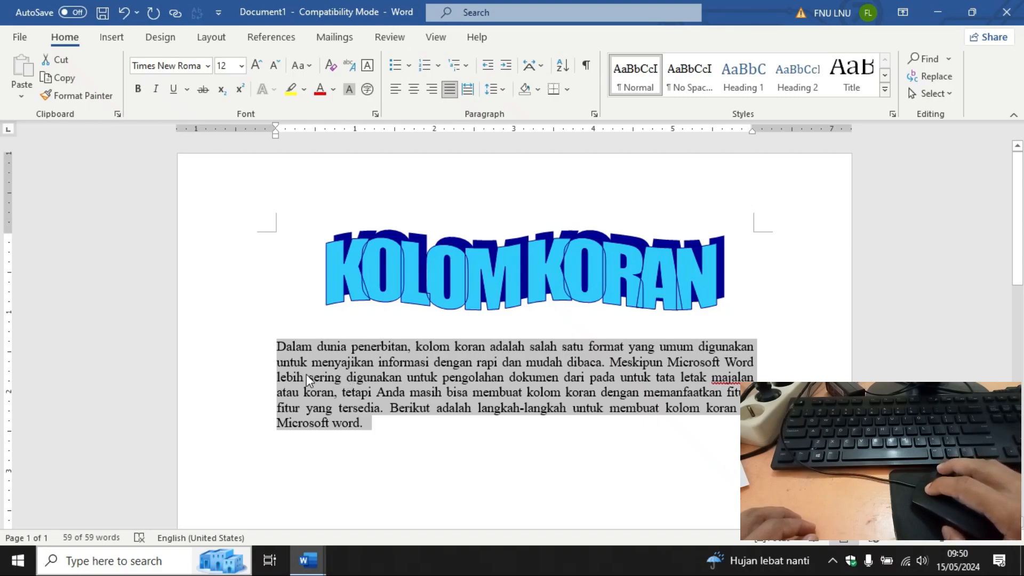
left_click(277, 351)
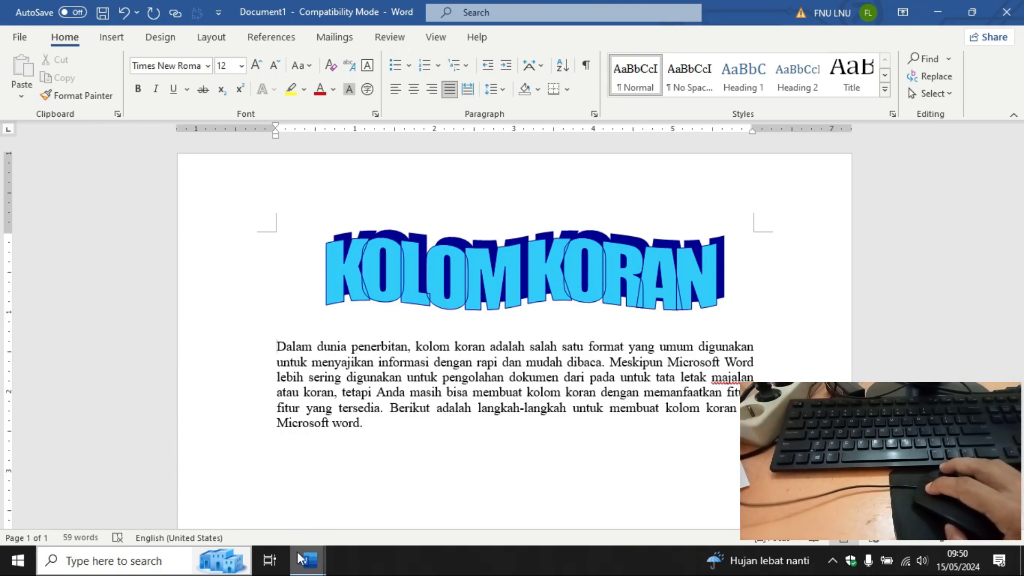
Step: Check the drop cap in KOLOM KORAN.docx, and choose the Dropped position in the drop cap options for the "D" of "Dalam" in Document1
mouse_move(306, 566)
left_click(274, 532)
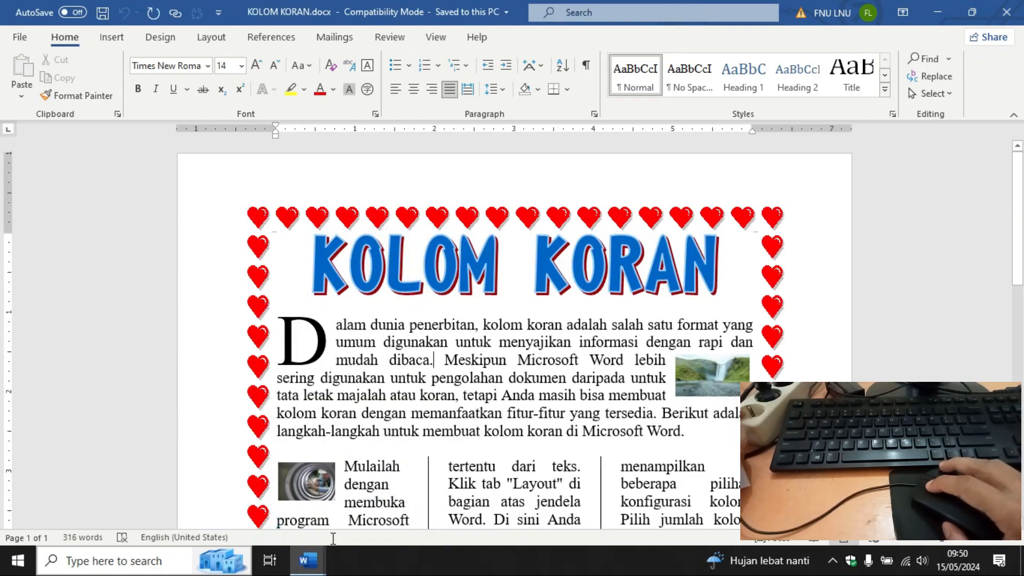
mouse_move(308, 560)
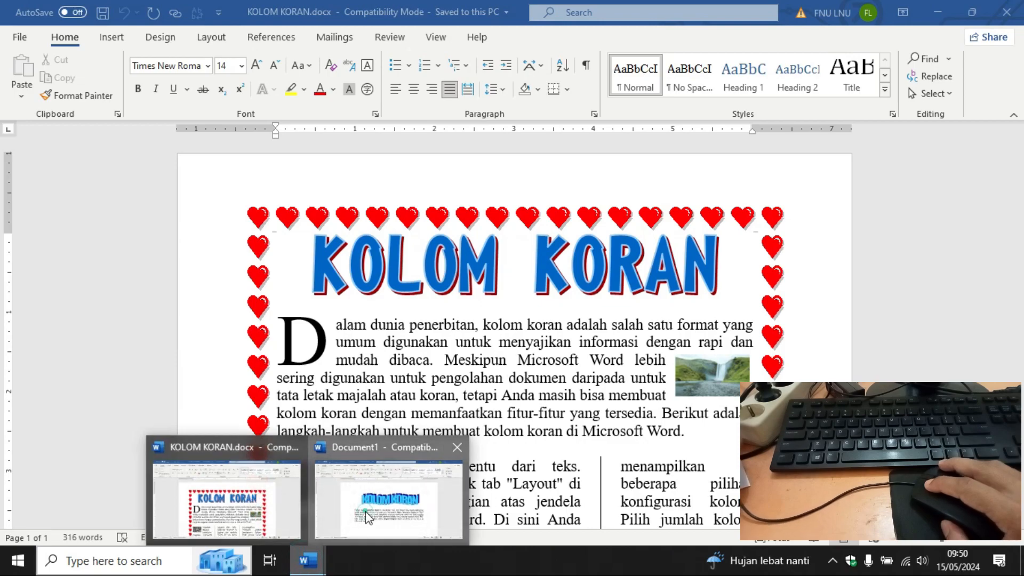
left_click(366, 511)
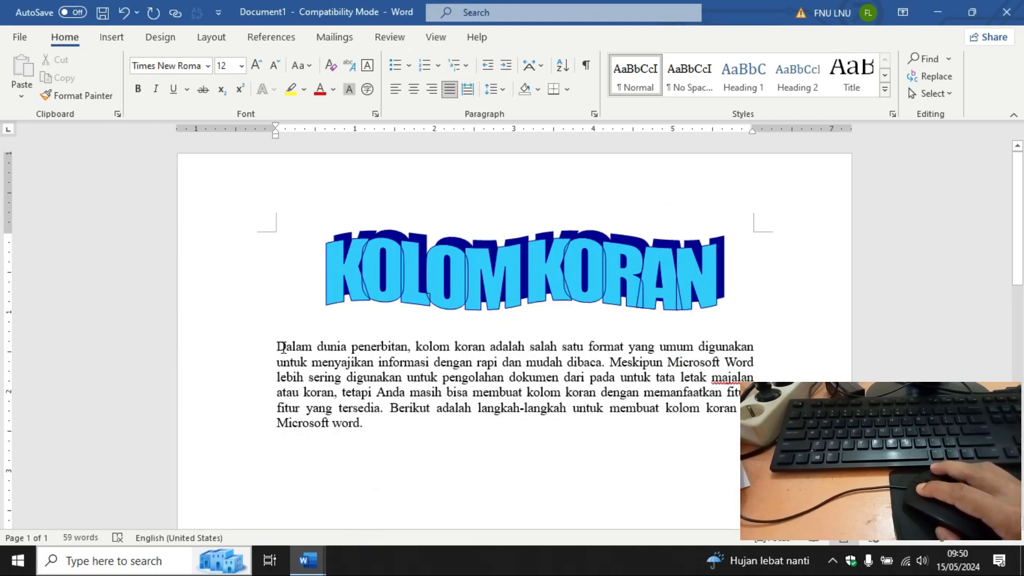
left_click_drag(277, 347, 285, 347)
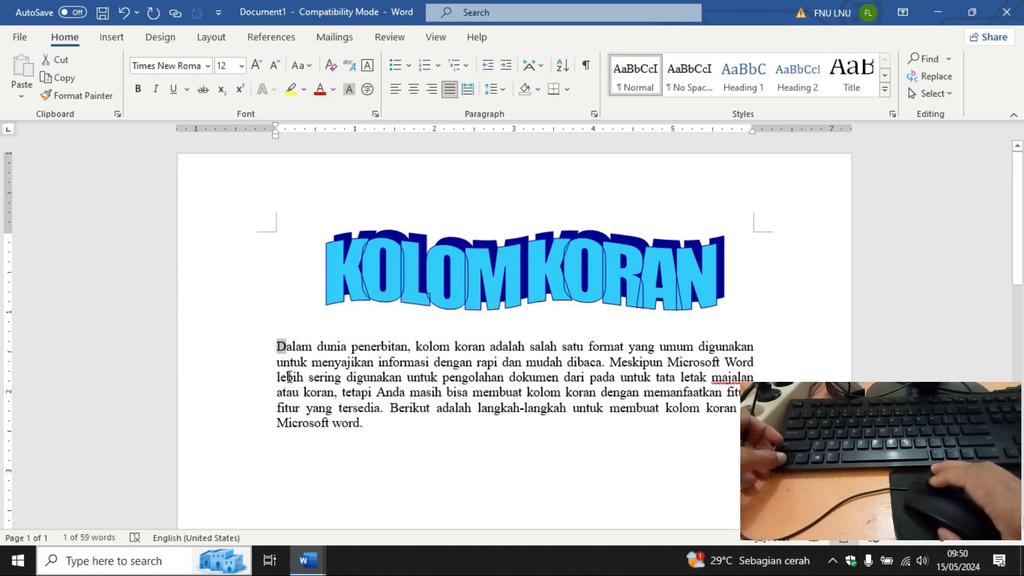
scroll(288, 377, "up", 6)
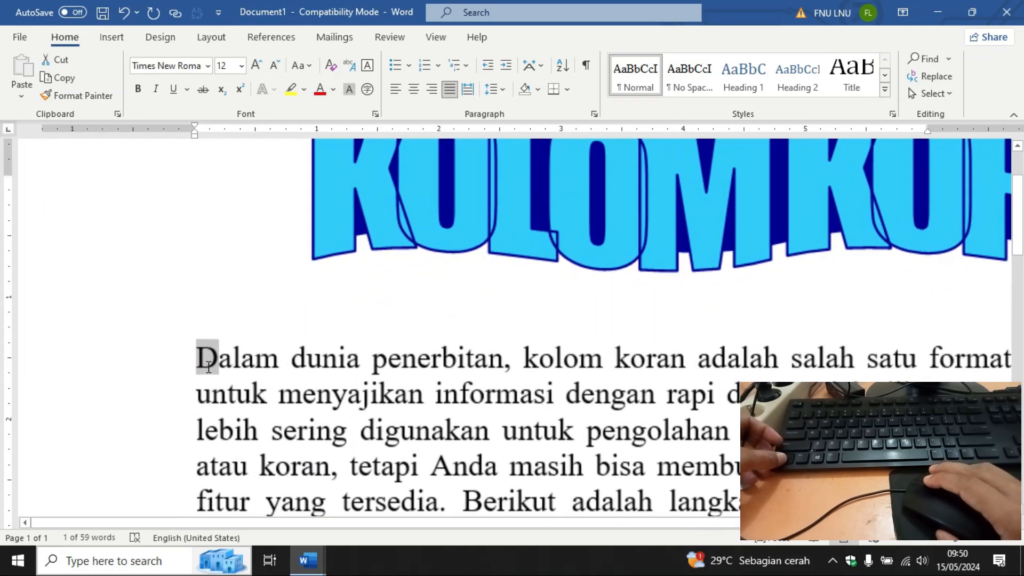
scroll(208, 357, "down", 3)
scroll(216, 299, "up", 3)
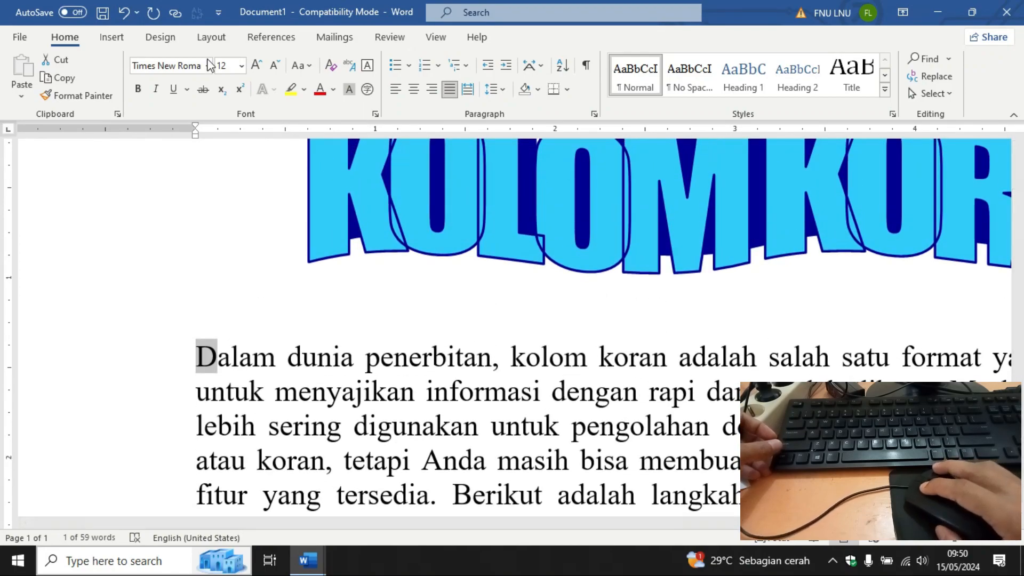
left_click(112, 37)
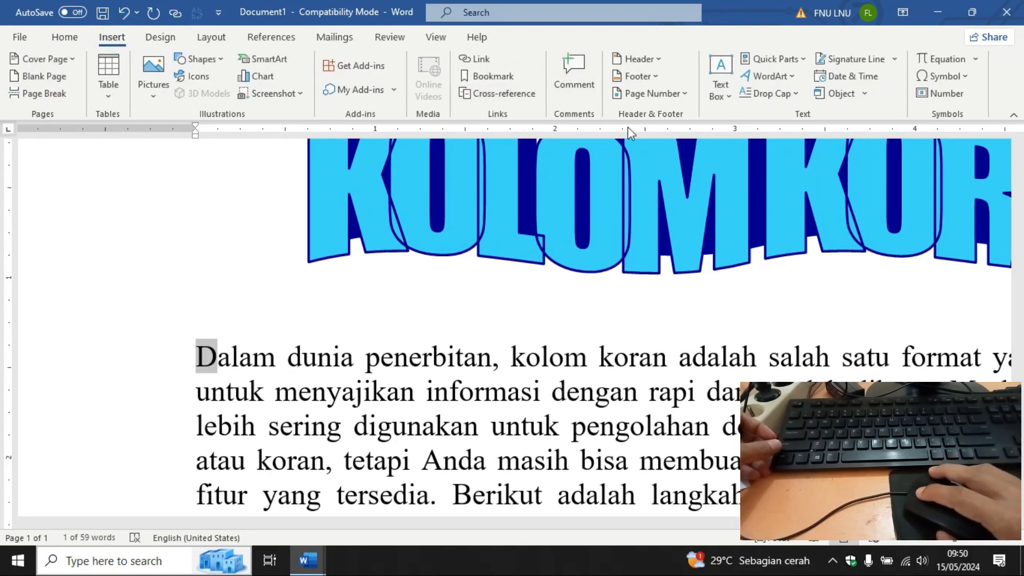
left_click(794, 95)
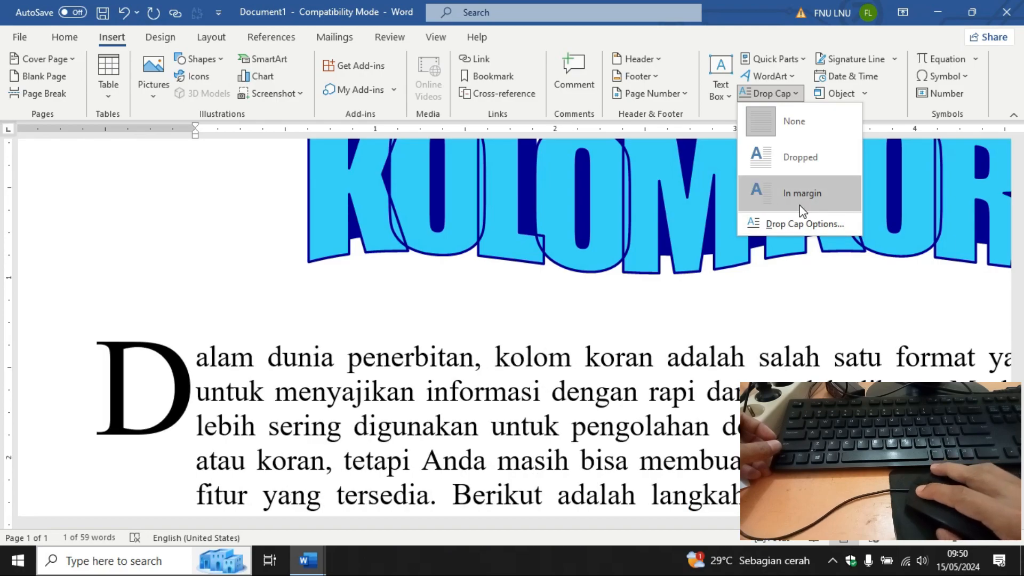
left_click(789, 224)
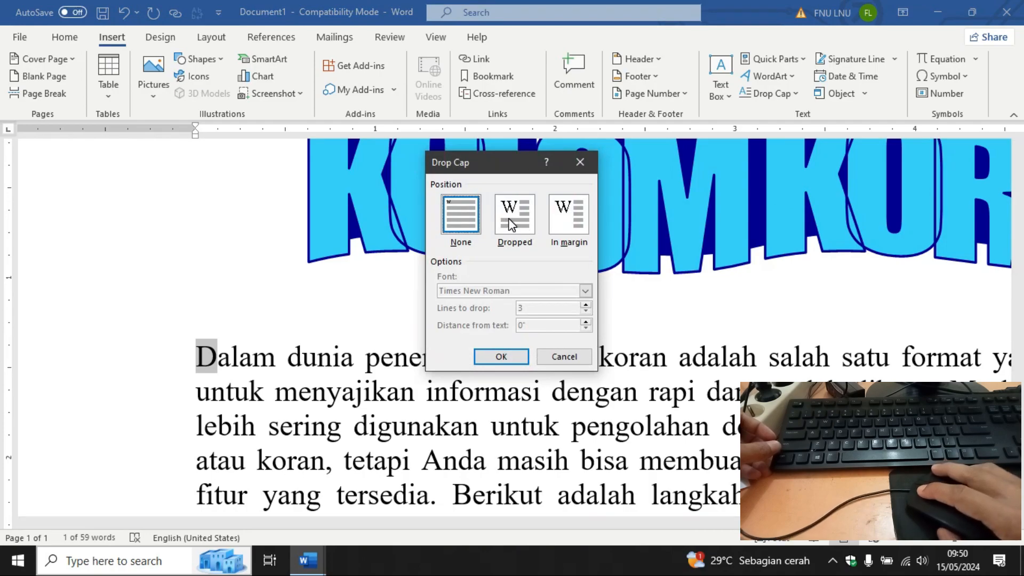
left_click(511, 219)
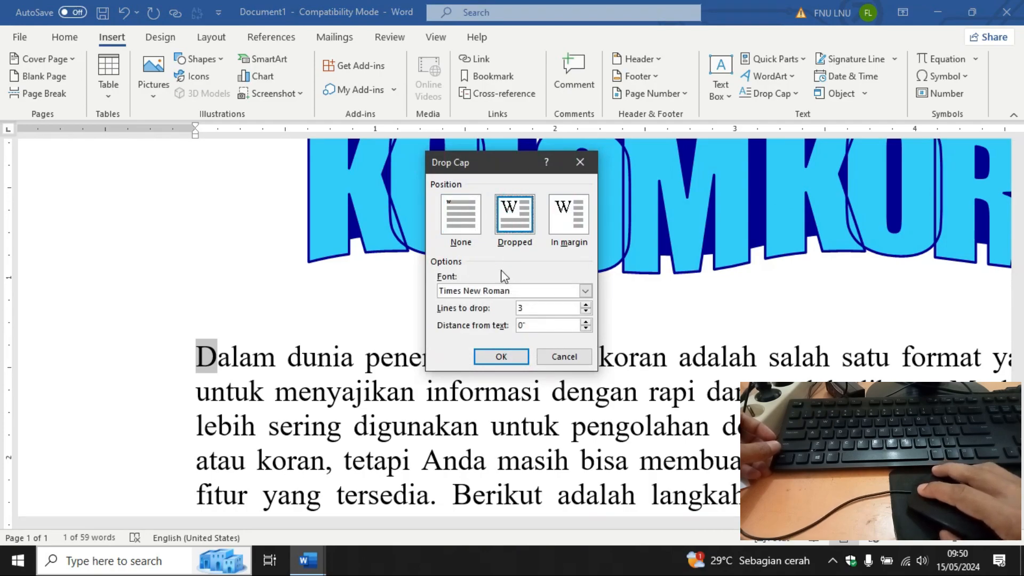
Step: Set the drop cap's font to Arial Rounded MT Bold
left_click(586, 291)
left_click_drag(585, 337, 585, 320)
left_click(535, 304)
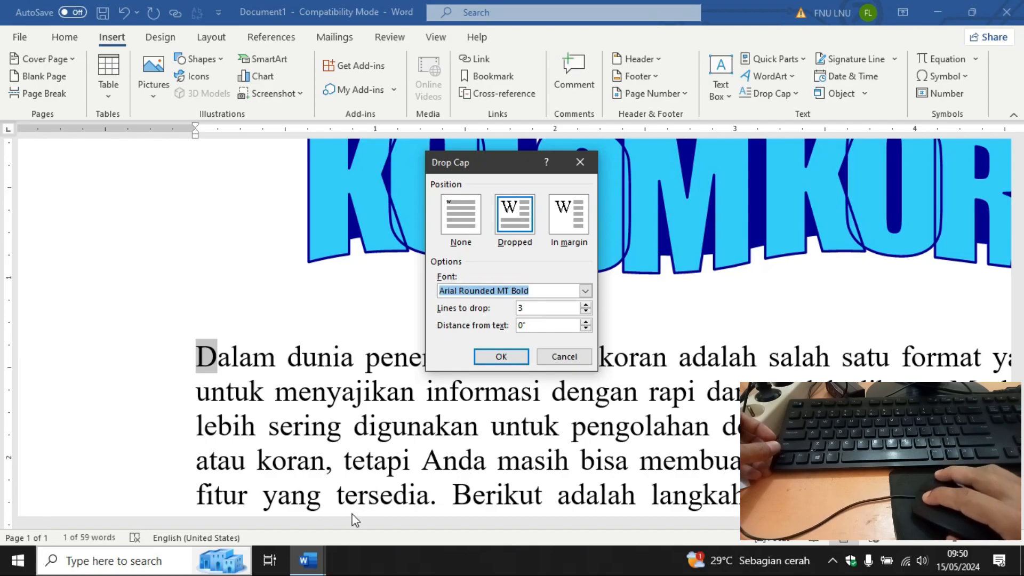
mouse_move(308, 560)
left_click(239, 506)
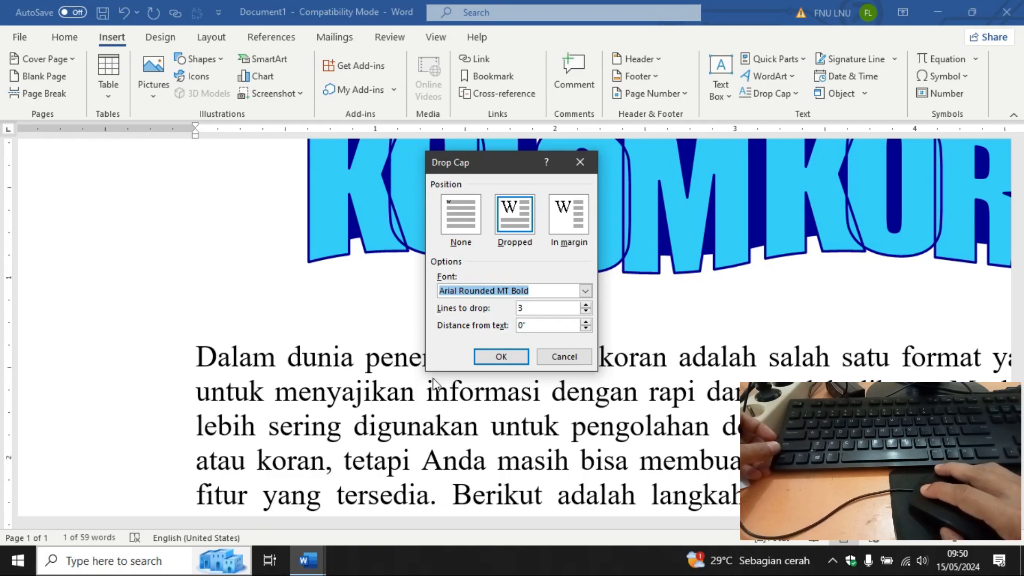
Step: Set the drop cap's distance from text to 0.1" and apply it to the opening paragraph
left_click(544, 308)
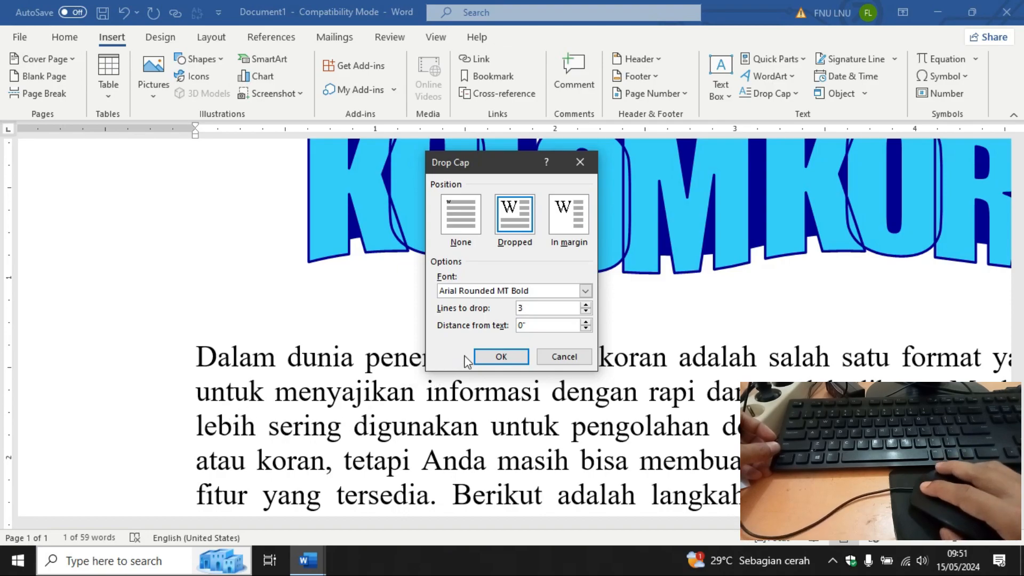
left_click_drag(540, 328, 510, 322)
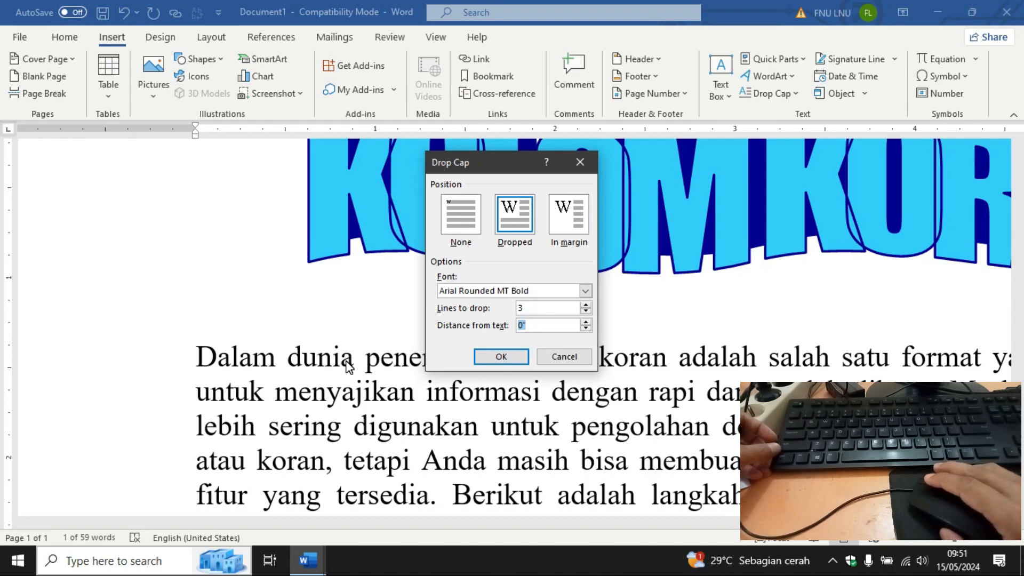
left_click(586, 321)
left_click(562, 324)
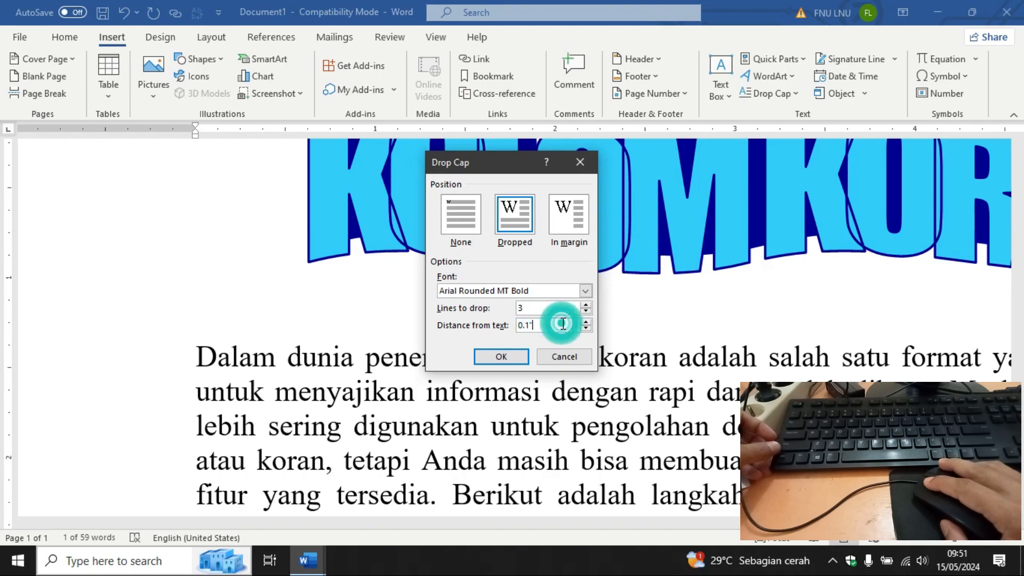
left_click(501, 357)
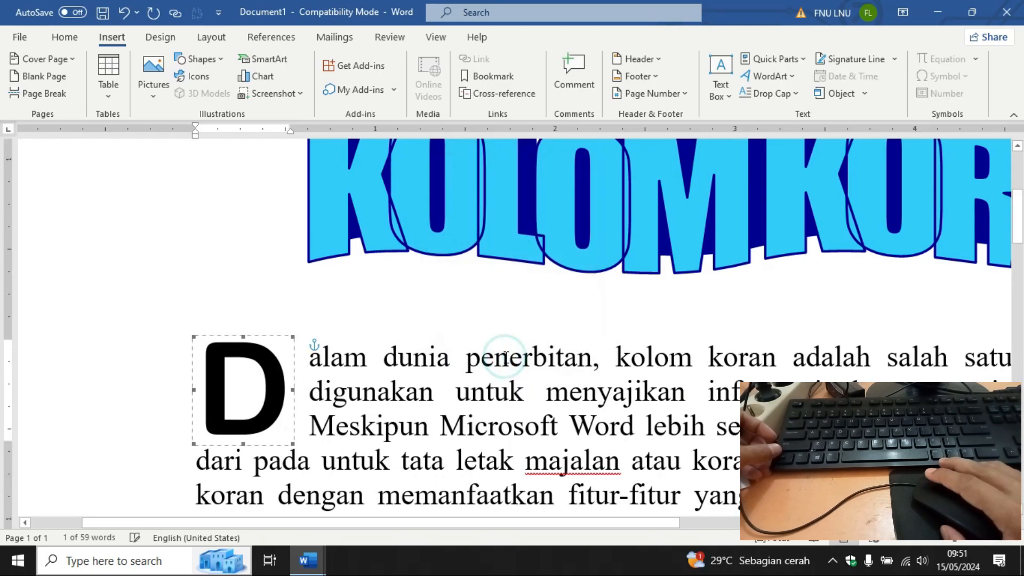
scroll(372, 365, "down", 5)
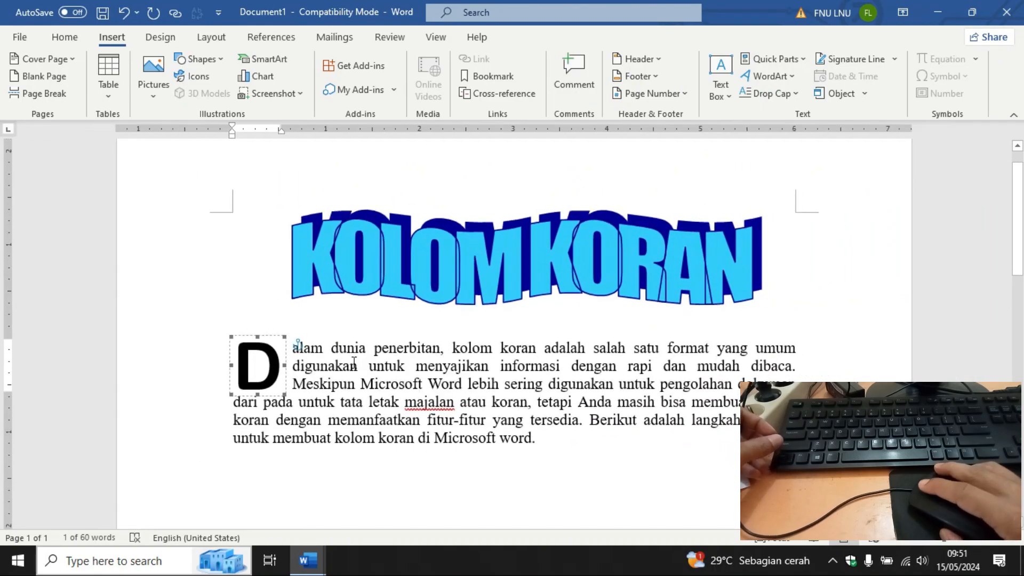
left_click(350, 363)
left_click(263, 361)
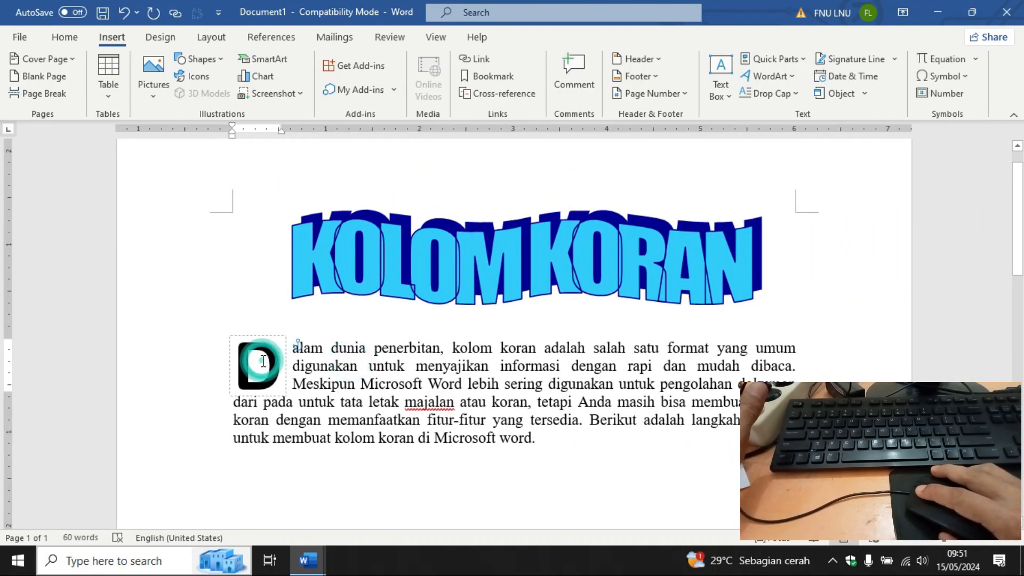
left_click(384, 393)
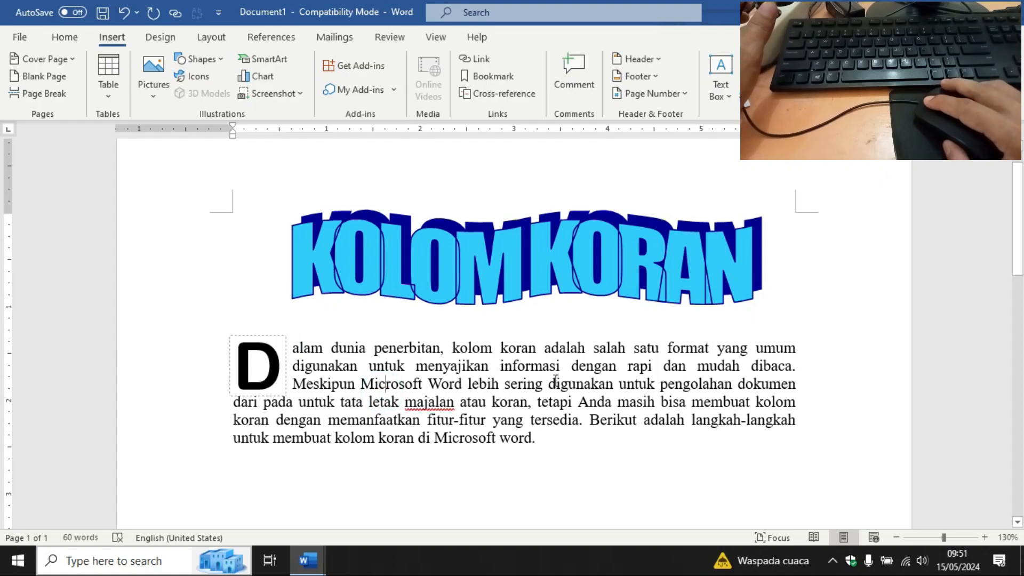
Step: Examine the waterfall picture inside the opening paragraph of KOLOM KORAN.docx, and return to Document1
mouse_move(308, 560)
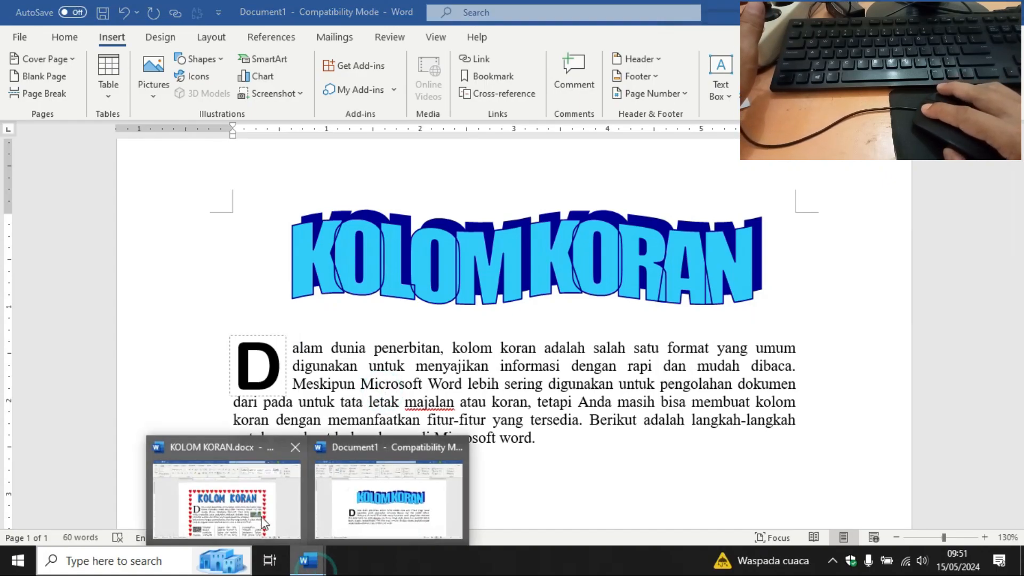
left_click(258, 507)
left_click(712, 375)
scroll(712, 375, "down", 3)
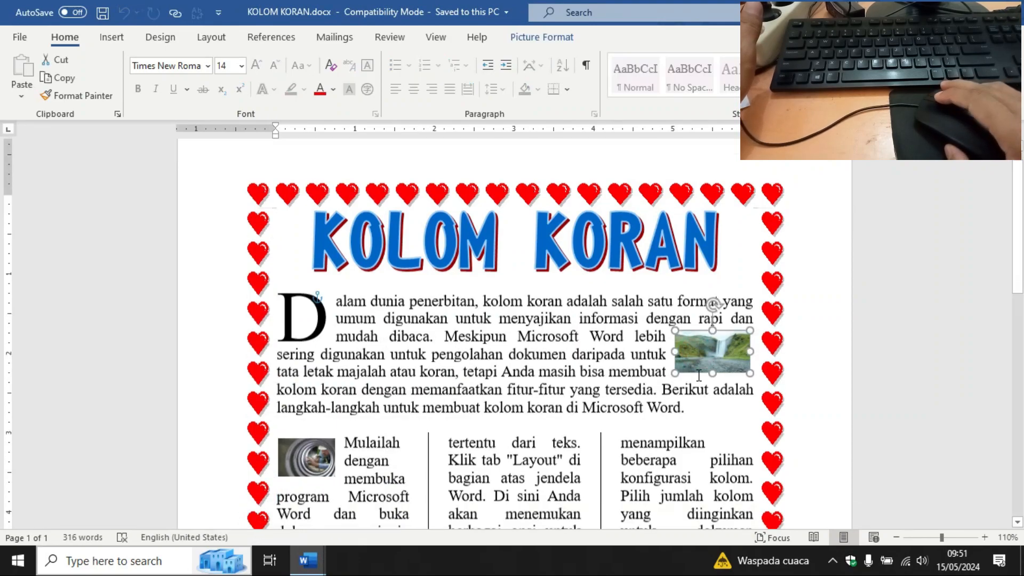
mouse_move(315, 557)
left_click(354, 504)
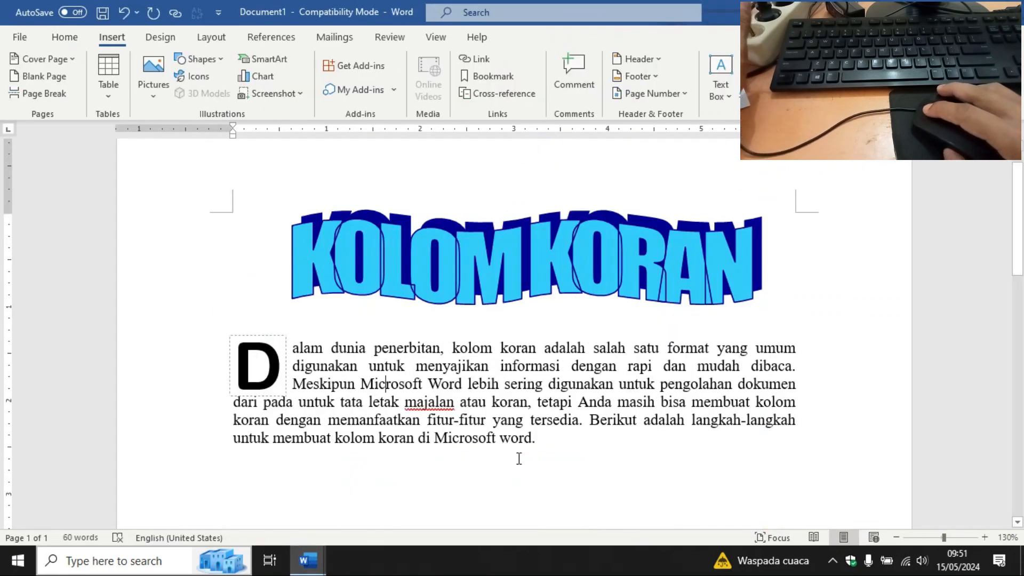
Step: Correct the misspelled word "majalan" to "majalah" in the opening paragraph
left_click(468, 377)
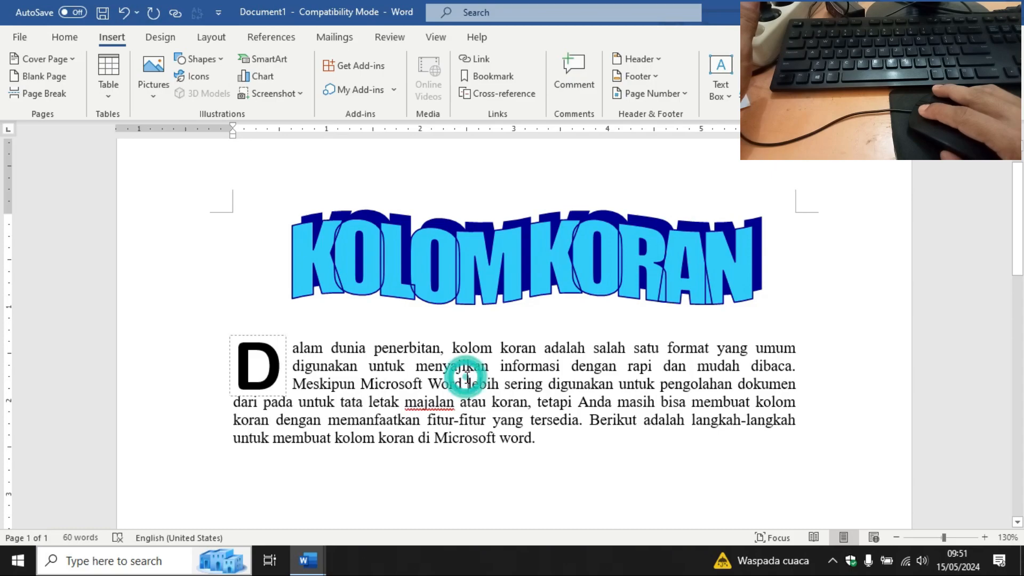
left_click(452, 403)
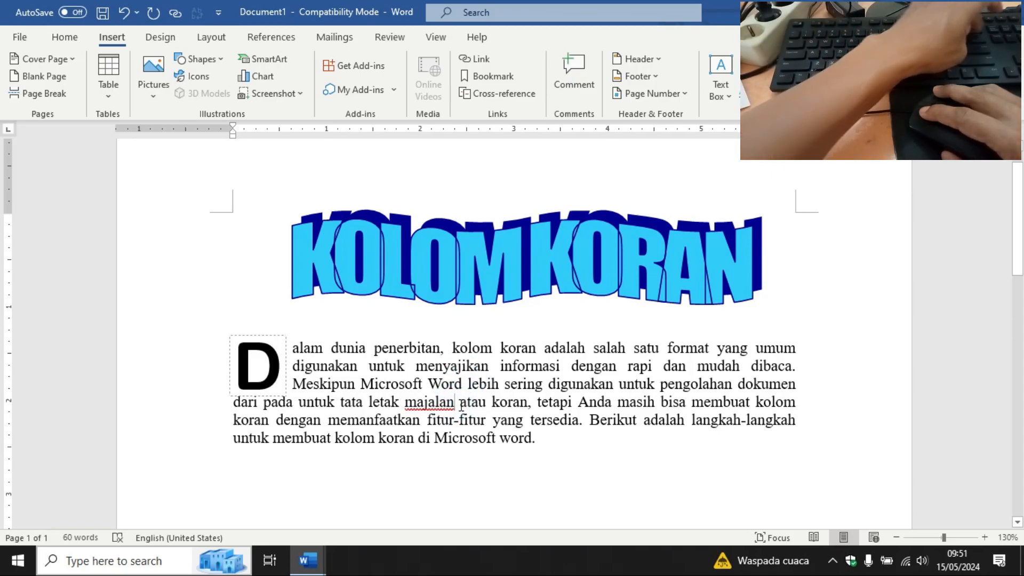
key("BackSpace")
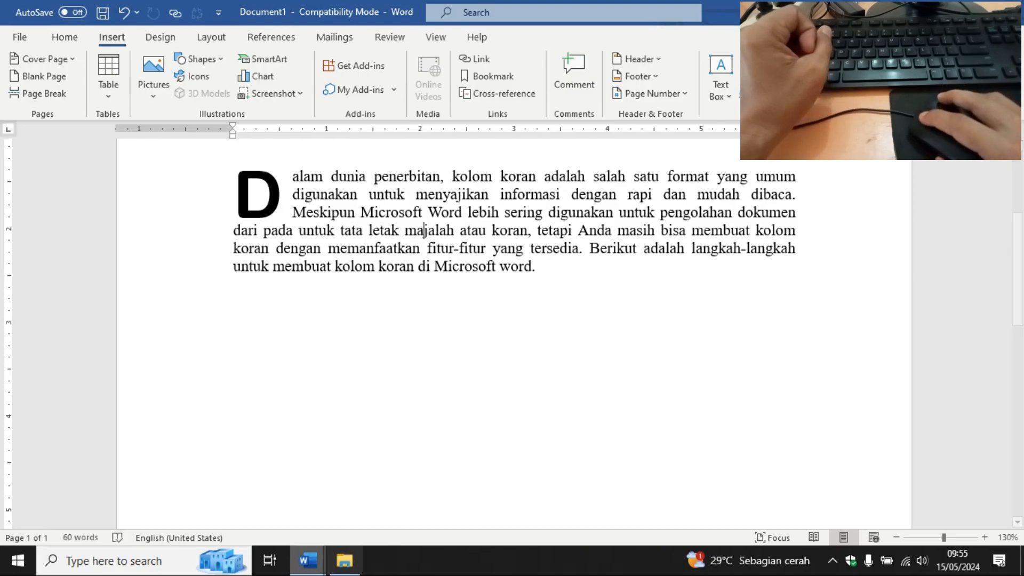
Step: Insert the picture download (5).jpg from the TUTORIAL WORD folder inside the word "lebih" in Document1's opening paragraph, using KOLOM KORAN.docx as reference
mouse_move(307, 560)
left_click(246, 503)
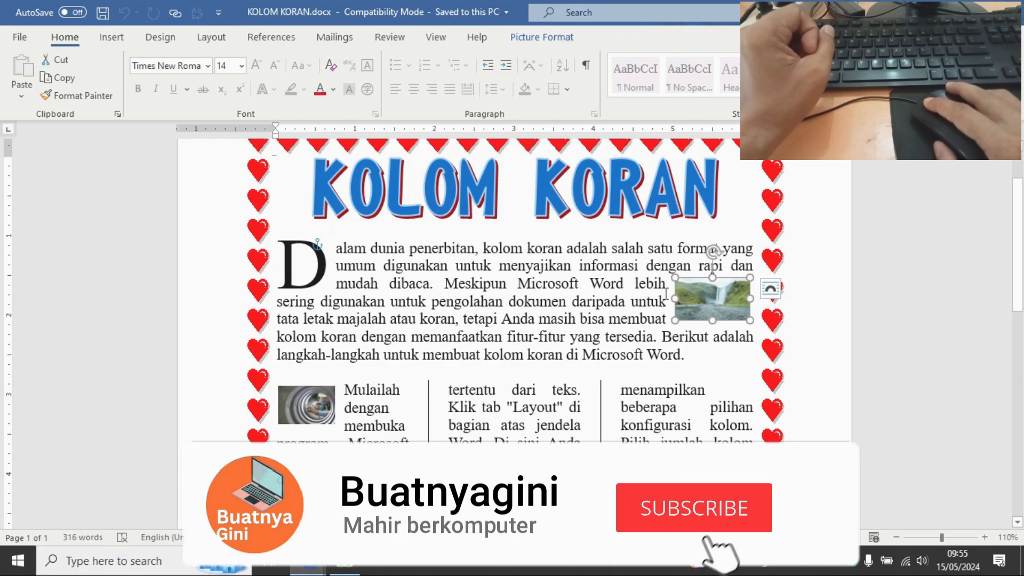
left_click(638, 285)
left_click(703, 299)
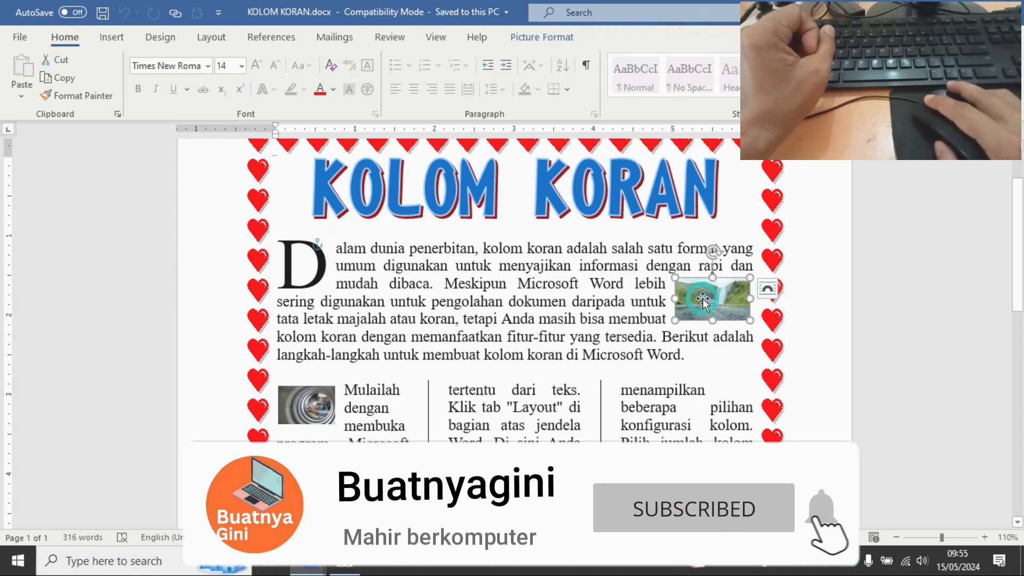
left_click(580, 282)
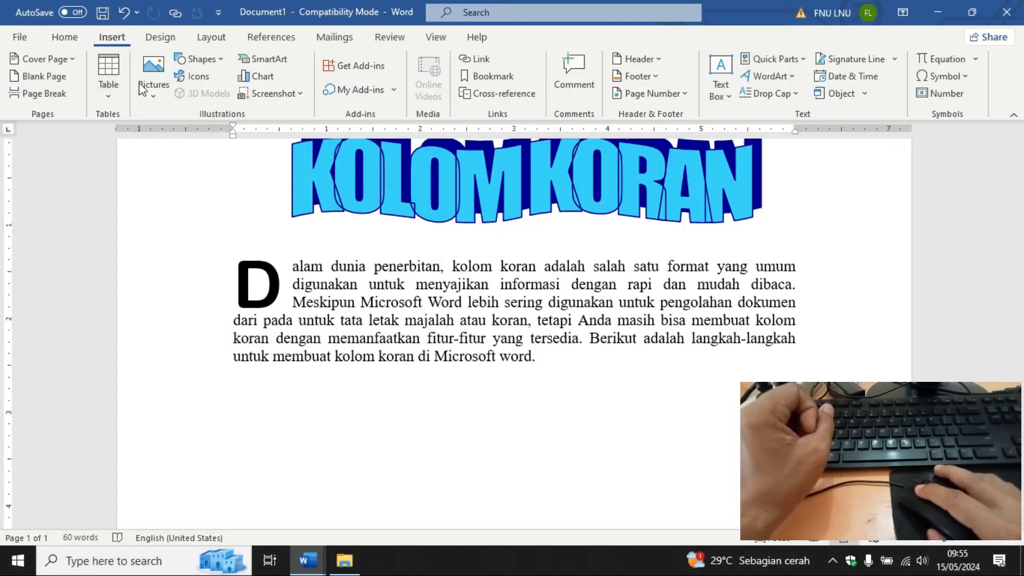
left_click(148, 96)
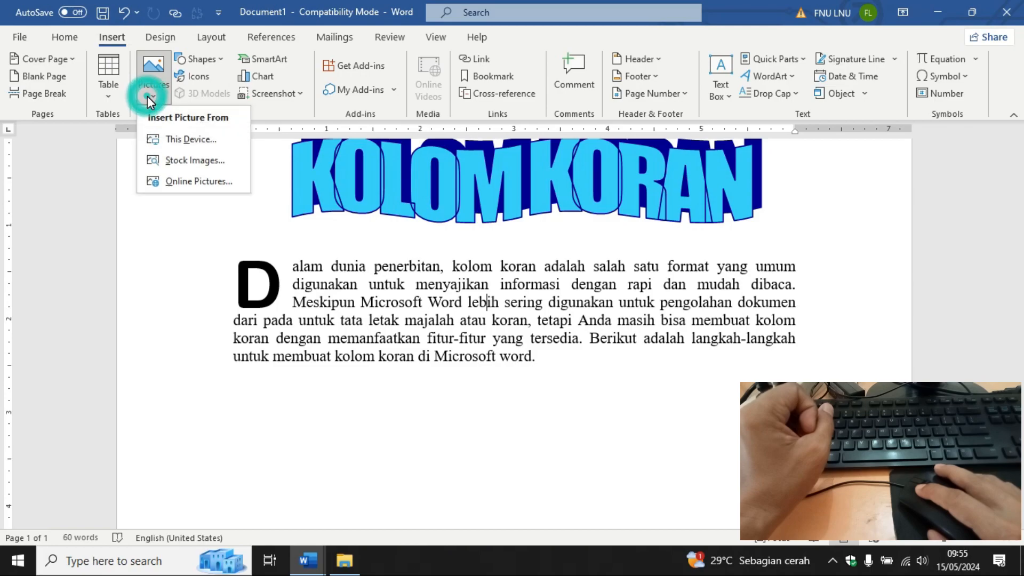
left_click(184, 145)
scroll(240, 195, "down", 3)
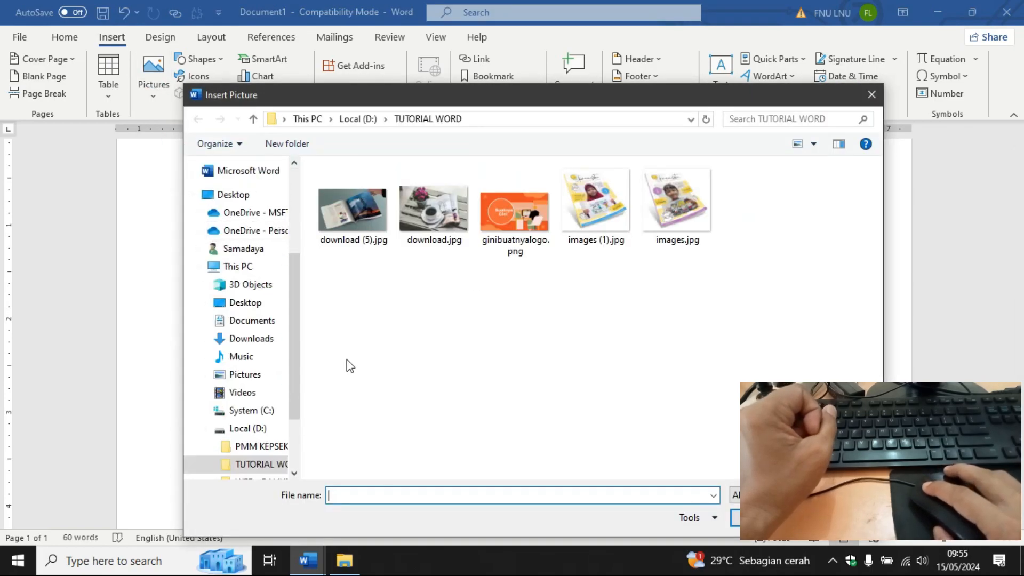
left_click_drag(291, 329, 286, 446)
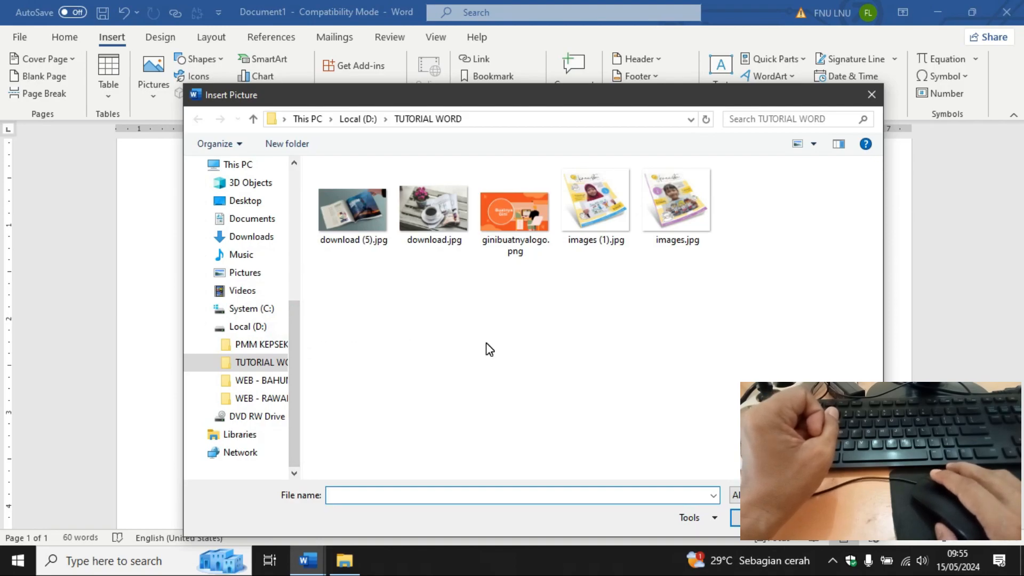
left_click(369, 212)
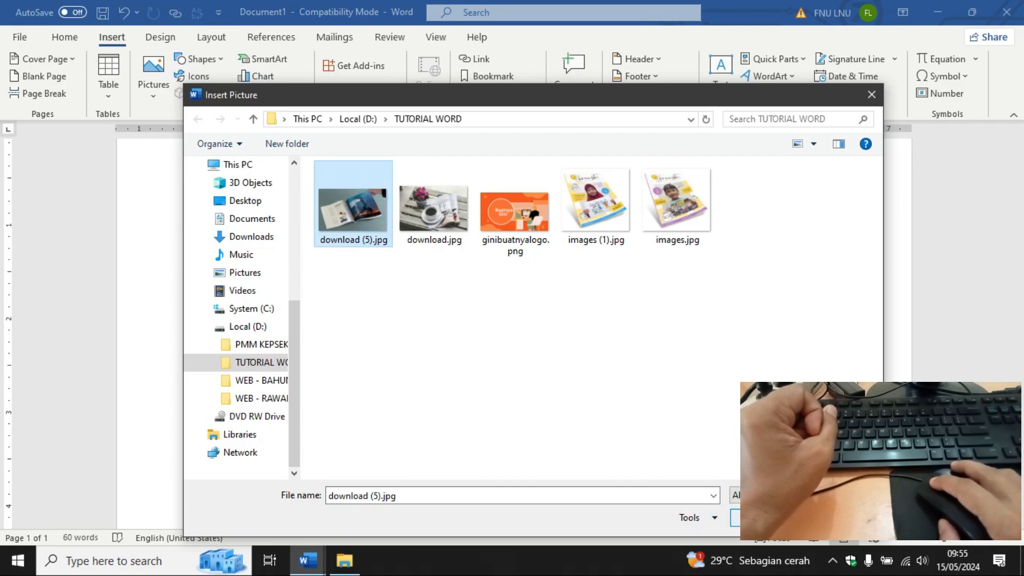
left_click(764, 518)
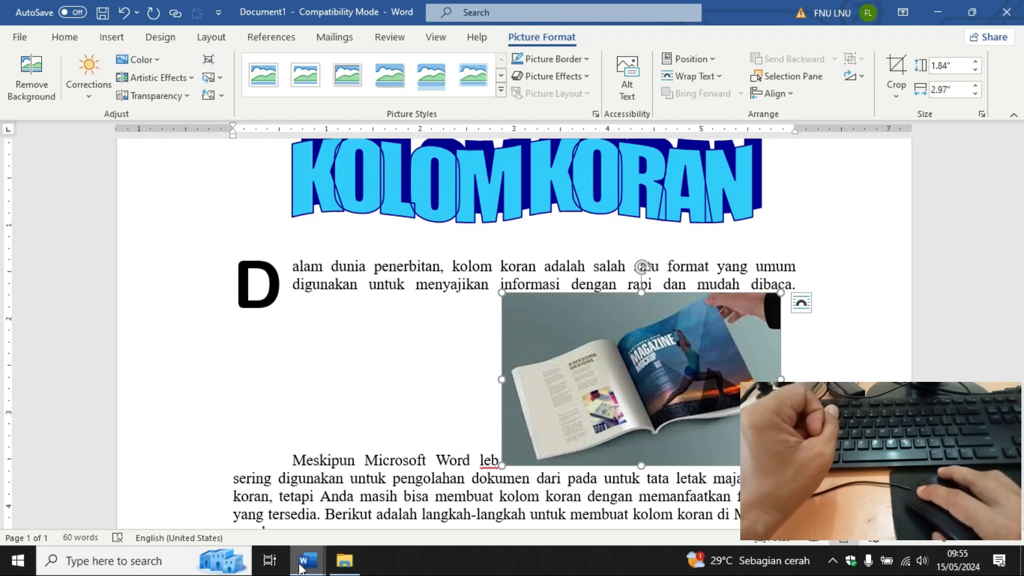
Step: Compare the inserted magazine picture's size and text wrapping with the waterfall picture in KOLOM KORAN.docx
mouse_move(308, 560)
left_click(258, 499)
left_click(726, 302)
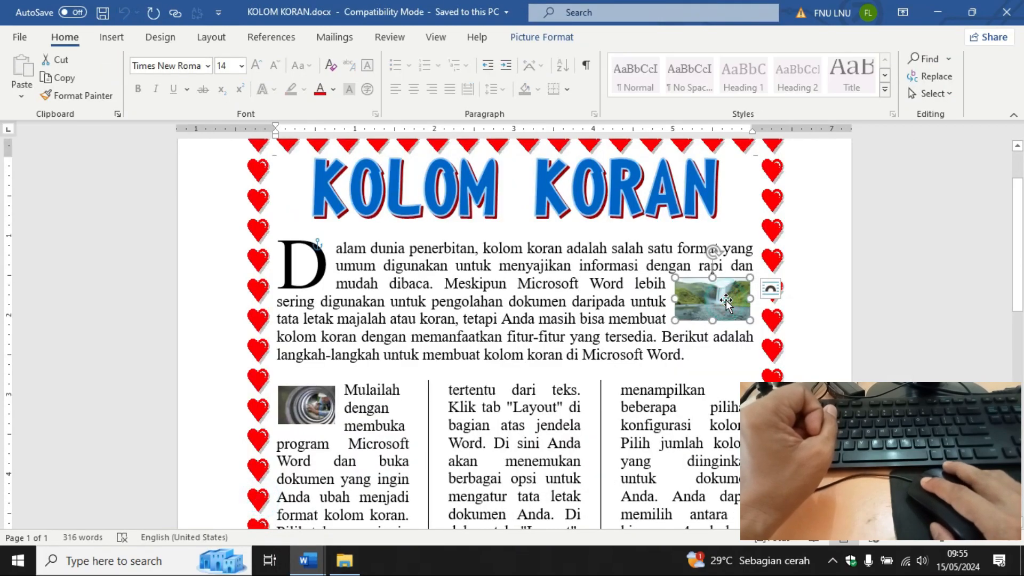
left_click(382, 513)
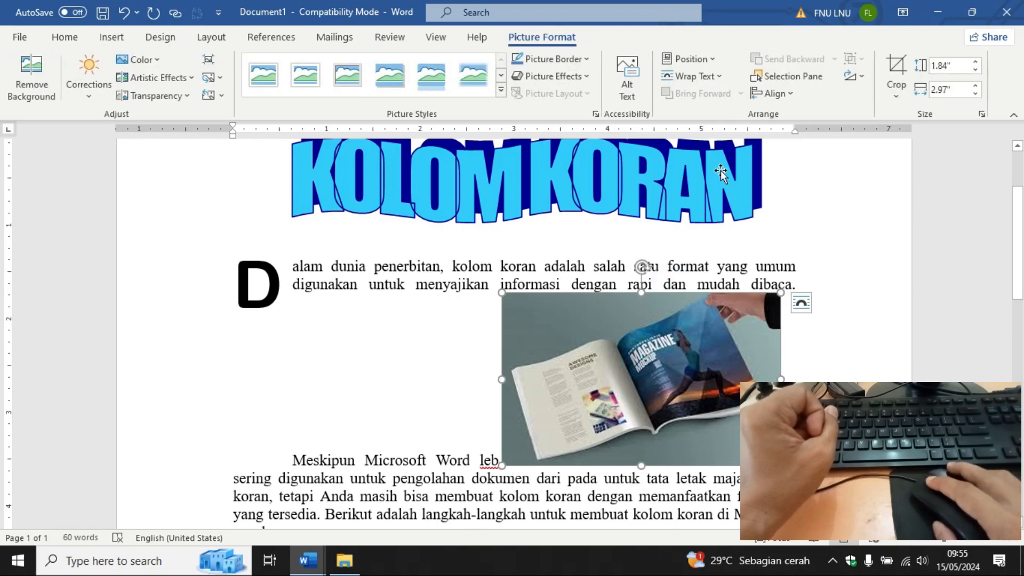
Step: Set the magazine picture's text wrapping to Tight and shrink it proportionally to about 0.43 by 0.7 inches
left_click(720, 77)
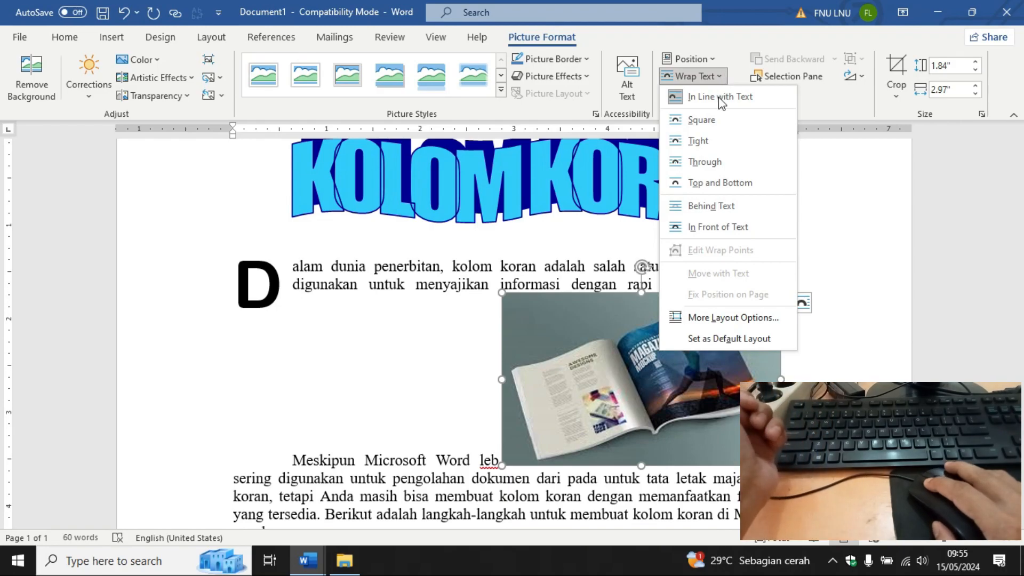
left_click(704, 142)
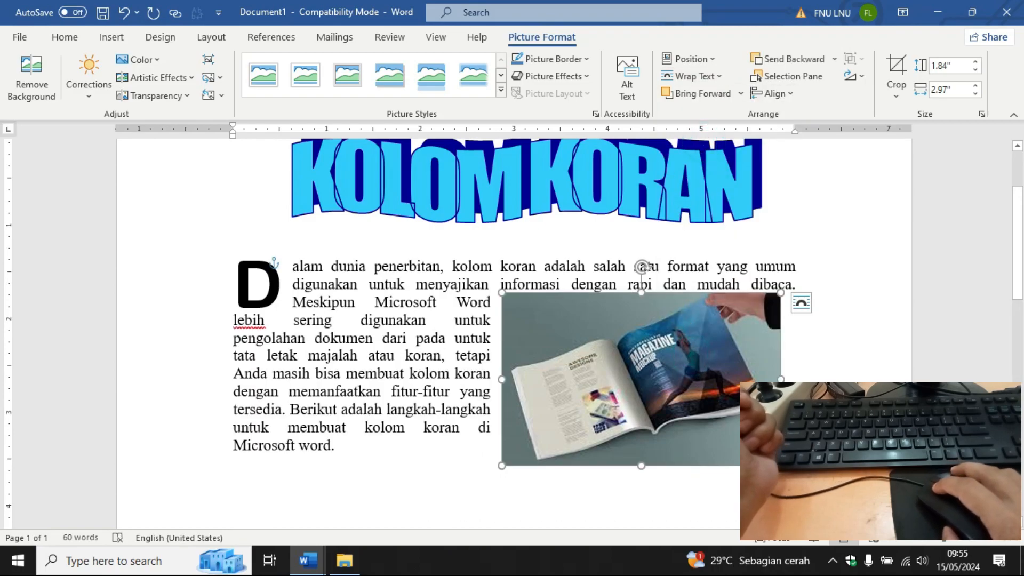
left_click_drag(781, 465, 762, 311)
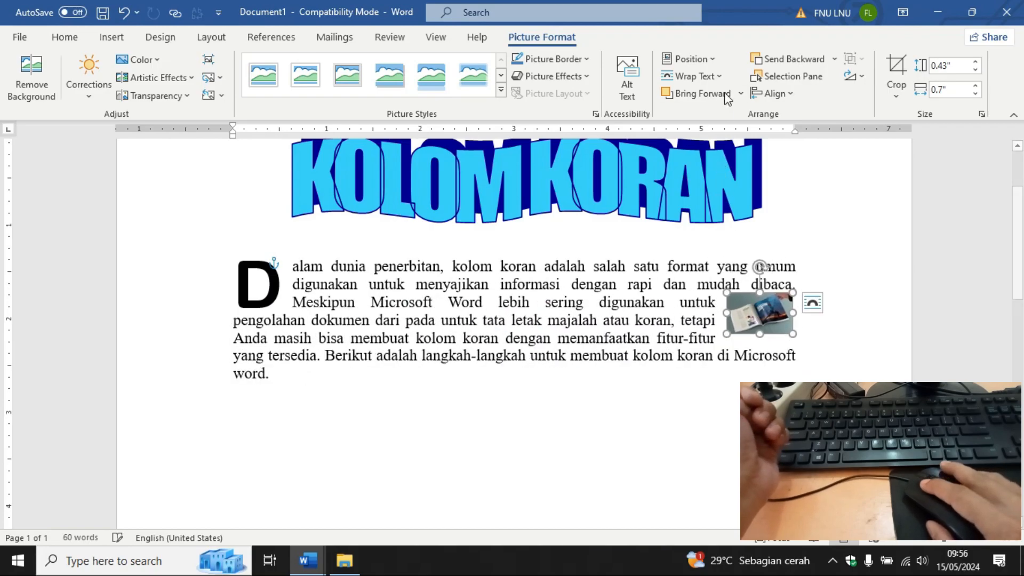
Step: Move the magazine picture up slightly so it sits beside the paragraph's second and third lines at the right margin
left_click(721, 76)
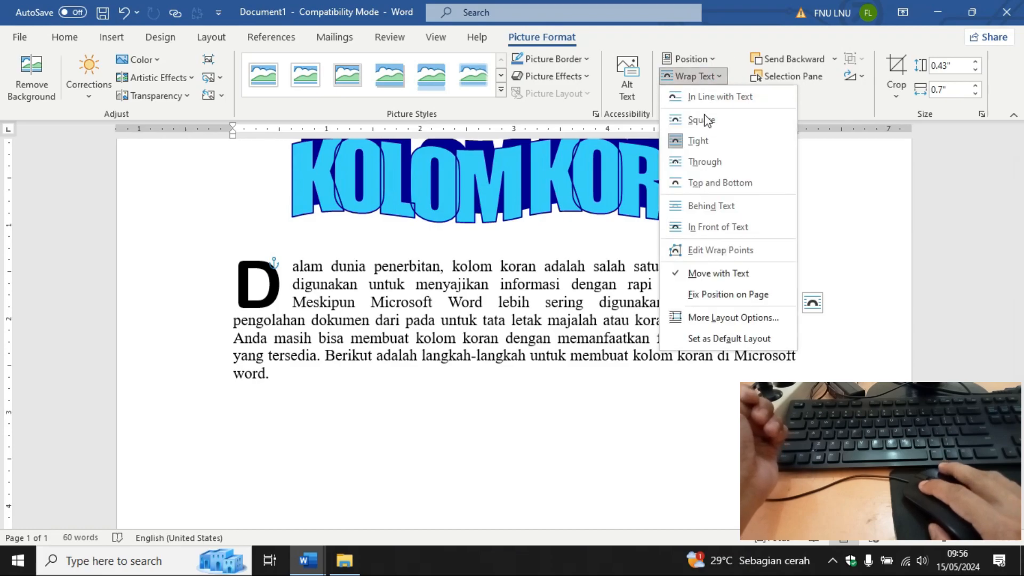
left_click(604, 286)
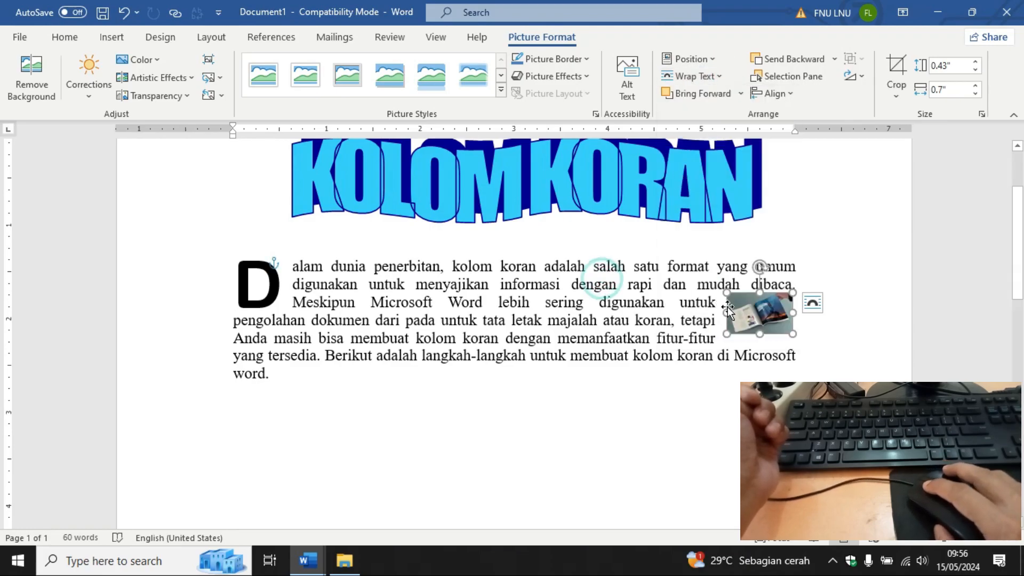
mouse_move(760, 308)
left_mouse_down()
mouse_move(621, 307)
mouse_move(614, 268)
mouse_move(755, 314)
left_mouse_up()
left_click_drag(757, 314, 755, 307)
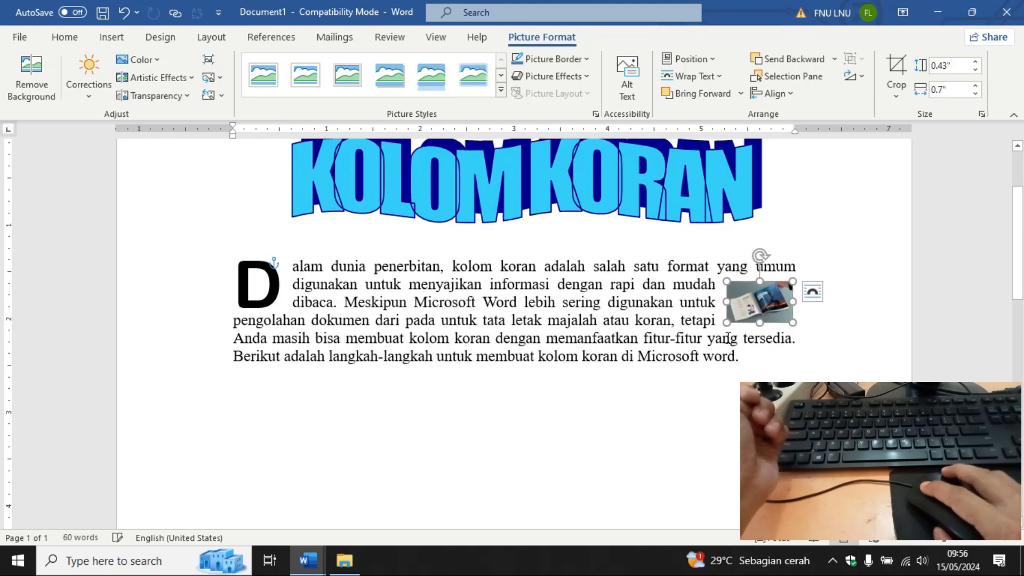
Step: Examine the three-column section below the opening paragraph in KOLOM KORAN.docx, and return to Document1
mouse_move(318, 569)
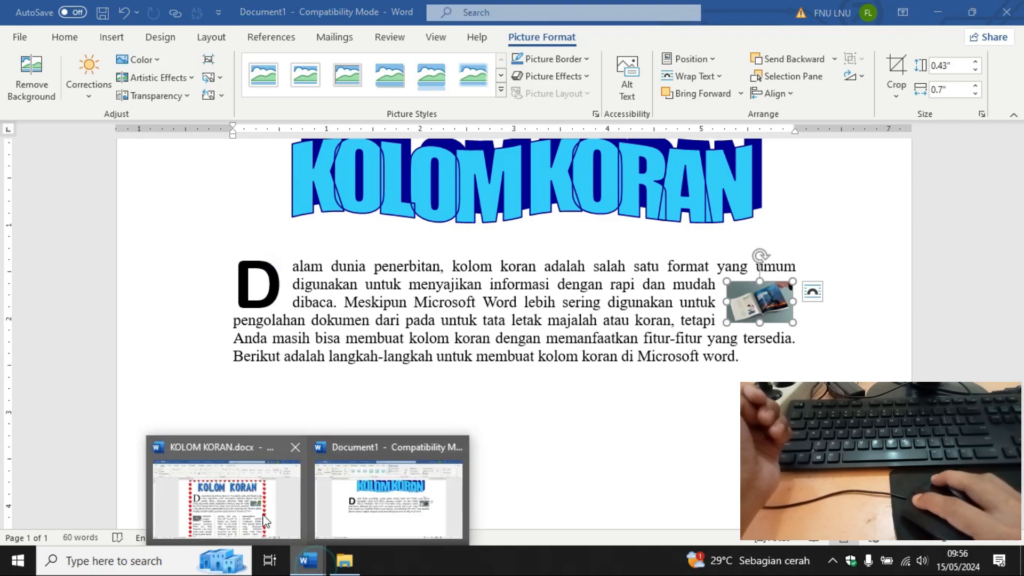
left_click(224, 493)
scroll(393, 316, "down", 3)
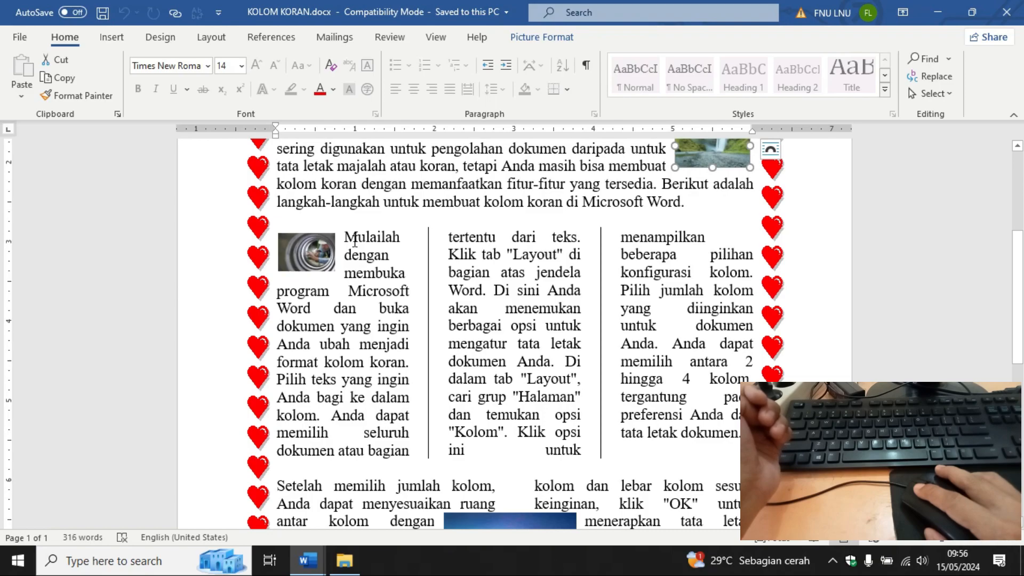
left_click(482, 321)
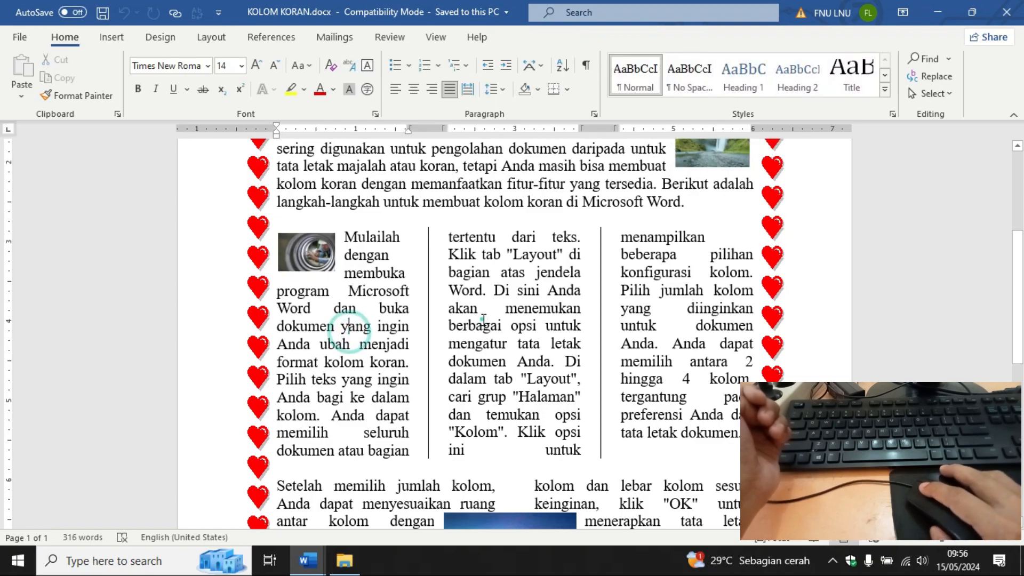
left_click(649, 328)
left_click(366, 326)
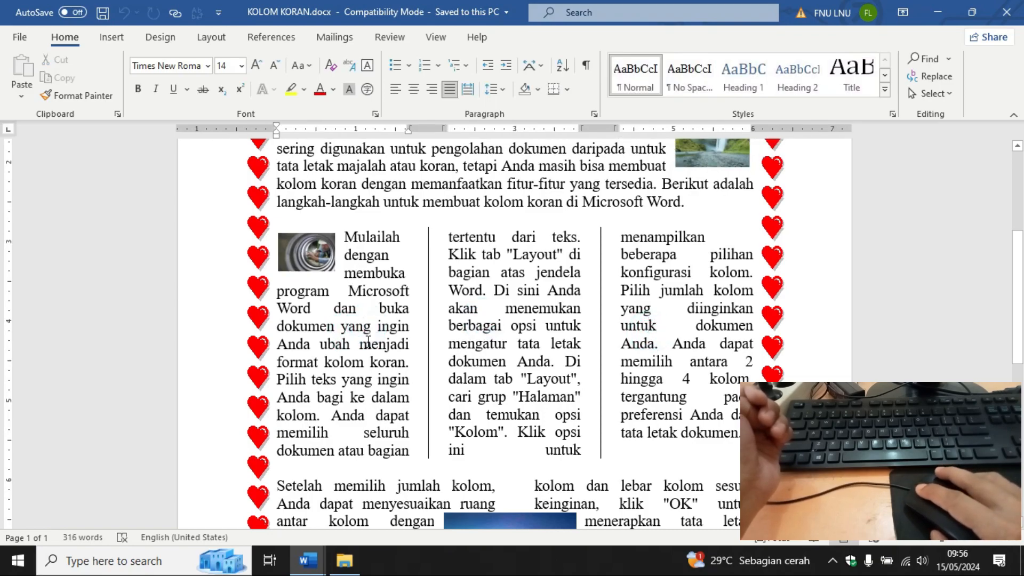
mouse_move(307, 560)
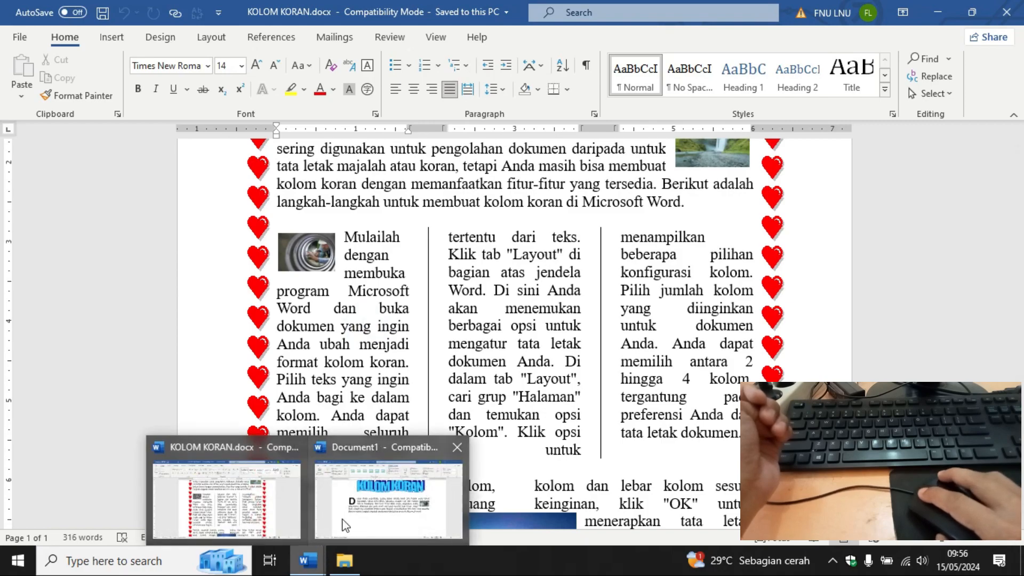
left_click(350, 512)
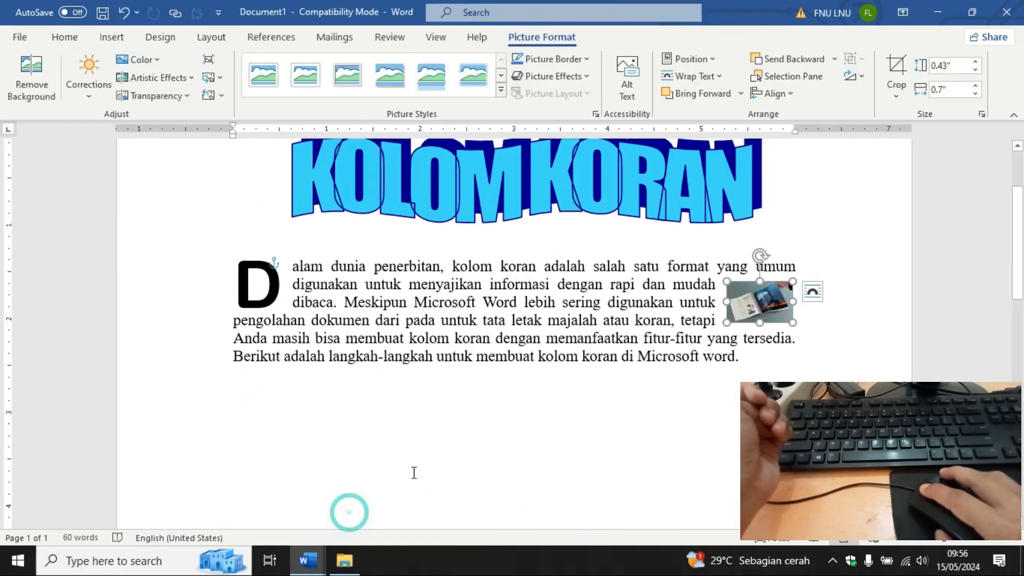
Step: Start a new line below Document1's opening paragraph, leaving one blank line between, with KOLOM KORAN.docx as reference
left_click(749, 359)
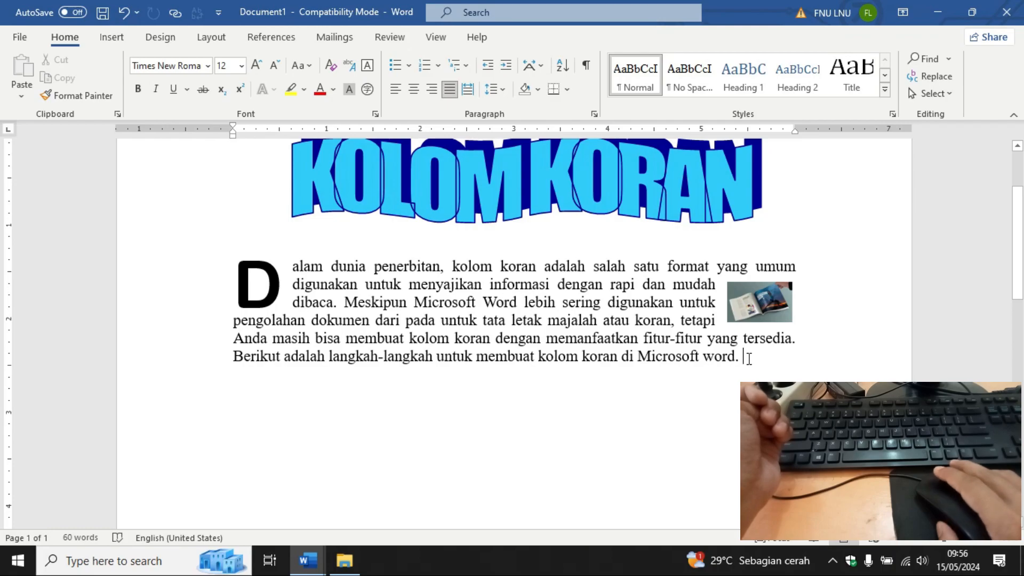
key("Return")
scroll(749, 359, "up", 2)
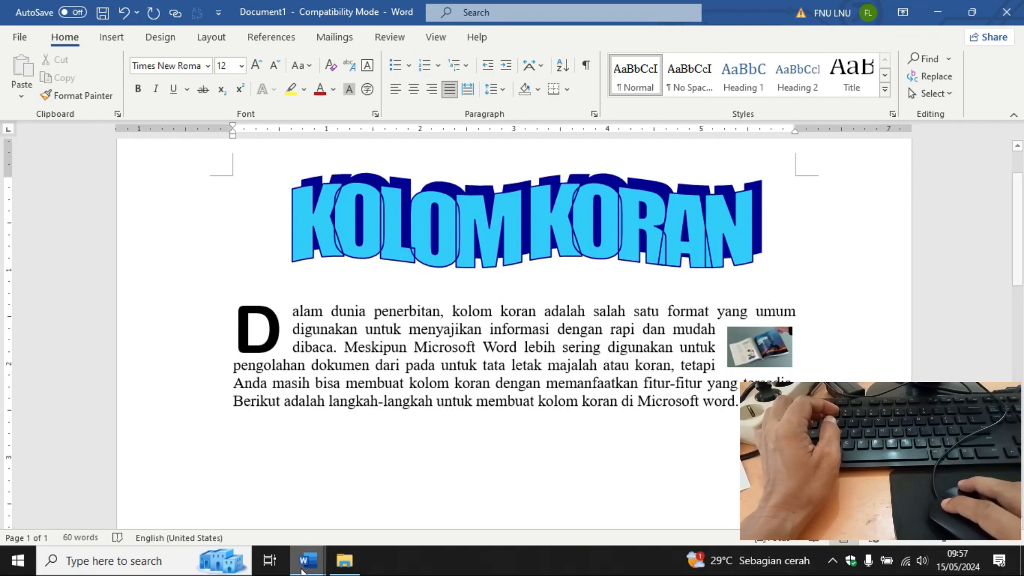
mouse_move(302, 570)
left_click(251, 496)
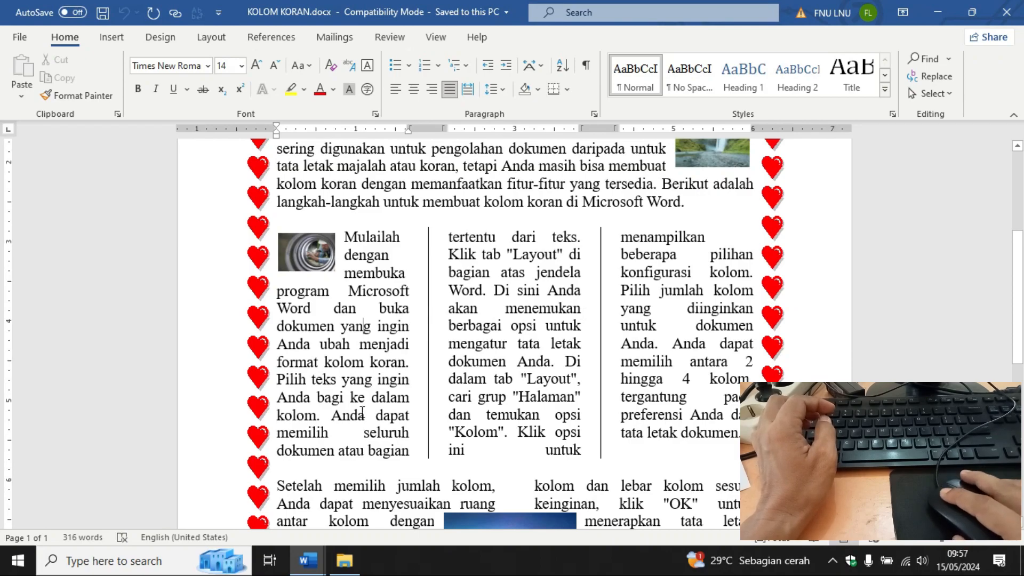
mouse_move(308, 560)
left_click(377, 511)
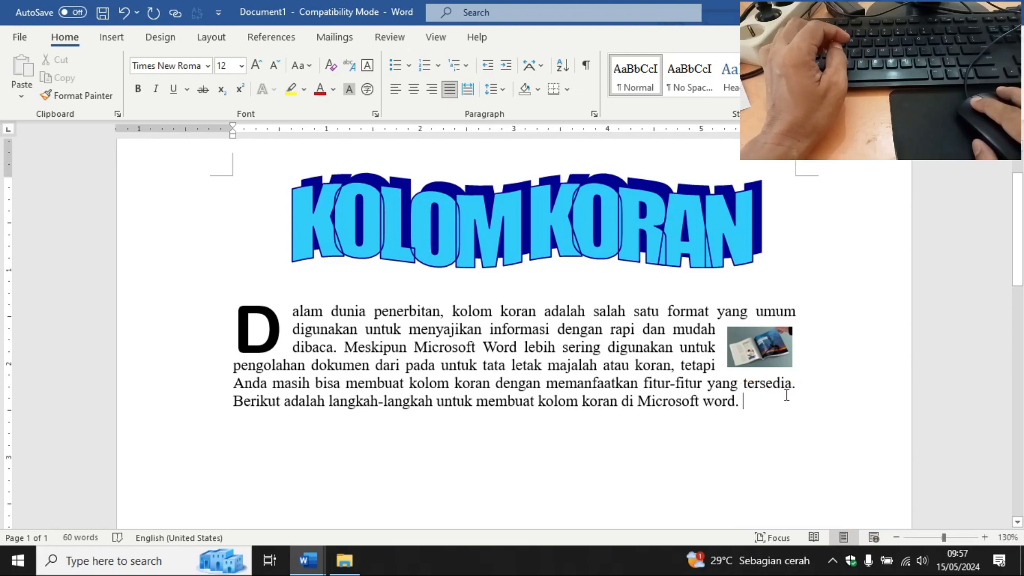
key("Return")
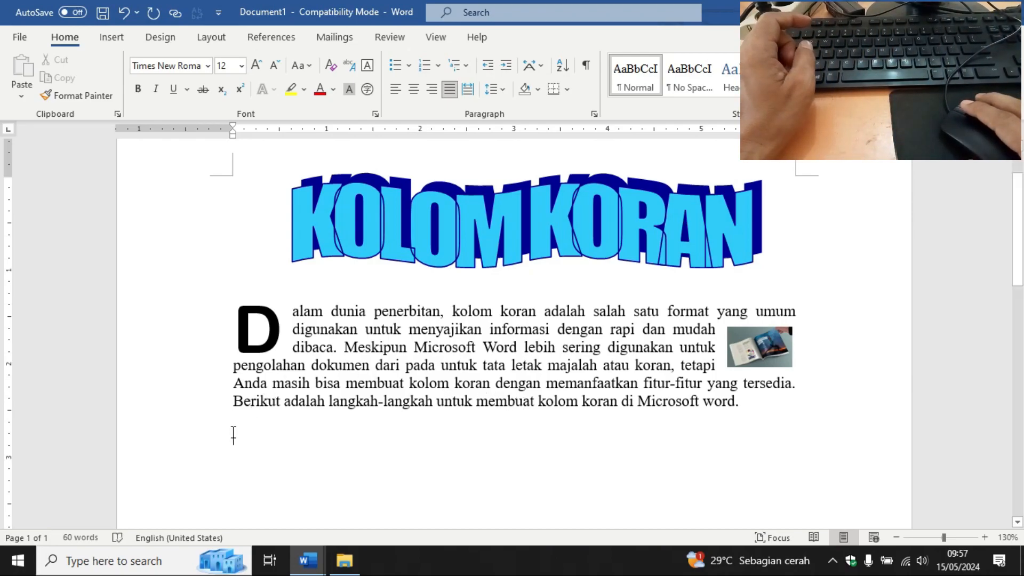
scroll(233, 432, "down", 1)
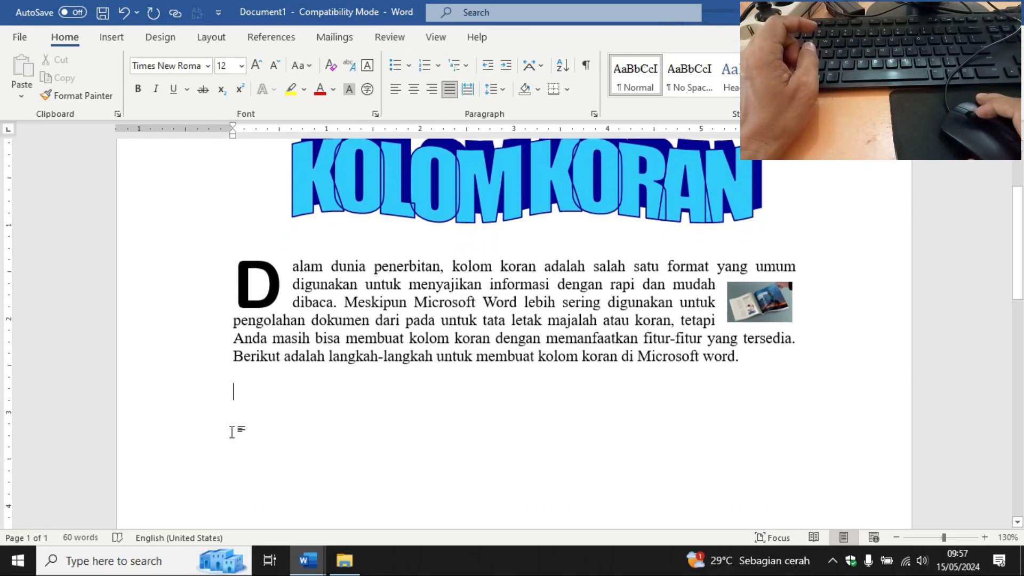
Step: Set up three equal-width columns with a line between them, applied from this point forward below the opening paragraph
left_click(213, 37)
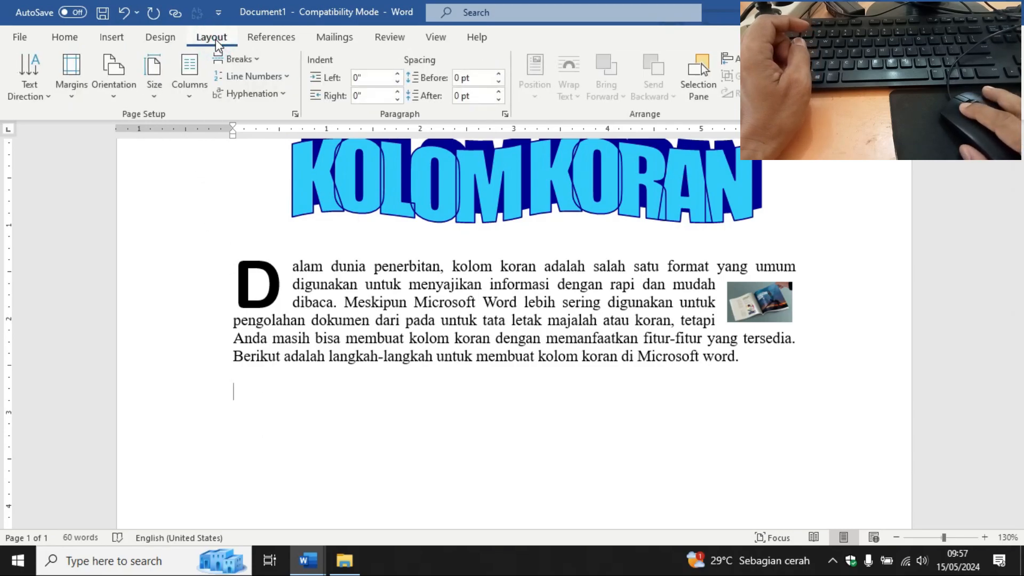
left_click(191, 96)
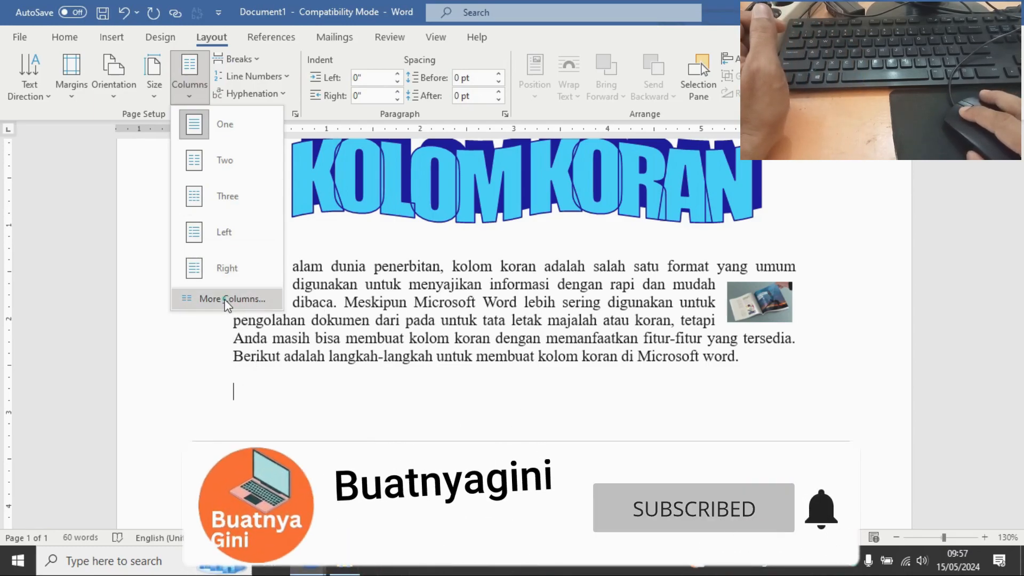
left_click(246, 303)
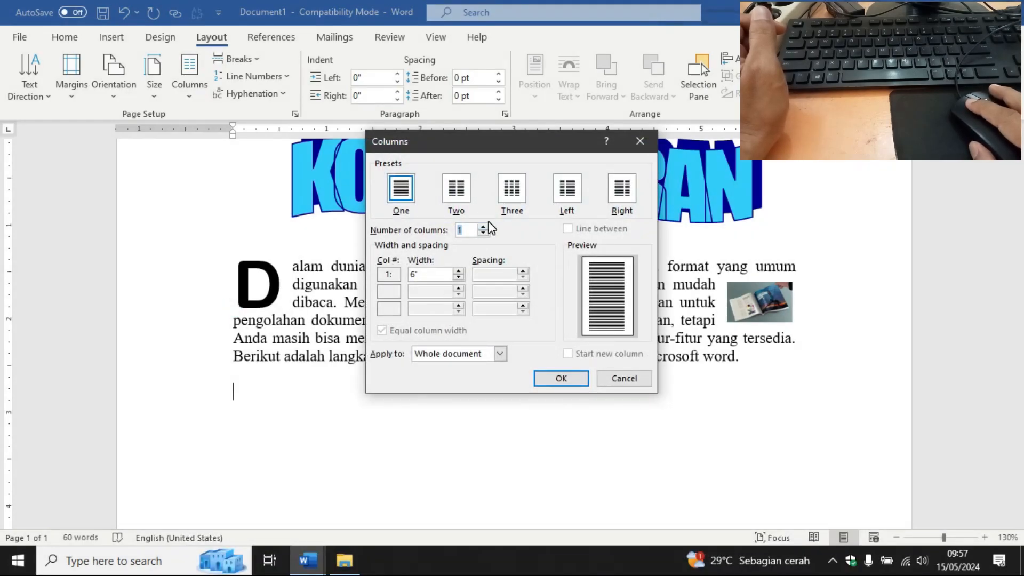
left_click(512, 199)
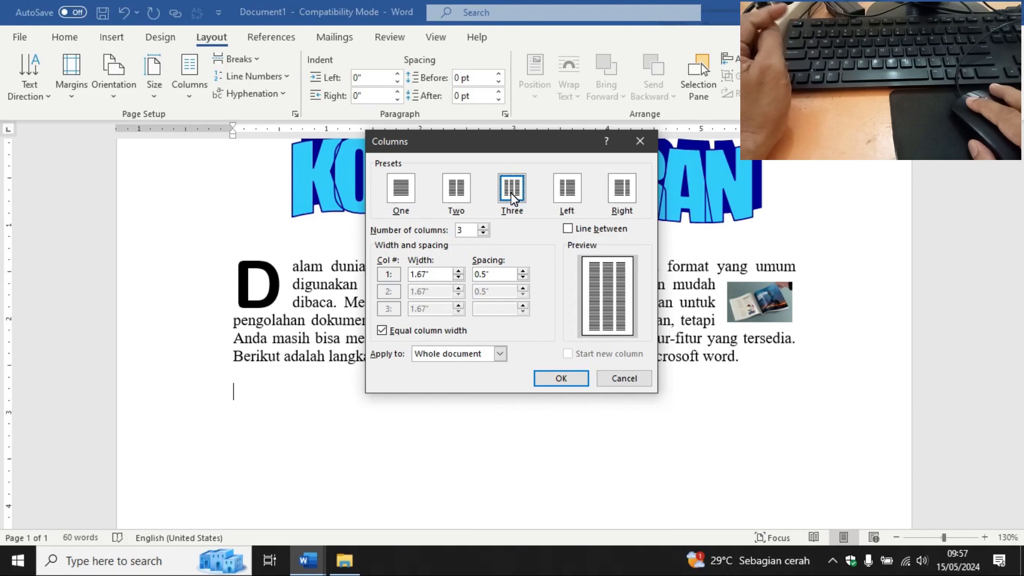
left_click(569, 230)
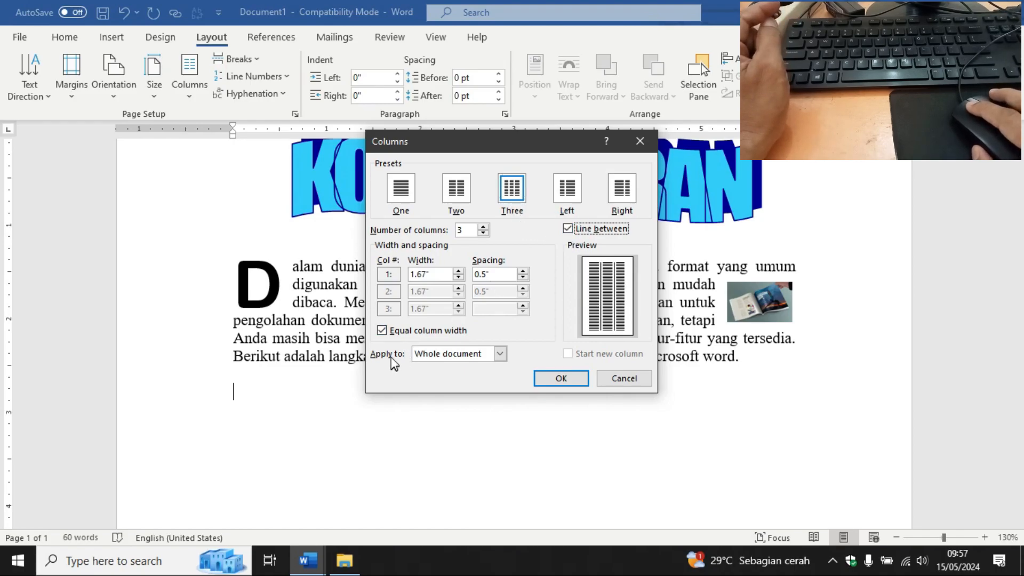
left_click(489, 357)
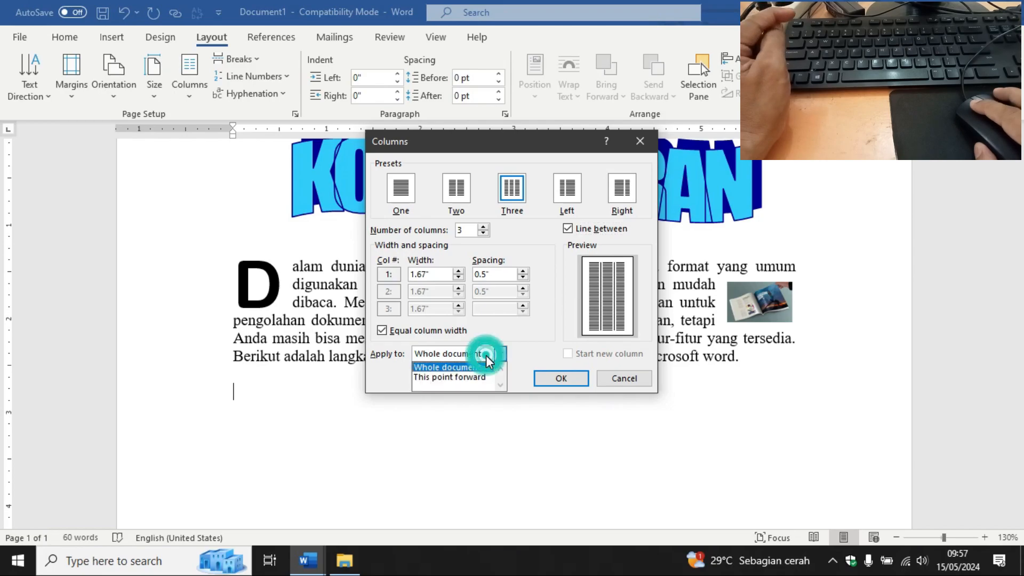
left_click(447, 367)
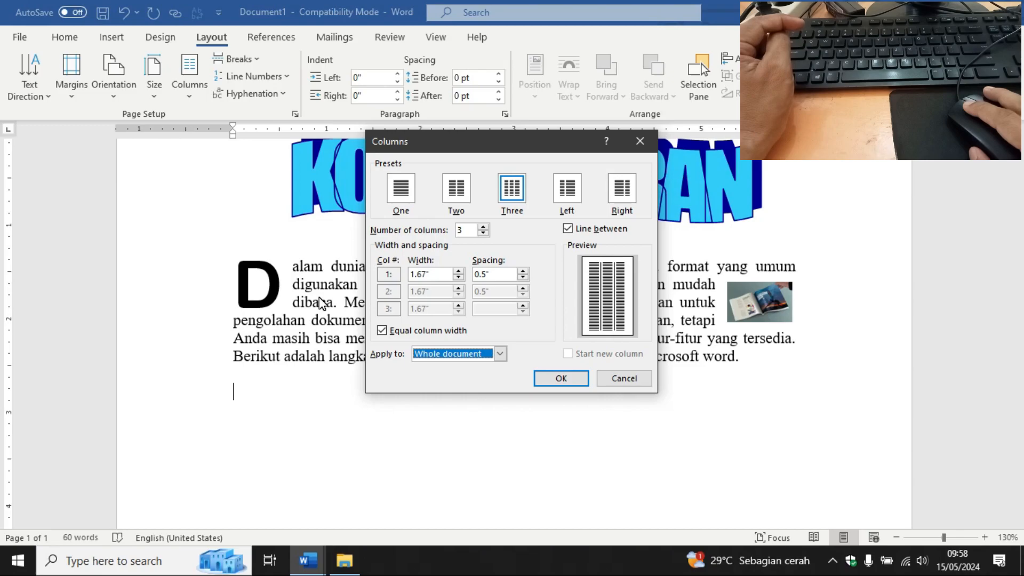
left_click(469, 354)
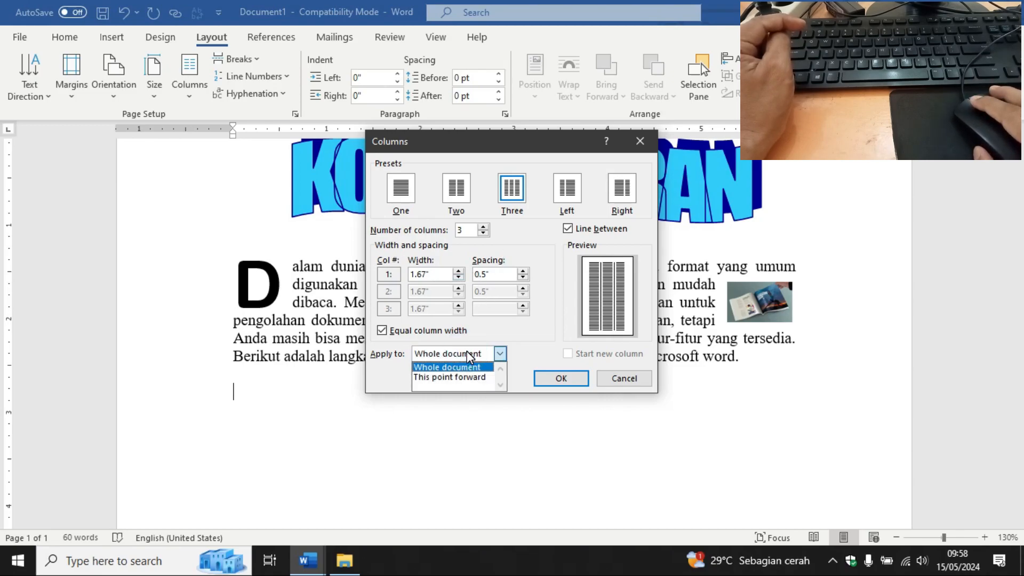
left_click(447, 377)
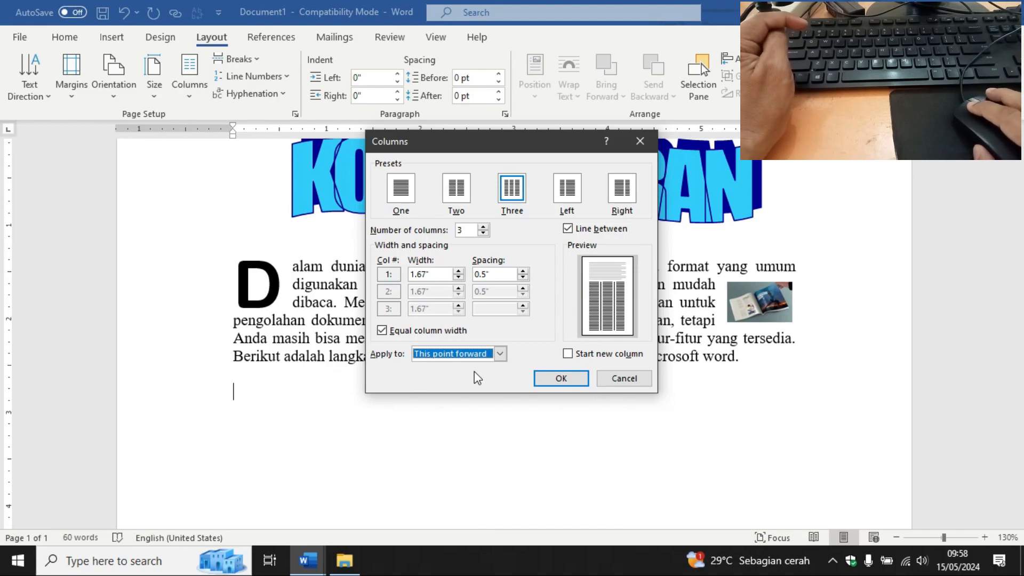
left_click(555, 380)
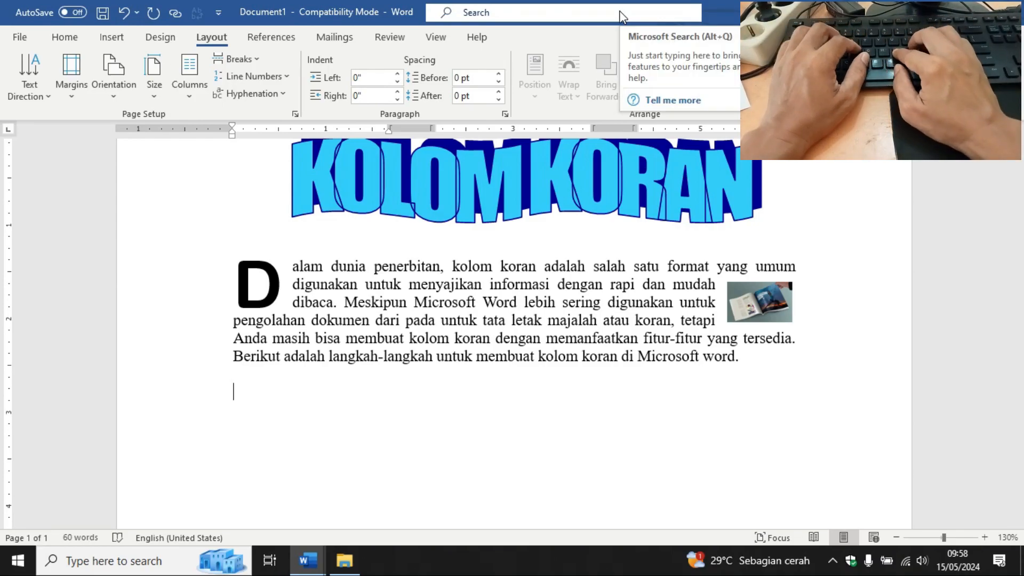
Step: Begin the first column below the opening paragraph with the words "Mulailah dengan membuka"
type("Mulai")
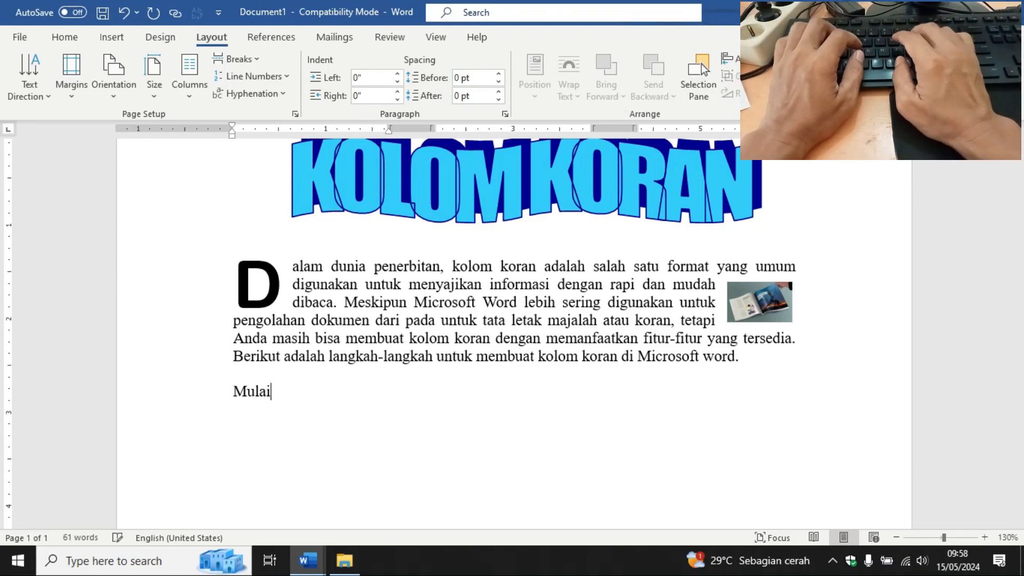
type("lah dengan mebuka")
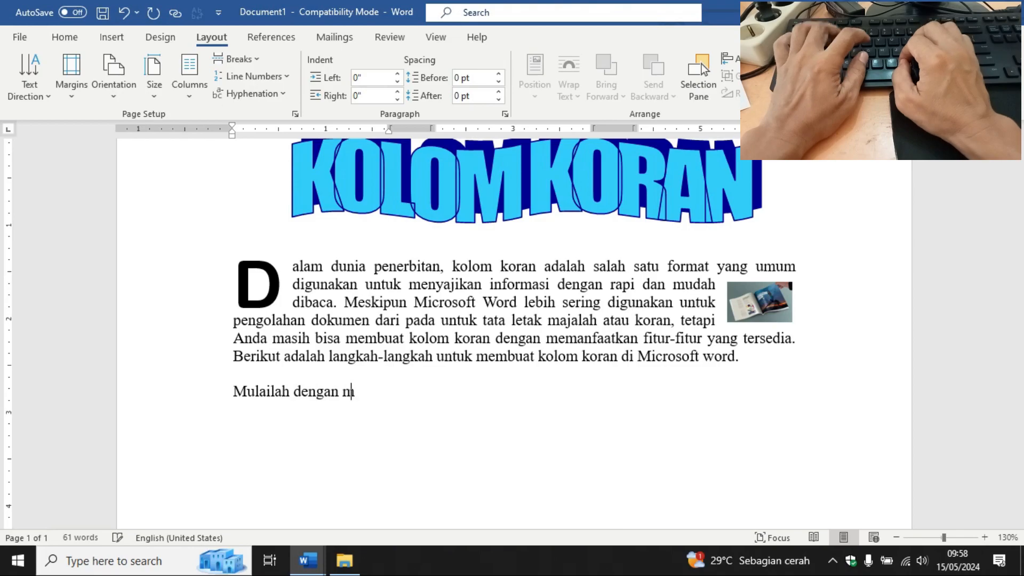
key("BackSpace")
key("BackSpace")
key("BackSpace")
key("BackSpace")
key("BackSpace")
key("BackSpace")
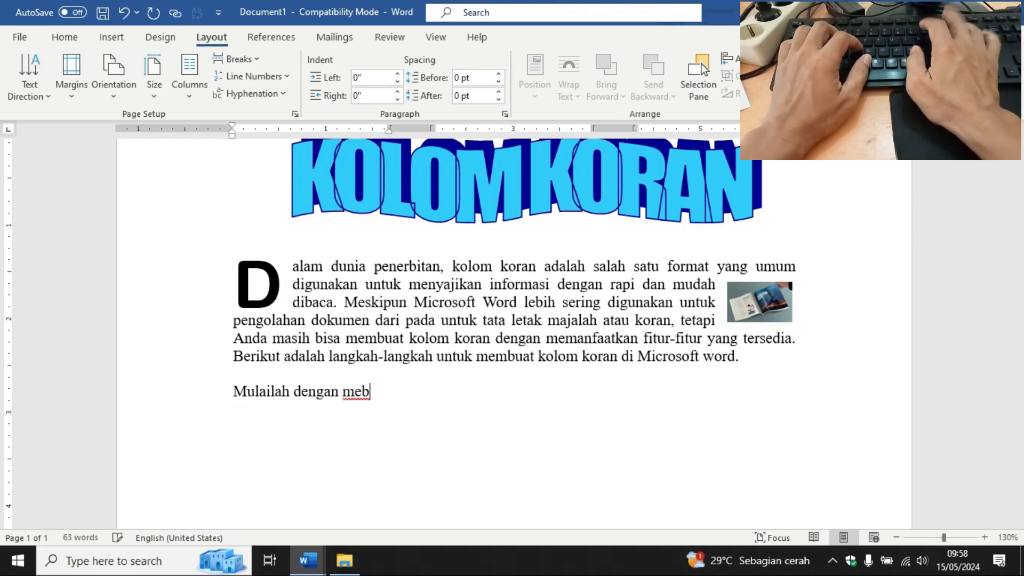
type("embuka ")
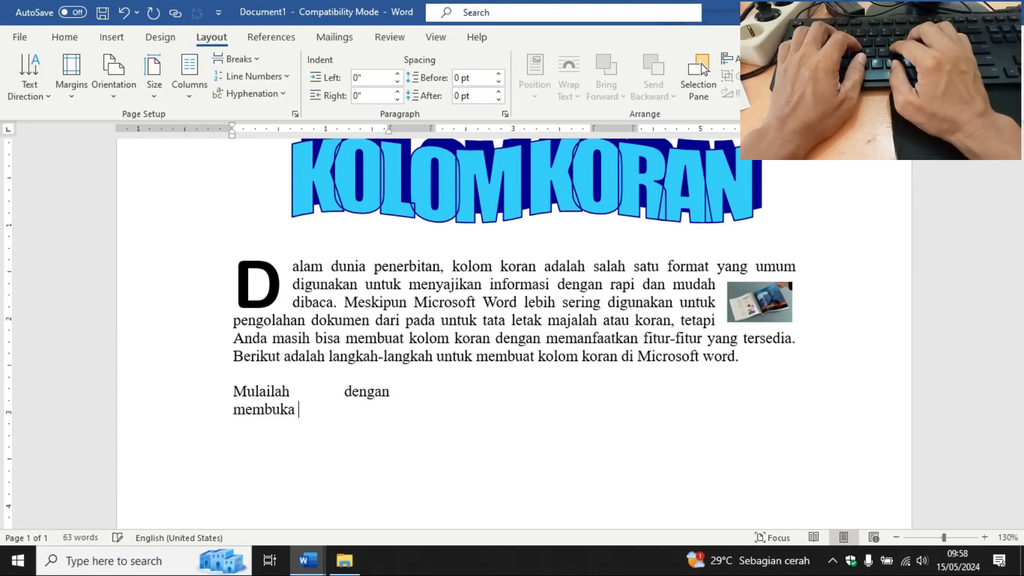
Step: Continue the first column's sentence with "program Microsfot Word dan buka dokumen yang ingin Anda ubah menjadi format kolom koran."
type("prog")
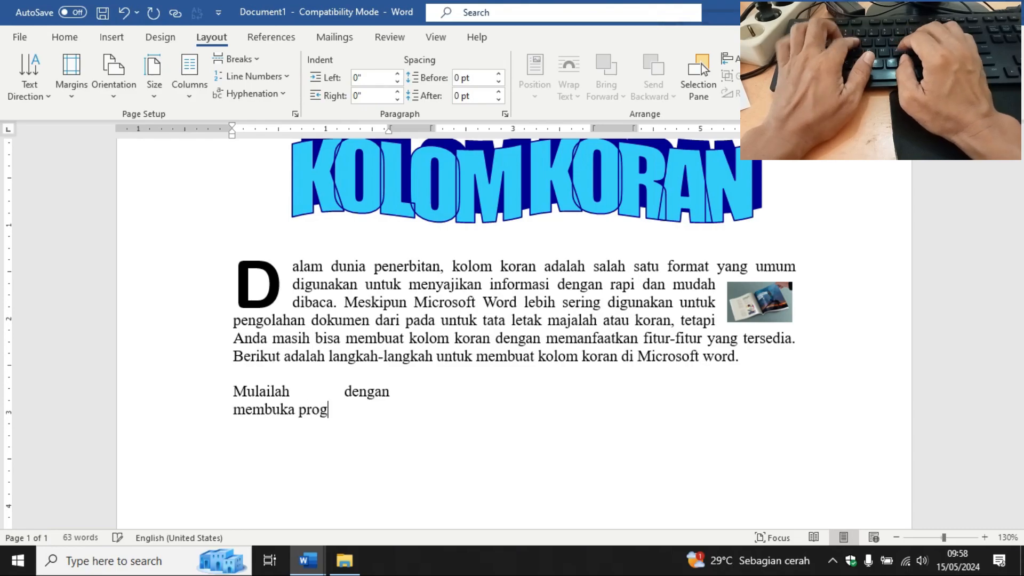
type("ram Microsfot W")
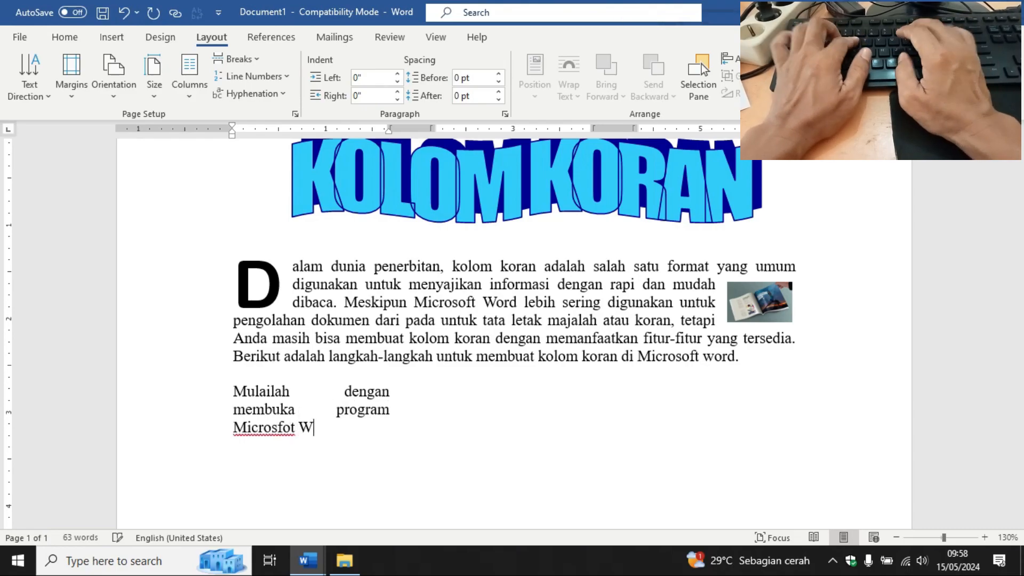
type("ord dan buka dokume")
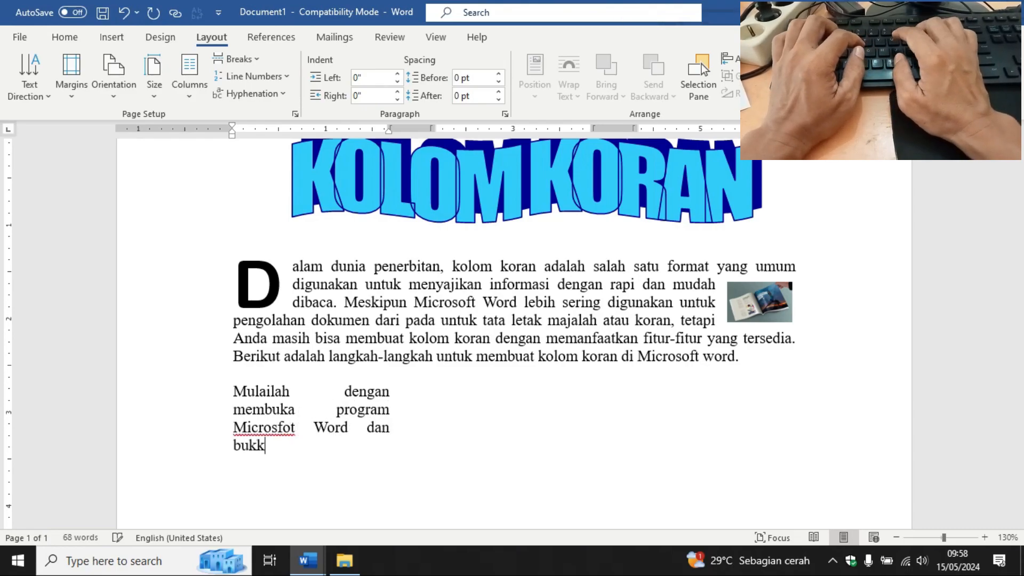
type("n ")
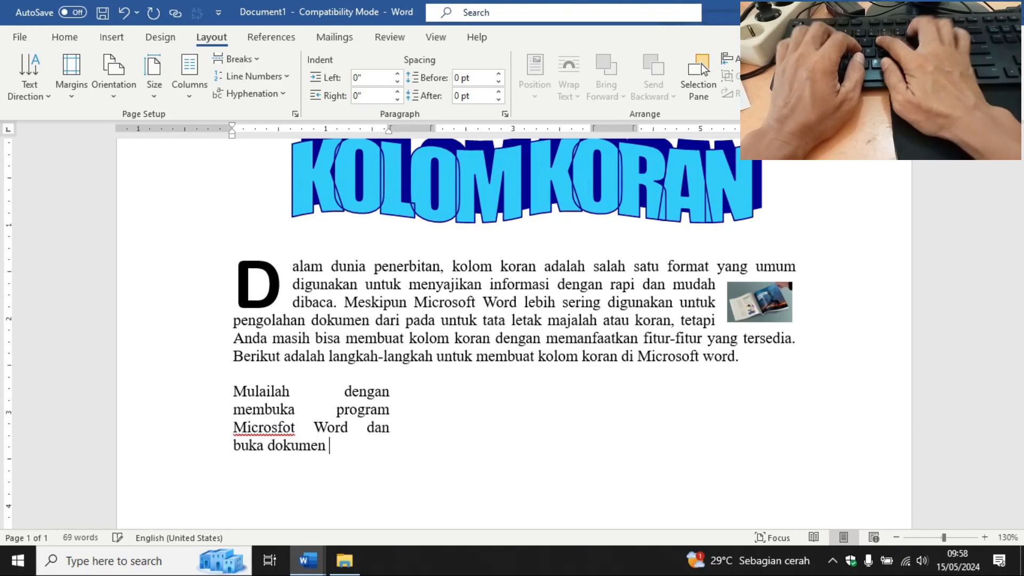
type("yang ingin Anda u")
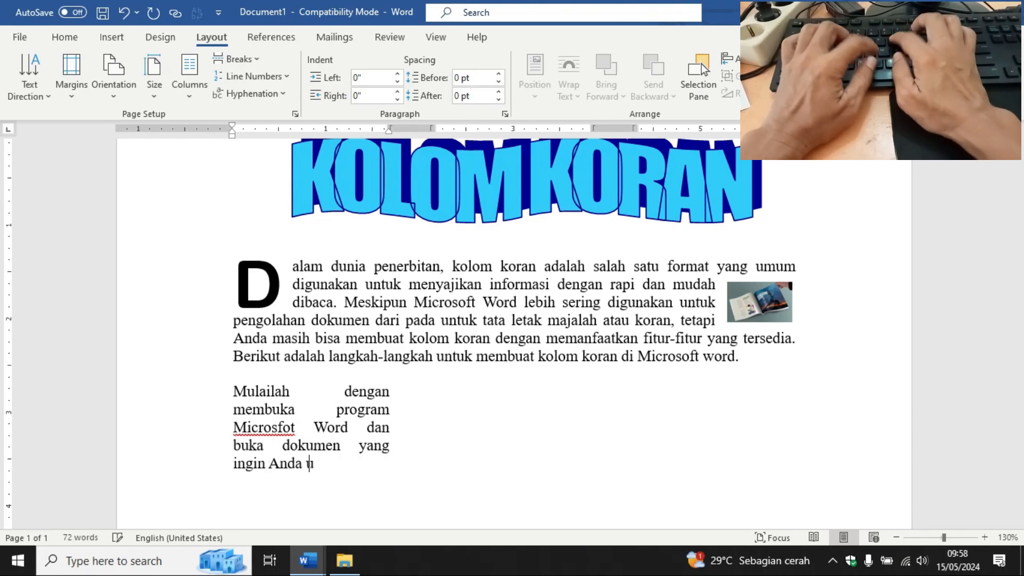
type("bah menjadi format ")
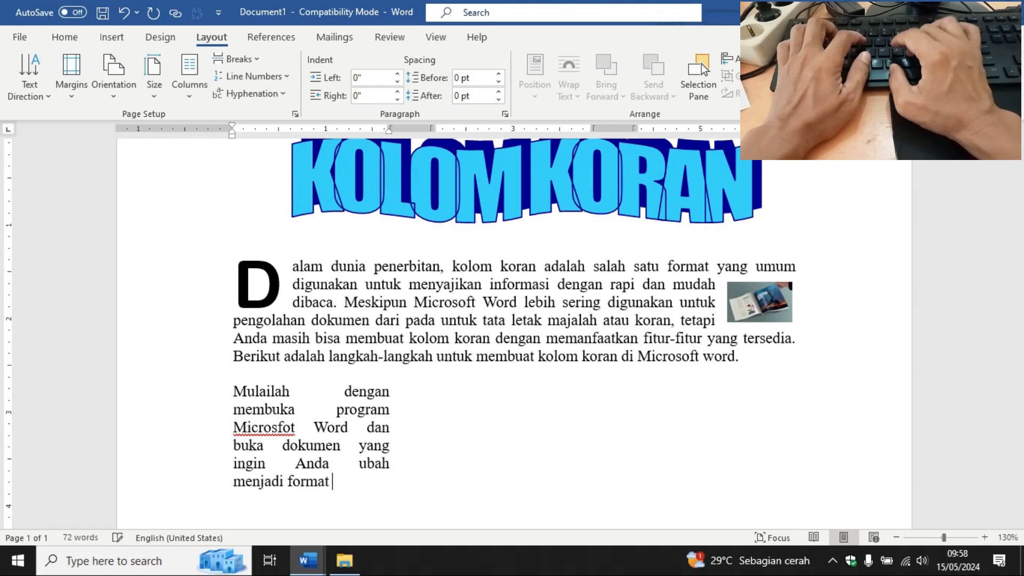
type("kolom koran. P")
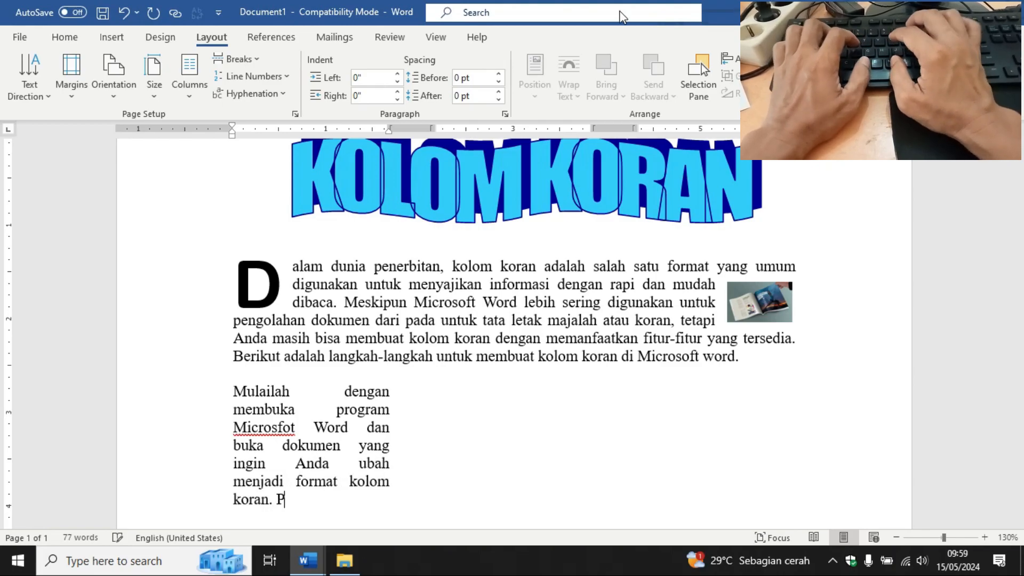
Step: Add "Pilih teks yang ingin anda bagi ke dalam kolom. Anda dapat memilih seluruh dokumen atau bagian." to the first column
type("ilih teks yang")
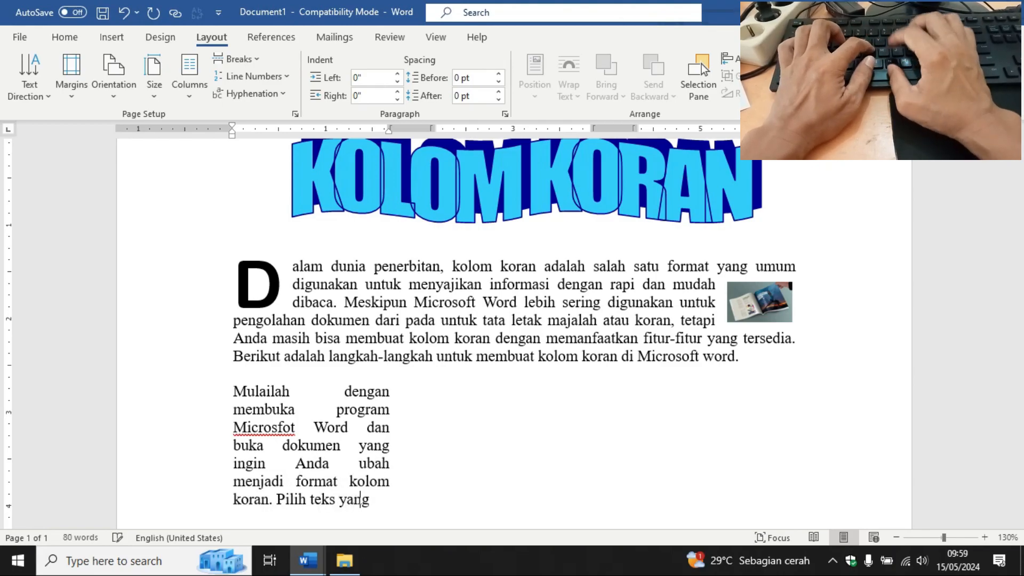
type(" ingin anda ba")
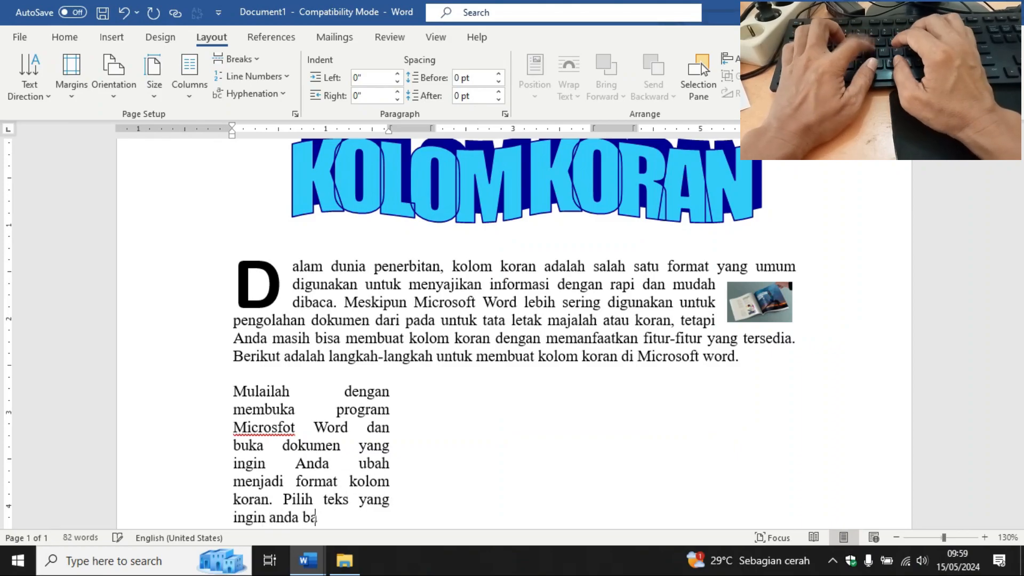
type("gi ke dalam kol")
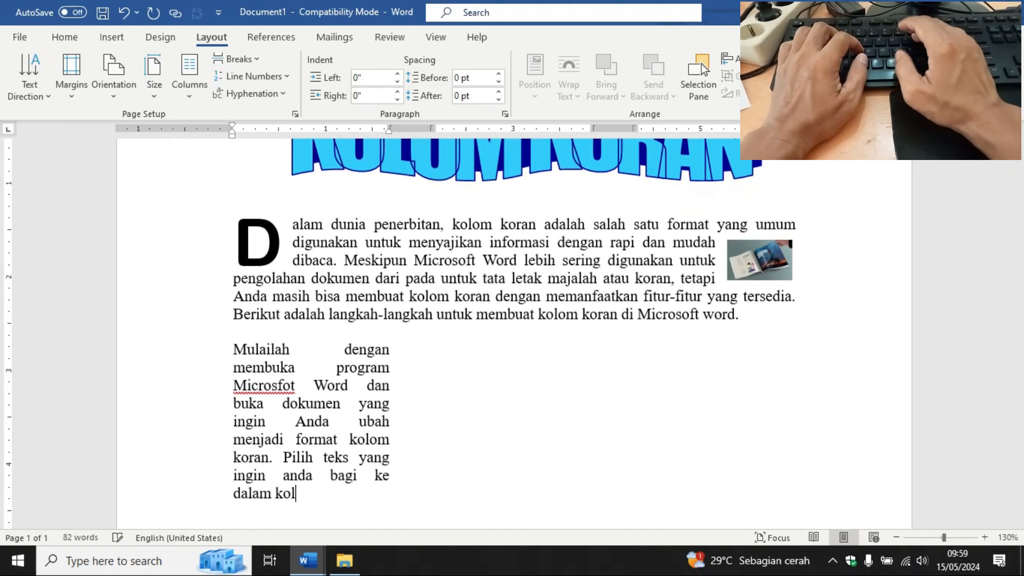
type("om. Anda d")
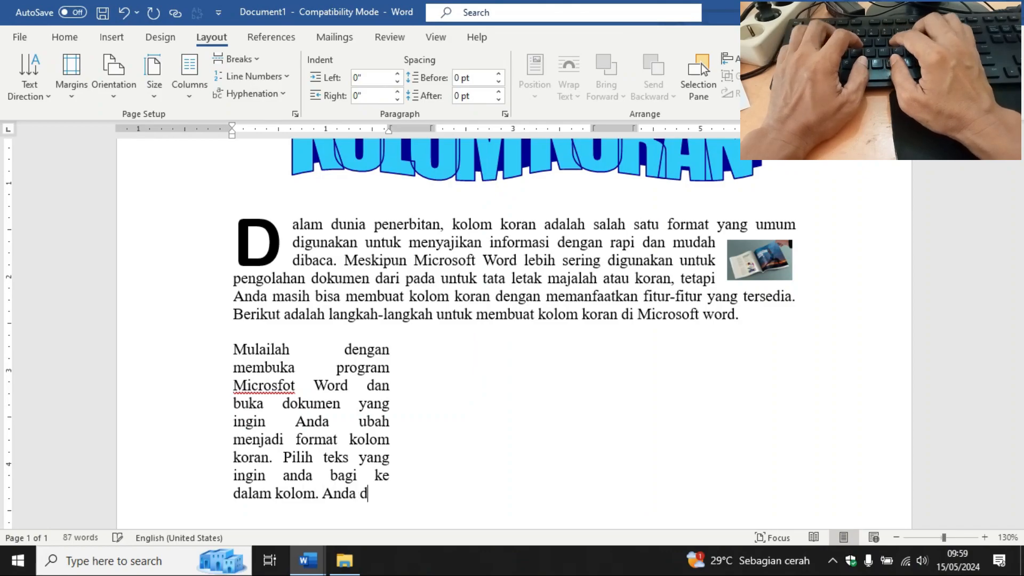
type("apat memilih ")
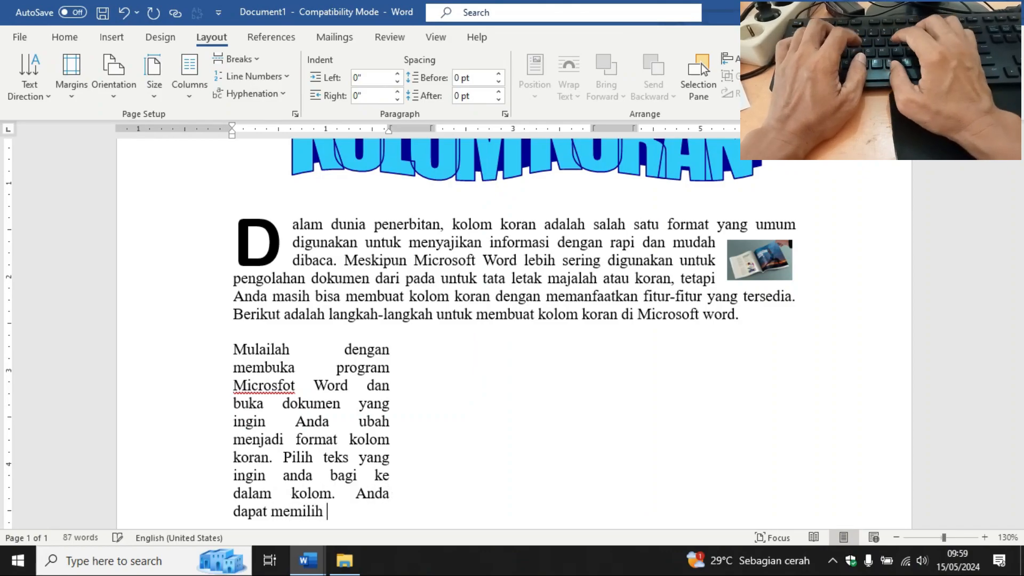
type("seluruh d")
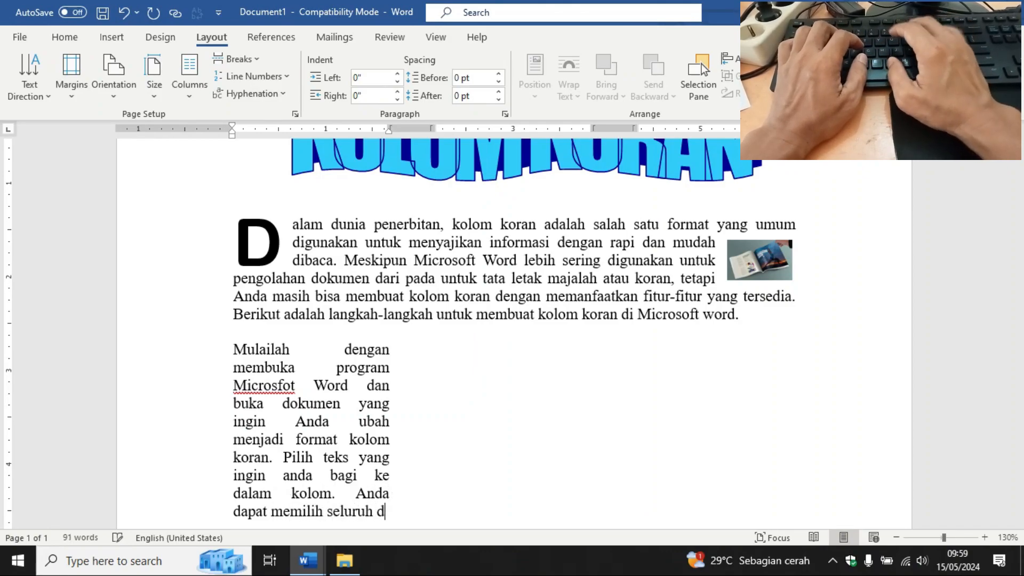
type("okumen atau bagian.")
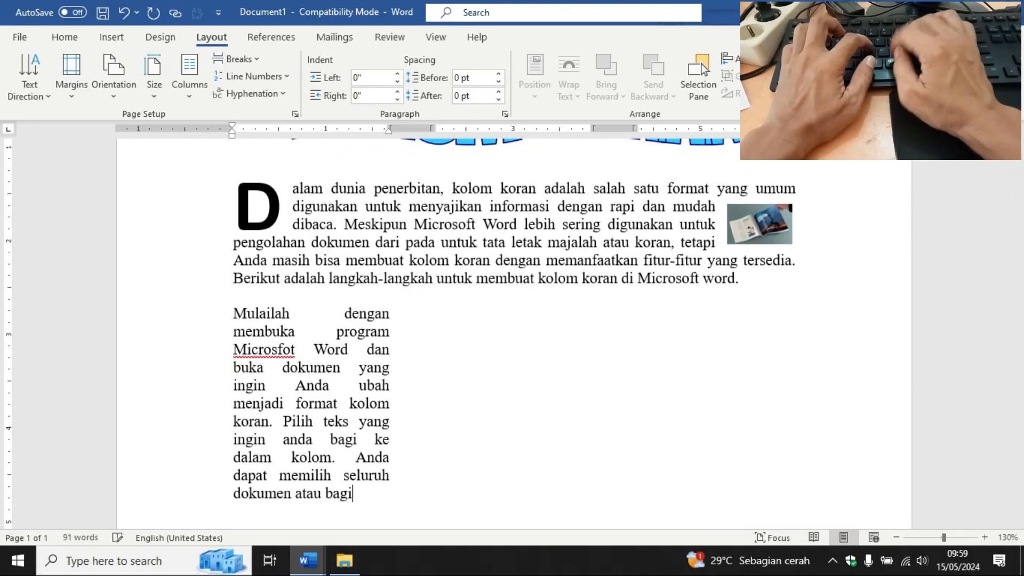
Step: Correct the misspelled word "Microsfot" in the first column to "Microsoft"
key("Up")
key("Up")
key("Up")
key("Up")
key("Up")
key("Up")
key("Up")
key("Up")
key("Up")
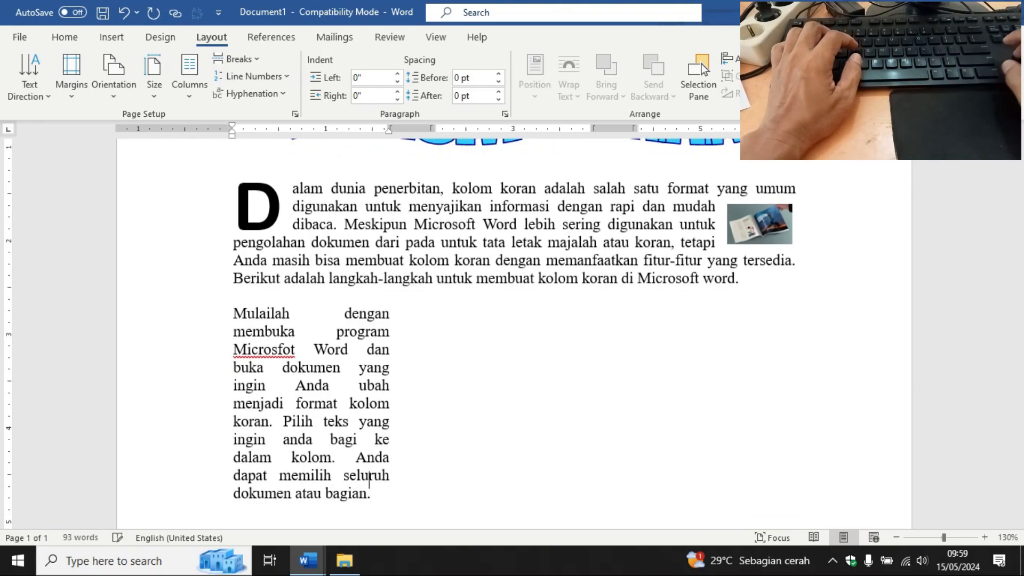
key("Down")
key("Home")
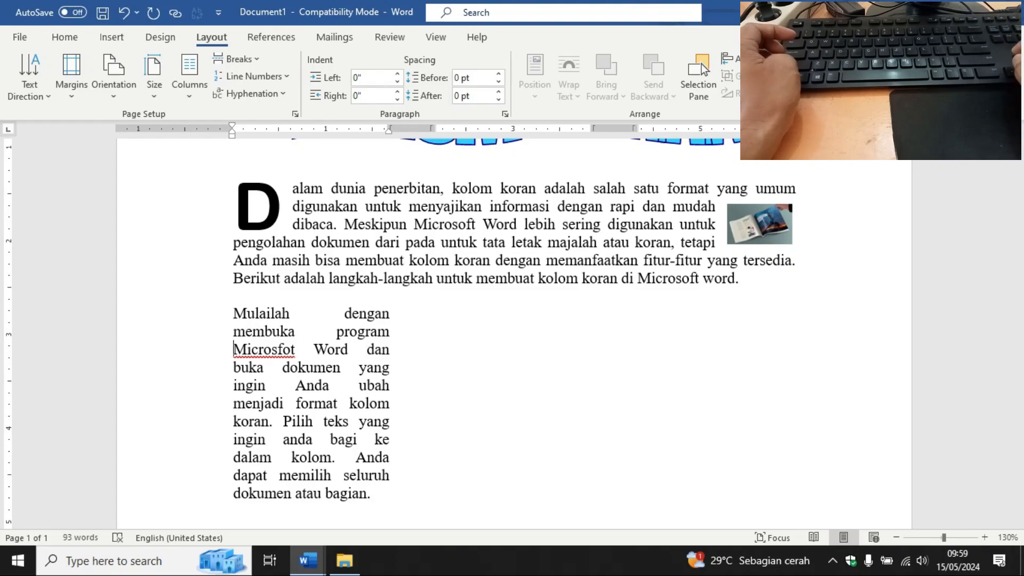
key("ctrl+shift+Right")
type("Microso")
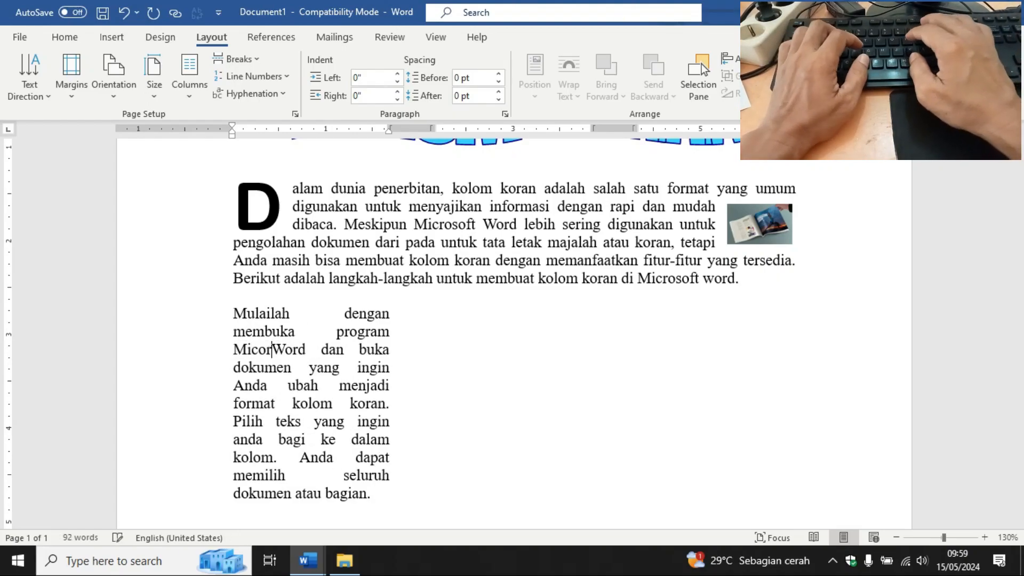
type("ft")
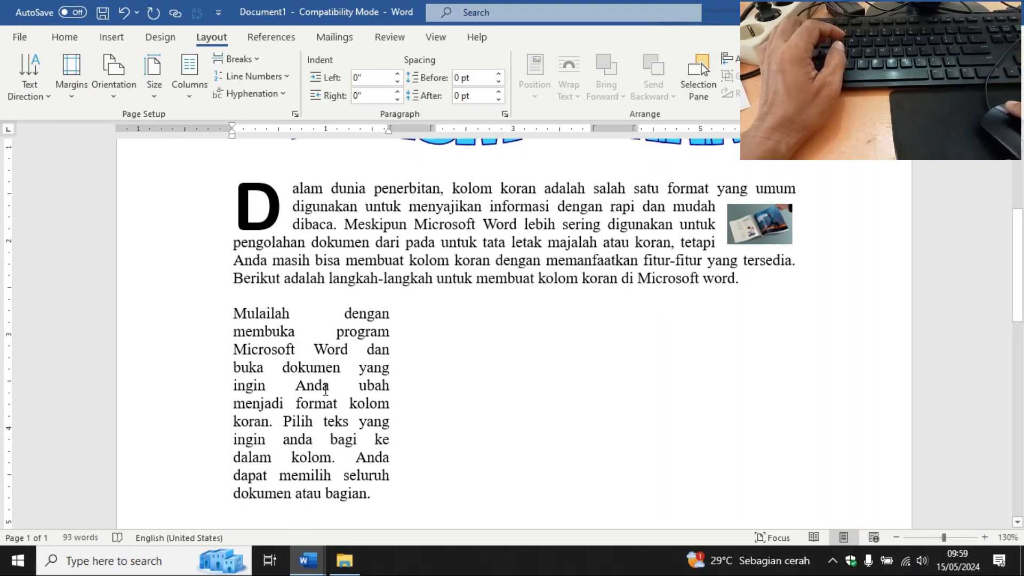
Step: Examine the second column's text in KOLOM KORAN.docx, and return to the end of the first column in Document1
scroll(376, 402, "down", 2)
left_click(381, 407)
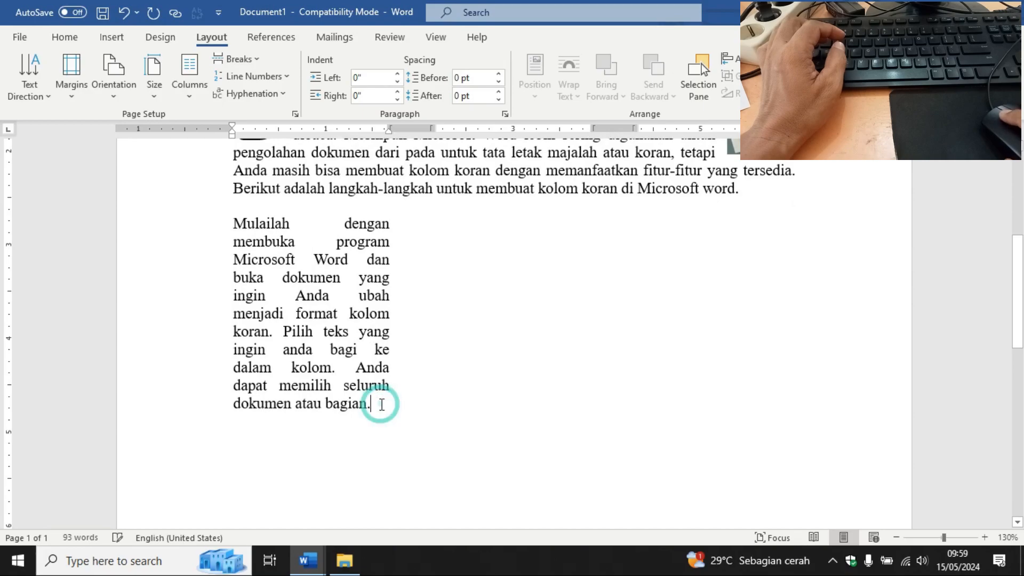
mouse_move(308, 560)
left_click(229, 536)
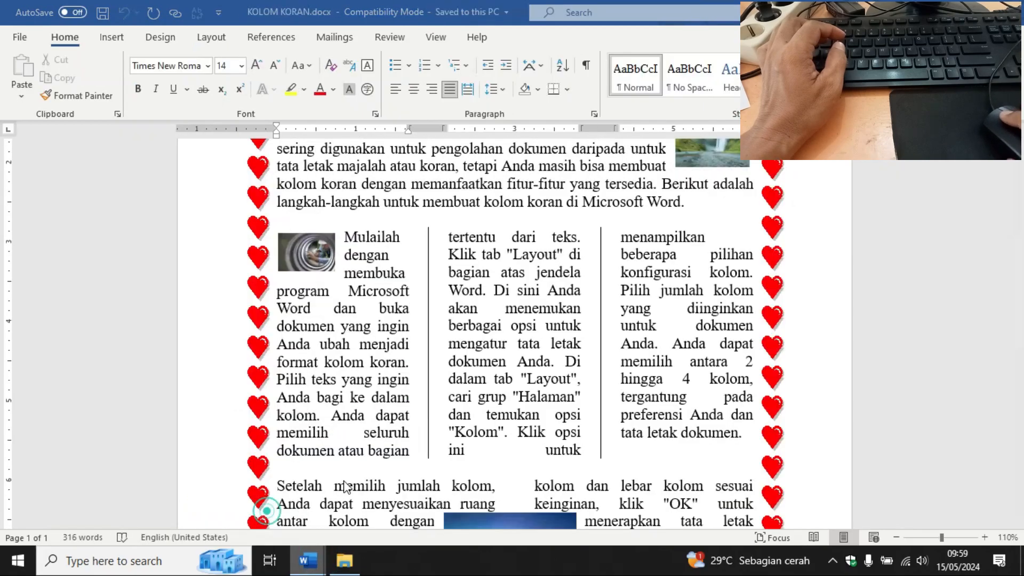
left_click_drag(447, 237, 580, 453)
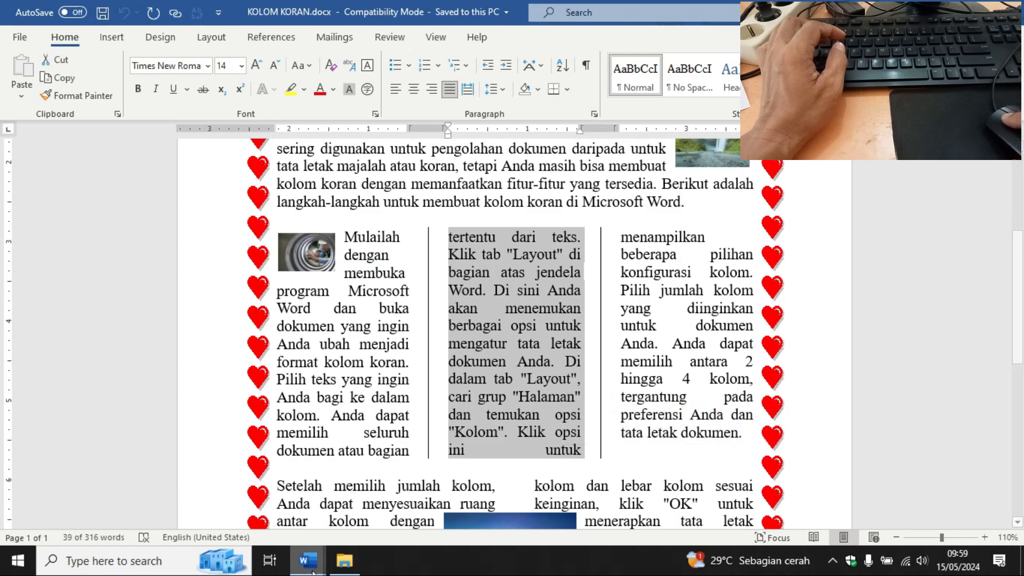
mouse_move(308, 560)
left_click(377, 496)
left_click(379, 410)
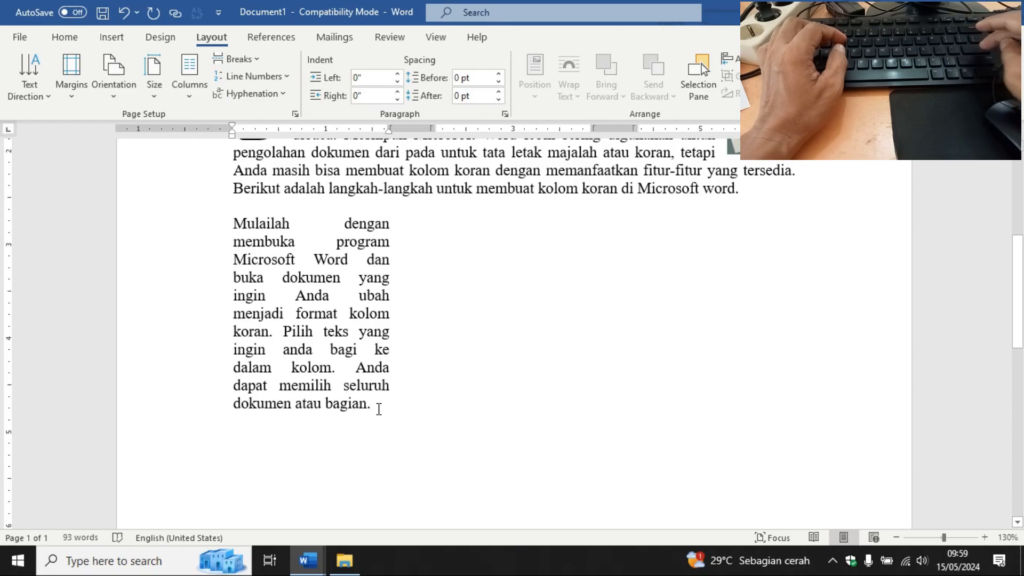
Step: Insert a column break after "dokumen atau bagian." to continue the text in the second column
left_click_drag(234, 404, 369, 407)
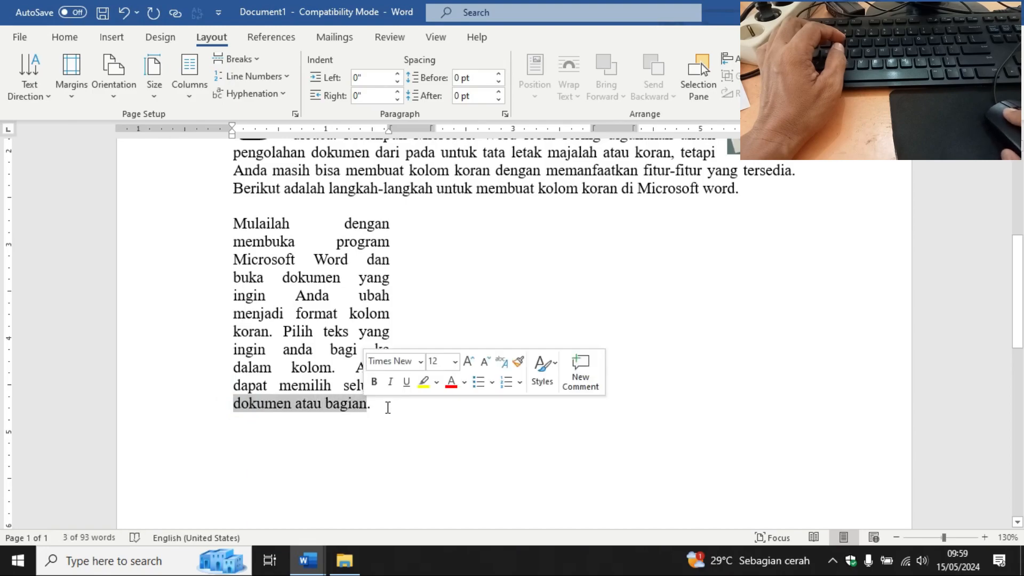
left_click(388, 408)
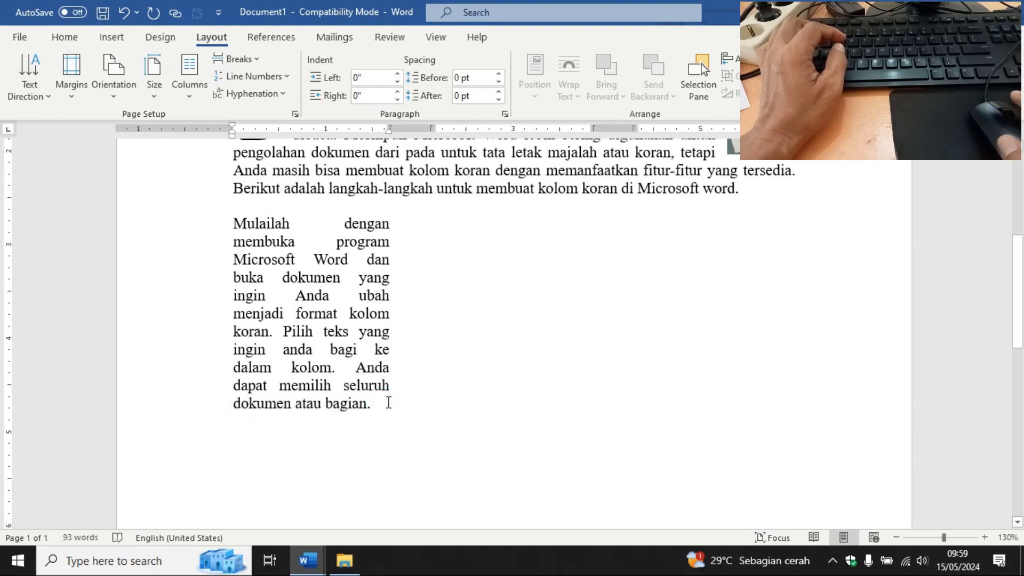
key("Return")
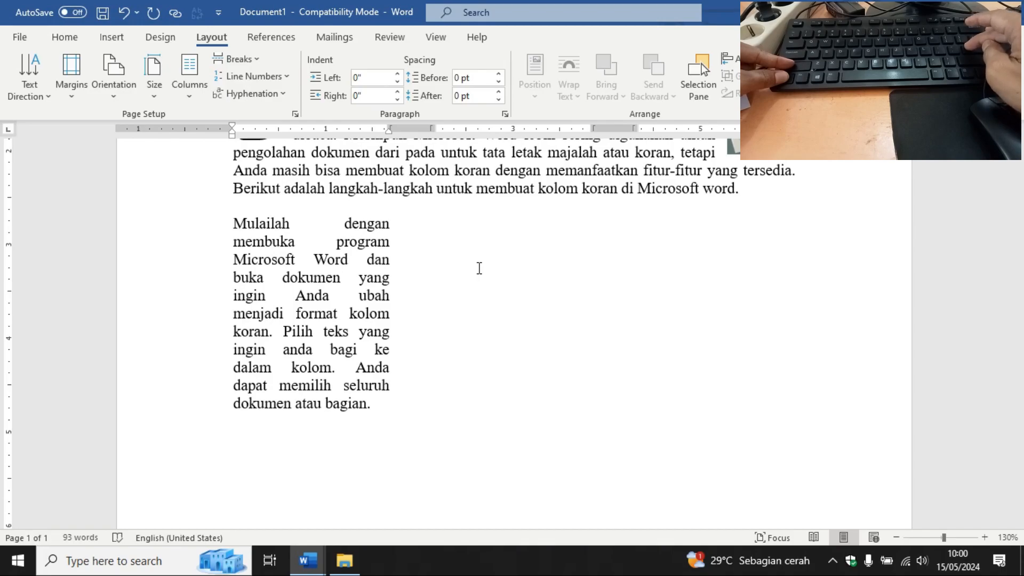
key("ctrl+shift+Return")
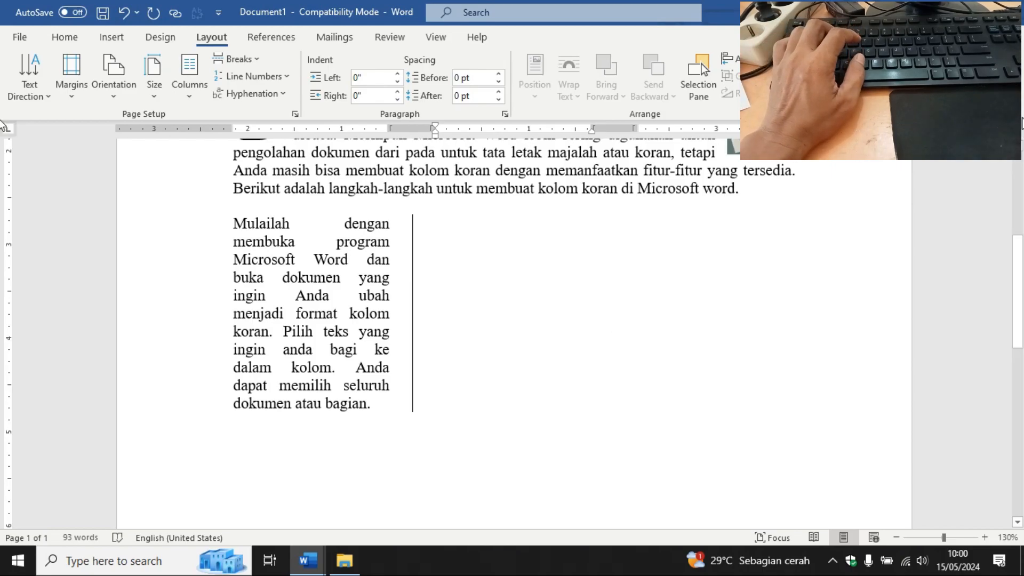
Step: Begin the second column with "Tertentu dari teks. Klik Tab “Layout” di bagian atas jendela Word. Disini"
type("t")
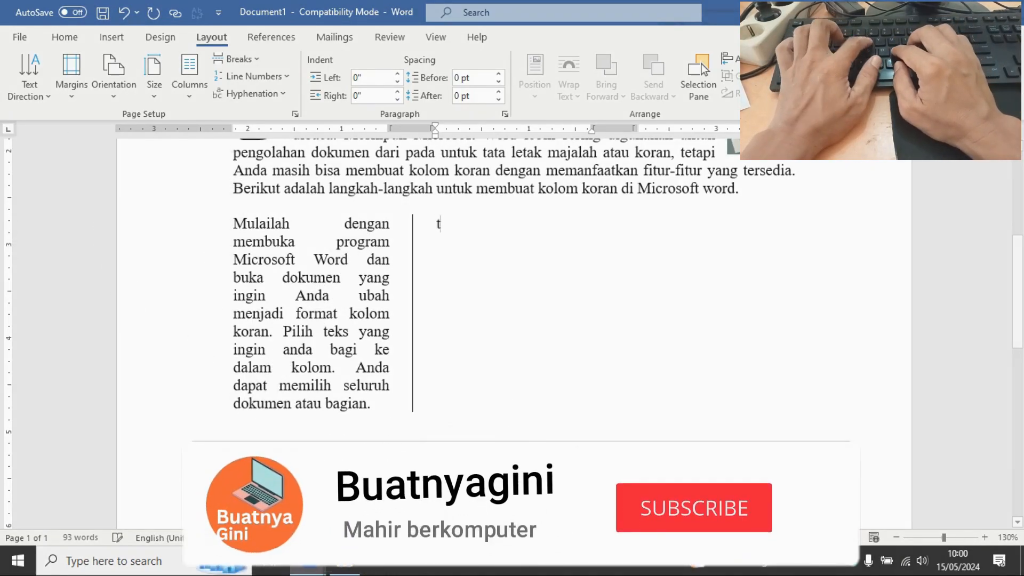
type("ertentu dari")
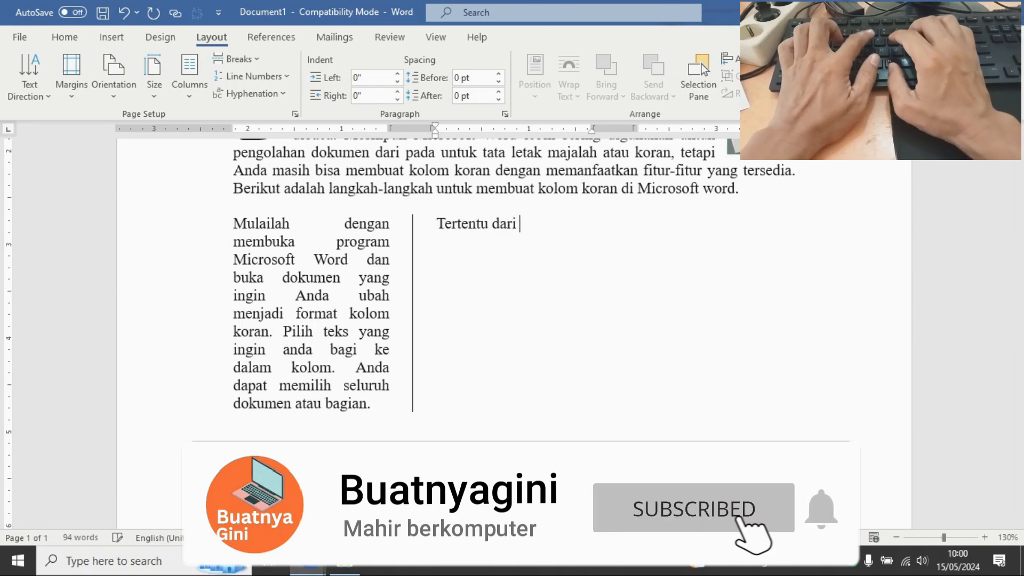
type(" teks. Klik ")
type("Tab \"")
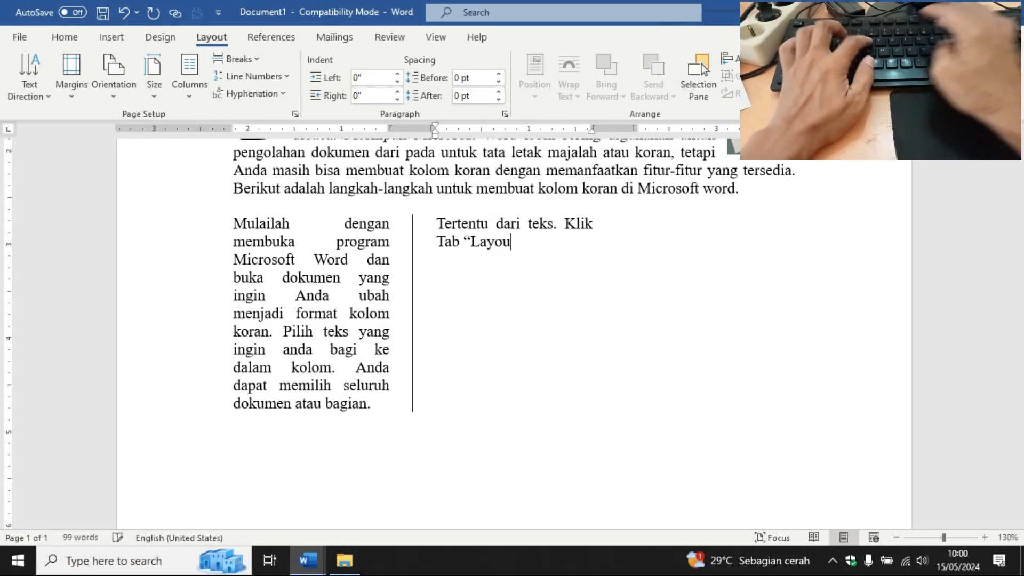
type("Layout\" di bagian atas jendela W")
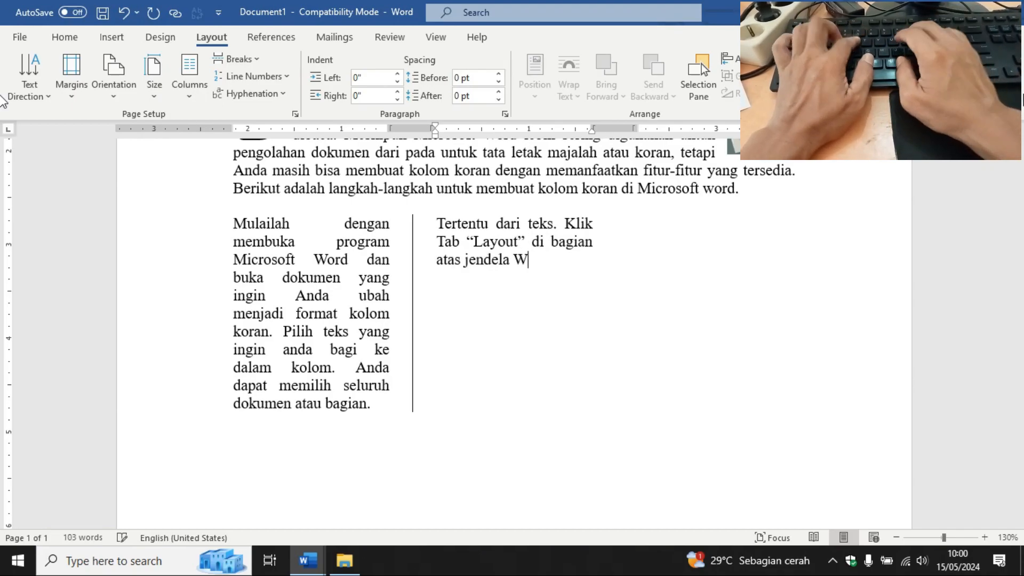
type("ord. disini")
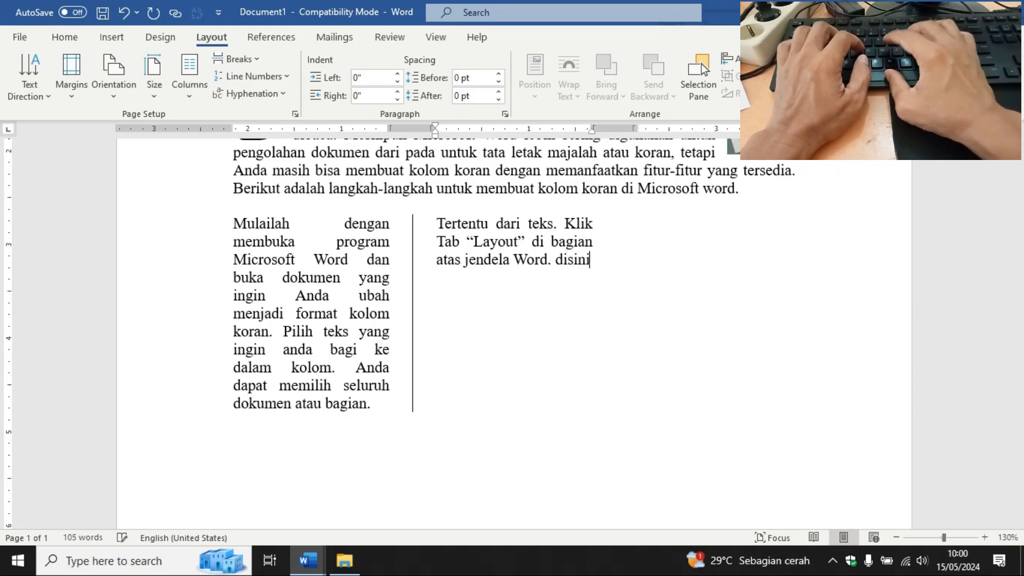
Step: Continue the second column with "Anda akan menemukan berbagai opsi untuk mengatur tata letak dokumen Anda. Di dalam"
type(" Anda akan menemukan berbagai opsi yu")
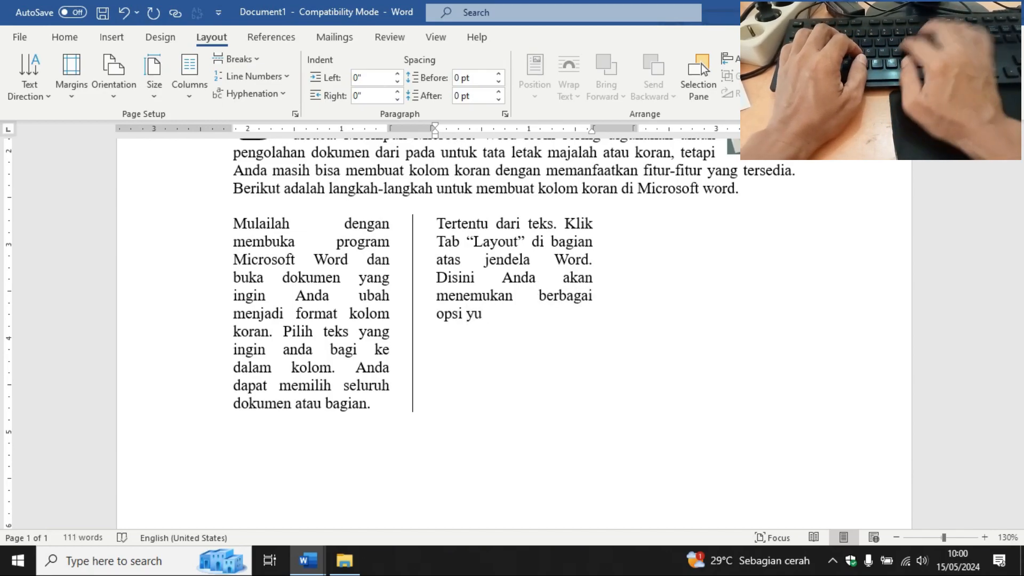
type("nntuk ")
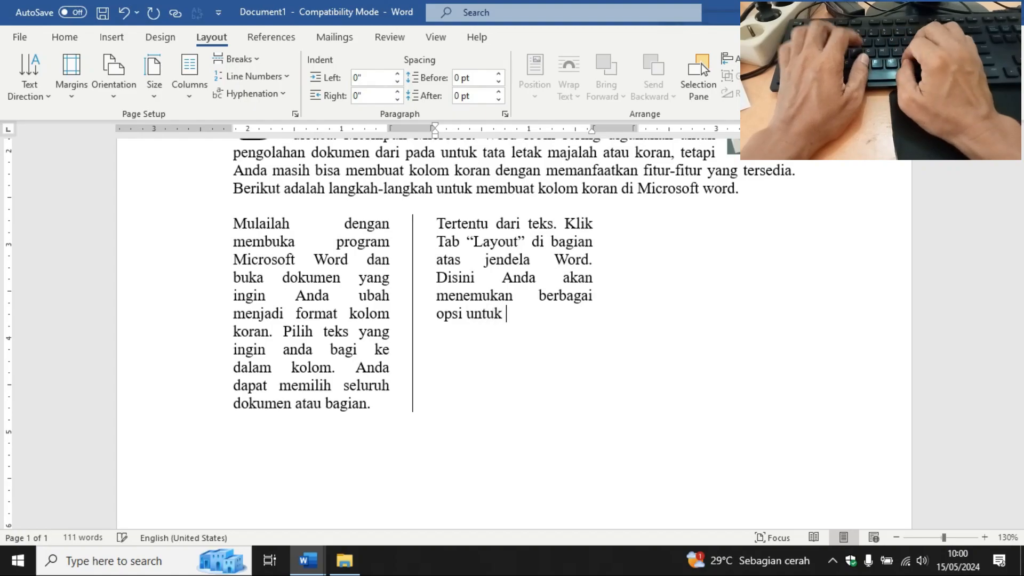
type("mengatur tata letak dokumen")
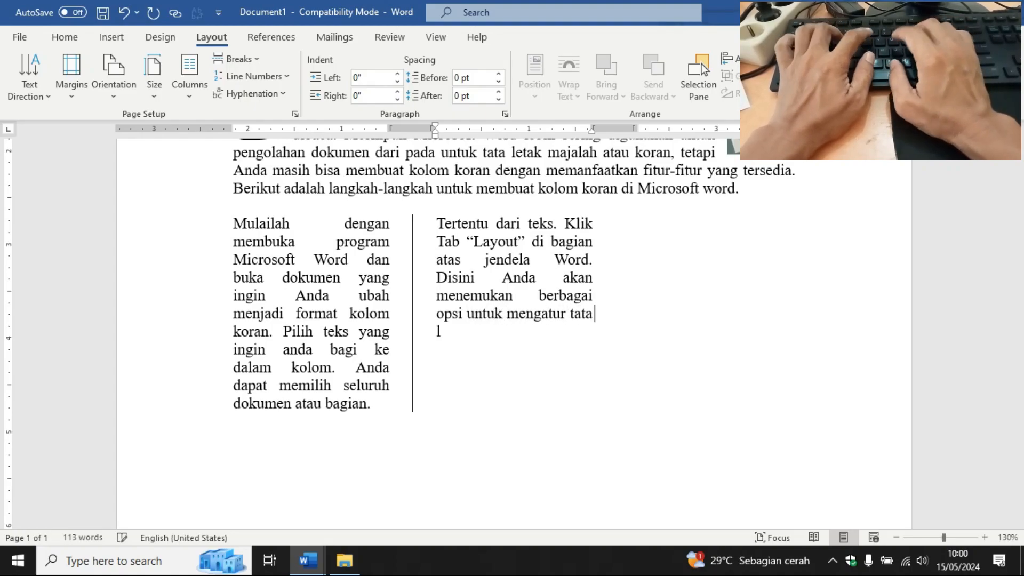
type(" A")
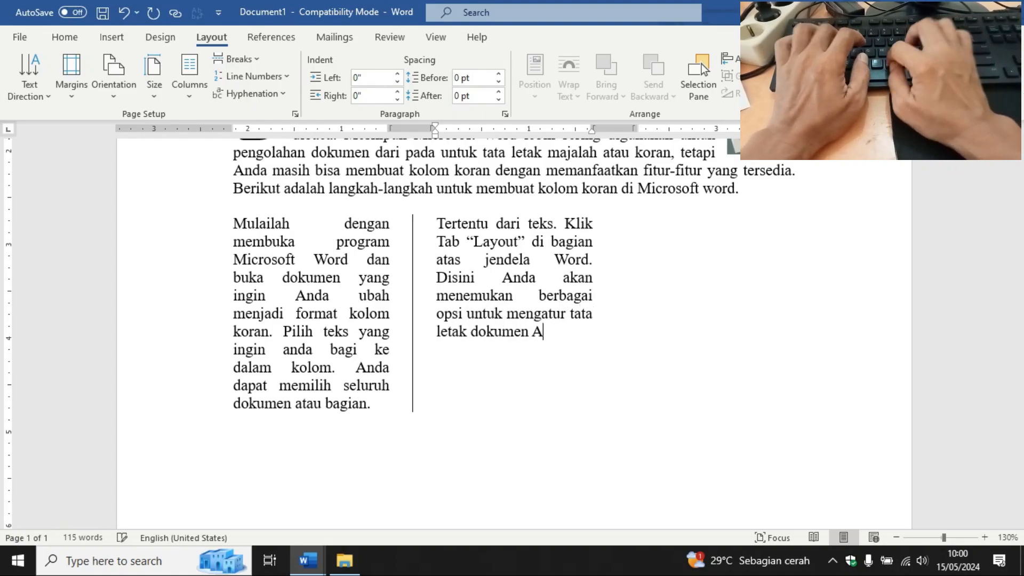
type("nda. Di dala")
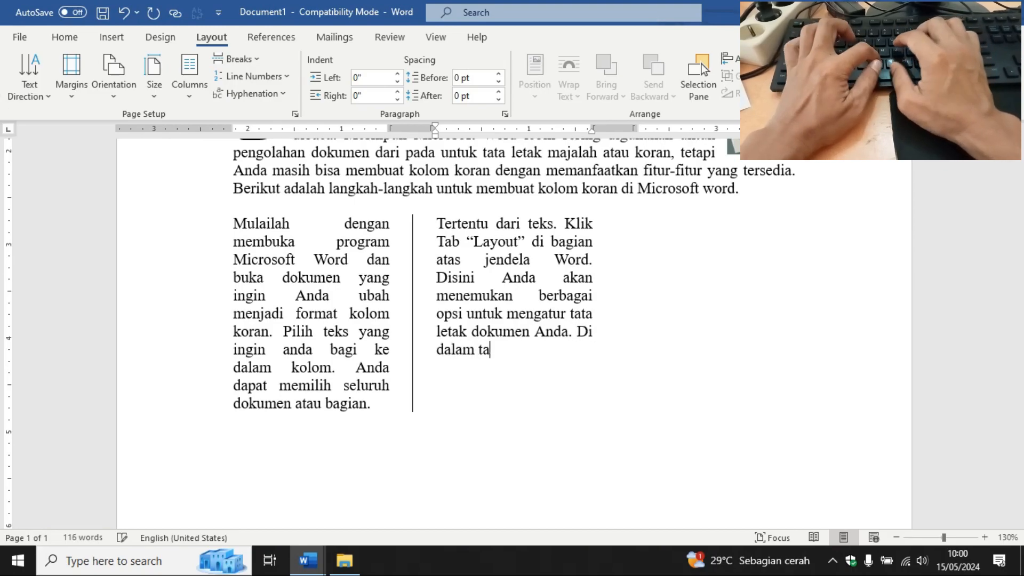
Step: Add "tab “Layout” cari group “Halaman” dan" to the second column's text
type("m tab “")
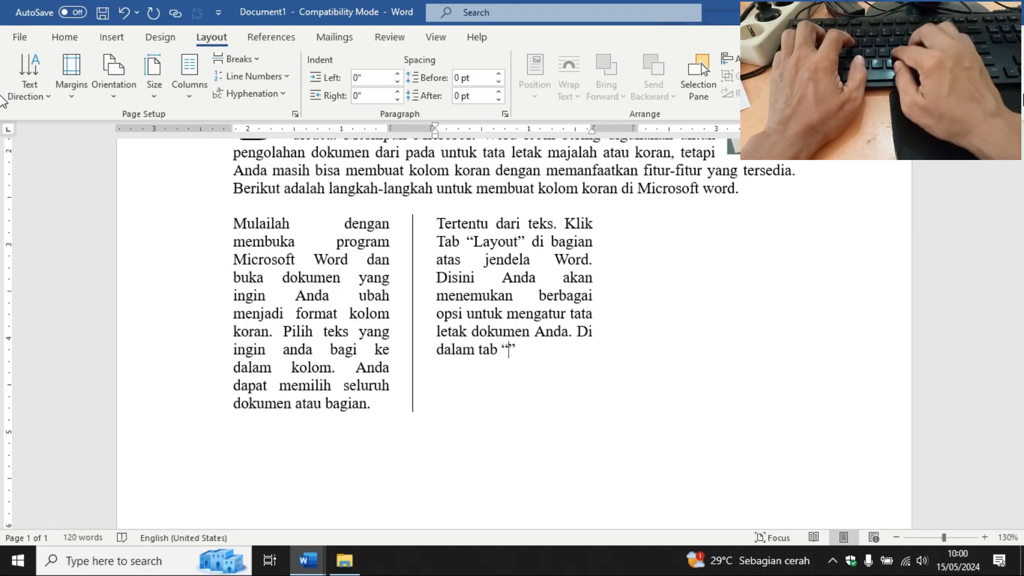
type("Layout")
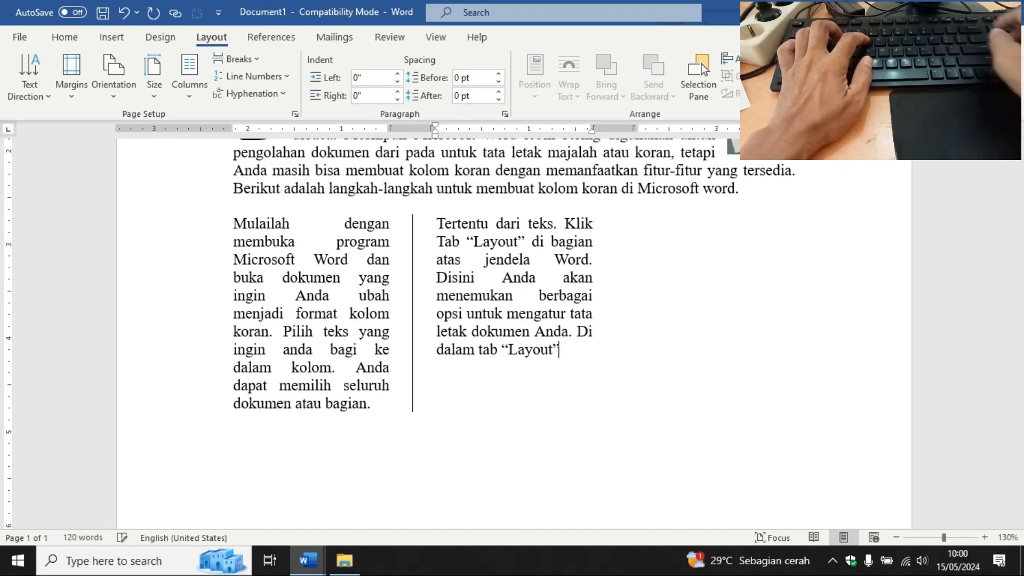
type("” cari grou “")
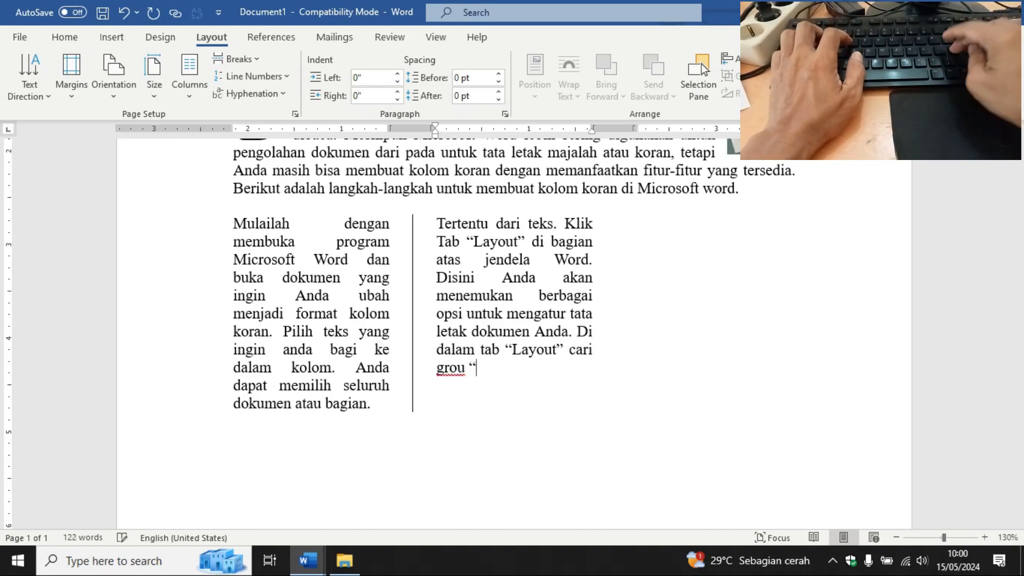
type("p")
key("Right")
key("Right")
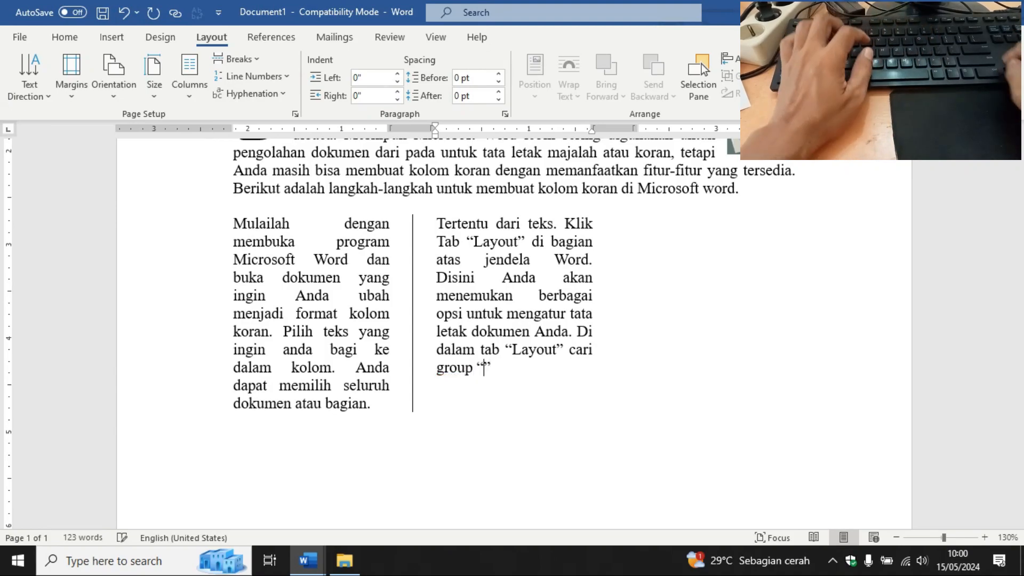
type("Halma")
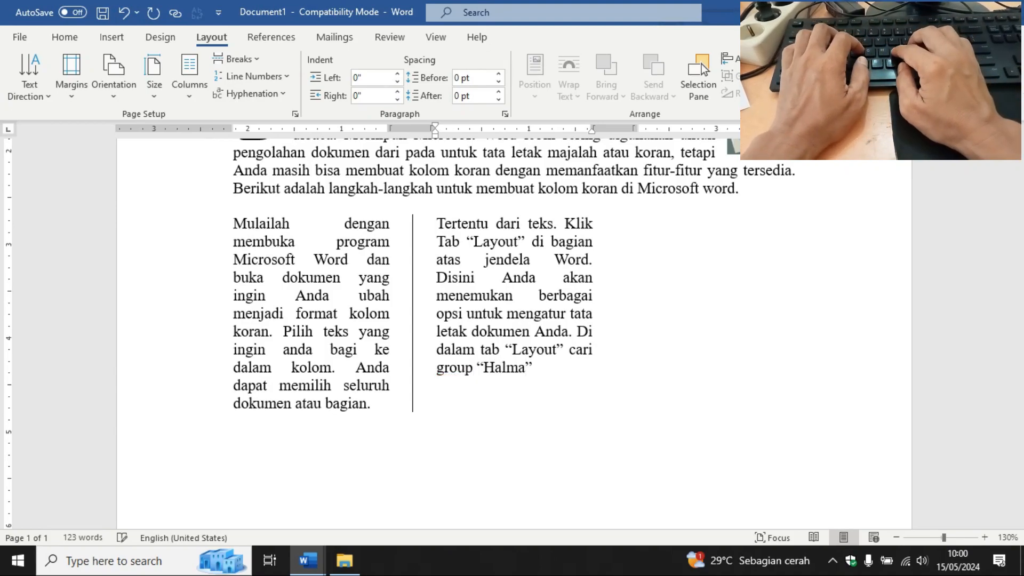
key("BackSpace")
key("BackSpace")
type("aman”")
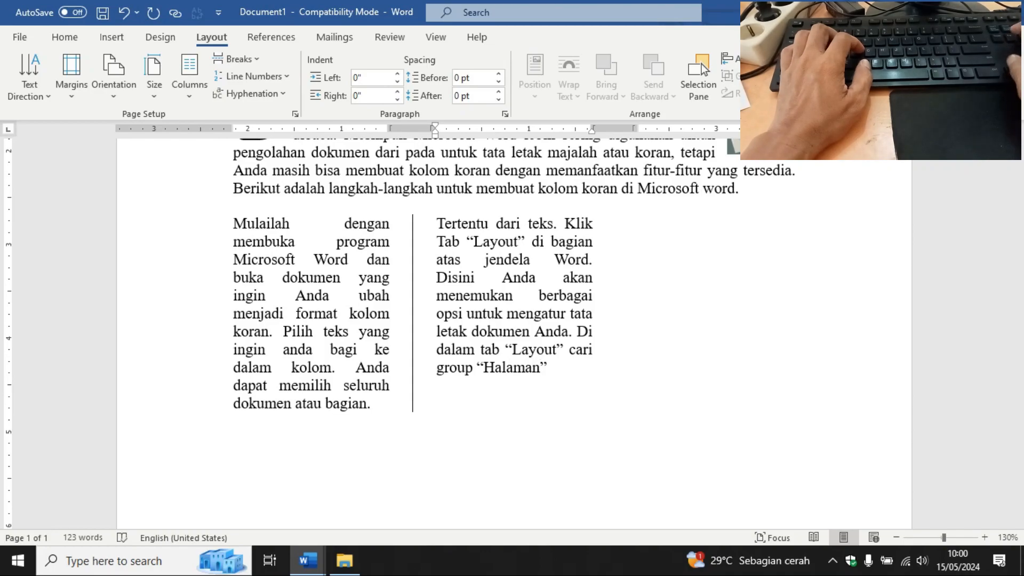
type(" dan ")
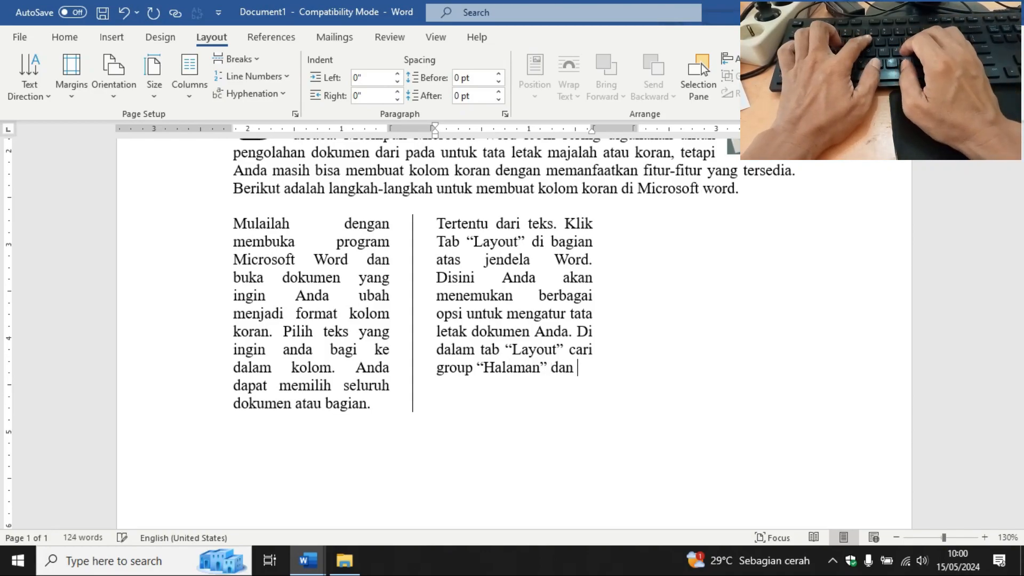
Step: Finish the second column's text with "temukan opsi “Kolom”. Kik opsi ini untuk"
type("temukan opsi")
type(" “Kolom”")
key("Left")
type("Kolom”")
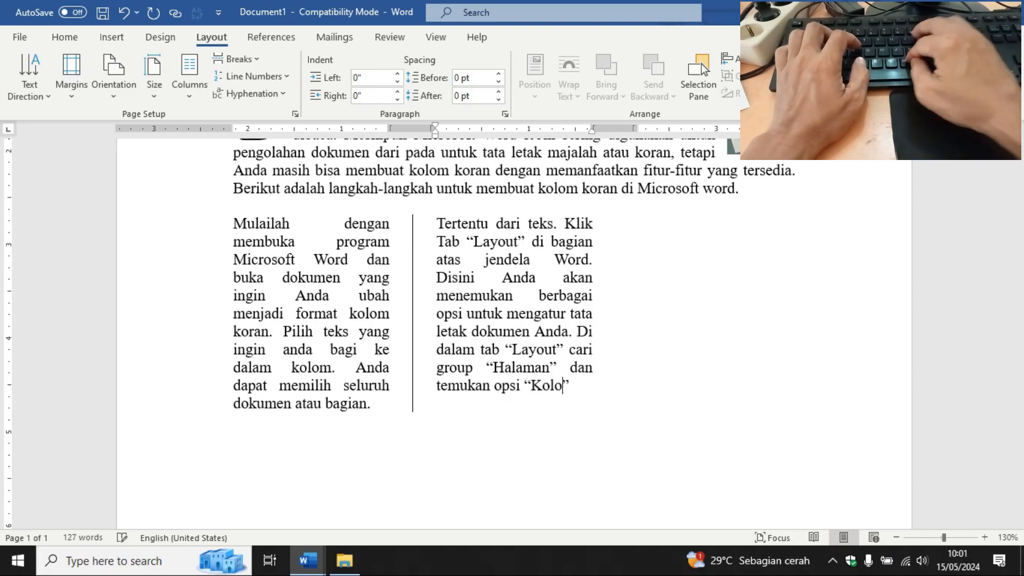
type(". ")
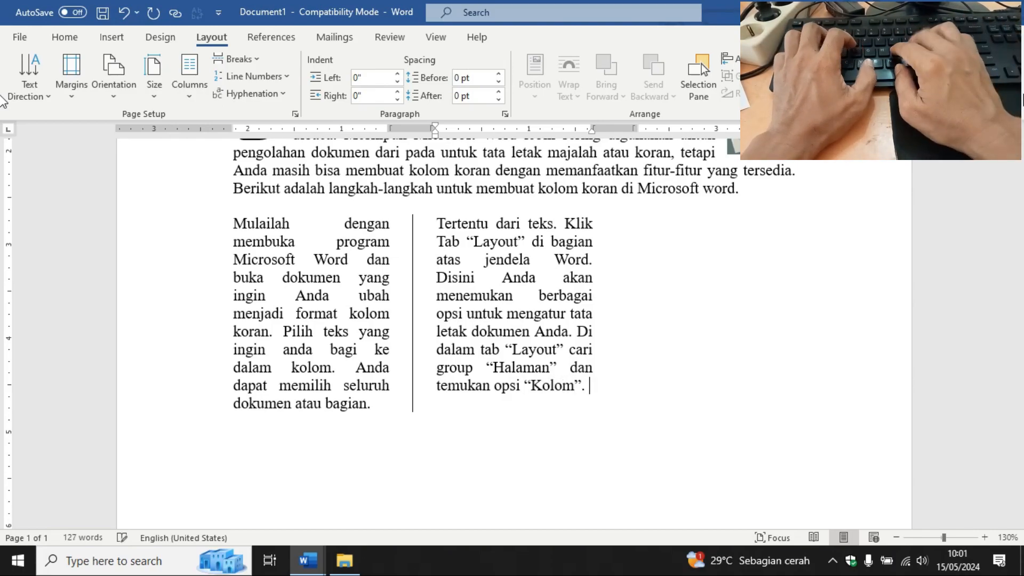
type("Kik opsi in")
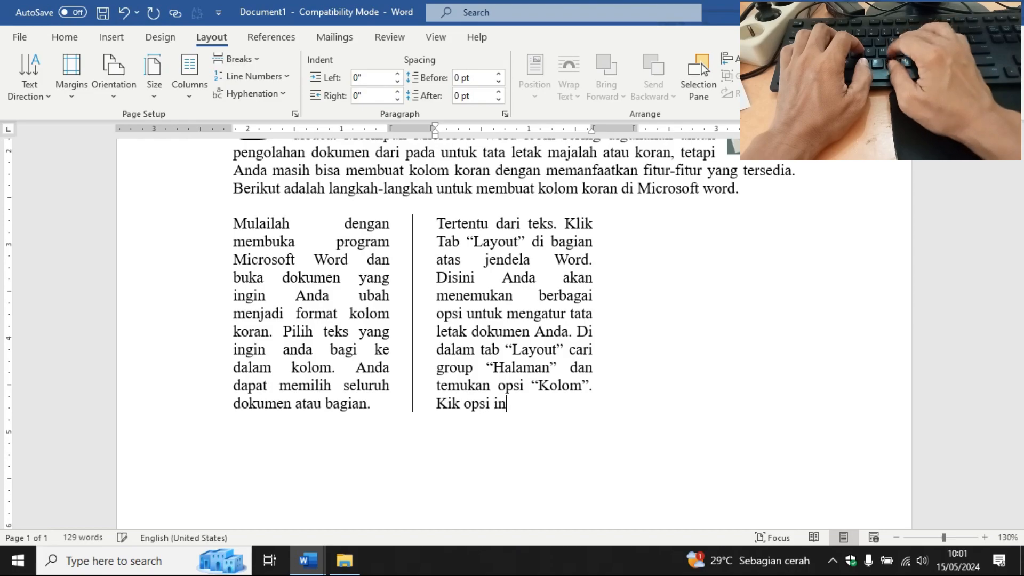
type("i untuk")
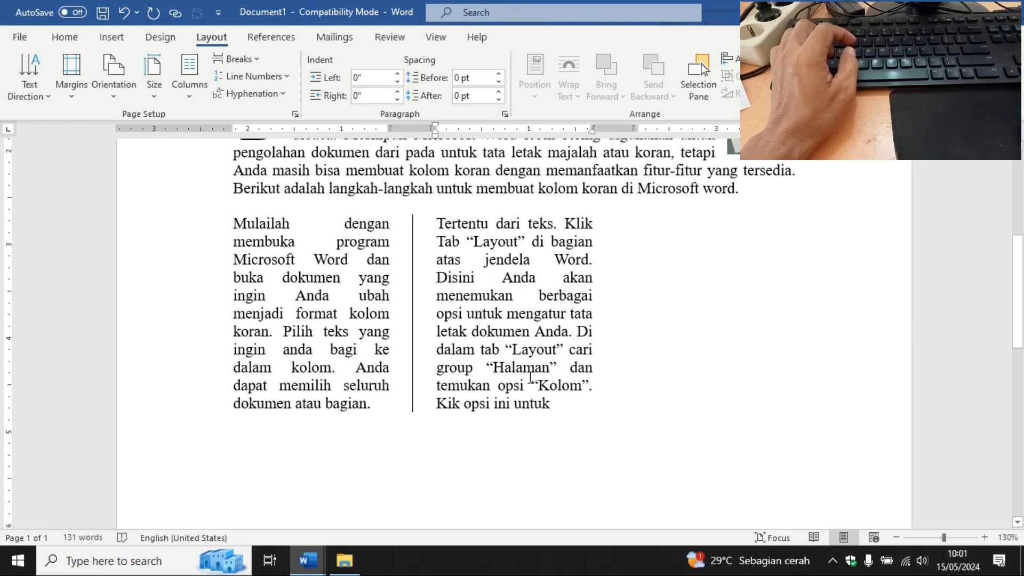
Step: Check where the second column ends in KOLOM KORAN.docx, and insert a column break after "opsi ini untuk" in Document1
mouse_move(306, 533)
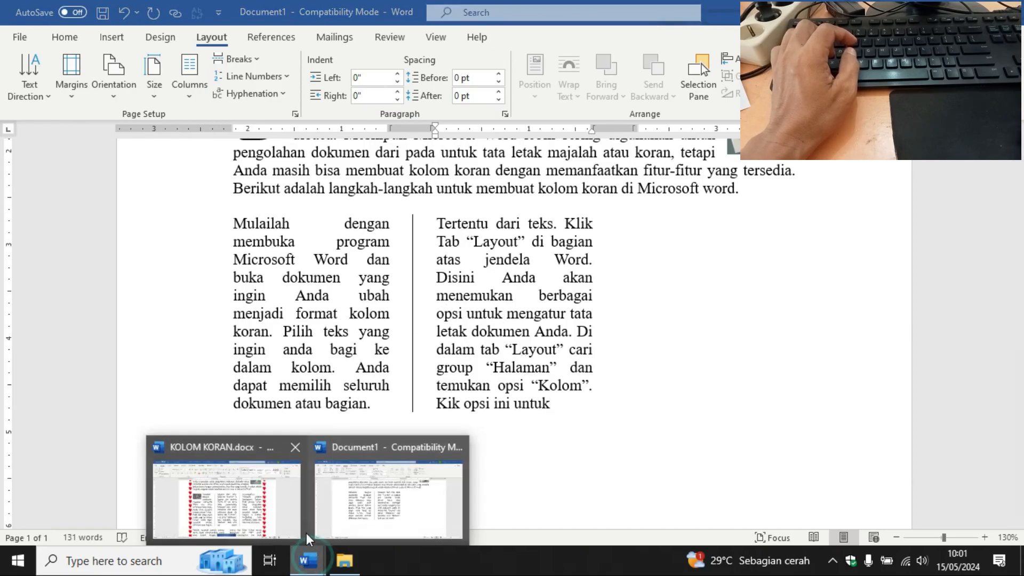
left_click(251, 531)
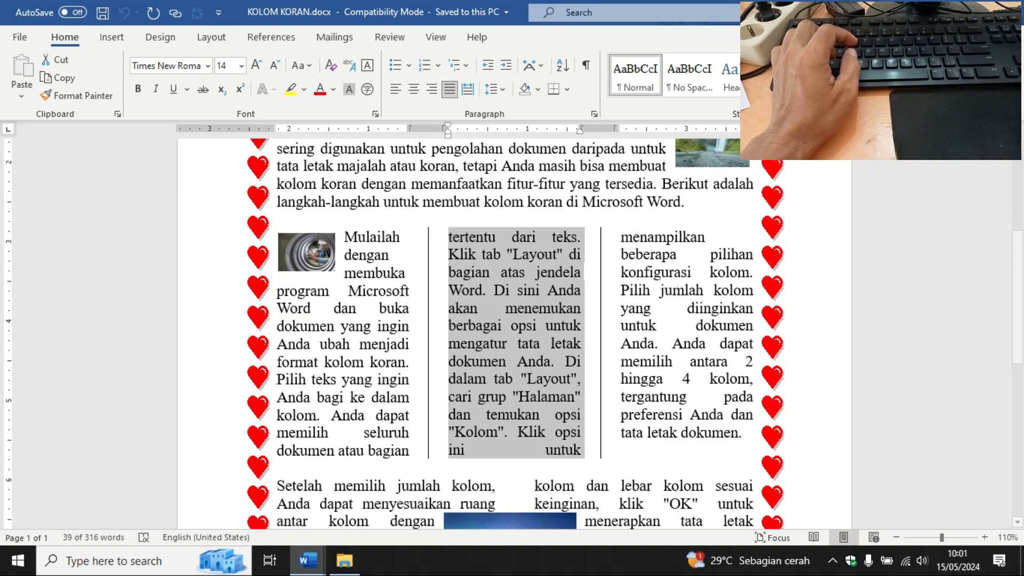
mouse_move(307, 561)
left_click(367, 525)
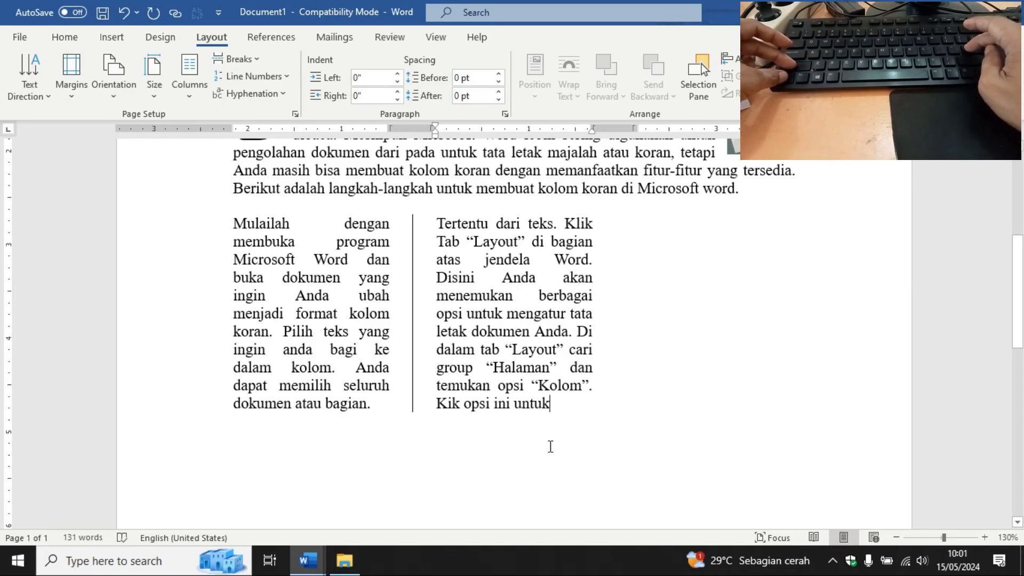
key("ctrl+shift+Return")
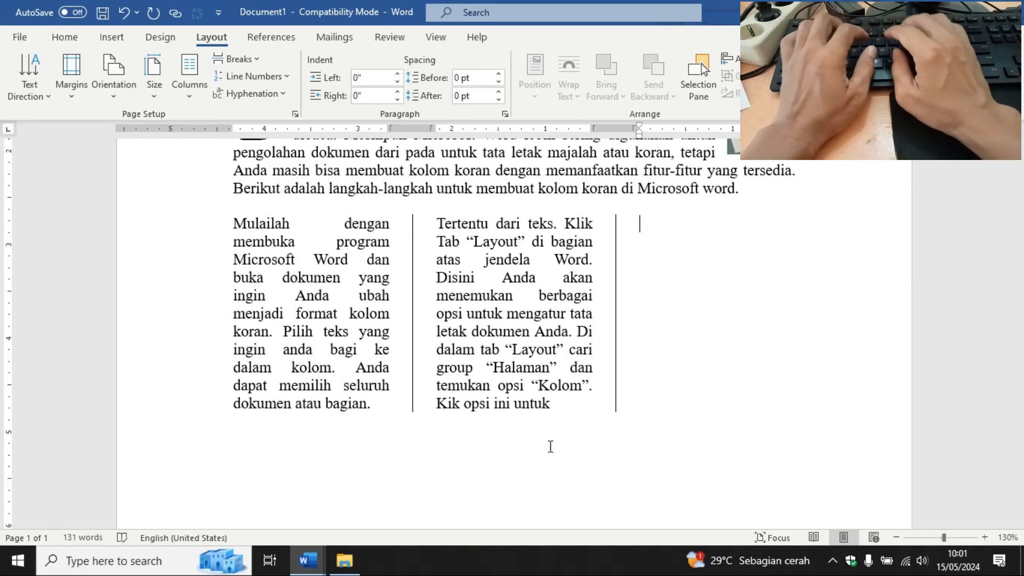
Step: Begin the third column with "Menampilkan beberapa pilihan konfigurasi kolom. Pilih jumlah kolom yang diinginkan untuk dokumen Anda."
type("menampilkan b")
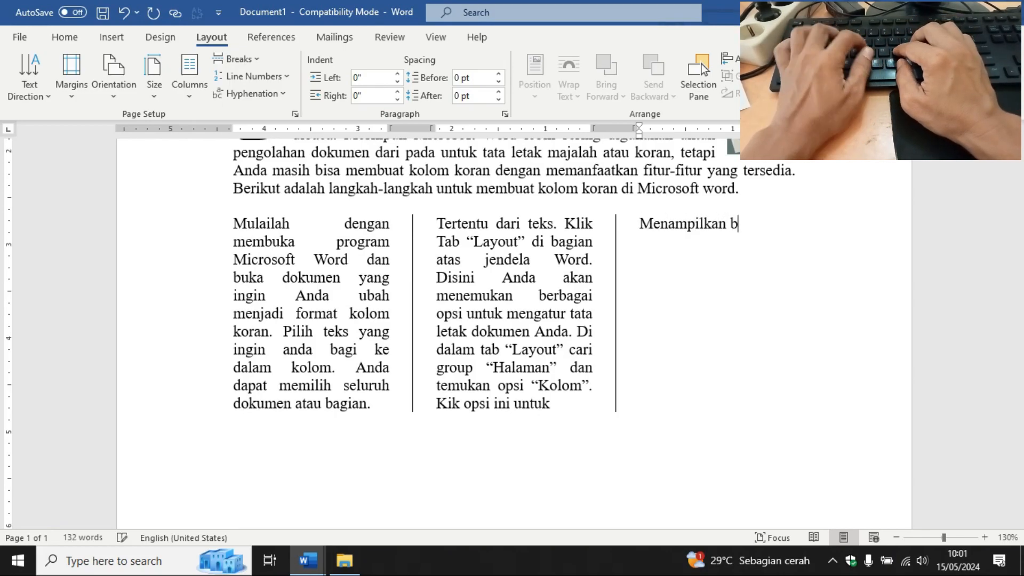
type("eberapa i")
key("BackSpace")
type("pi")
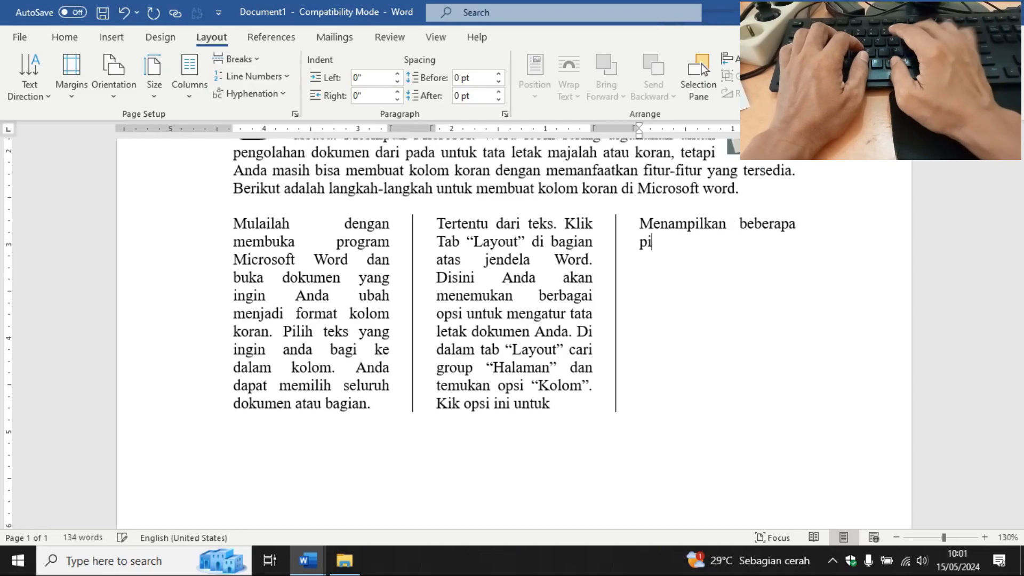
type("lihan konfigurasi kol")
key("BackSpace")
type("lom")
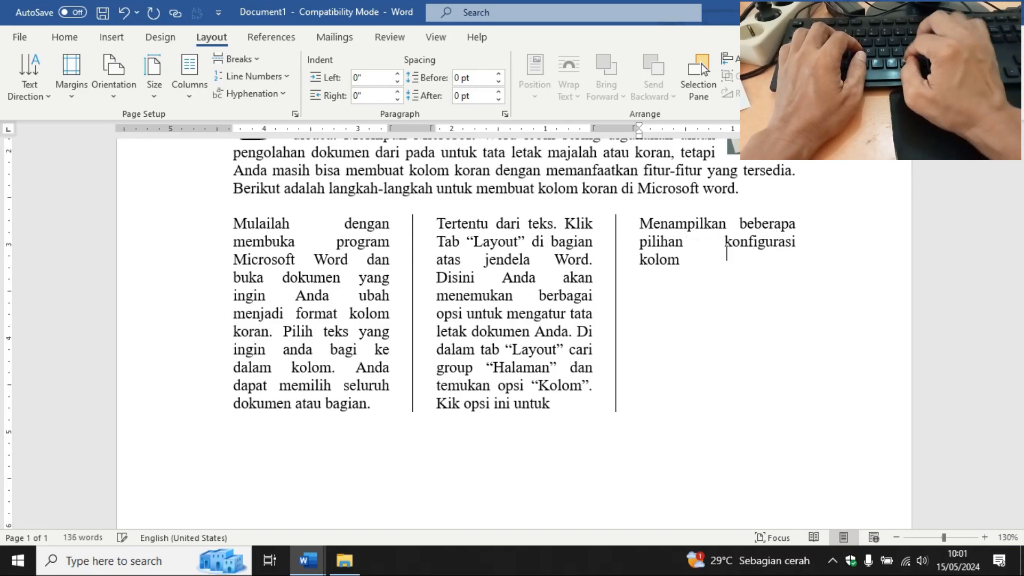
type(". Pilih jumlah kolom yang d")
type("iinginkan u")
type("ntuk dokumen Anda. ")
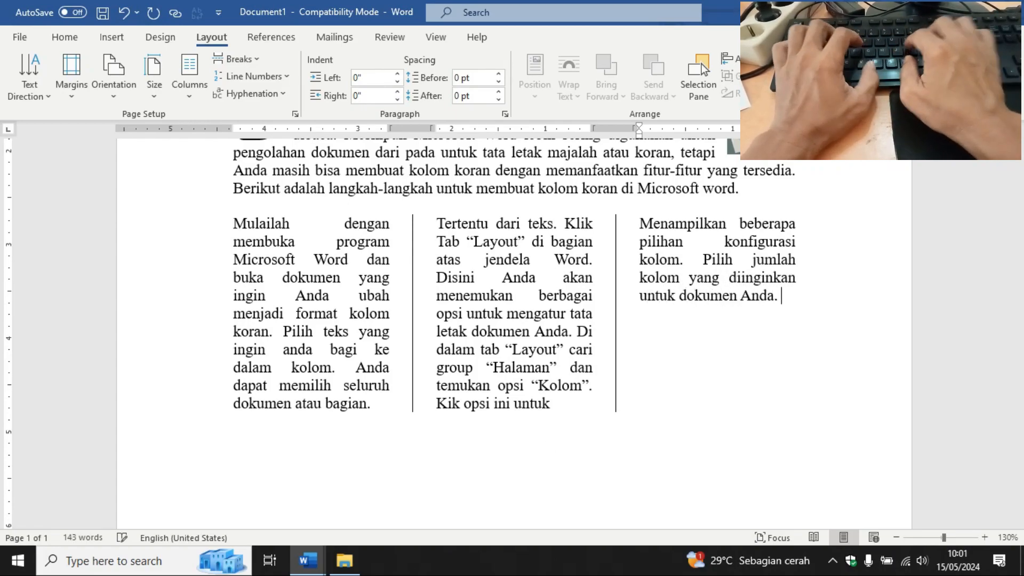
Step: Continue the third column's text with "Anda dapat memiih antar 2 hingga 4 kolom"
type("Anda dapat memi")
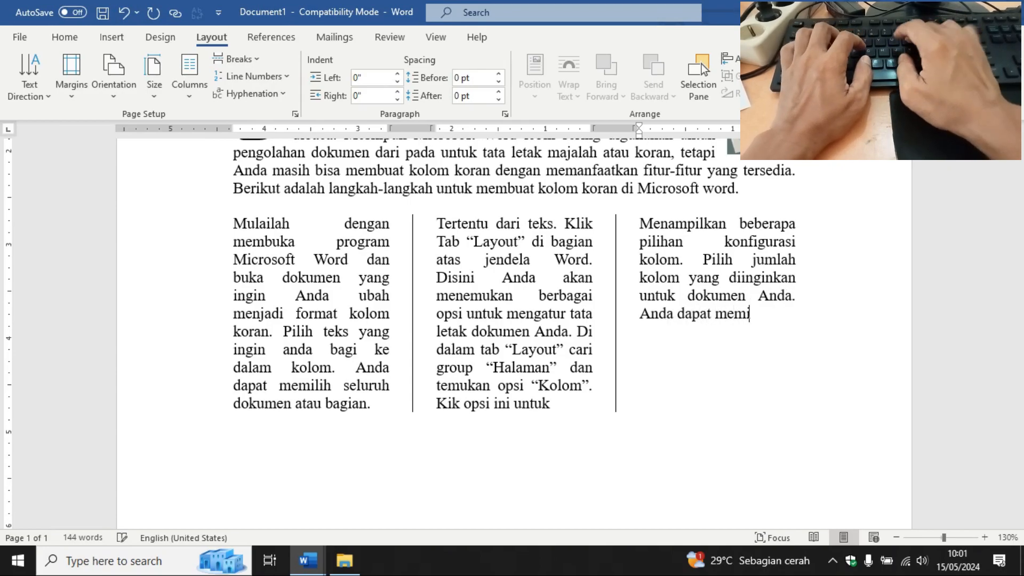
type("ih antar 2")
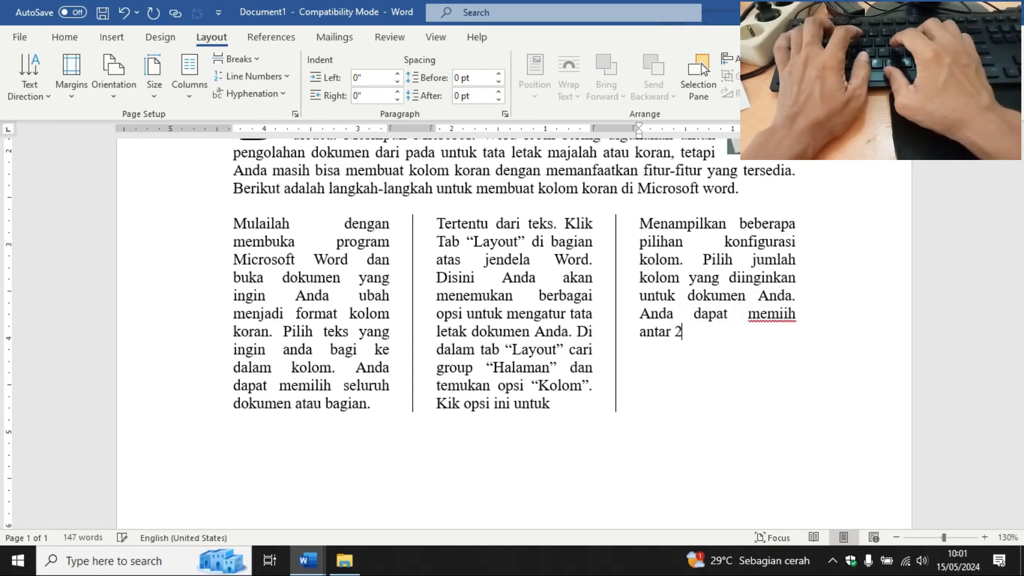
type(" hingga 4 ko")
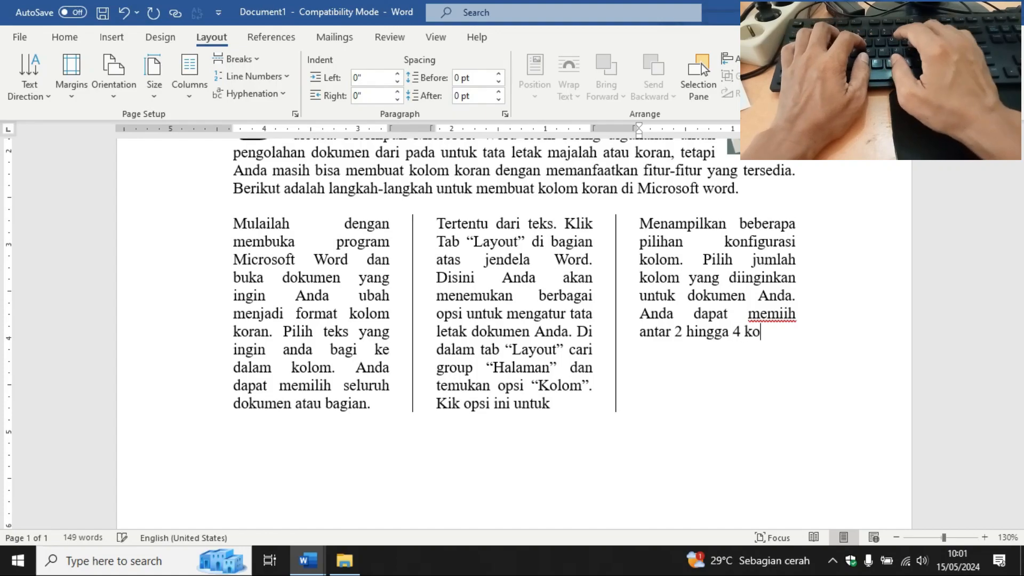
type("lom.")
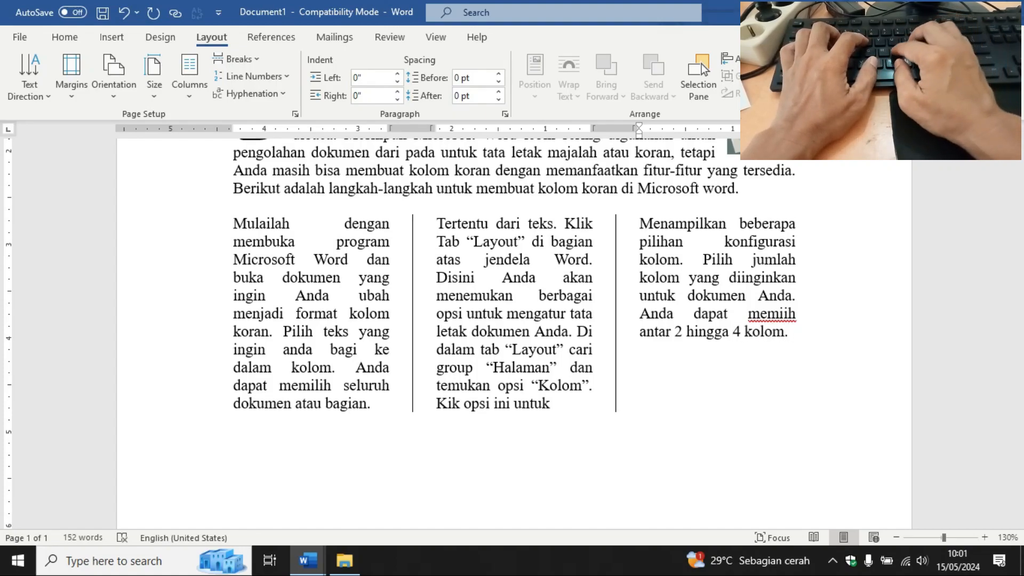
key("BackSpace")
Step: Complete the third column's sentence with ", tergantung pada preferensi Anda dan tata letk dokumen."
type(", terg")
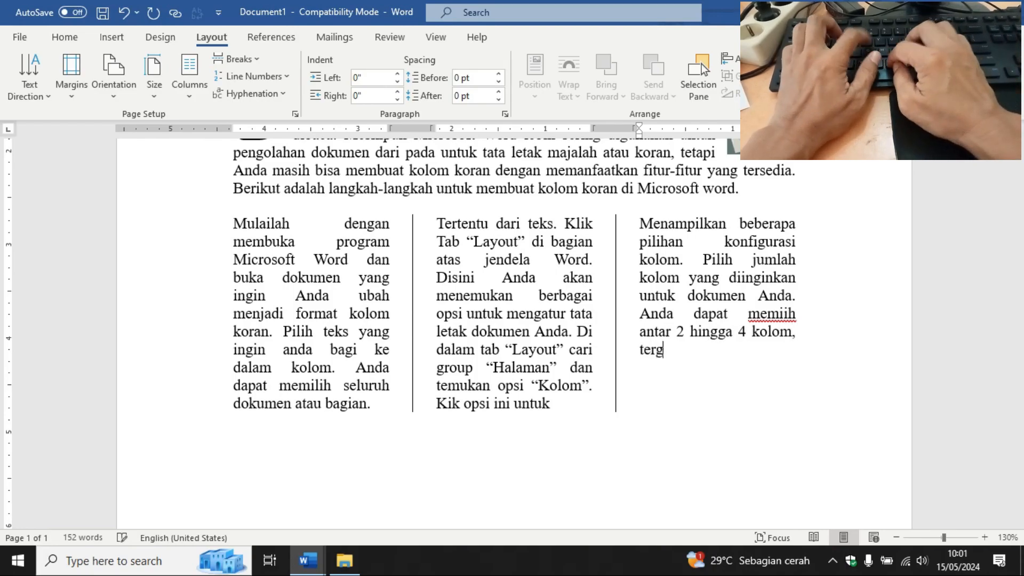
type("a")
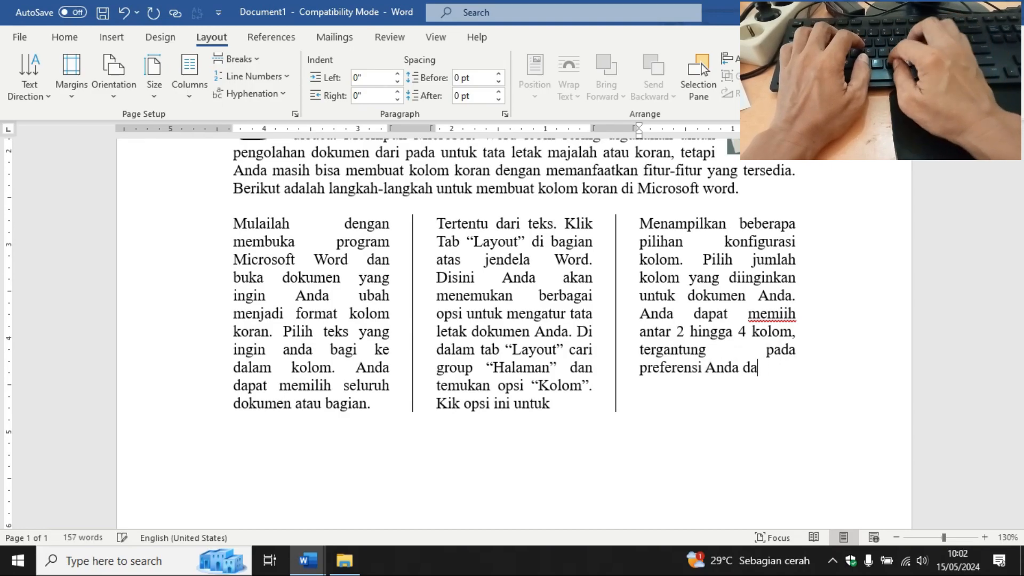
type("ntung pada preferensi Anda yann tata letk ")
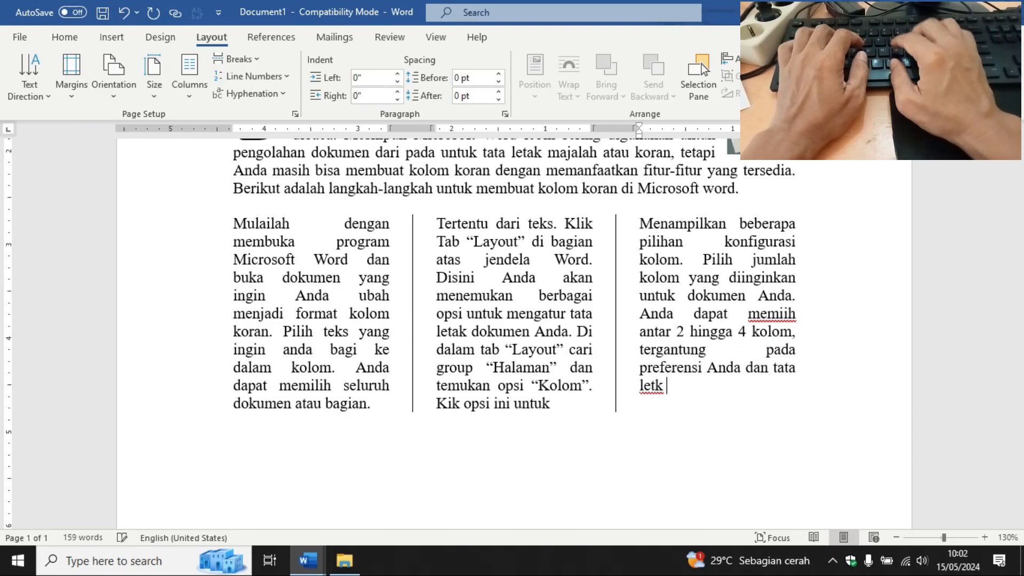
type("dokumen.")
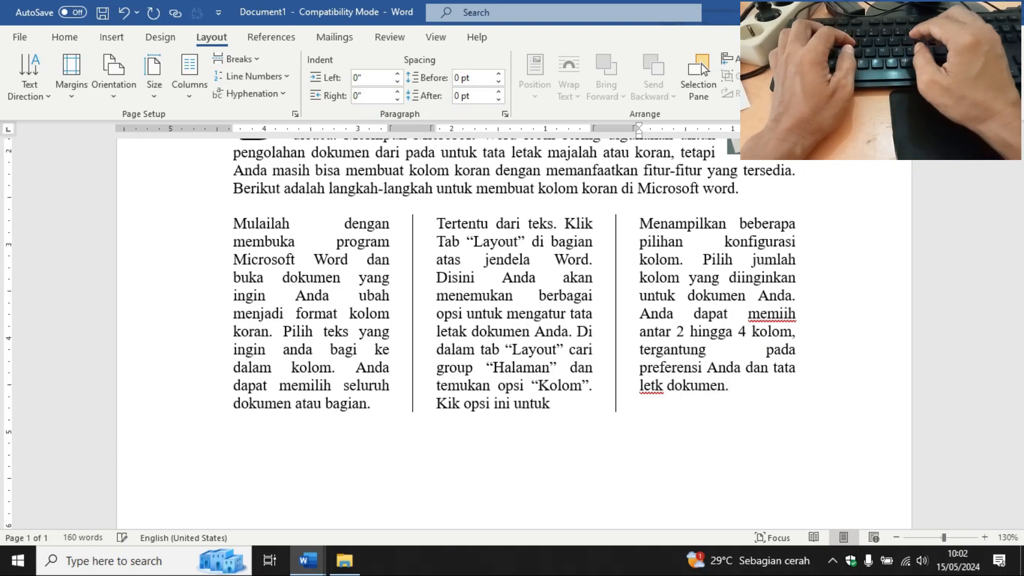
Step: Correct "letk" to "letak" in the third column's last line and return to the end of its text
key("Left")
key("Left")
key("Left")
key("Left")
key("Left")
key("Left")
key("Left")
key("Left")
key("Left")
key("Left")
key("Left")
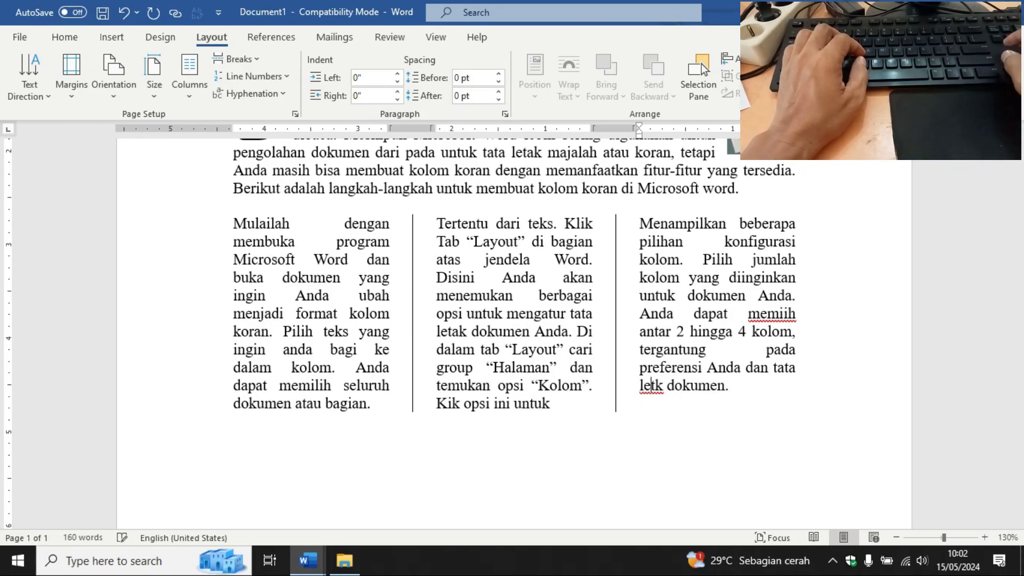
type("a")
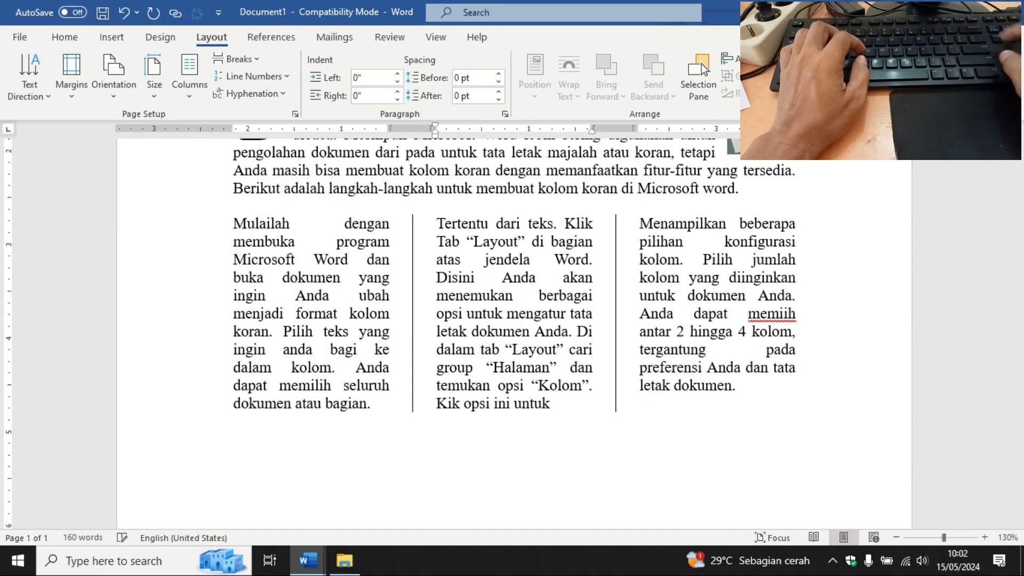
left_click(762, 386)
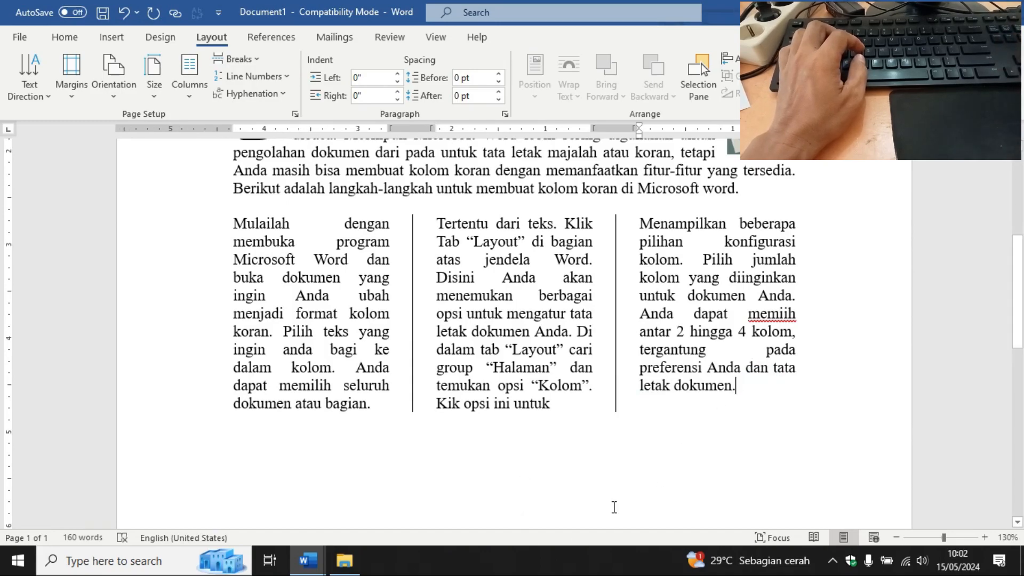
Step: Switch to KOLOM KORAN.docx to check the reference layout
mouse_move(308, 560)
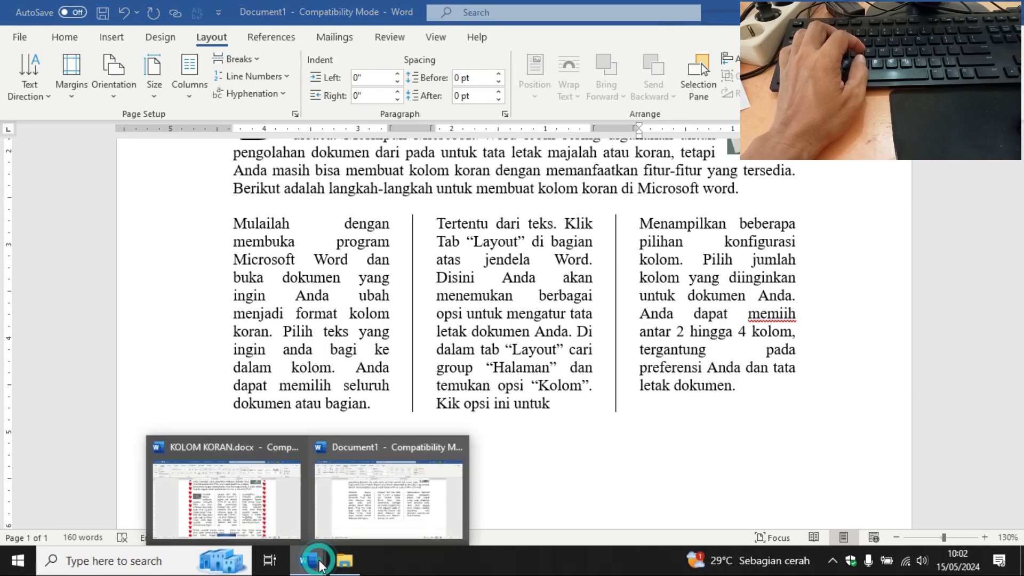
Step: Switch to KOLOM KORAN.docx and examine how the picture is placed at the start of the three-column text
left_click(261, 505)
scroll(360, 413, "down", 3)
scroll(360, 413, "up", 1)
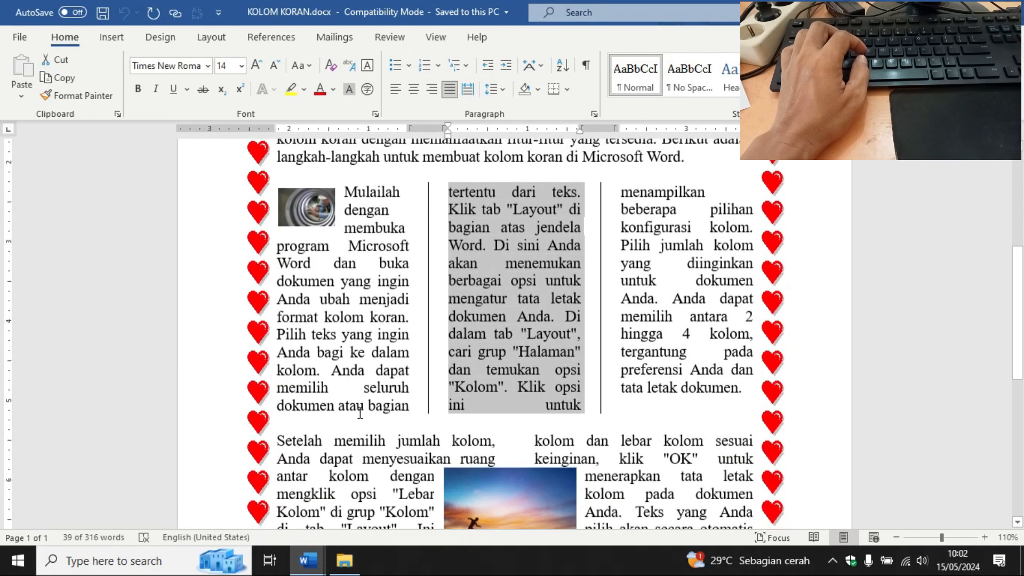
scroll(360, 414, "up", 1)
left_click(311, 250)
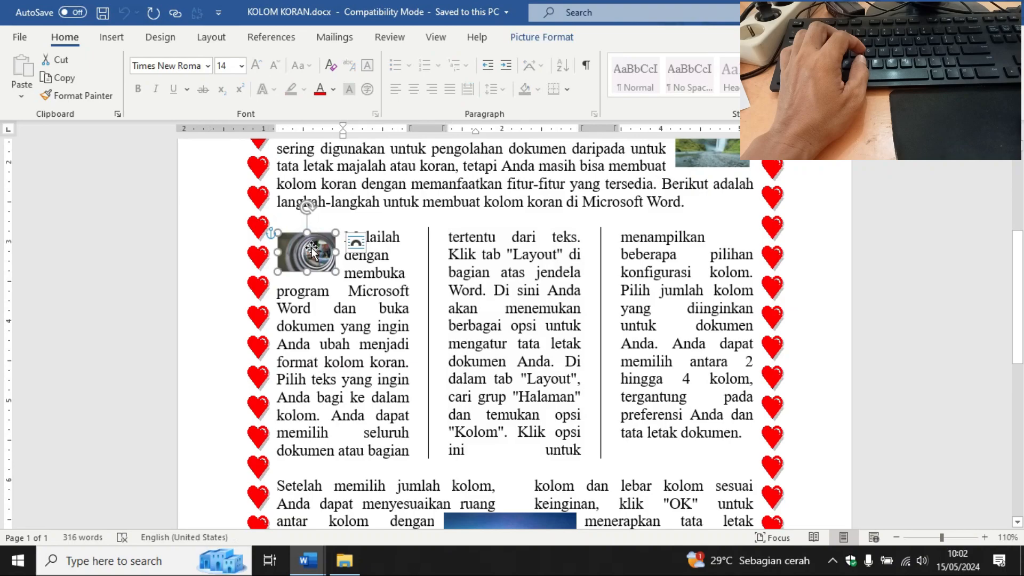
left_click(363, 286)
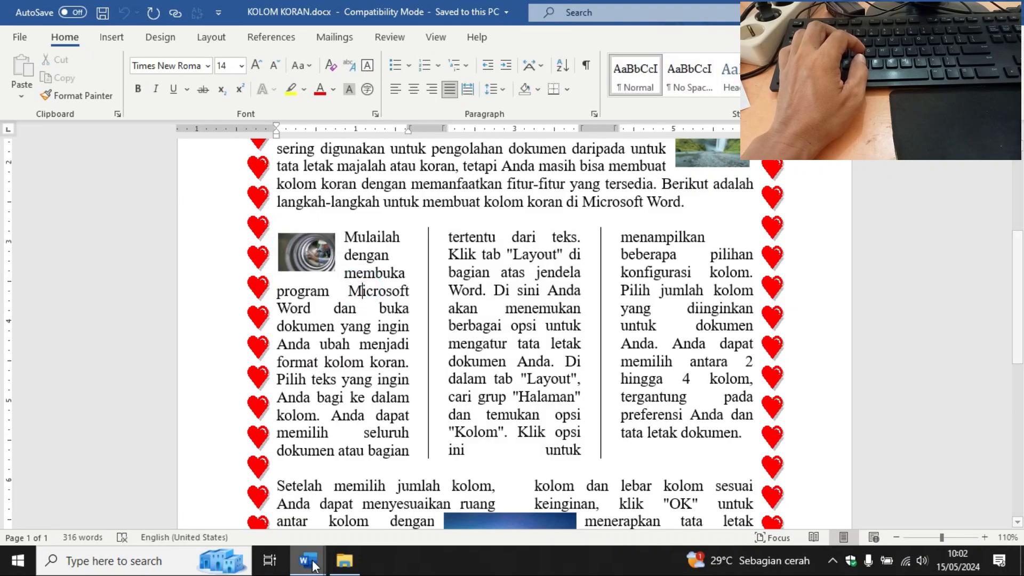
Step: Return to Document1 and insert the picture download.jpg from the TUTORIAL WORD folder before "Mulailah" in the first column
mouse_move(312, 561)
left_click(395, 498)
left_click(233, 227)
left_click(105, 39)
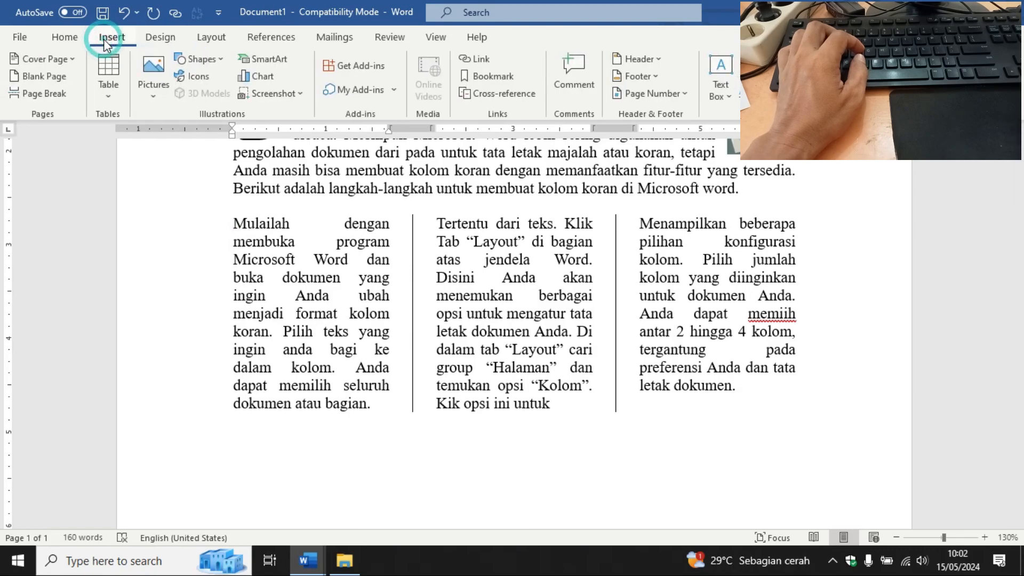
left_click(146, 68)
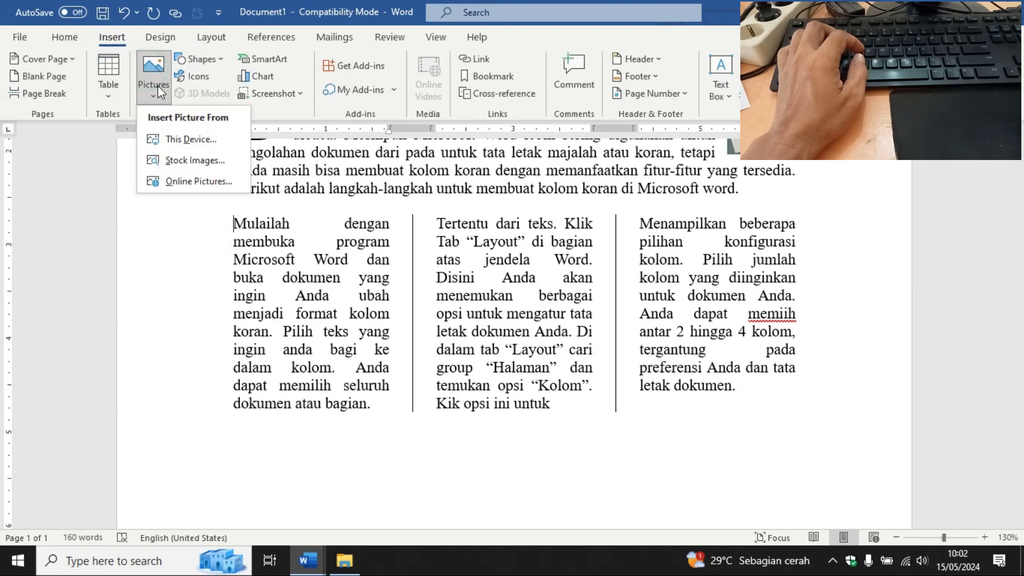
left_click(187, 141)
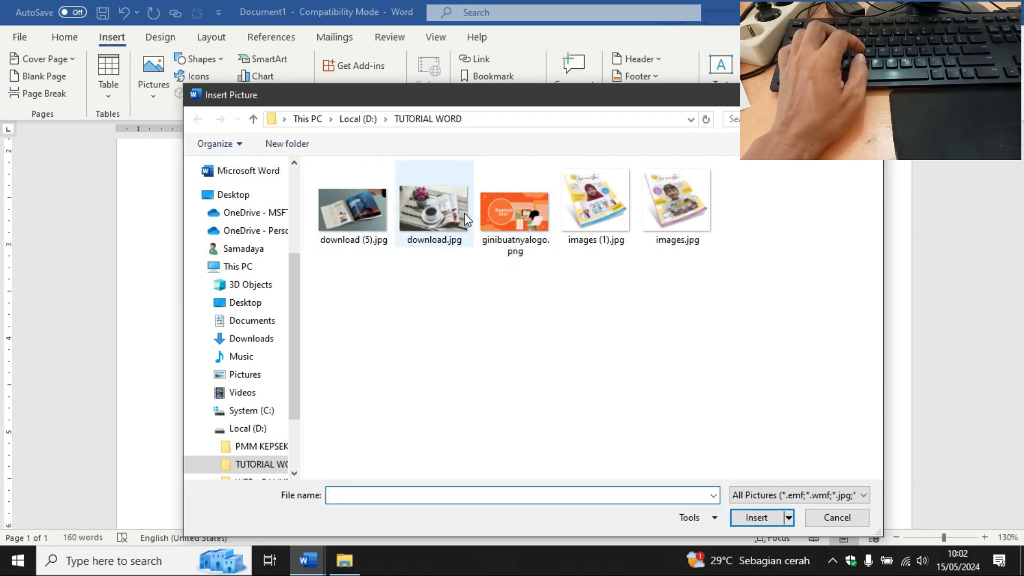
left_click(428, 203)
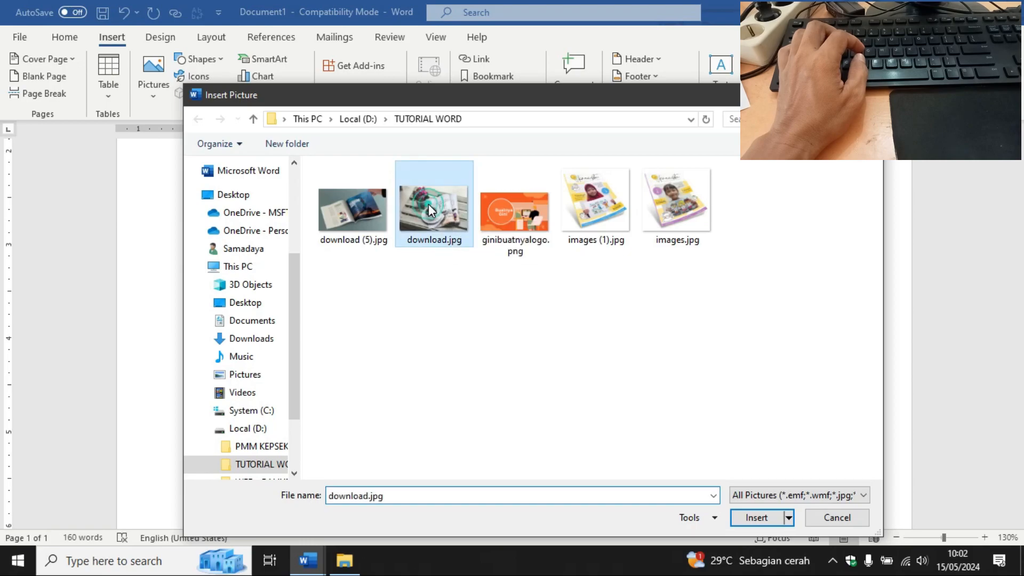
left_click(744, 520)
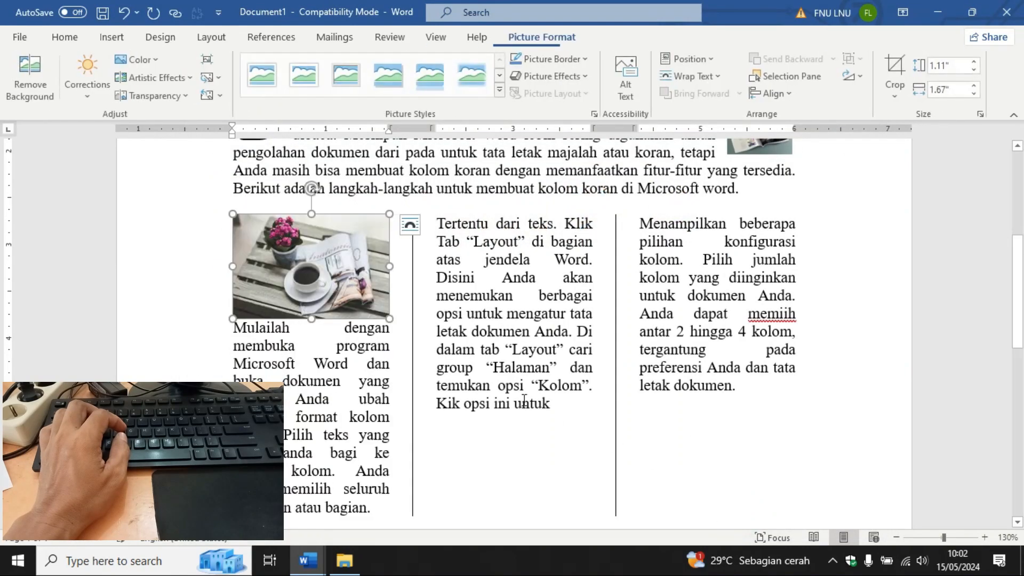
Step: Shrink the inserted picture to about 0.6" by 0.9" and set its text wrapping to Tight
left_click_drag(391, 318, 318, 271)
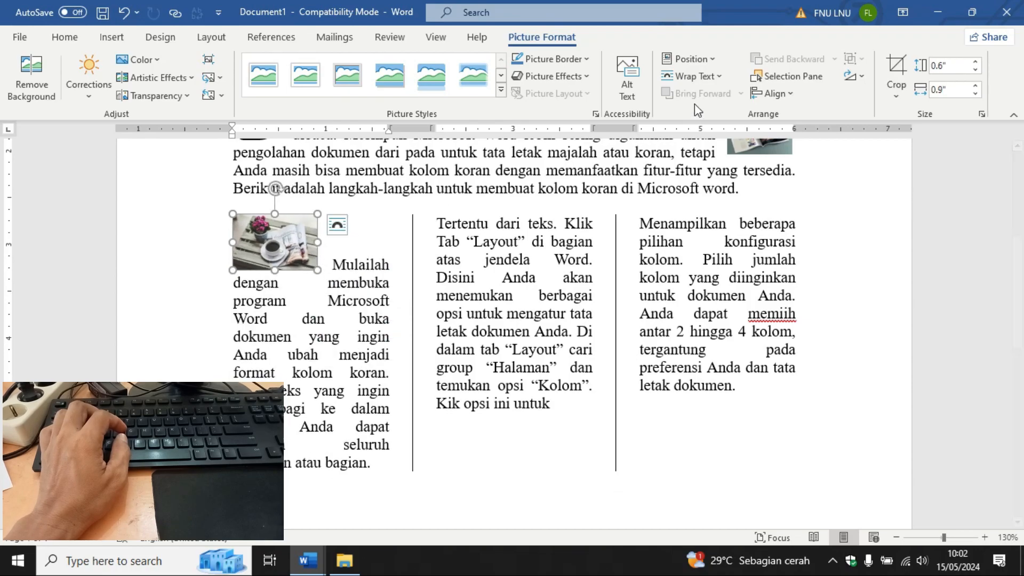
left_click(720, 83)
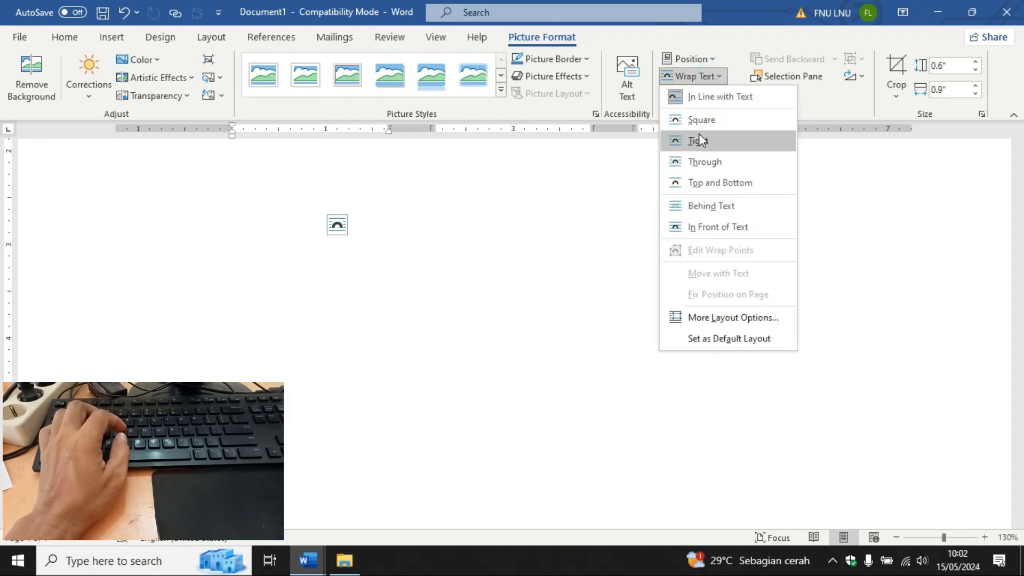
left_click(699, 136)
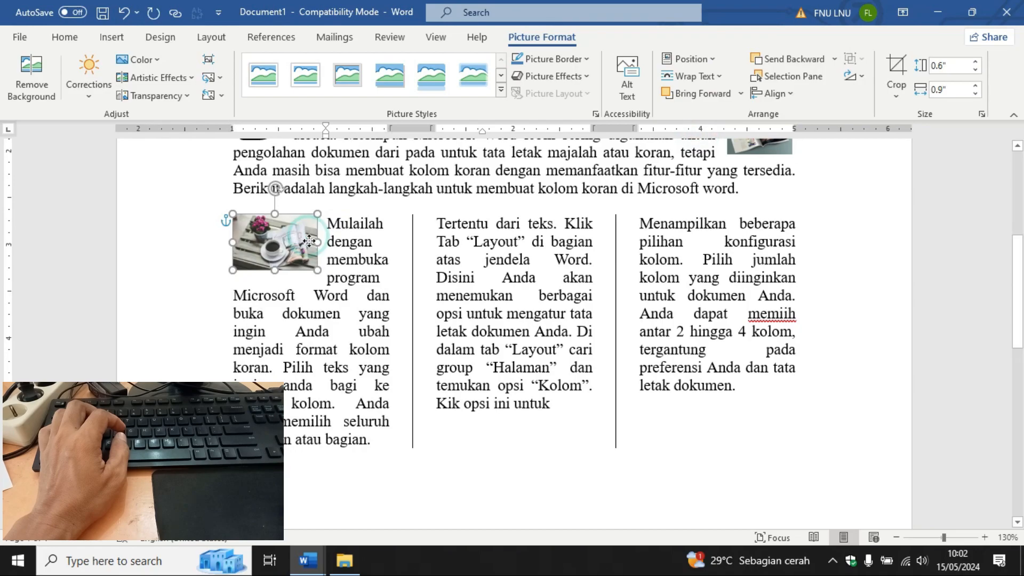
left_click(353, 256)
Step: Add an empty line after "letak dokumen." at the end of the third column and place the cursor there
left_click(693, 425)
left_click(754, 389)
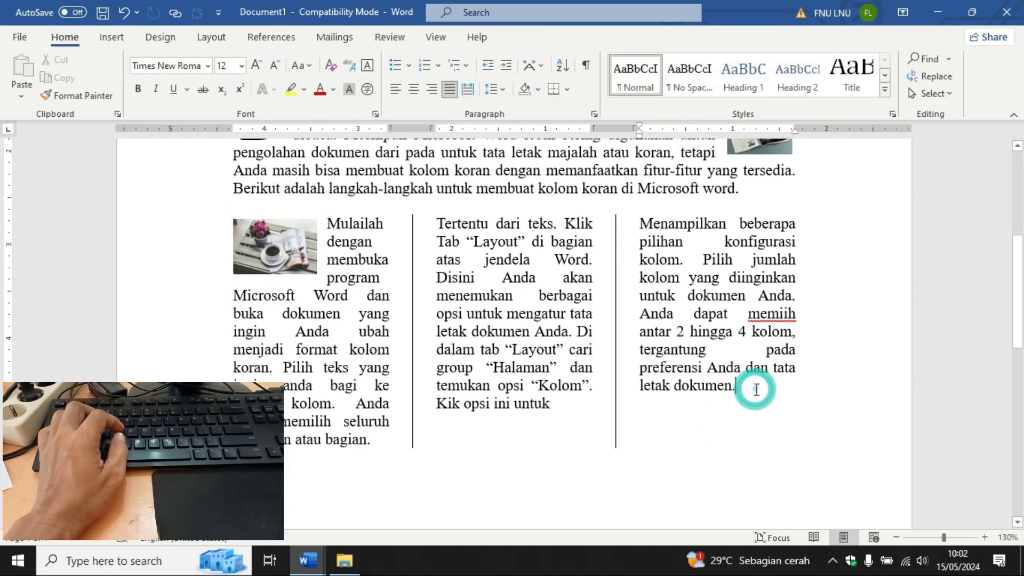
key("Return")
scroll(736, 272, "down", 3)
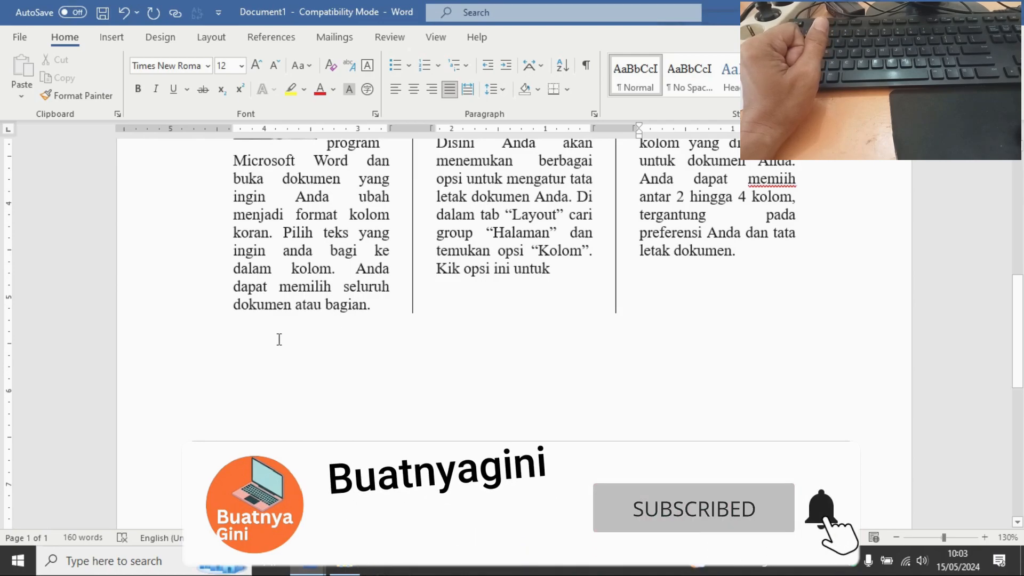
left_click(656, 275)
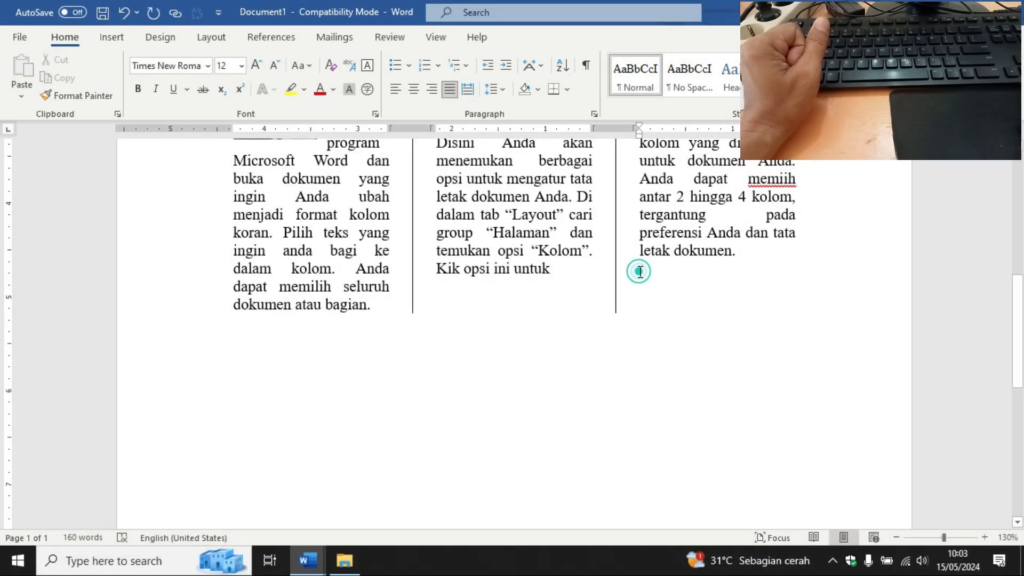
Step: Set the column layout to One, applied from this point forward, below the three-column text
left_click(199, 42)
left_click(191, 104)
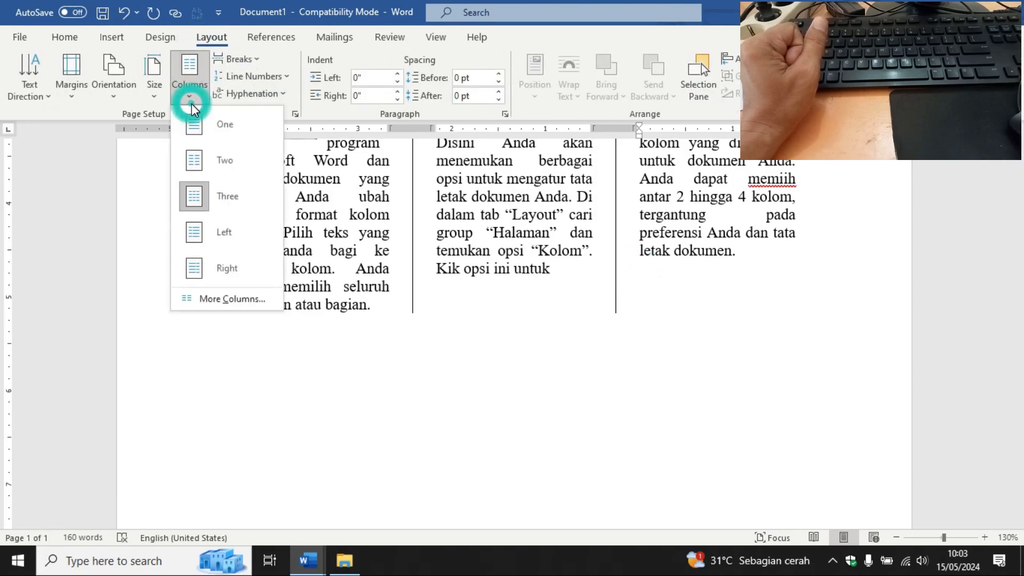
left_click(213, 298)
left_click(395, 186)
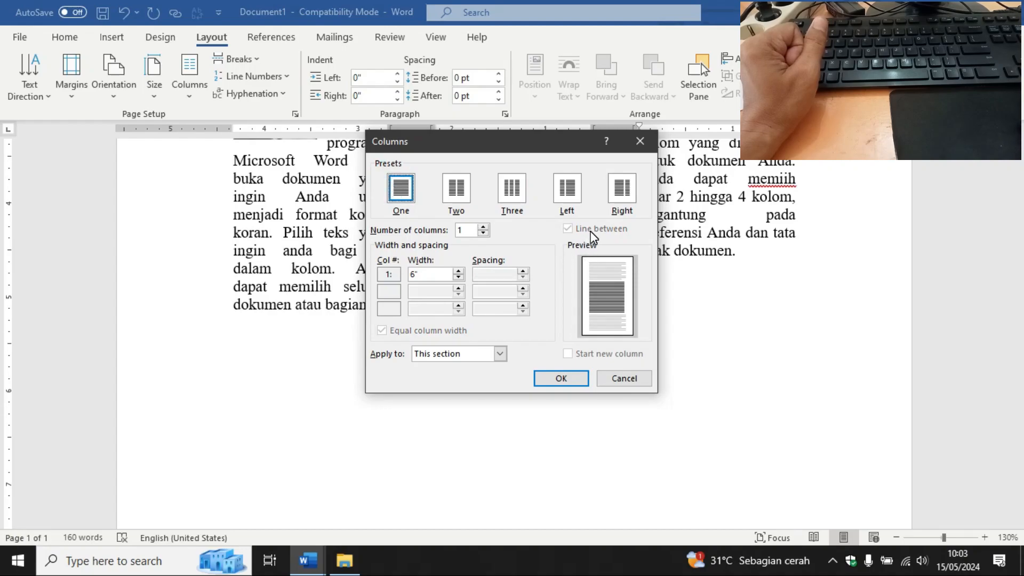
left_click(488, 356)
left_click(465, 377)
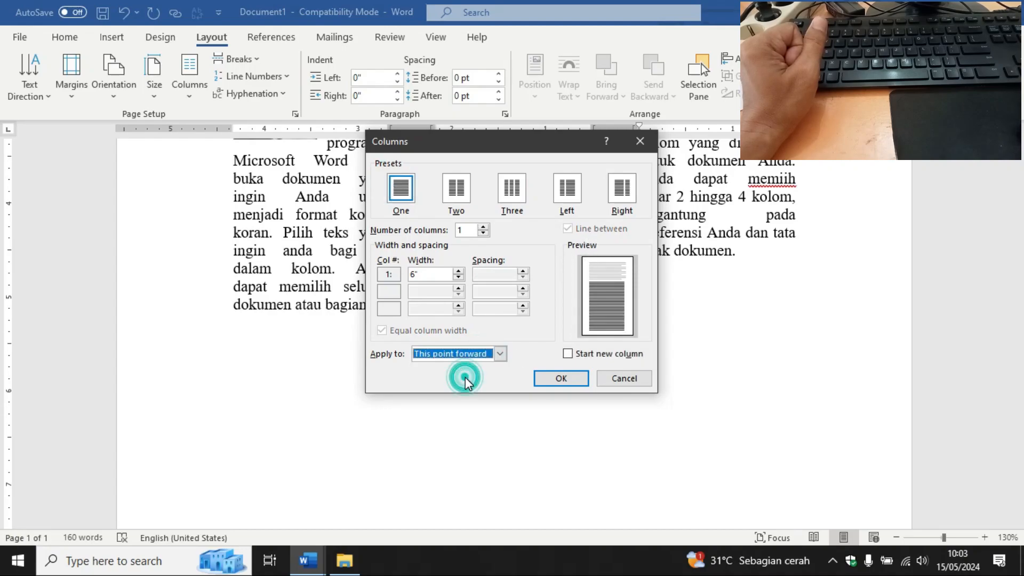
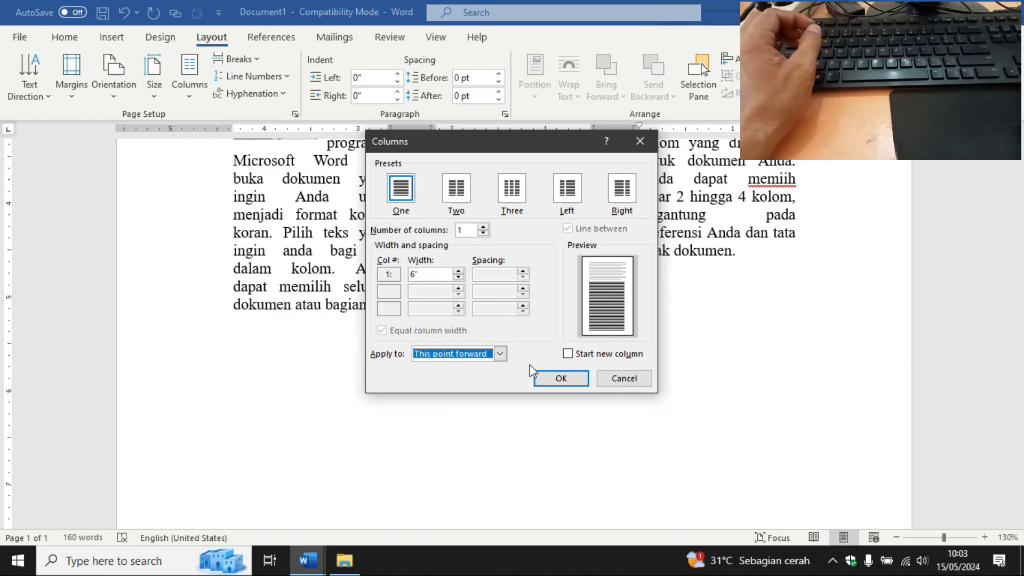
left_click(549, 377)
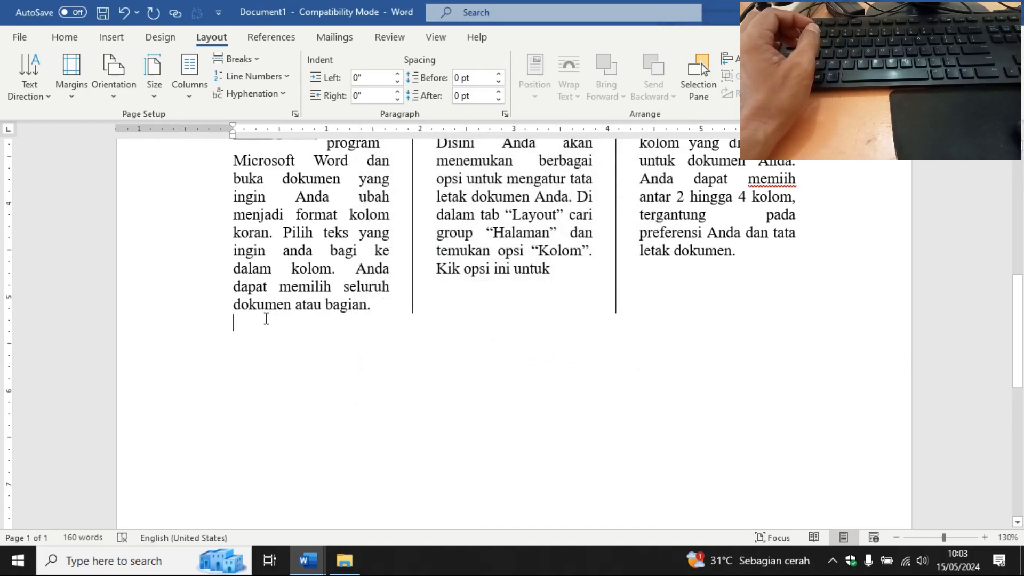
Step: Switch to KOLOM KORAN.docx and examine the layout of the two-column section below the three columns
scroll(266, 319, "up", 3)
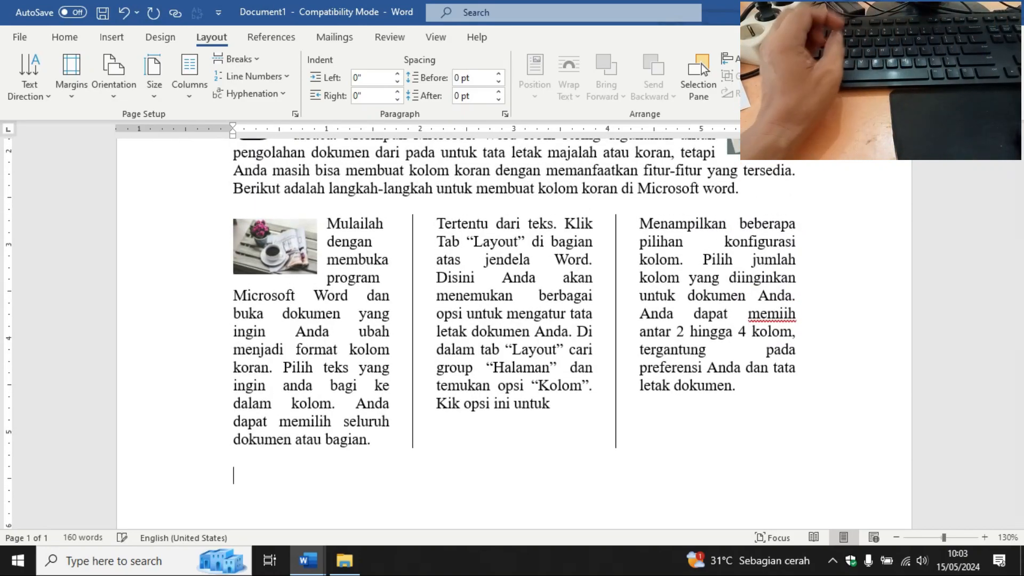
scroll(288, 512, "down", 3)
mouse_move(308, 572)
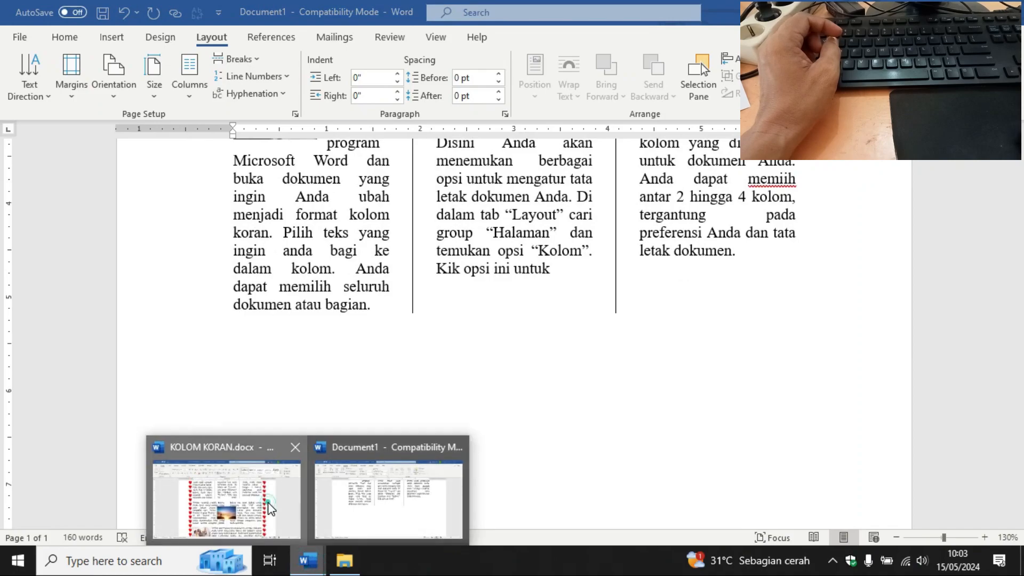
left_click(213, 480)
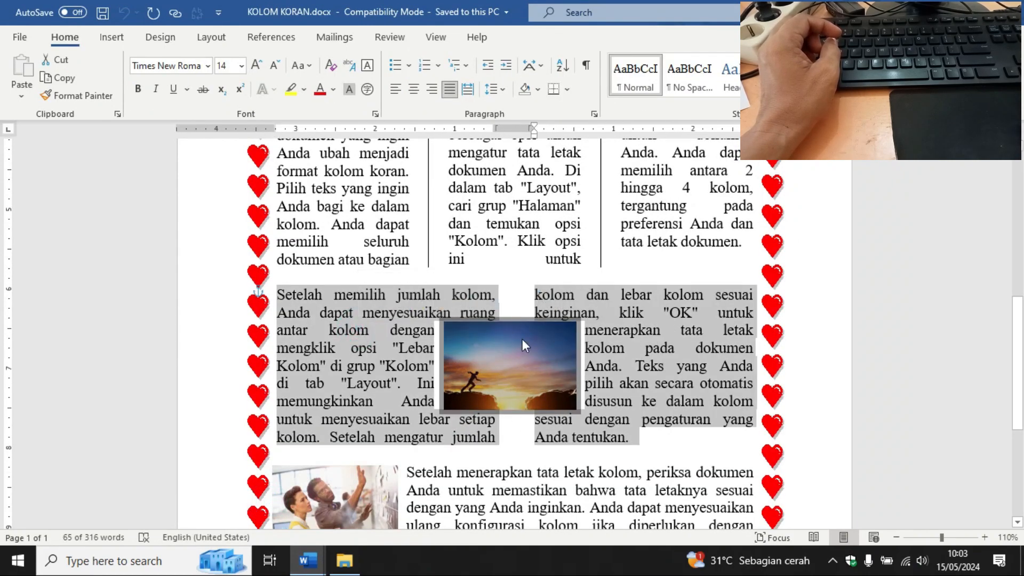
Step: Return to Document1 and apply a two-column layout without a line between from this point forward
mouse_move(308, 560)
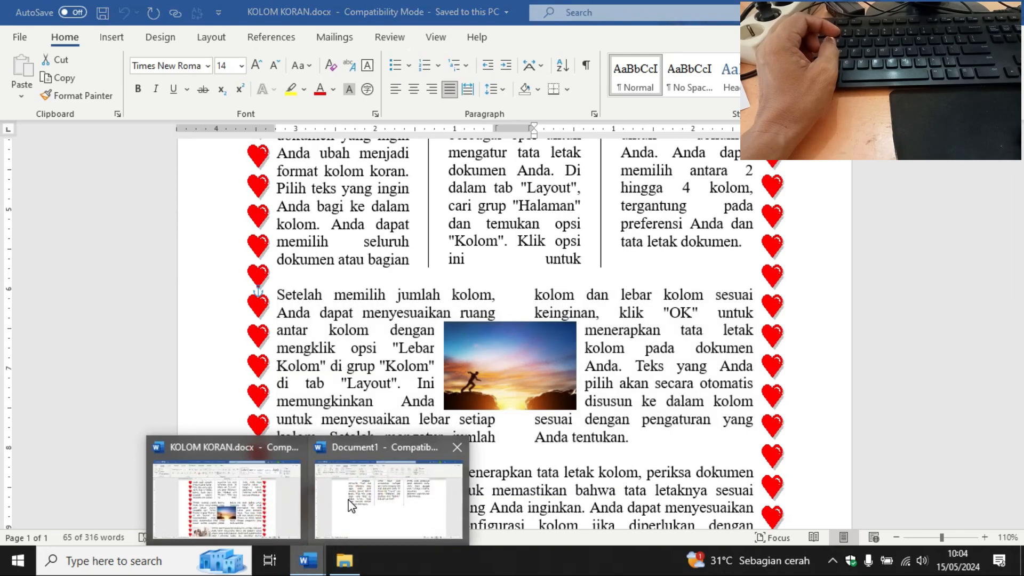
left_click(348, 502)
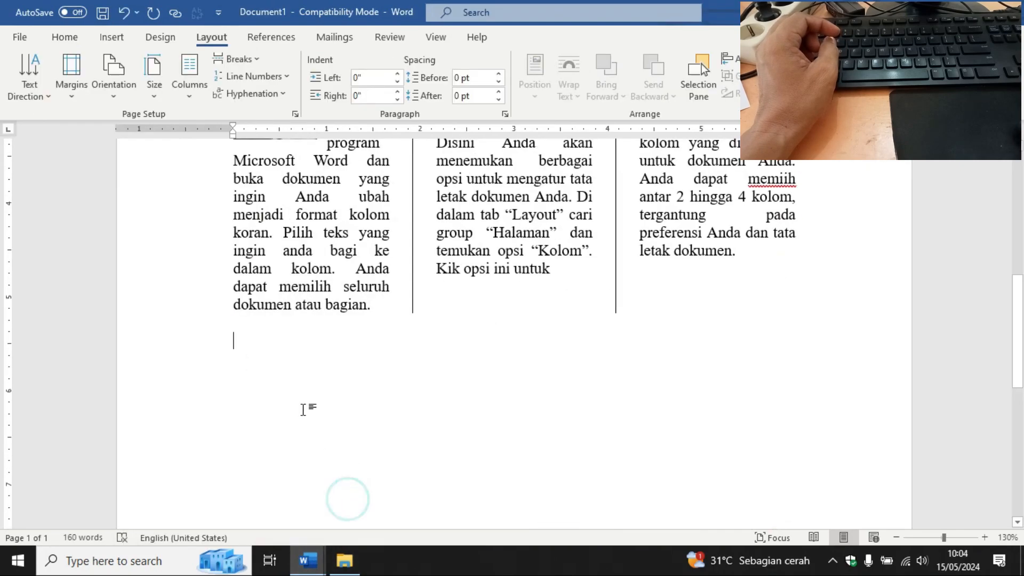
left_click(192, 98)
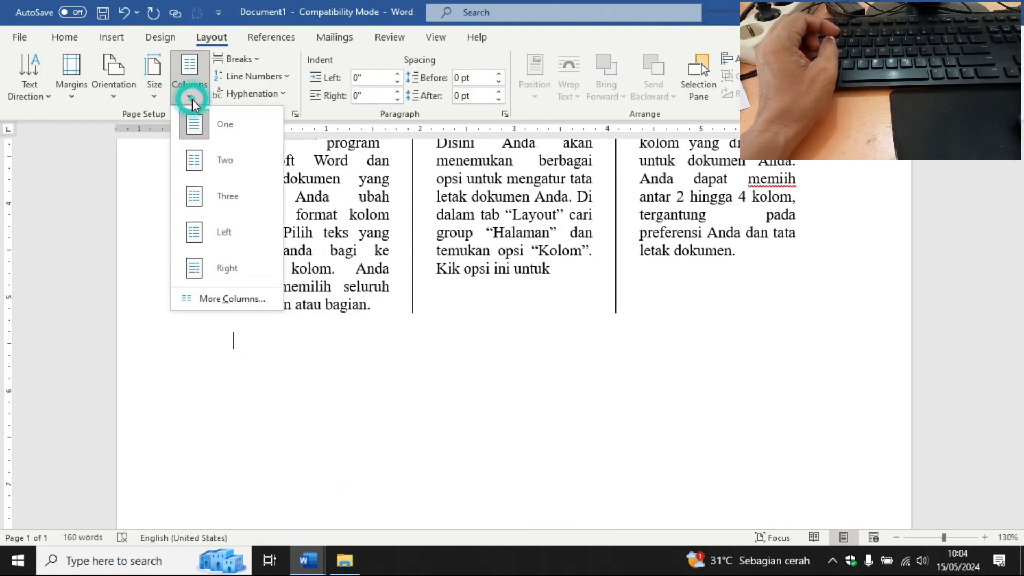
left_click(220, 292)
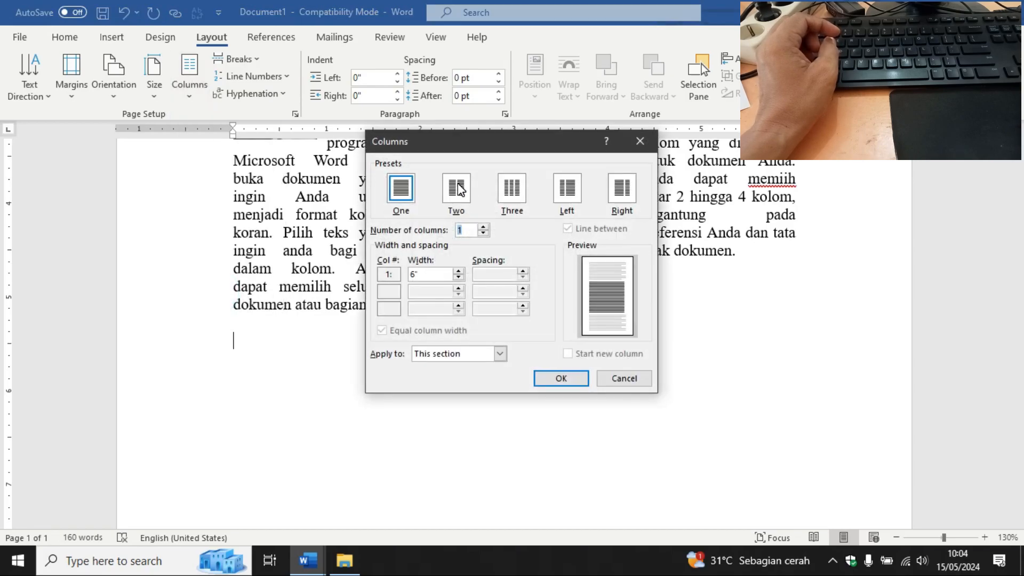
left_click(458, 195)
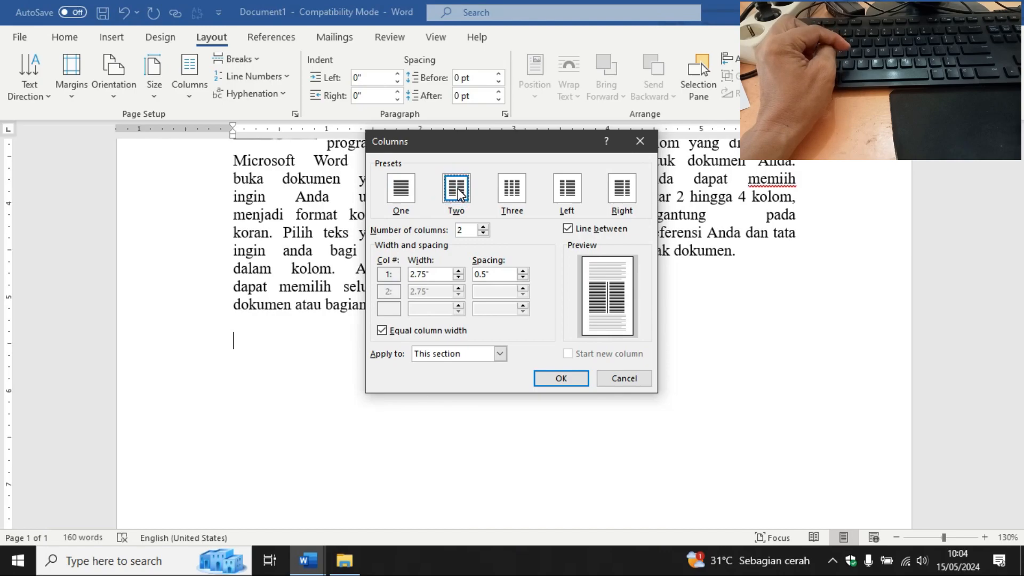
left_click(568, 229)
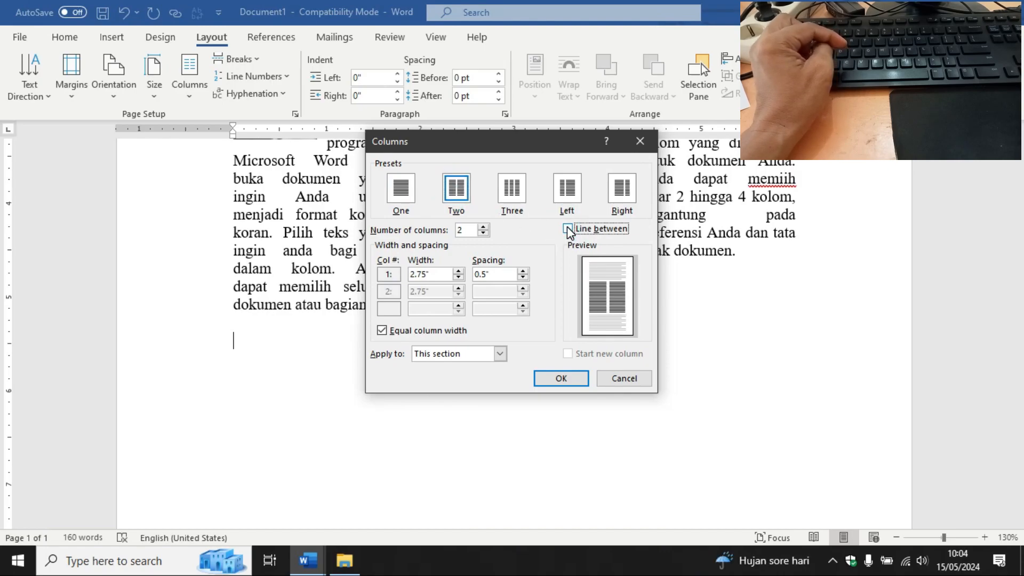
left_click(500, 354)
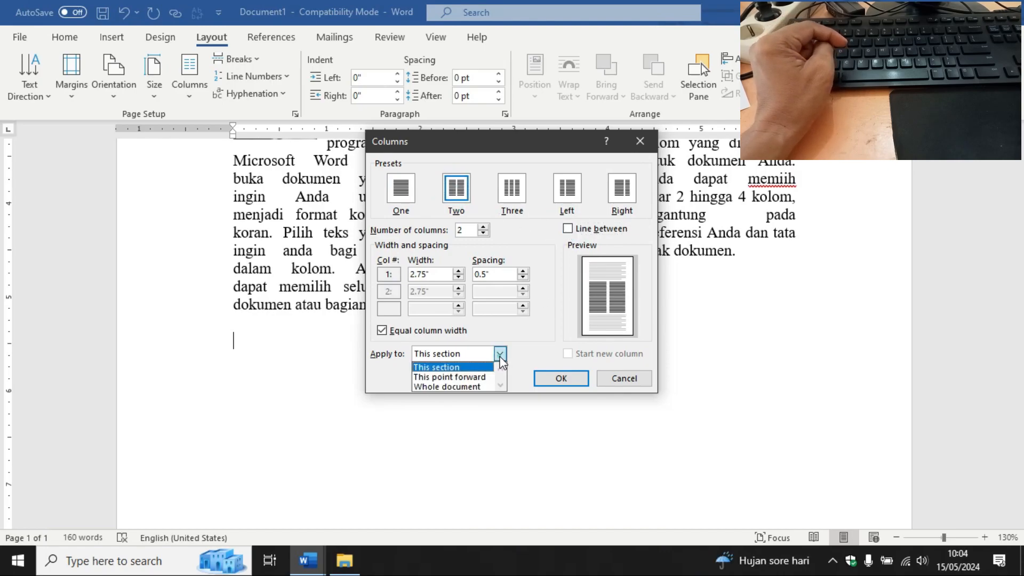
left_click(463, 379)
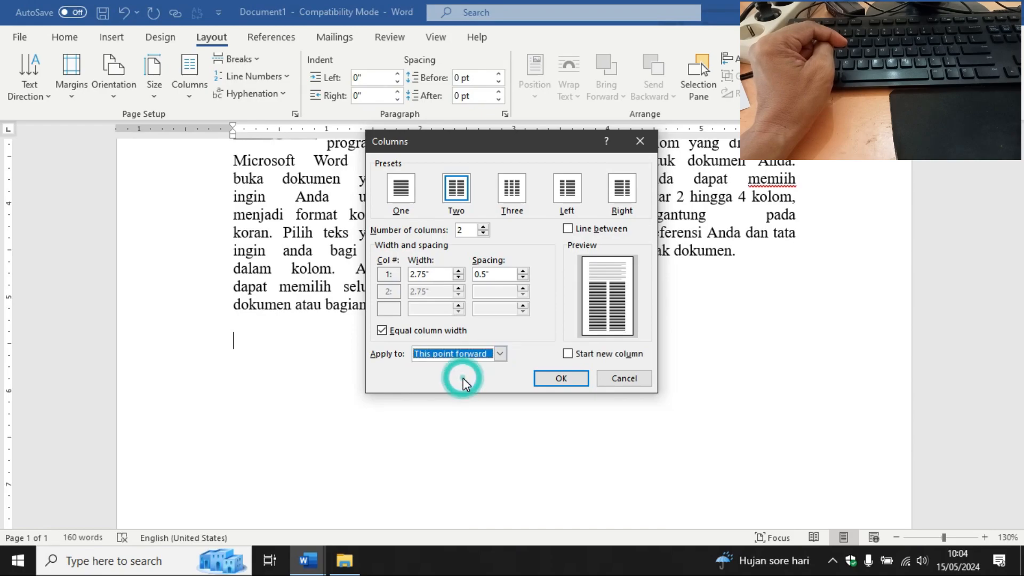
left_click(561, 378)
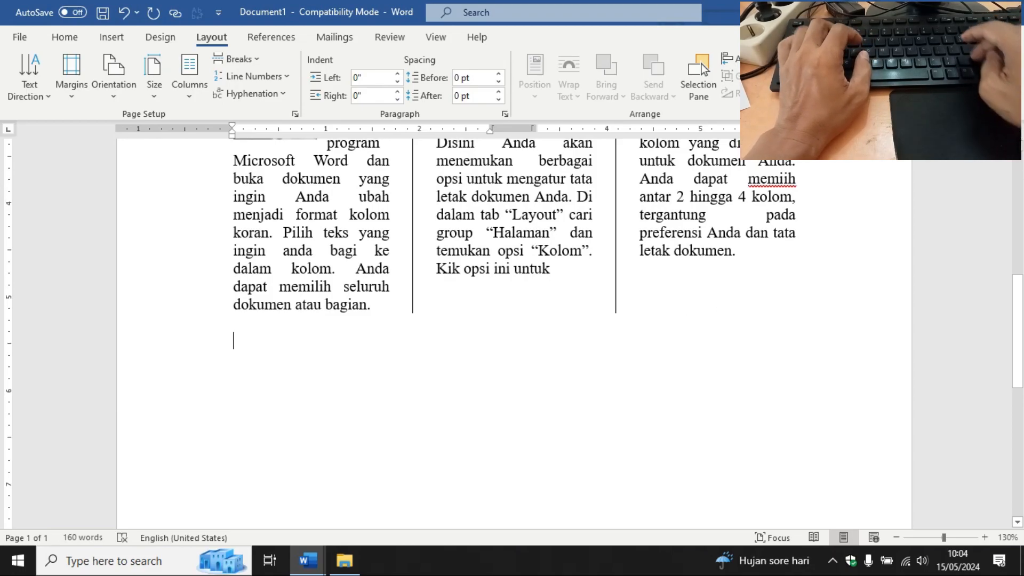
Step: Begin the first column of the two-column section with the text "Setelah memilih jumlah kolom, Anda dapat"
type("Setelah m")
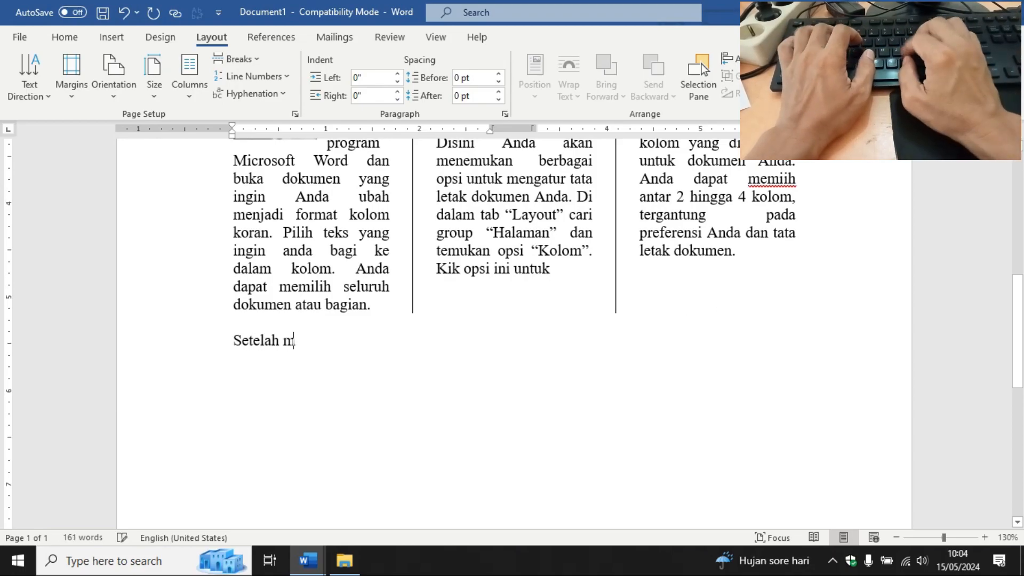
type("emiih")
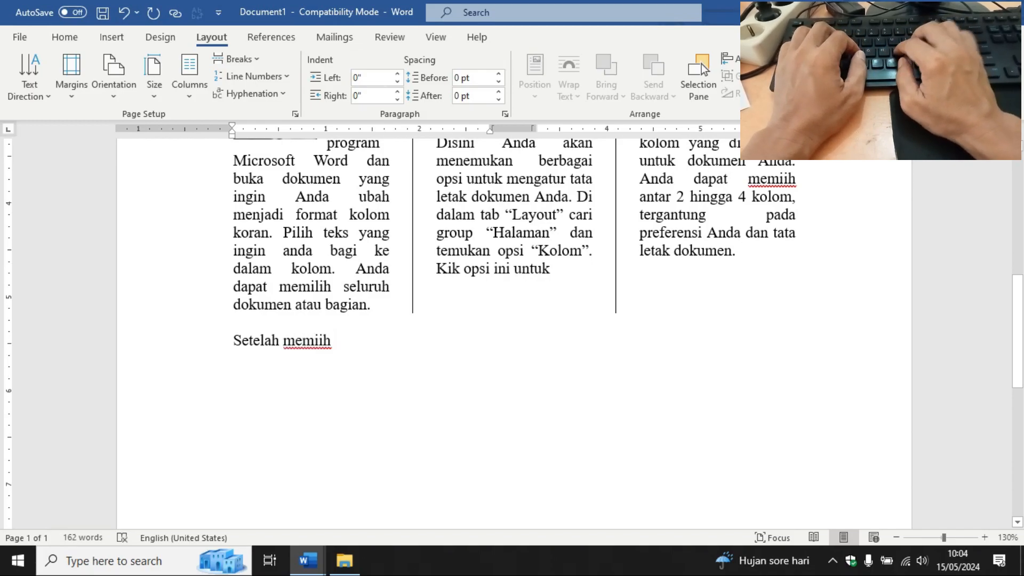
key("BackSpace")
key("BackSpace")
type("lih jum")
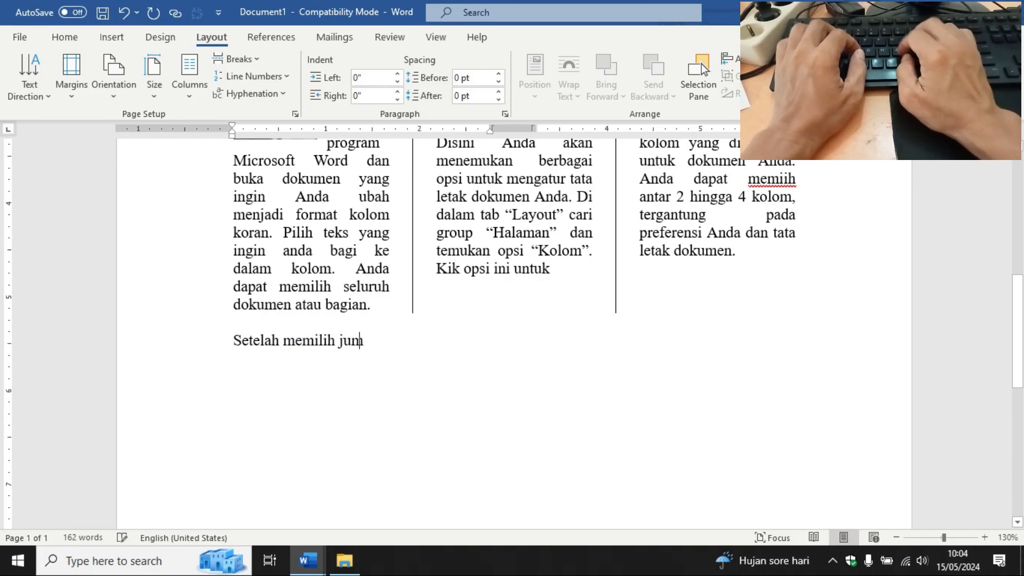
type("lah kolo")
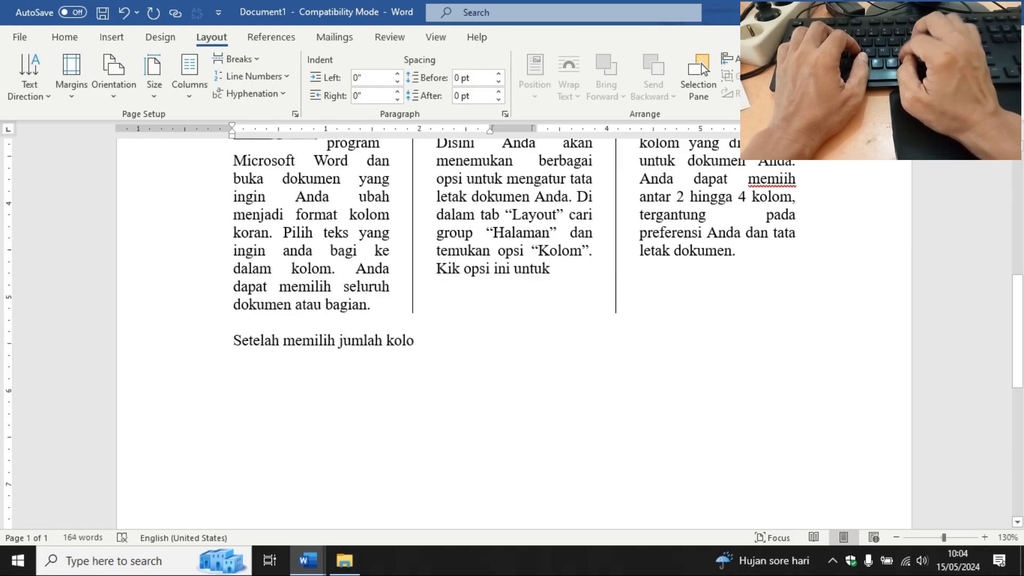
type("m, A")
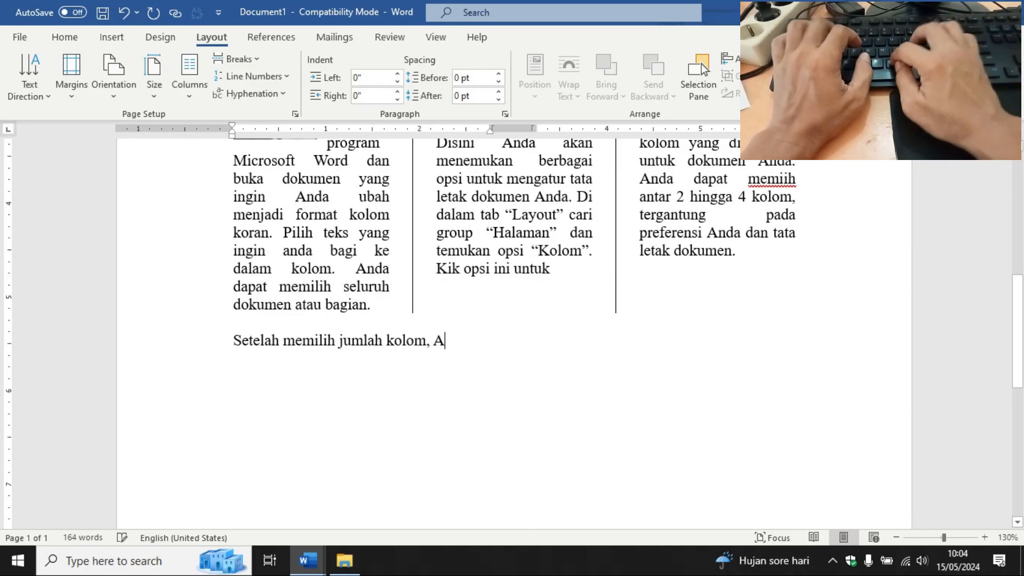
type("nda dapat")
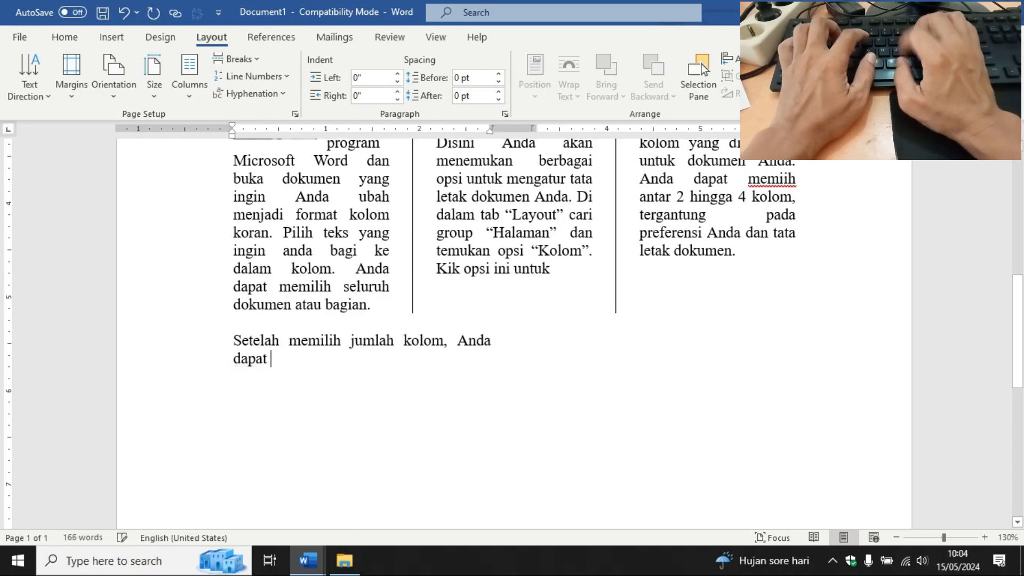
Step: Complete the opening sentence with "menyesuaikan ruang antara kolom dengan mengklik opsi Lebar Kolom di group Kolom di tab layout."
type(" menyesuaikan ruang antara")
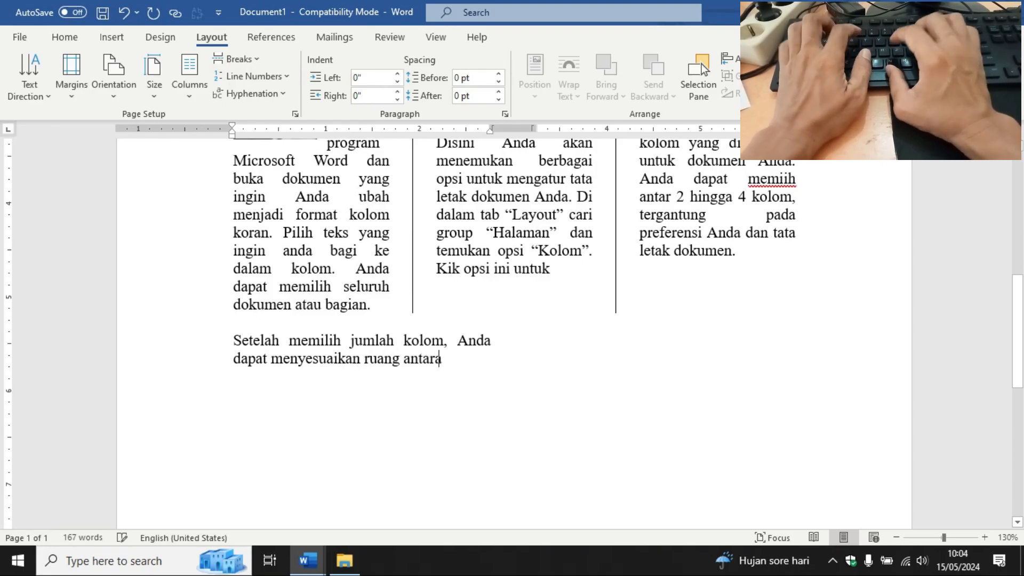
type(" kolom dengan ")
type("mengk")
type("lik opsi Lebar Kol")
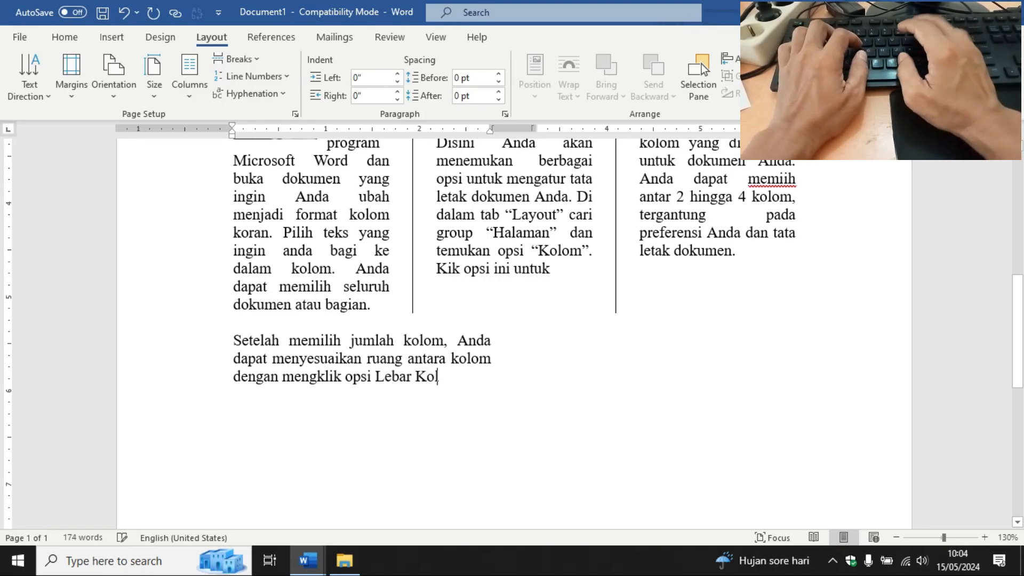
type("om di group Ko")
type("lom di tab layout.")
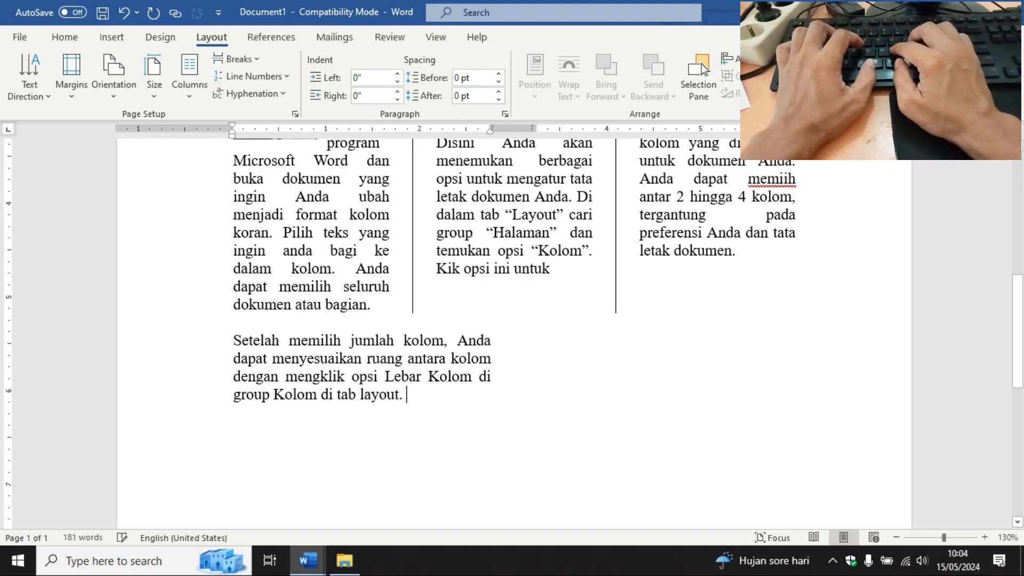
Step: Continue the first column's paragraph with "Ini memungkinkan anda untuk menyesuaikan lebar setiap kolom Setelah mengatur jumlah"
type(" Ini memun")
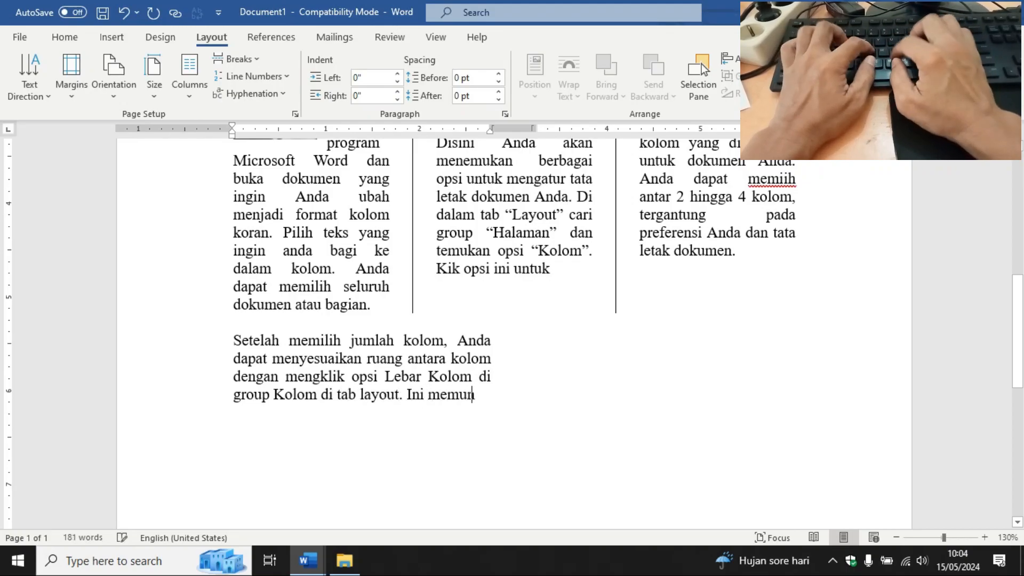
type("gkinkan anda m")
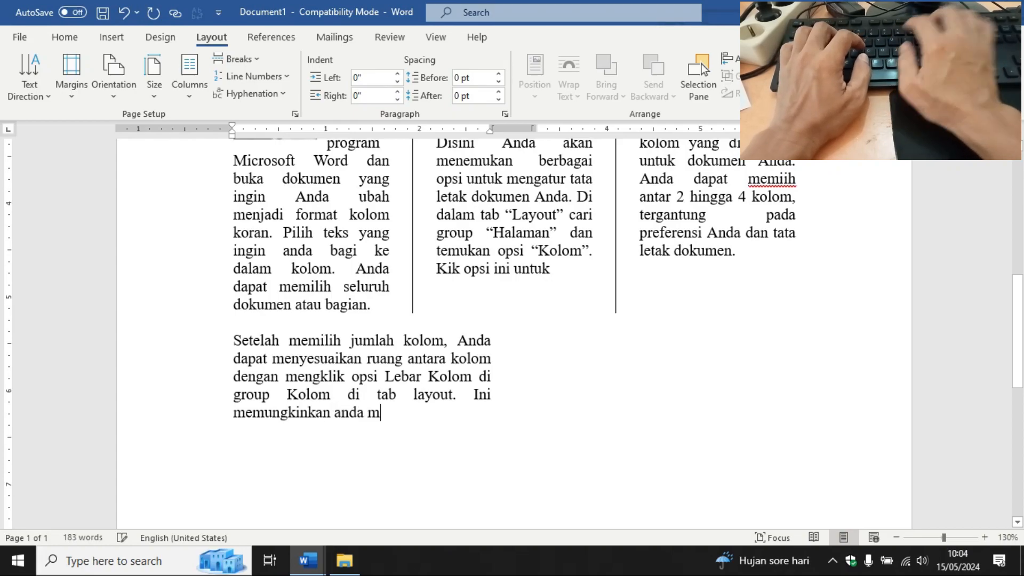
key("BackSpace")
type("untuk menyes")
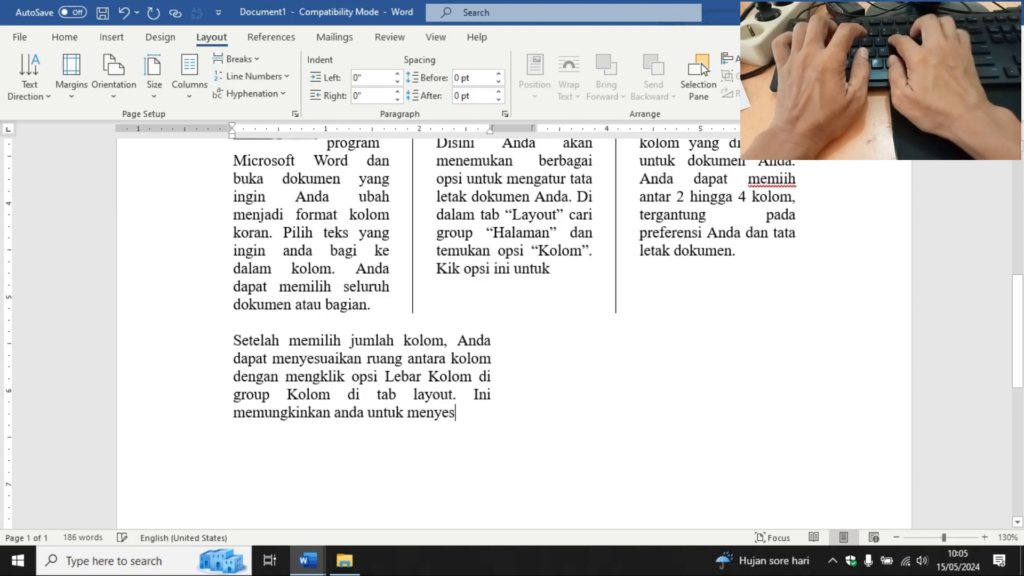
type("uaikan leba")
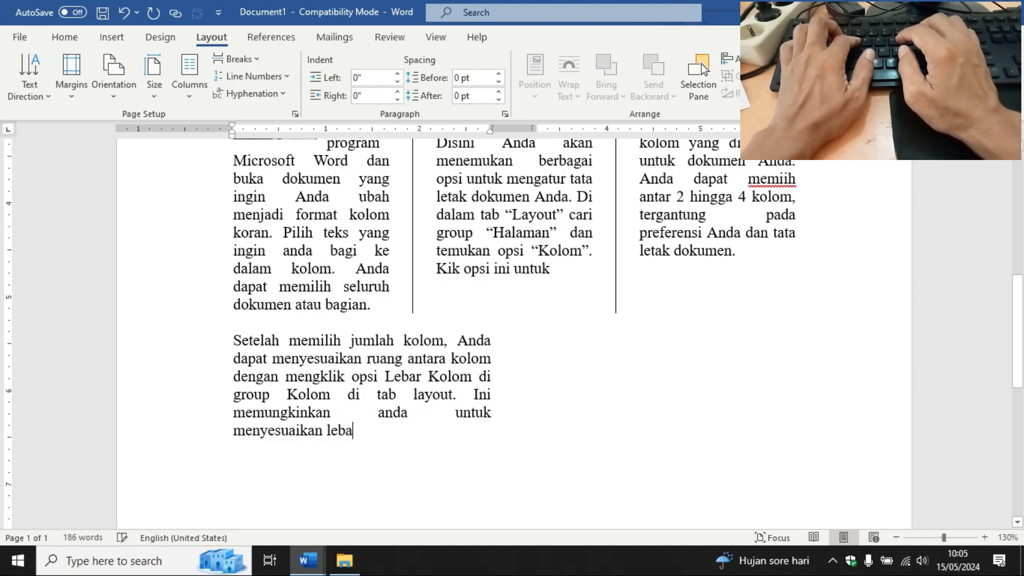
type("r seti")
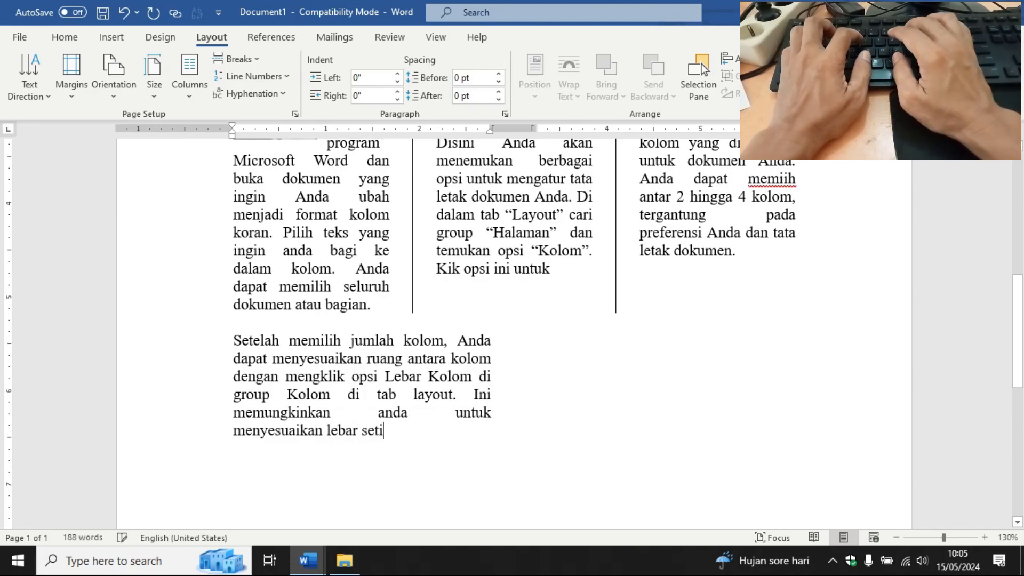
type("ap kolom S")
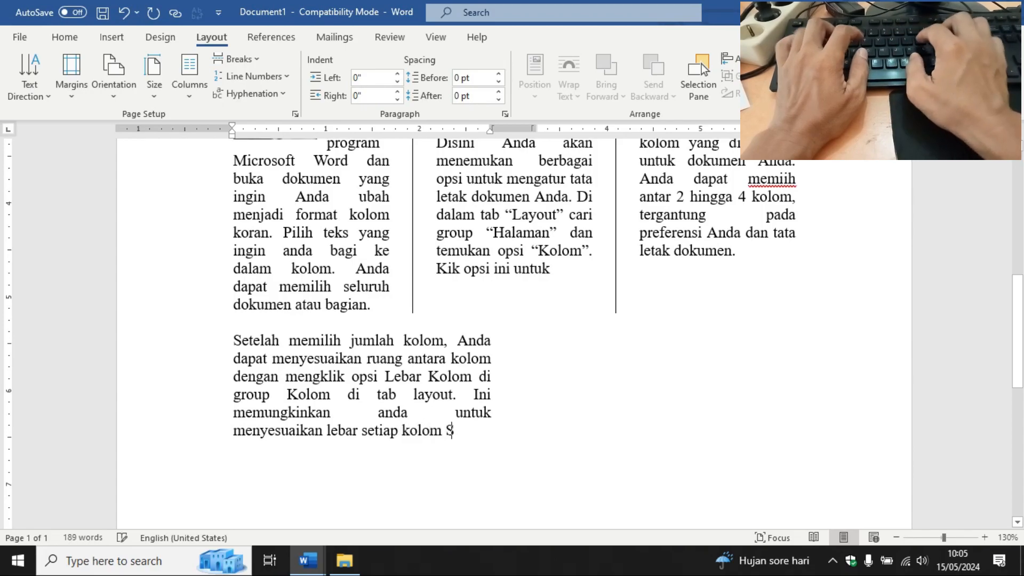
type("etelah mengatur j")
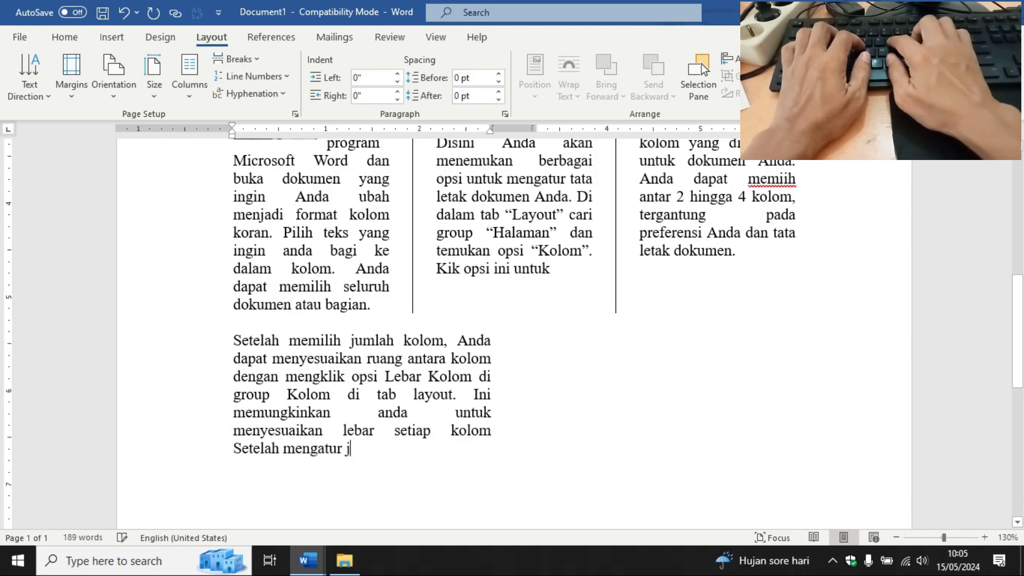
type("umah")
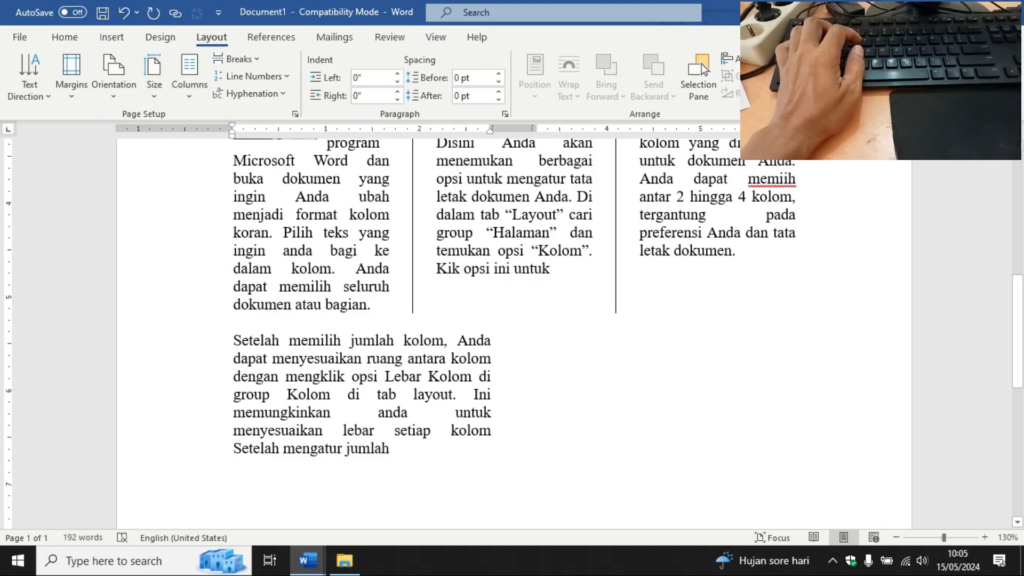
Step: Check in KOLOM KORAN.docx where the first column's text ends and the second begins, and return to Document1
mouse_move(309, 560)
left_click(264, 520)
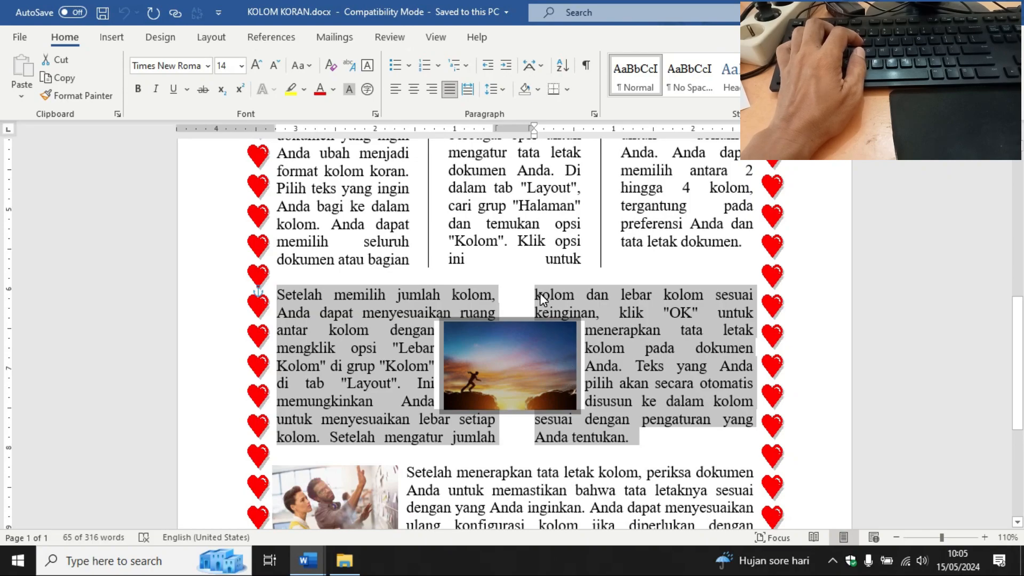
mouse_move(308, 560)
left_click(406, 481)
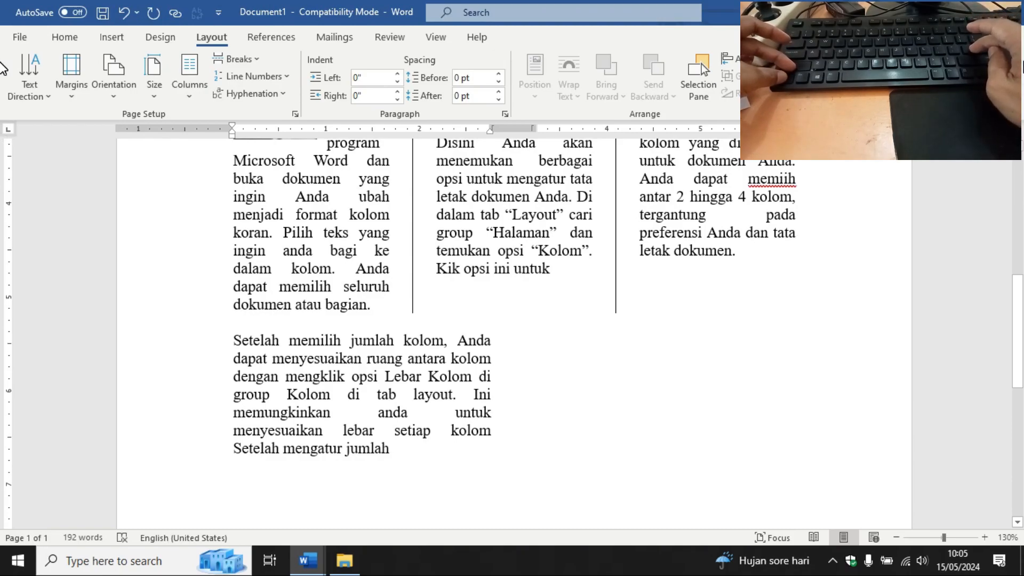
Step: Insert a column break and start the second column with "Kolom dan lebar kolom sesuai keinginan. Klik OK untuk menetapkan tata letak kolom pada dokumen Anda."
key("ctrl+shift+Return")
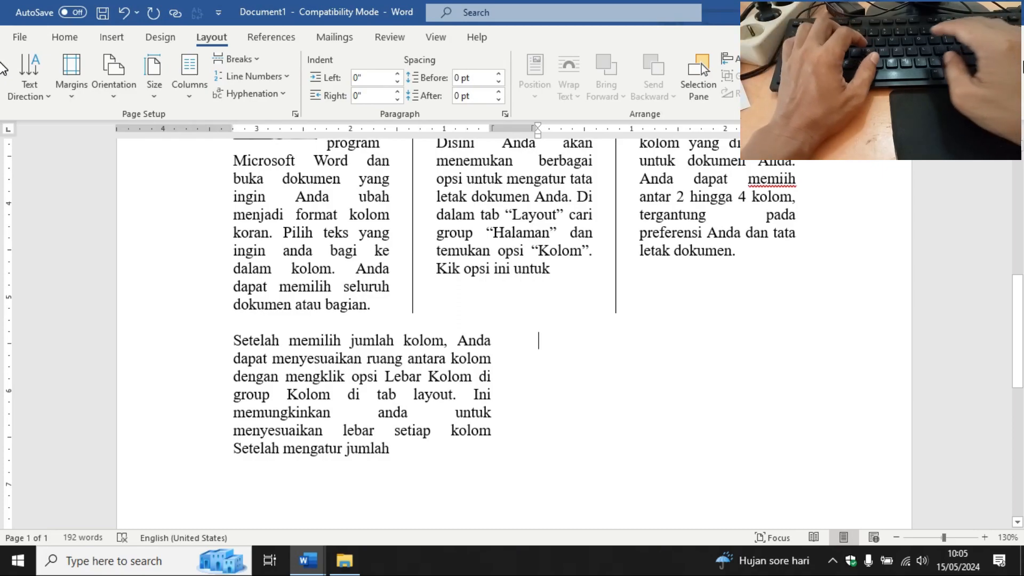
type("kolom ")
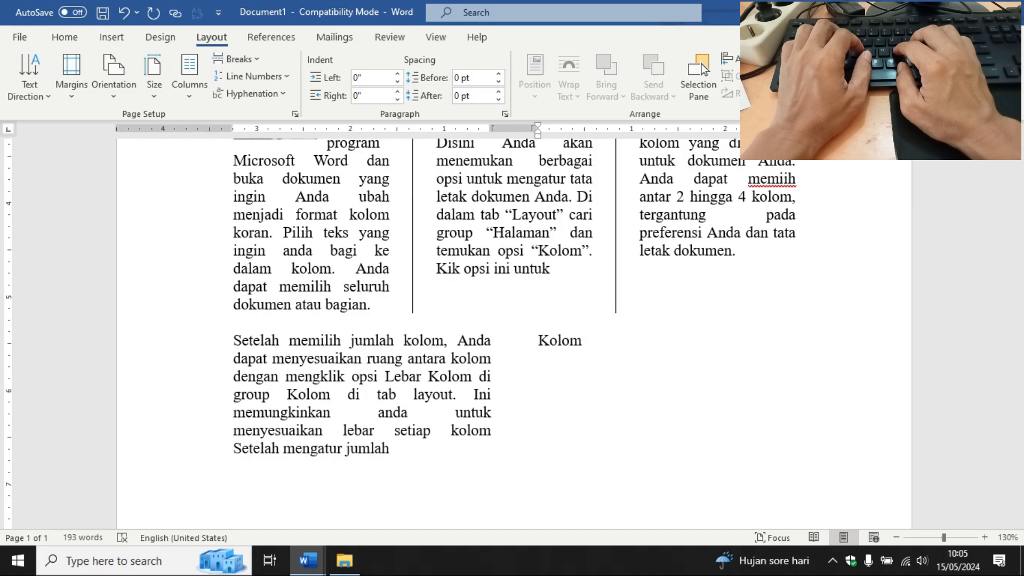
type("dan le")
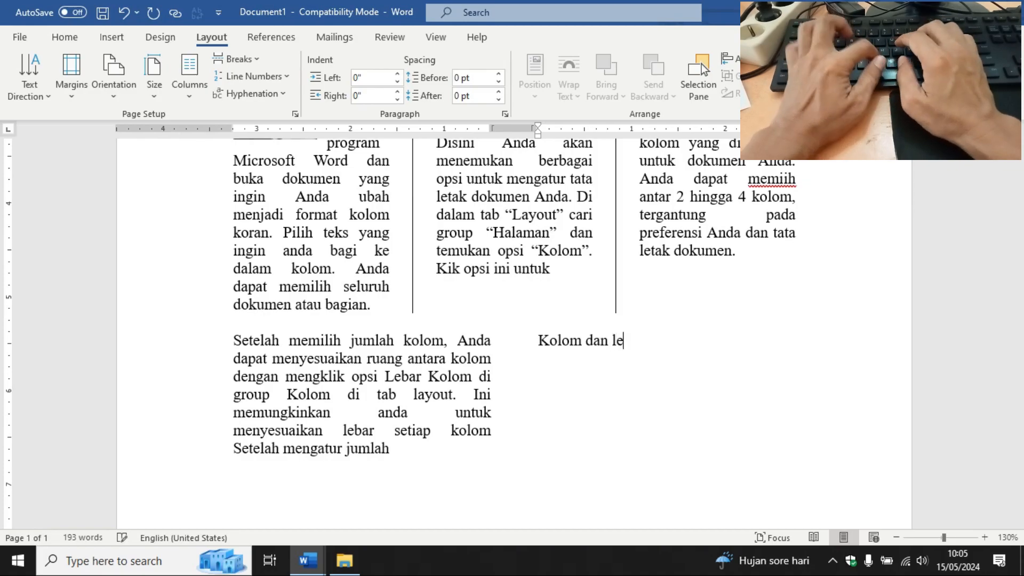
type("bar kolom sesu")
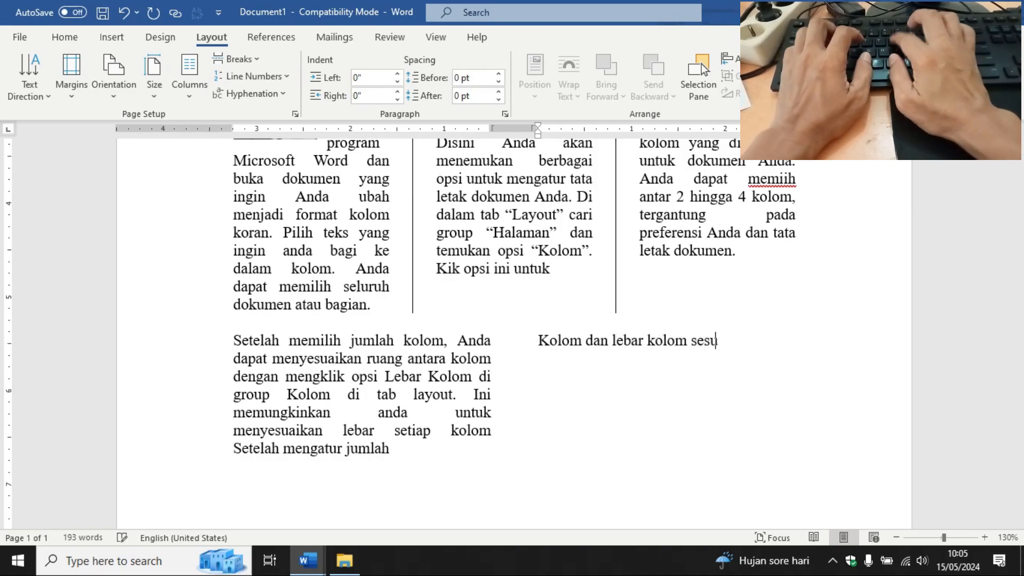
type("ai keinginan. Klik OK untuk menetapkan tata letak kolom pada dokumen Anda. ")
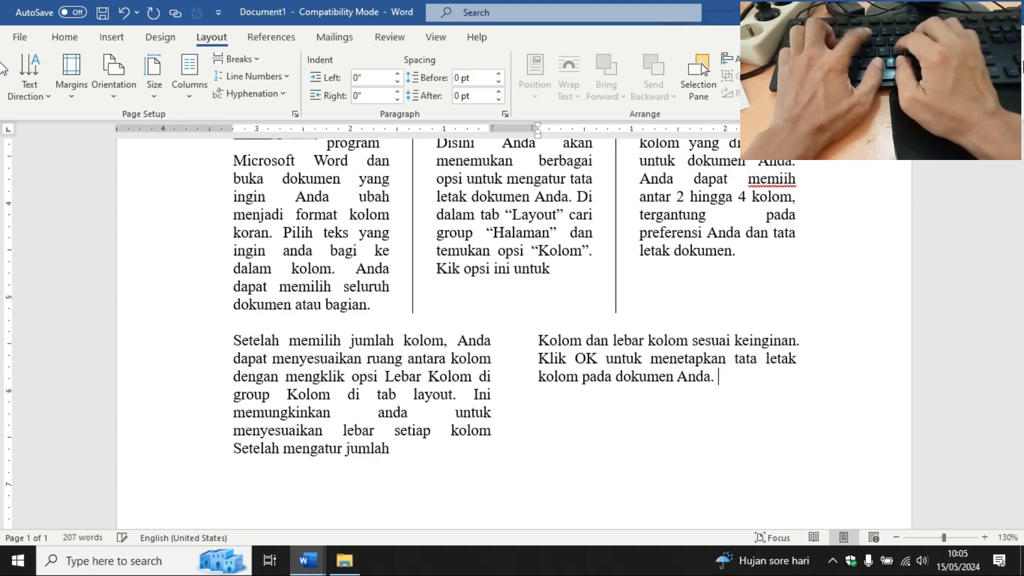
Step: Continue the second column with "Teks yang Anda pilih akan secara otomatis disusun ke dalam kolom sesuai dengan pengaturan yang Anda temukan."
type("Teks yang Anda ")
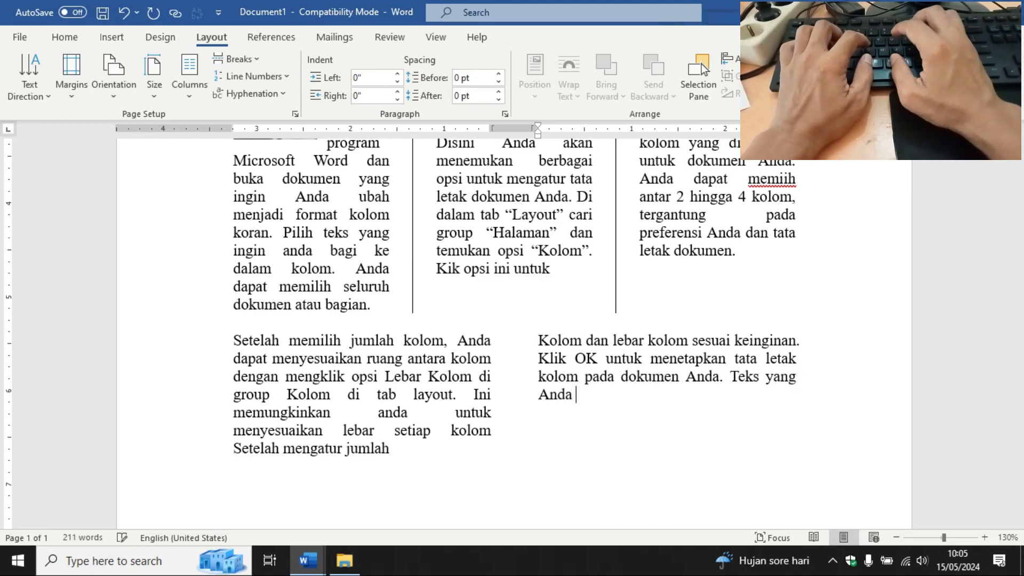
type("pilih aakan secara otomatis d")
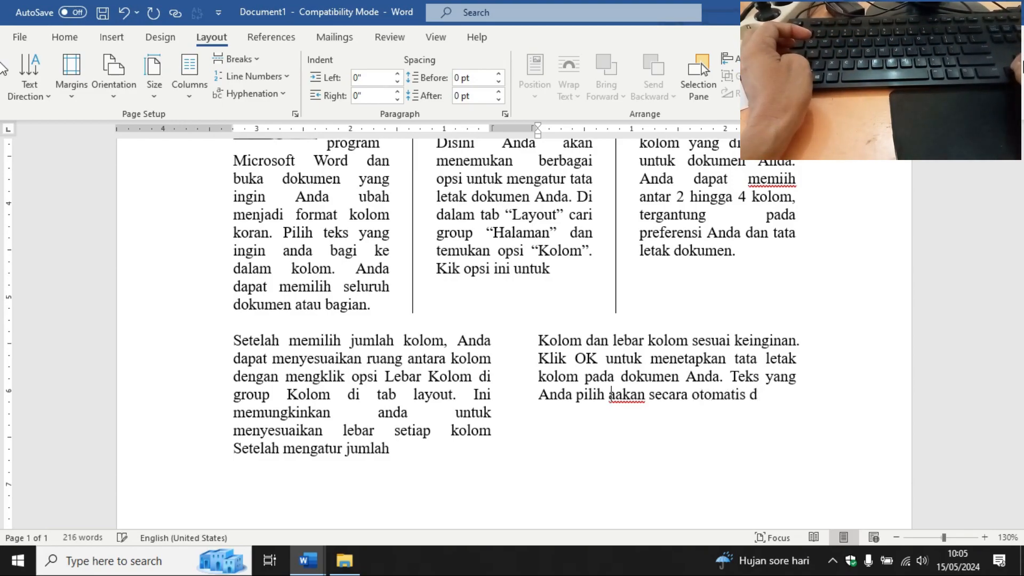
key("Delete")
key("End")
type("i")
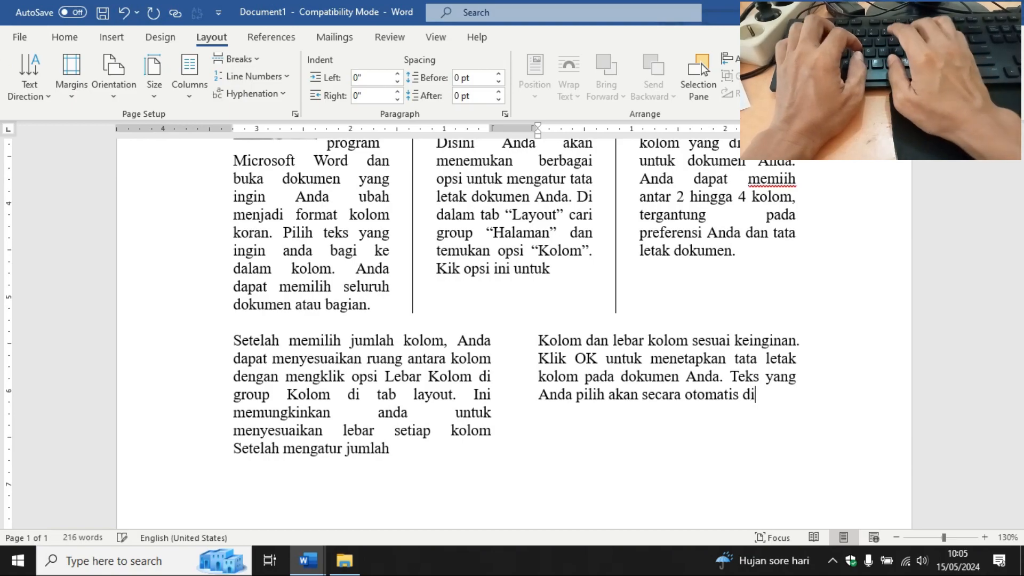
type("susun ke dalam kolom sesuai denga")
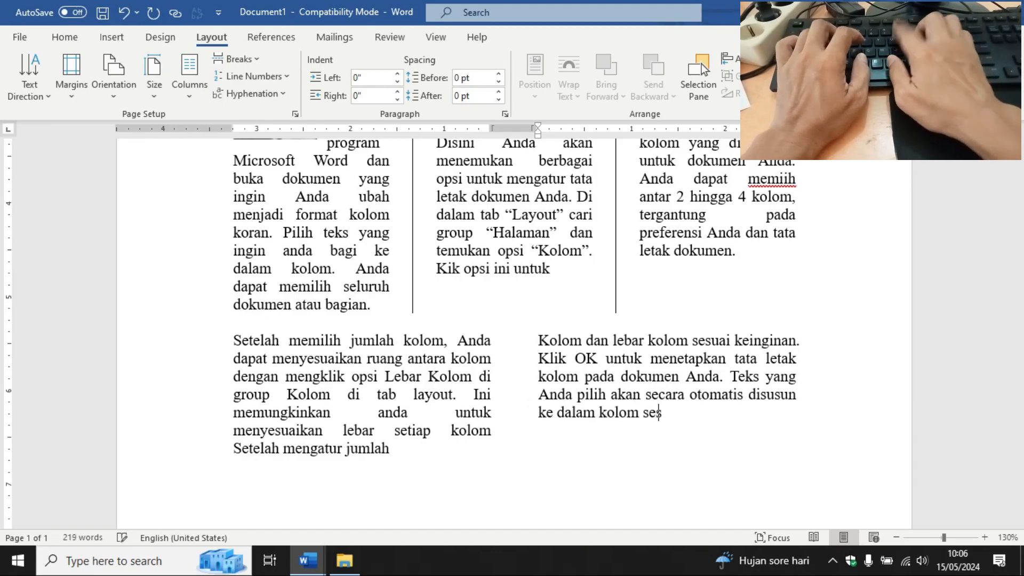
type("n pengaturan yang And")
type("a temukan.")
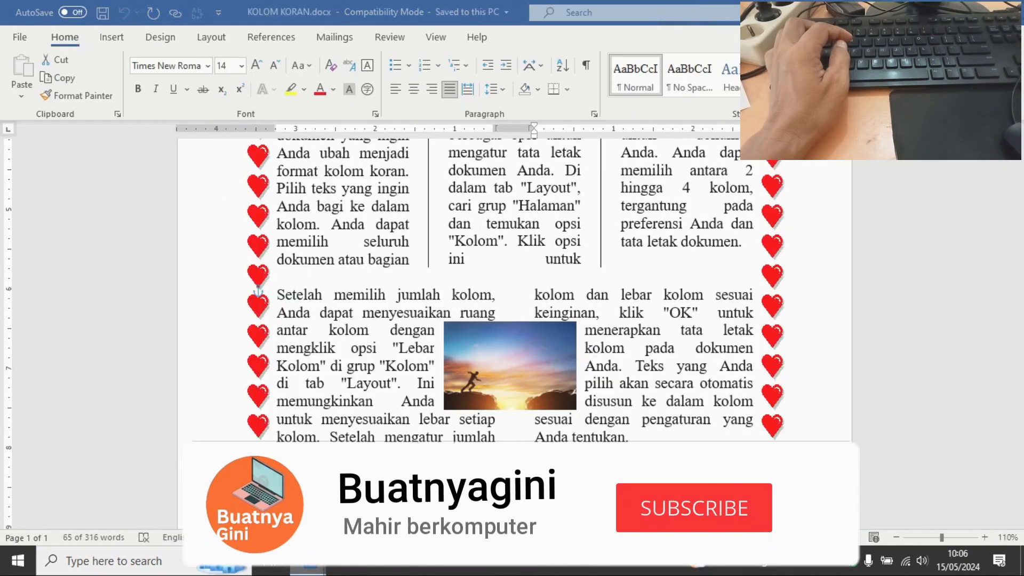
Step: Examine the wrapped picture between the two columns in KOLOM KORAN.docx and return to Document1
scroll(471, 290, "down", 2)
left_click(477, 272)
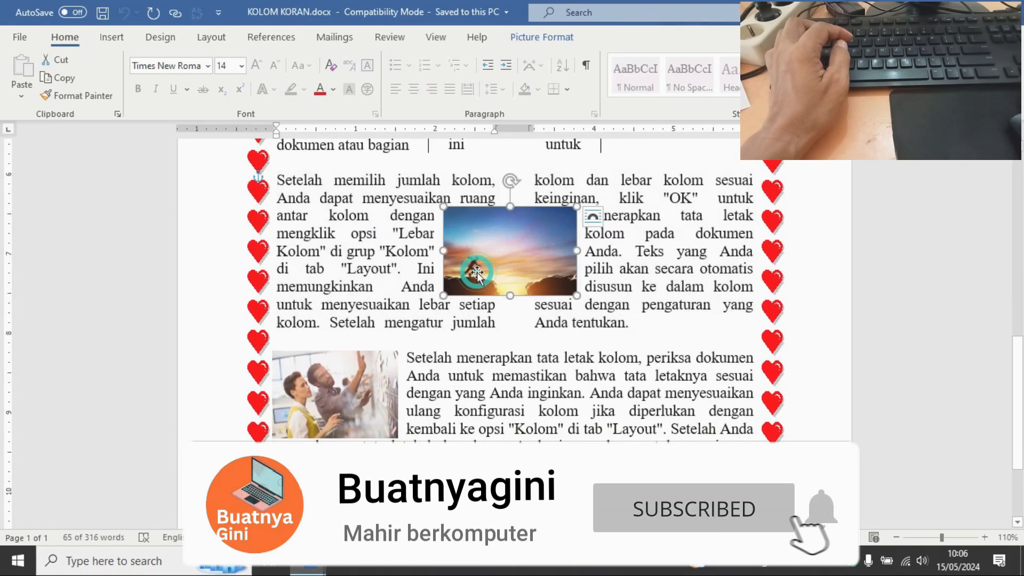
left_click(368, 237)
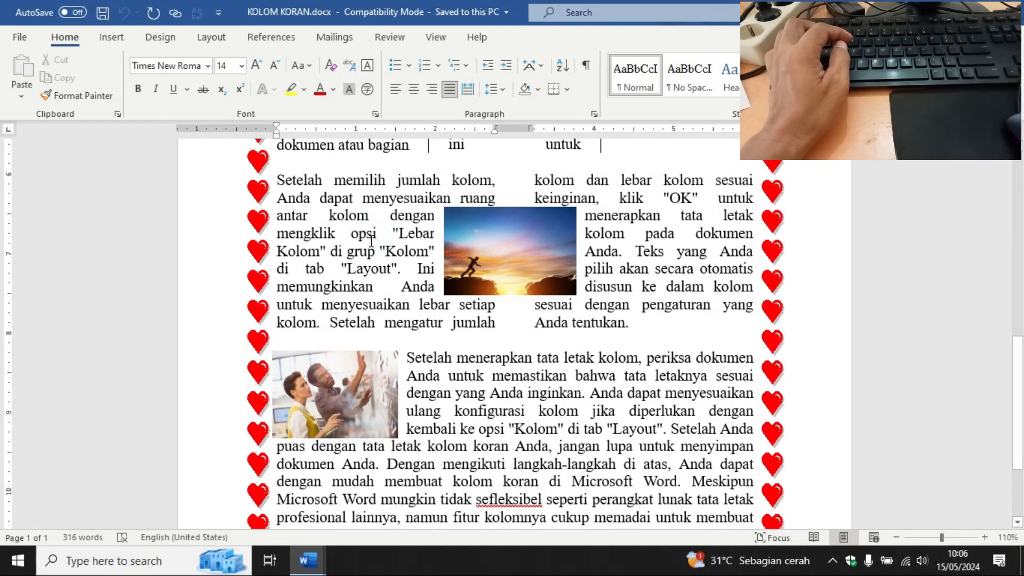
mouse_move(307, 560)
left_click(379, 496)
Step: Insert the picture images (1).jpg from the TUTORIAL WORD folder within the word "layout" in the first column's paragraph
scroll(422, 344, "up", 3)
scroll(425, 342, "down", 3)
left_click(414, 367)
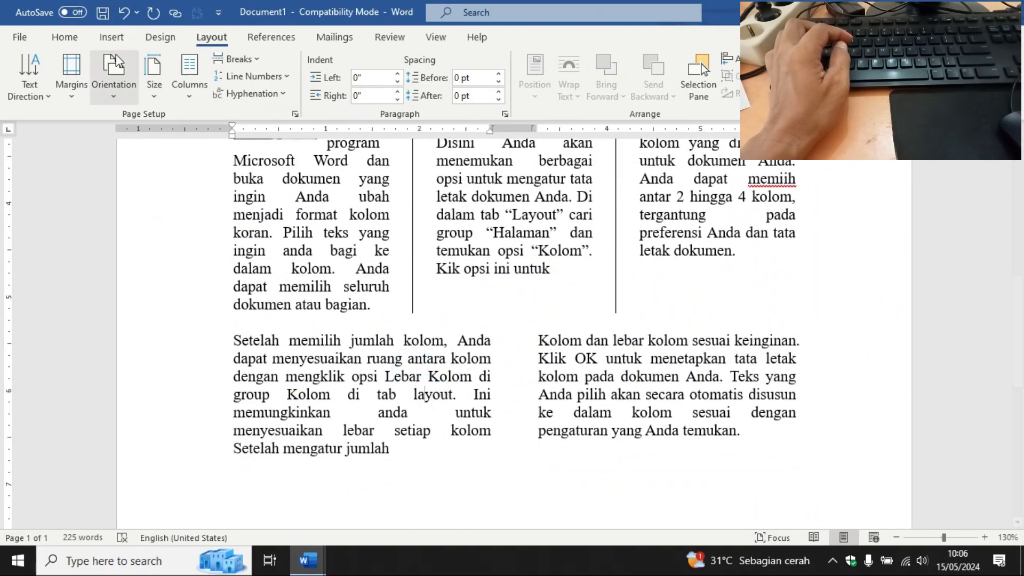
left_click(111, 37)
left_click(151, 90)
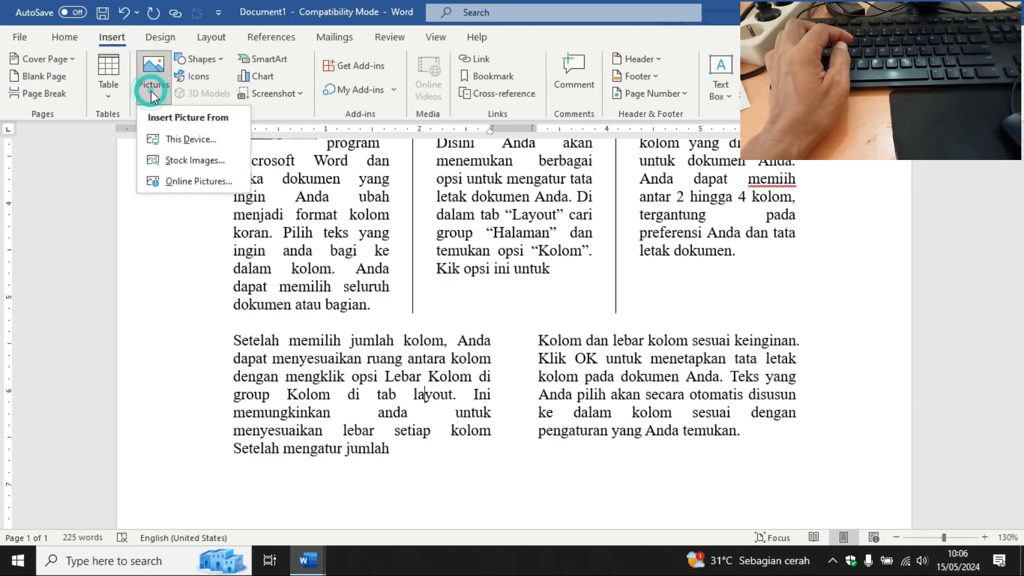
left_click(181, 139)
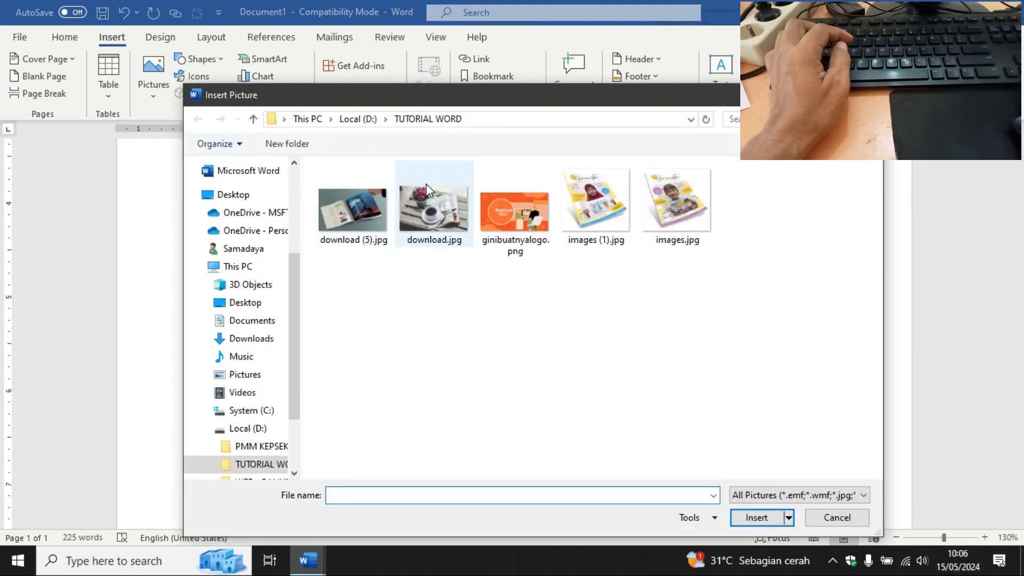
left_click(589, 198)
left_click(746, 517)
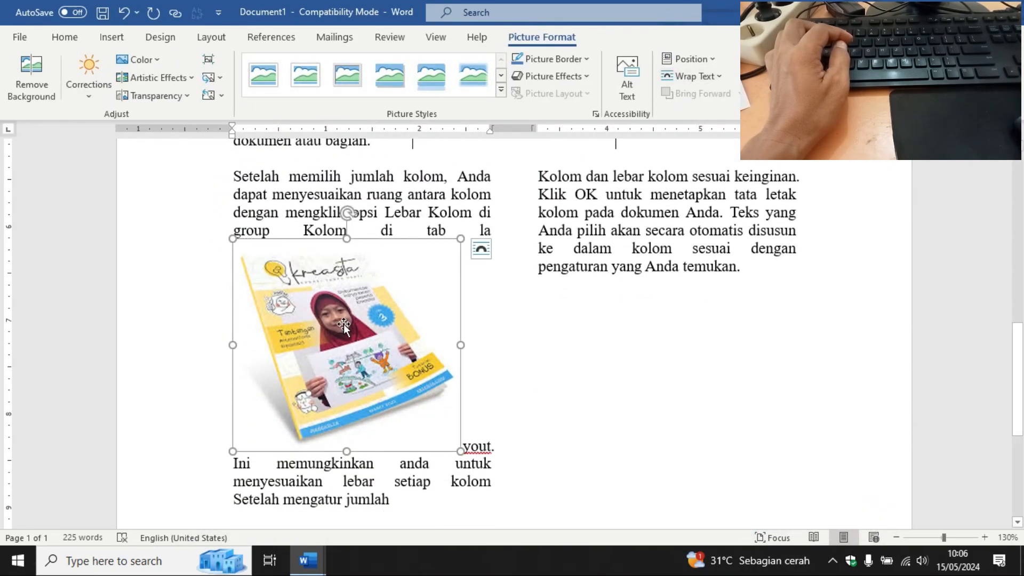
Step: Make the text wrap around the inserted picture, then shrink the picture and place it between the two columns
left_click(458, 205)
left_click(421, 283)
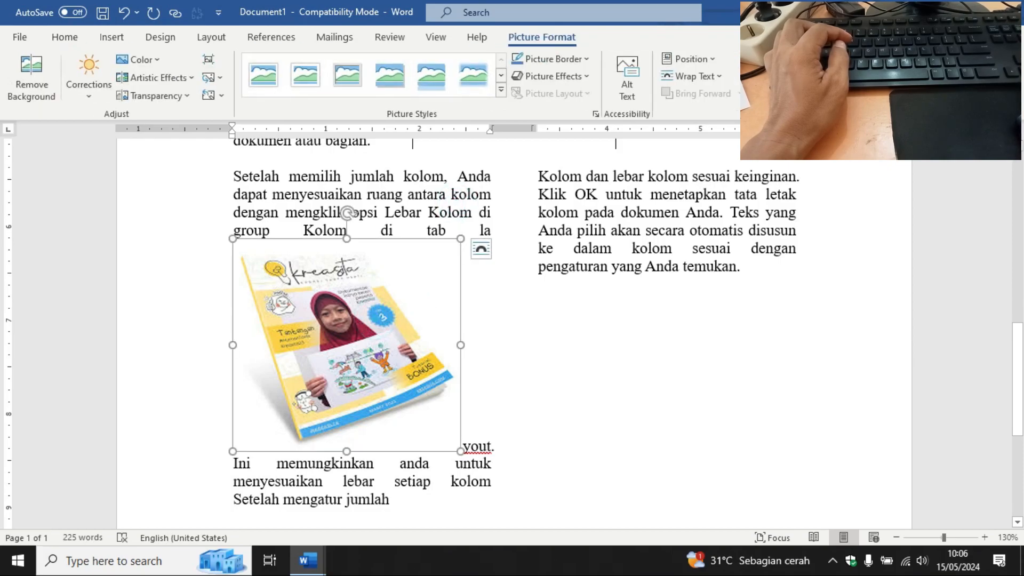
left_click(718, 77)
left_click(711, 140)
left_click_drag(381, 320, 531, 291)
left_click_drag(617, 419, 529, 247)
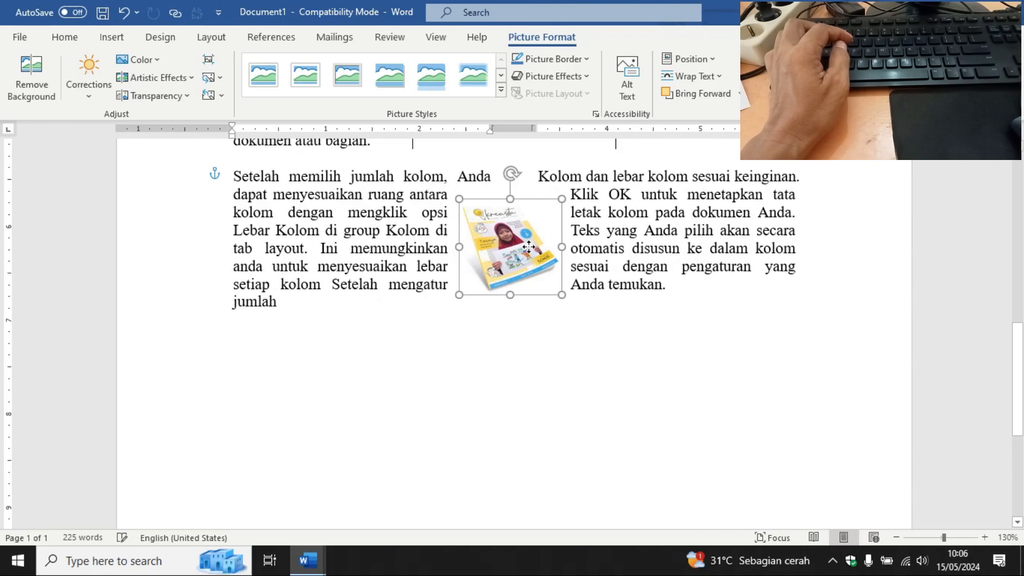
Step: Switch the layout to one column from this point forward, starting on the empty line below the second column's text
left_click(606, 343)
scroll(606, 343, "up", 1)
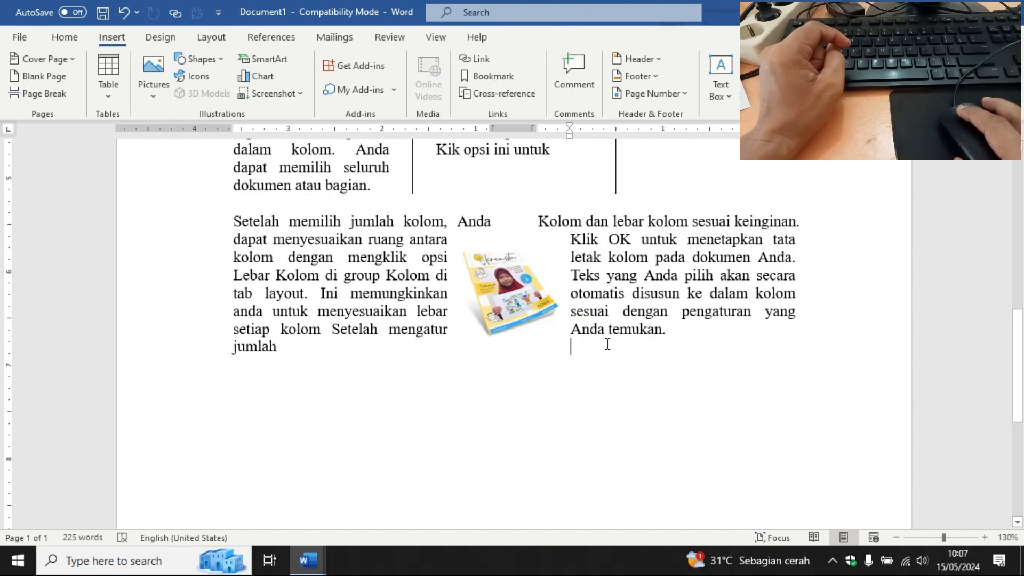
double_click(574, 347)
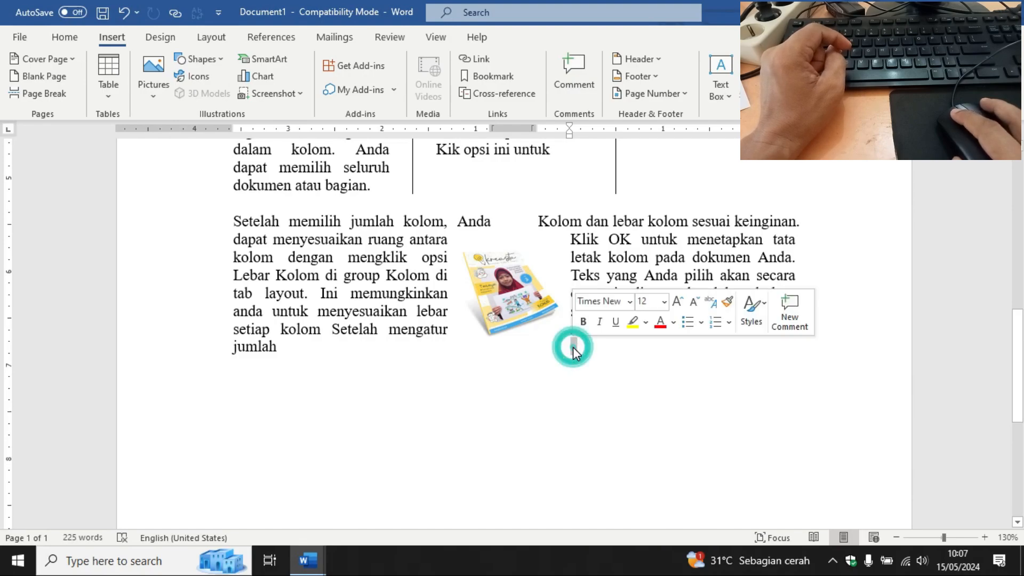
left_click(576, 344)
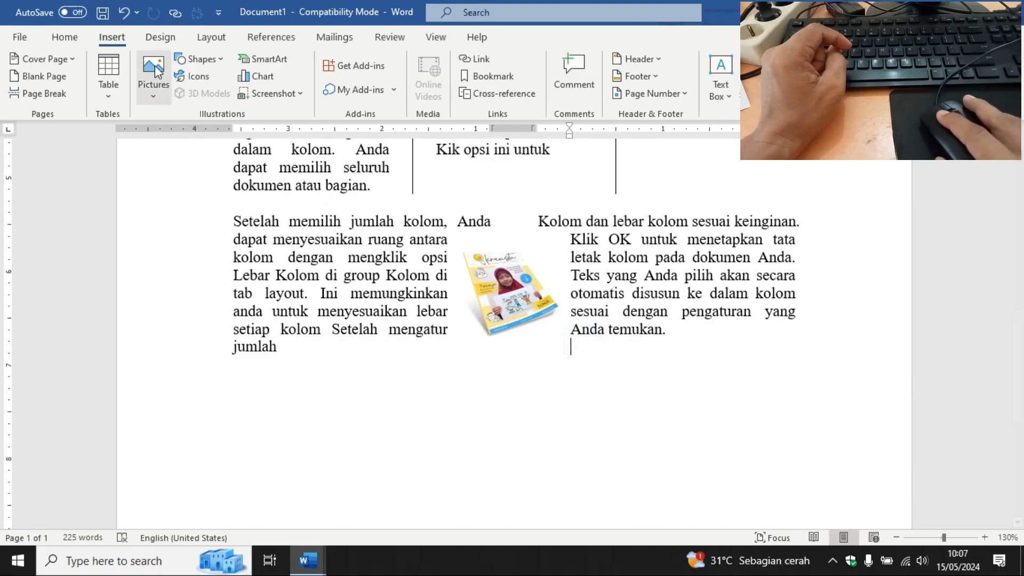
left_click(214, 37)
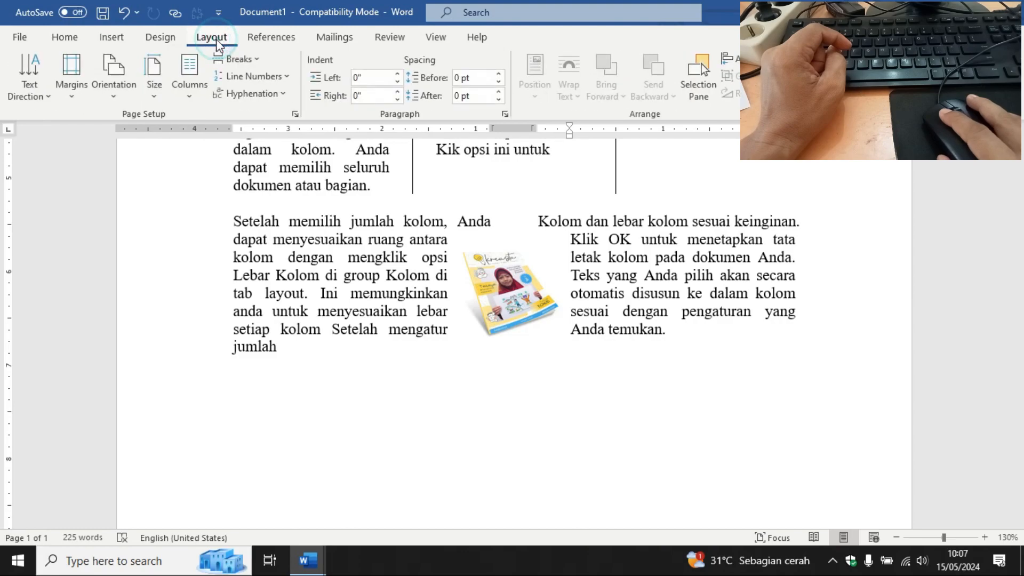
left_click(190, 100)
left_click(231, 292)
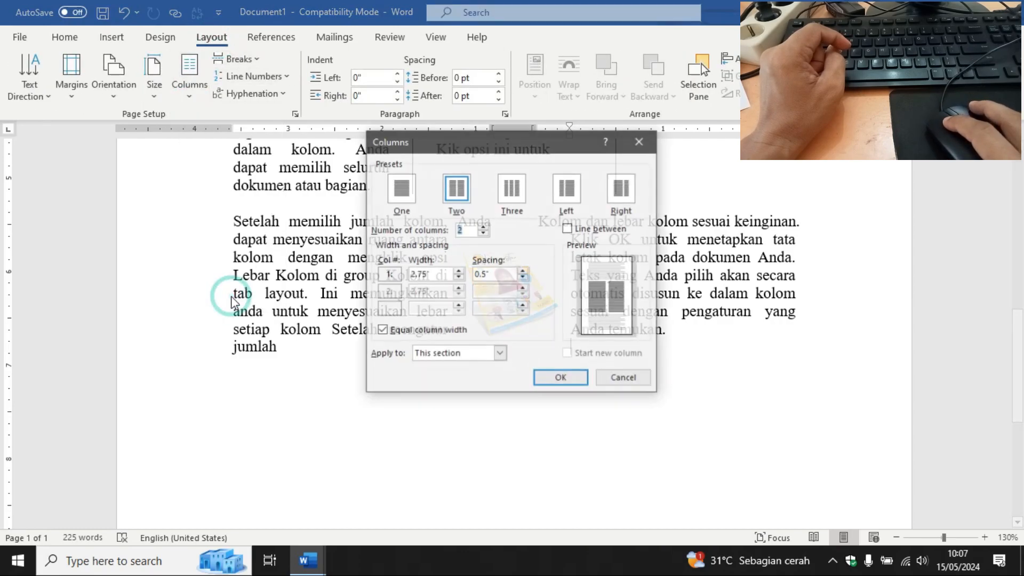
left_click(400, 191)
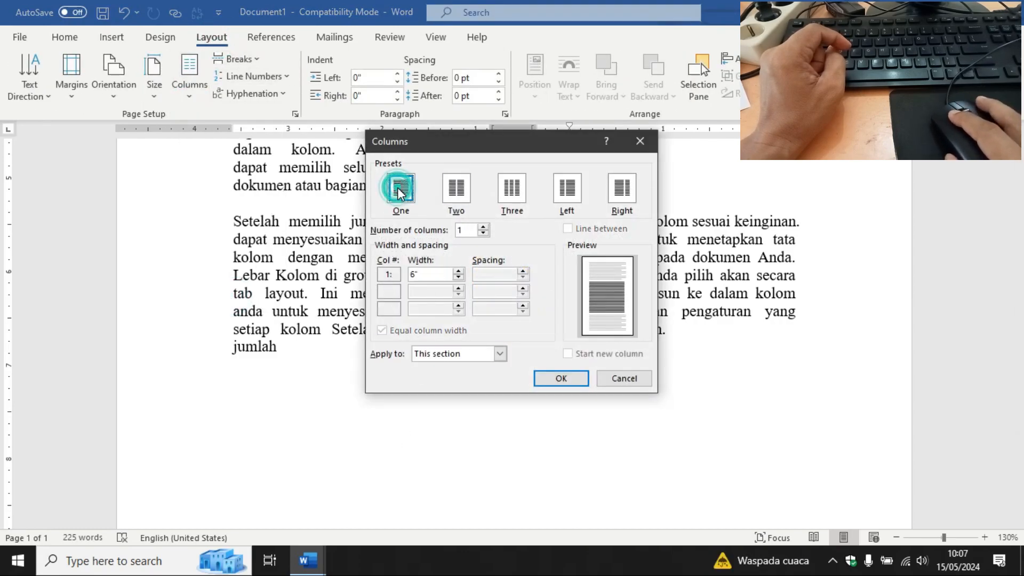
left_click(465, 352)
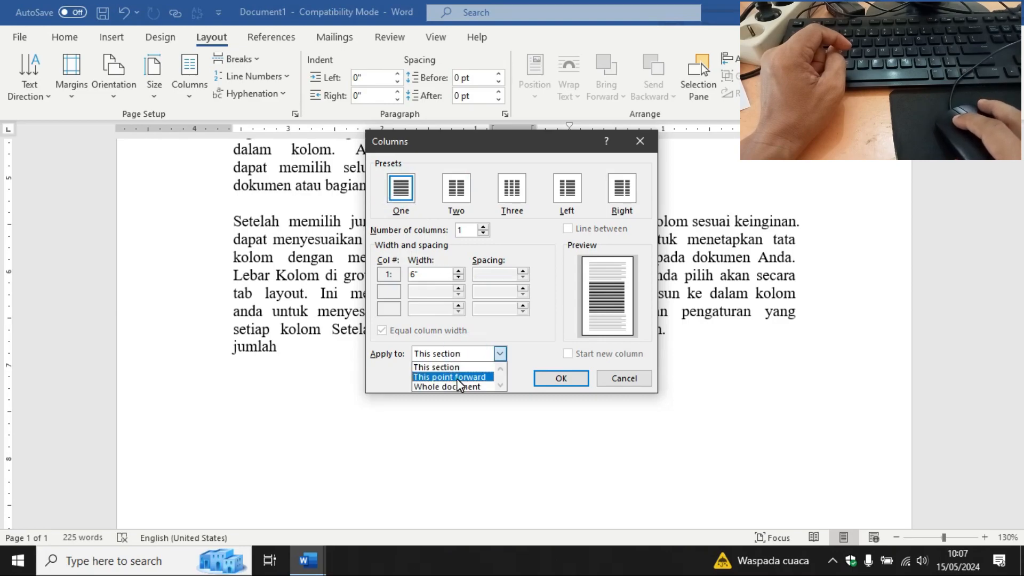
left_click(456, 378)
left_click(552, 383)
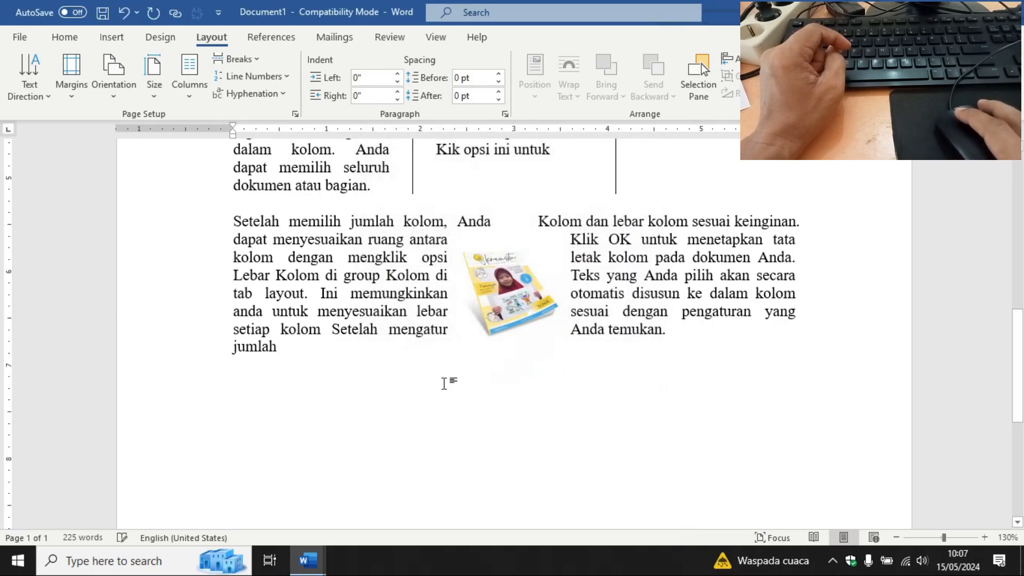
Step: Below a blank line, write "Setelah menerpakan tata letak kolom, periksa dokumen Anda untuk memastikan bahwa tata letaknya sesuai dengan yang Anda inginkan."
key("Return")
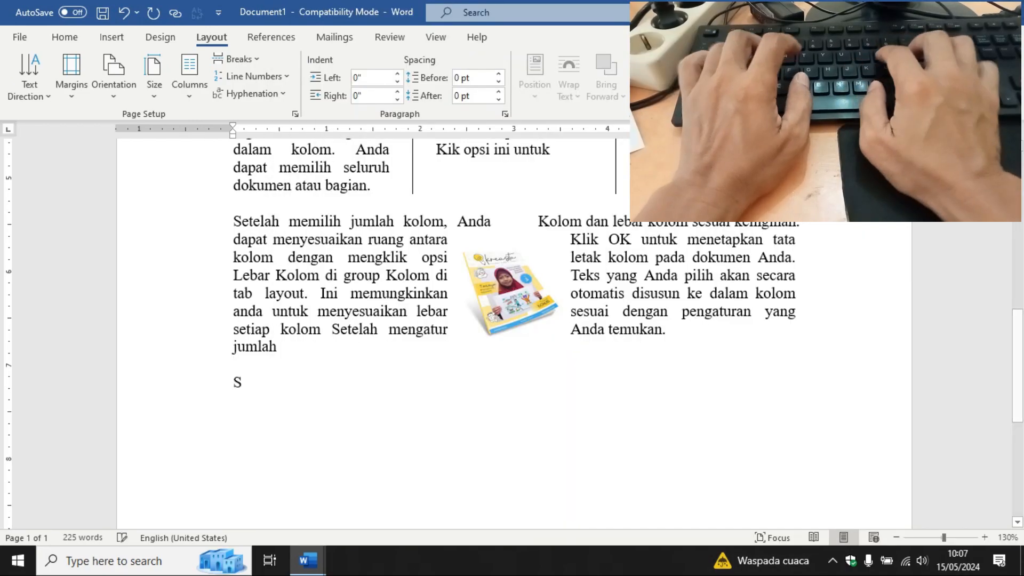
type("Setelah ")
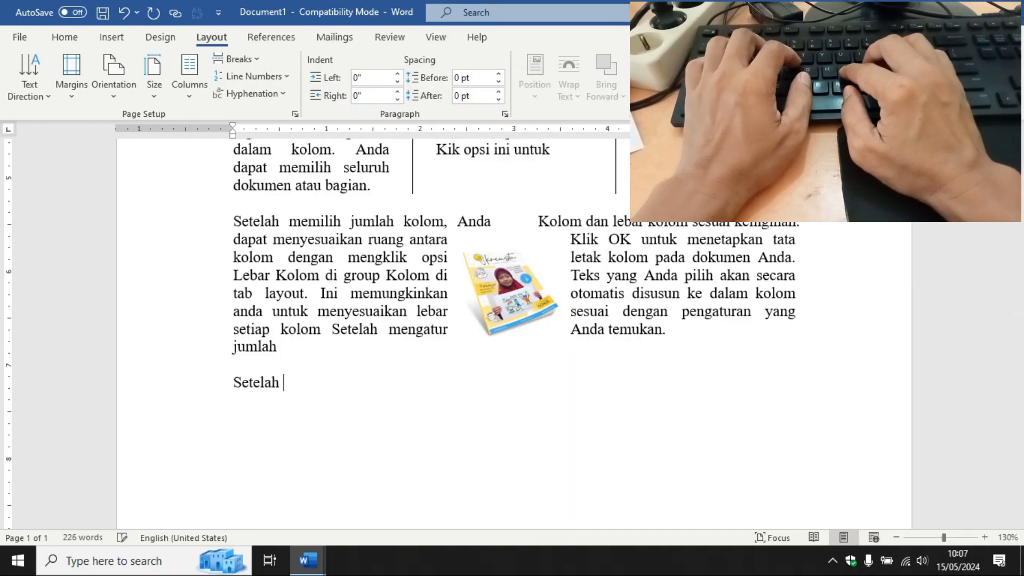
type("menerpakan tata letak kolom, ")
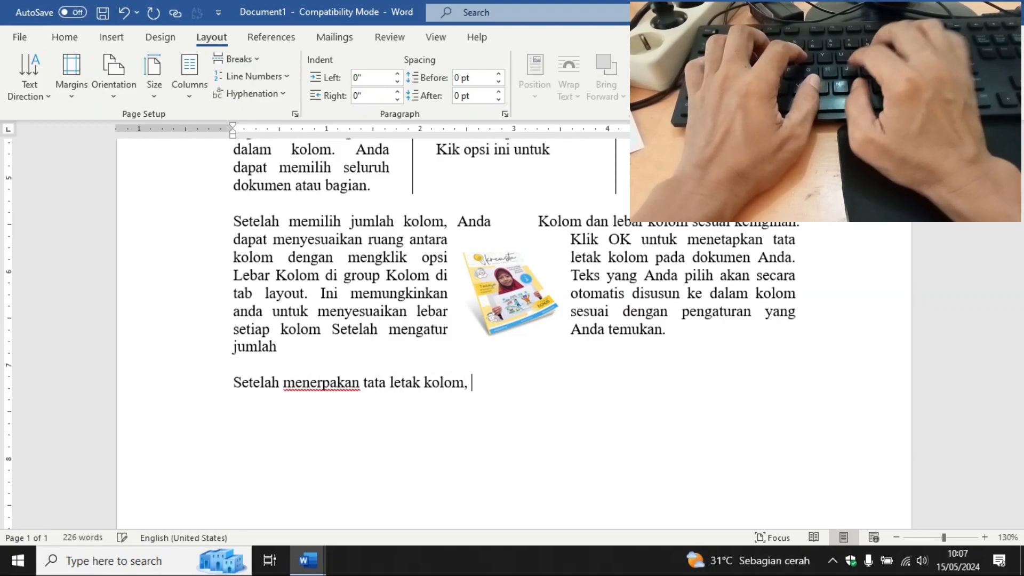
type(" periksa")
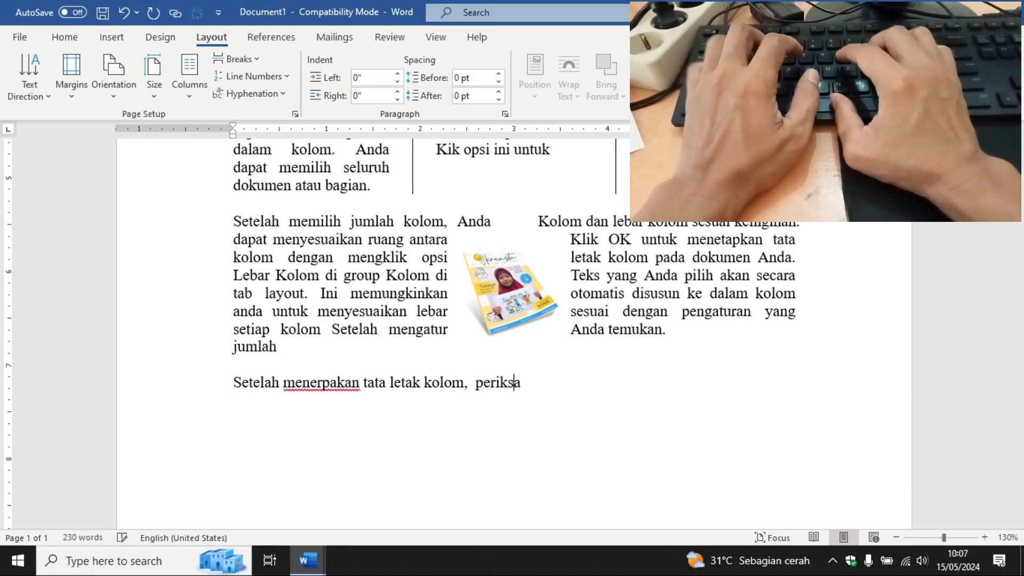
type(" dokumen Anda untuk memast")
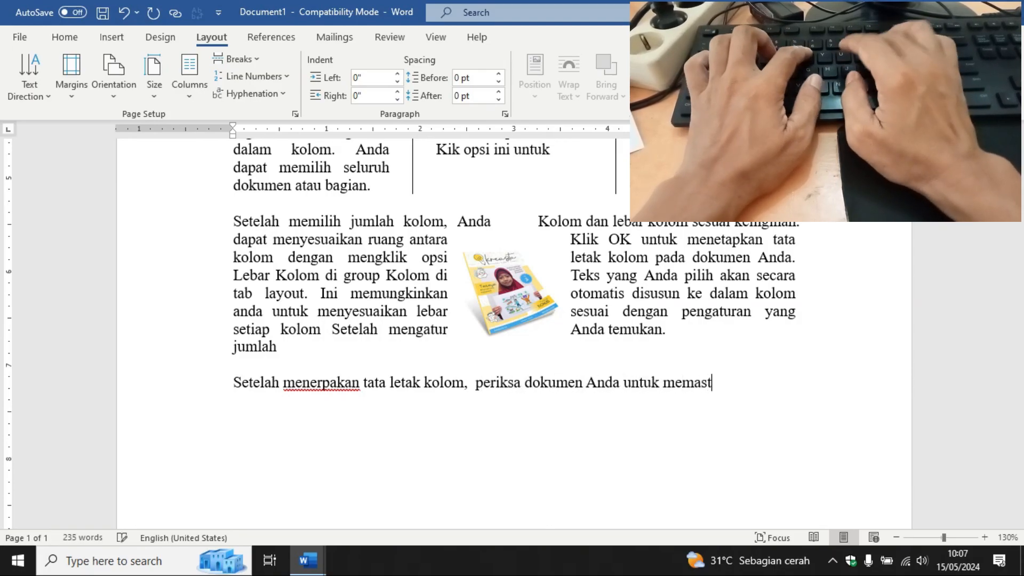
type("bahwa tata letaknya sesuai dengan yang Anda inginkan.")
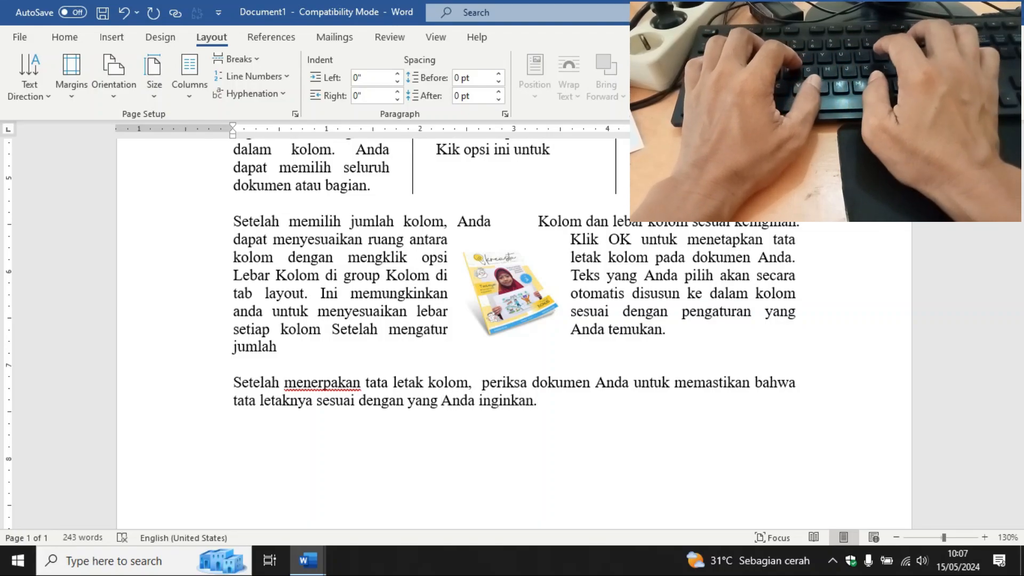
Step: Continue the paragraph with "Anda dapat menyesuaiakn ulang konfigurasi kolom jika diperlukan dengan kembali ke opsi Kolom di tab layout."
type("Anda dapat menyesuaiakn ")
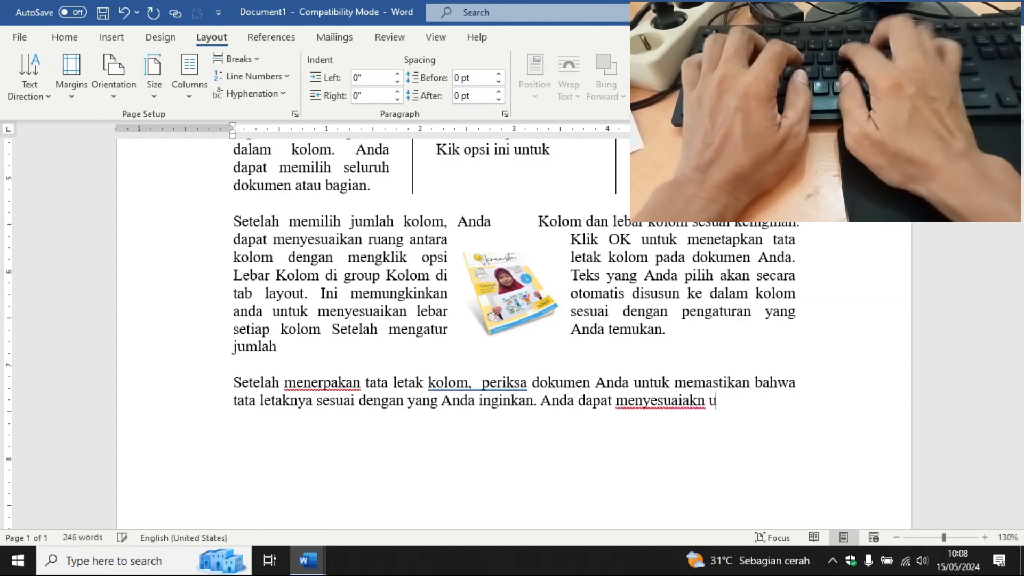
type("ulang konfigurasi kolom jika diperlukan")
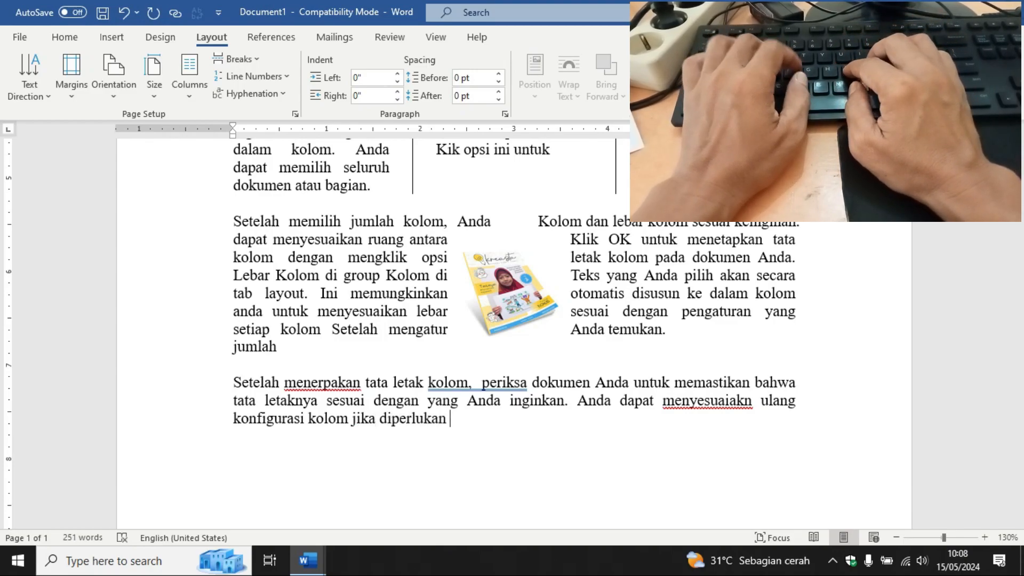
type("dengan kem")
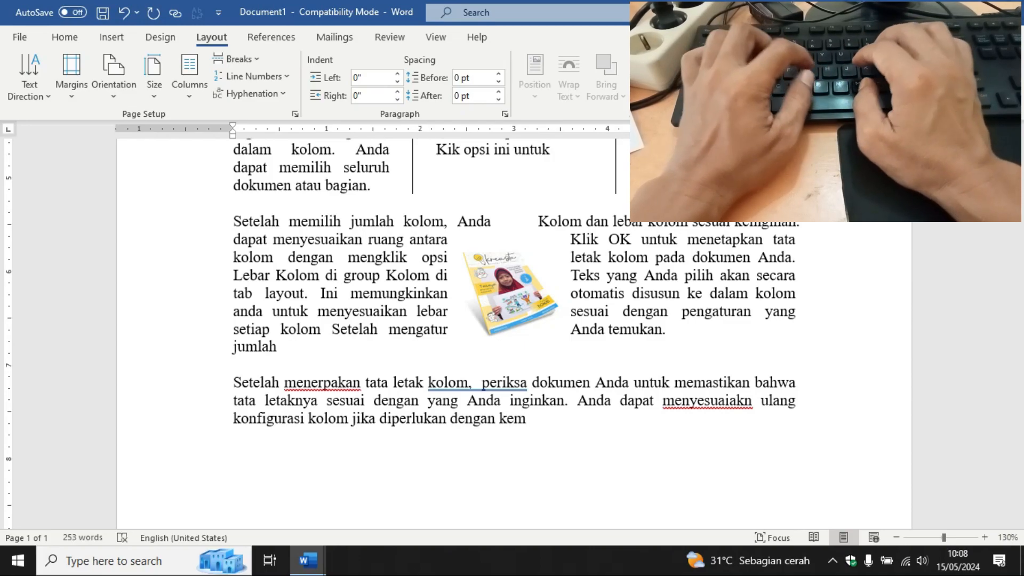
type("bali")
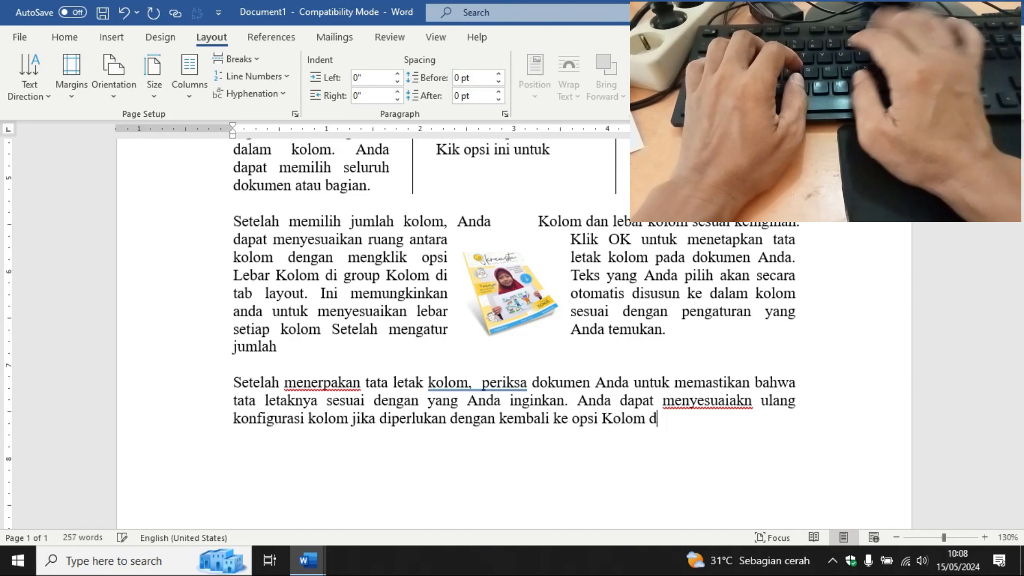
type("ke opsi Kolom di tab lay")
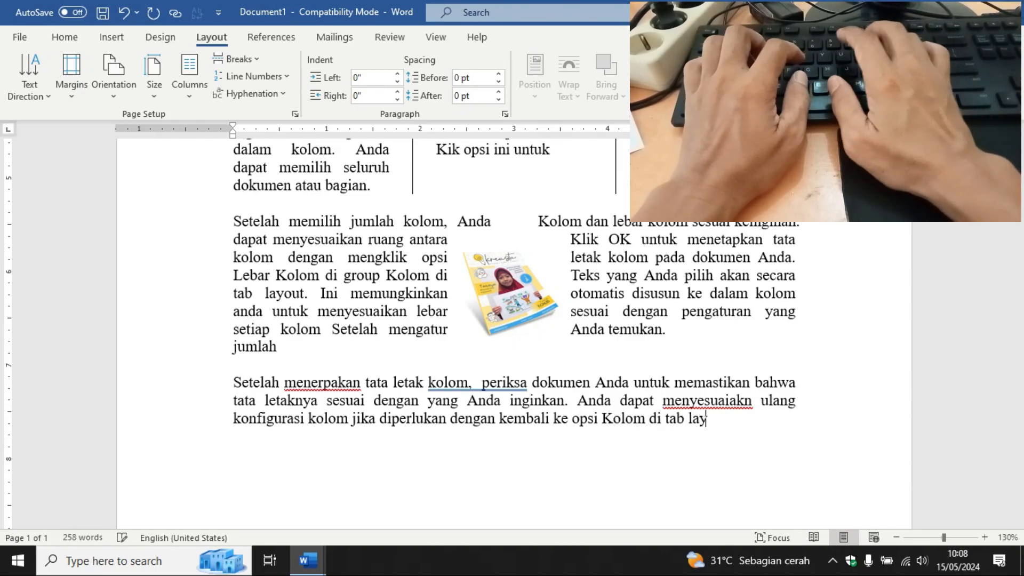
type("out. Setel")
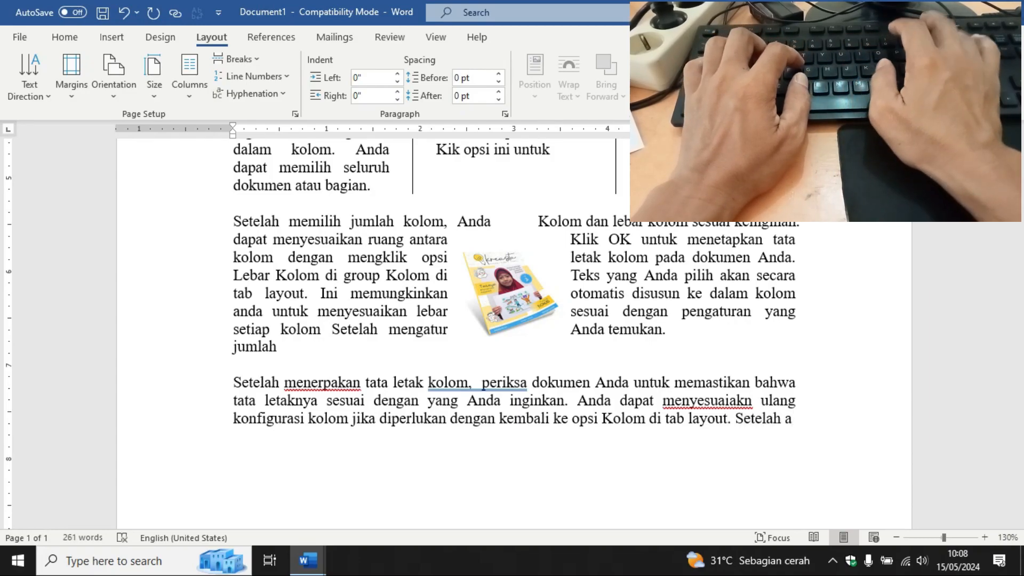
Step: Add the sentence "Setelah Anda puas denga tata letak kolom koran Anda, jangan lupa untuk menyimpan dokumen Anda."
type("ah Anda puas denga tata letak kolom k")
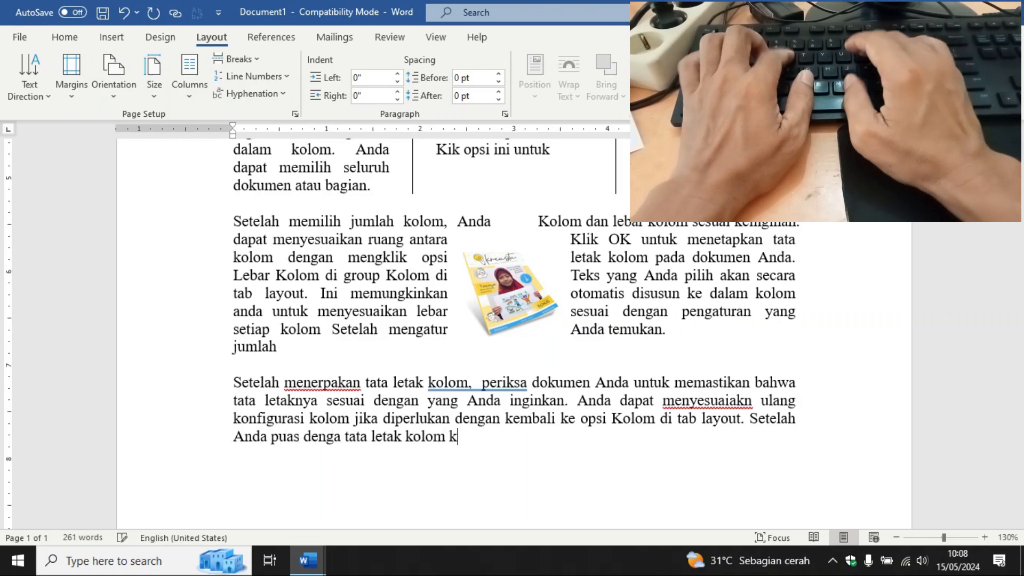
type("oran Anda, janga")
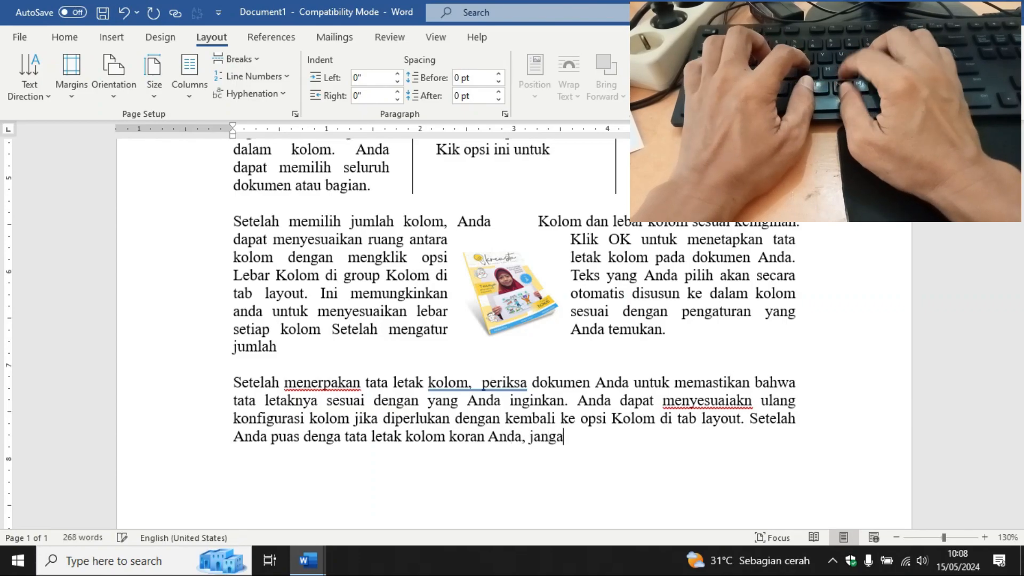
type("n lupa untuk menyimpan doku")
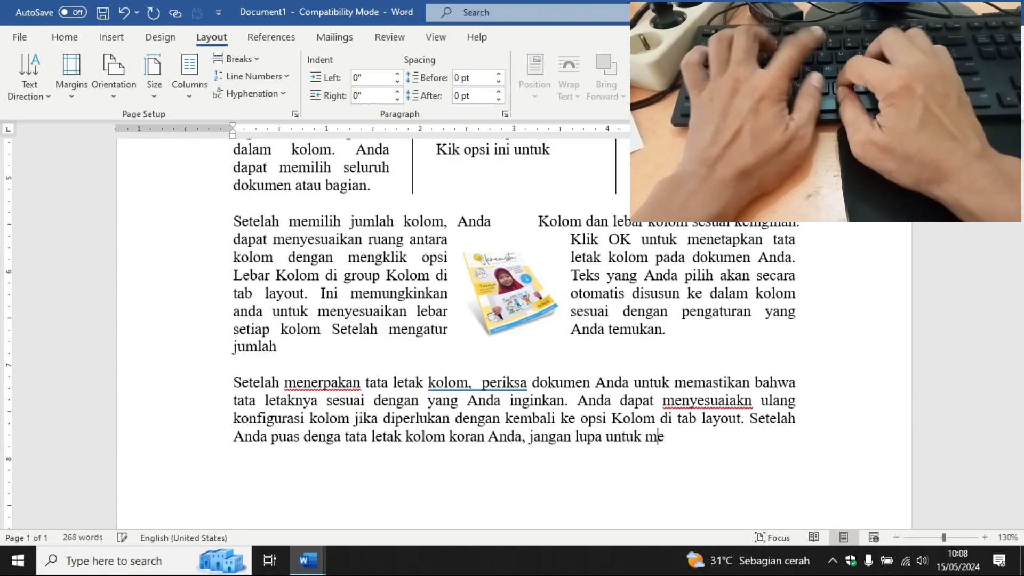
type("men")
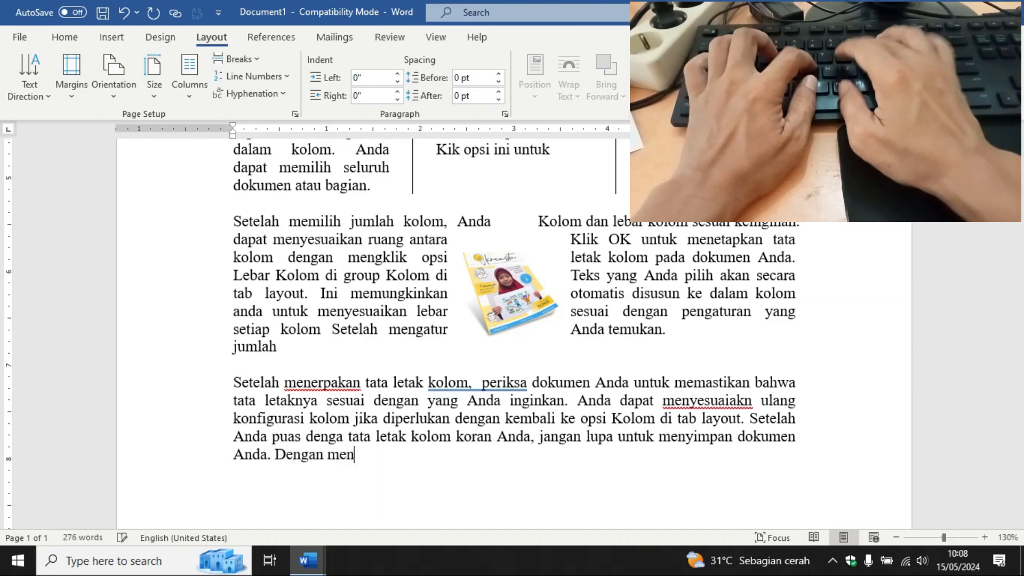
Step: Add the sentence "Dengan mengikuti langkah-langkah di atas, Anda dapat dengan mudah membuat kolom koran di Microsoft Word."
type(" Anda. Dengan mengikuti langkah-")
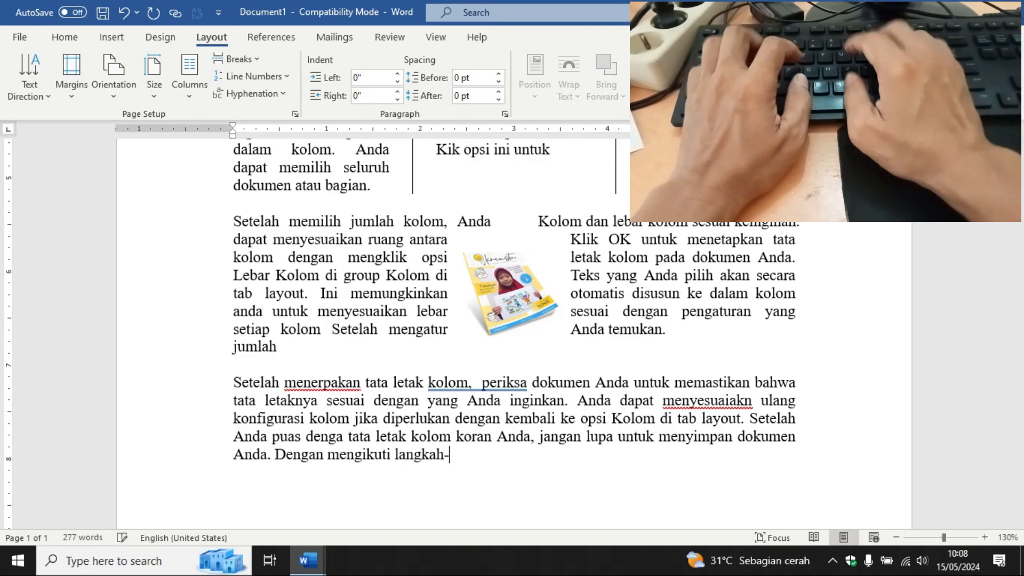
type("langkah di atas, Anda dapat")
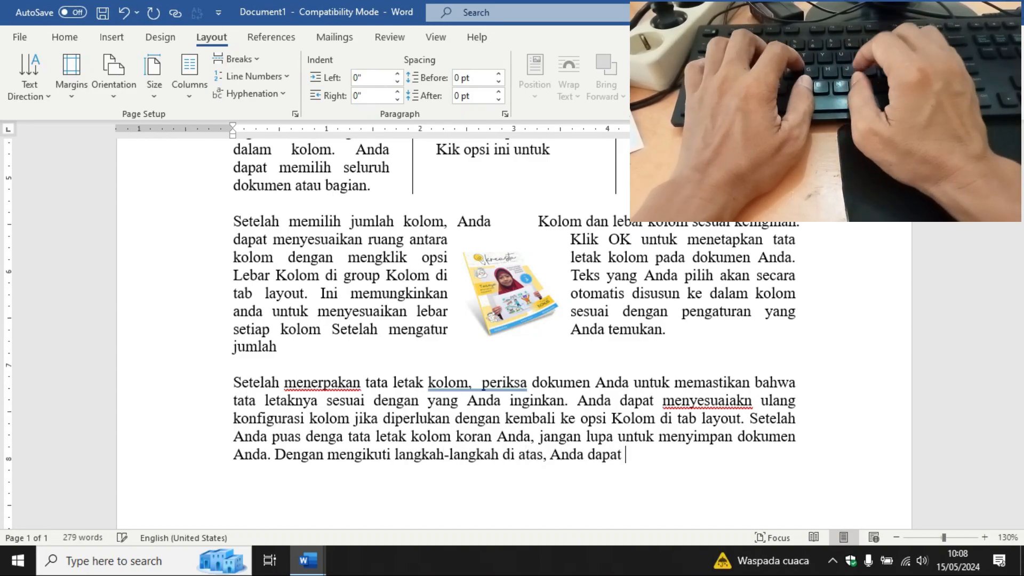
type(" dengan mudah membuat ko")
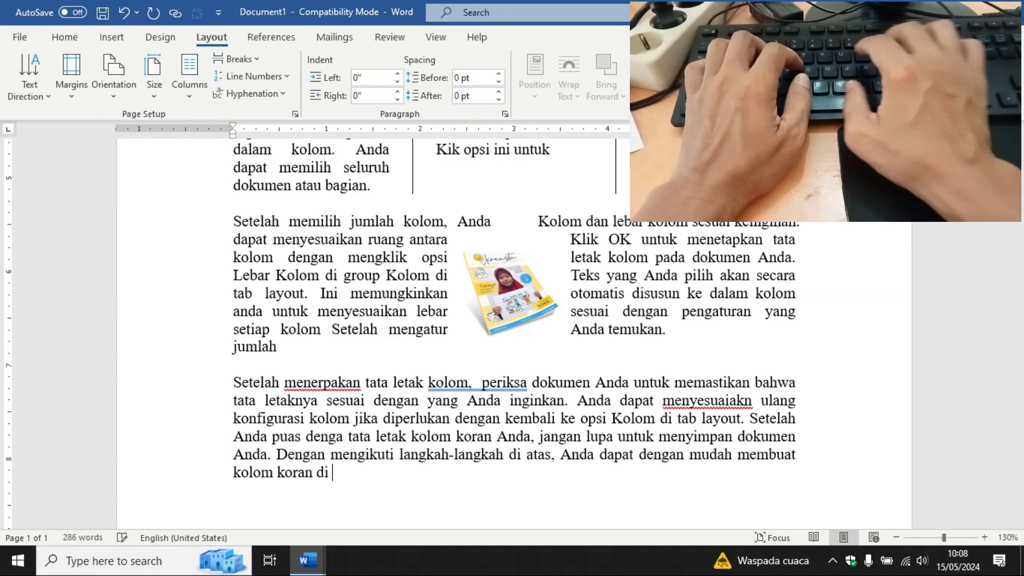
type("lom koran di Microsoft Word")
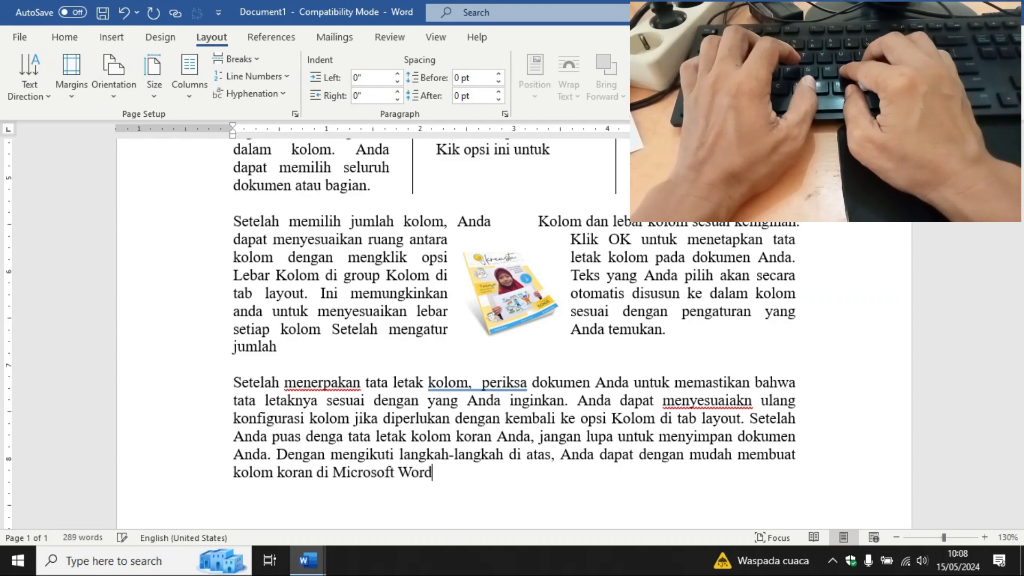
Step: Close the sentence with a period and continue with "Meskipun Microsoft Word mungkin tidak sefleksibel seperti perangkat lunak tata letak profesional lainnya,"
type(". Me")
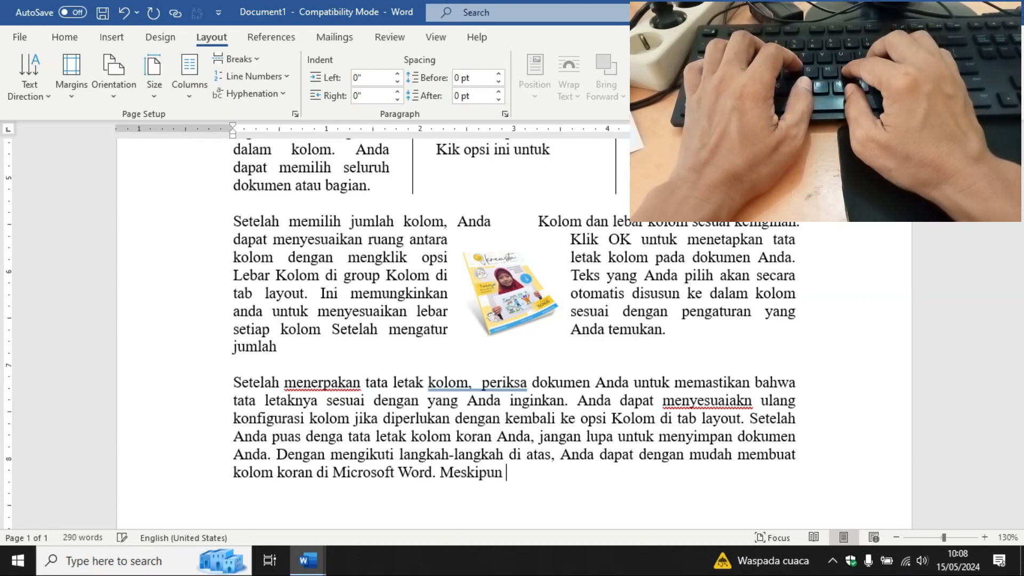
type("skipun ")
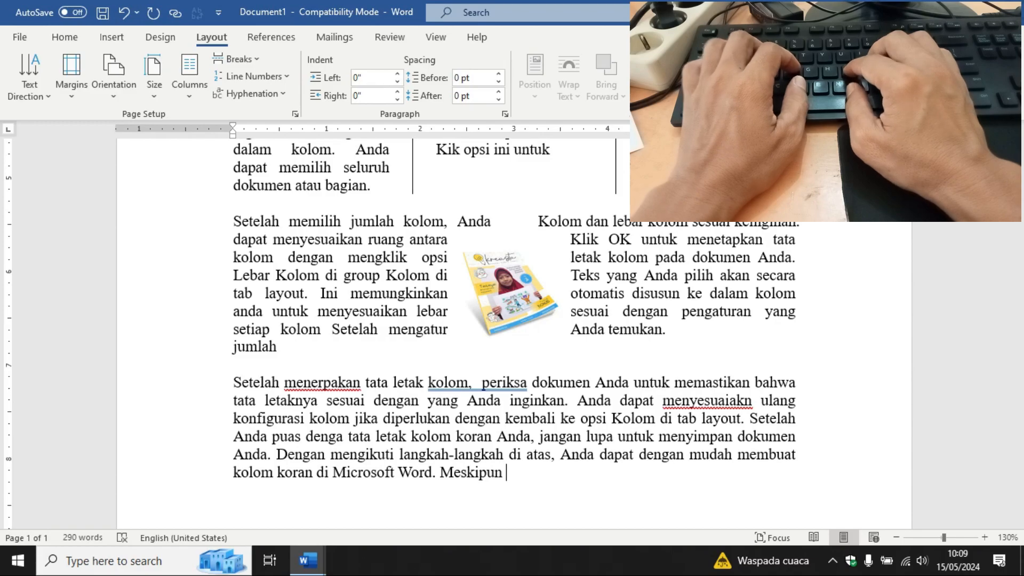
type("Microsoft Wor")
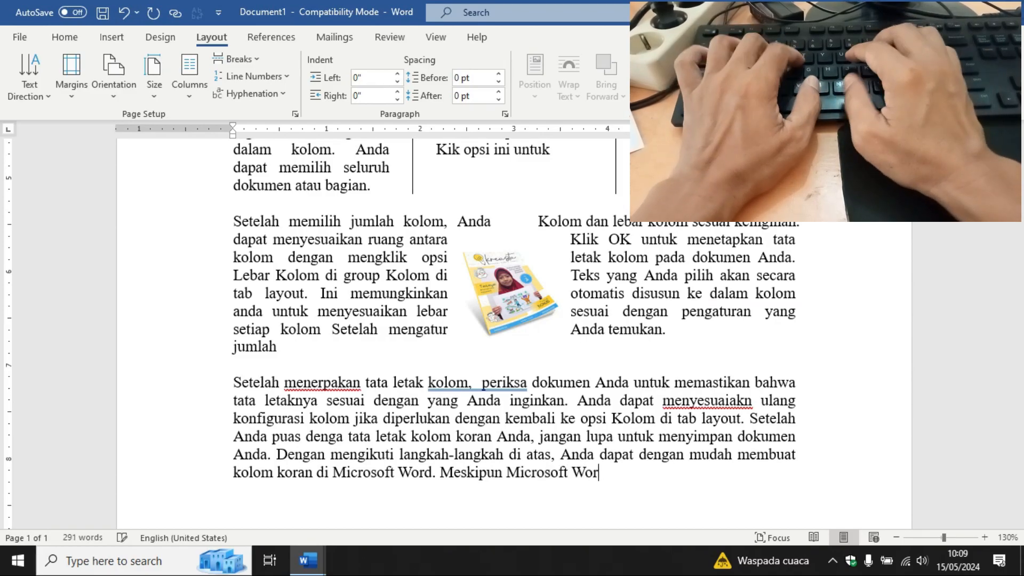
type("d mungkin tidak sefleks")
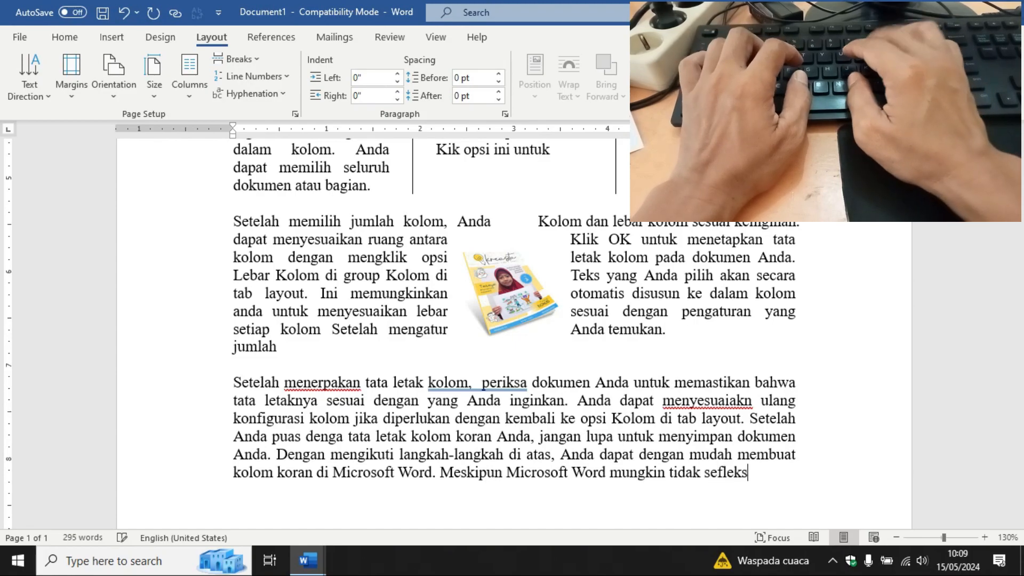
type("ibel seperti ")
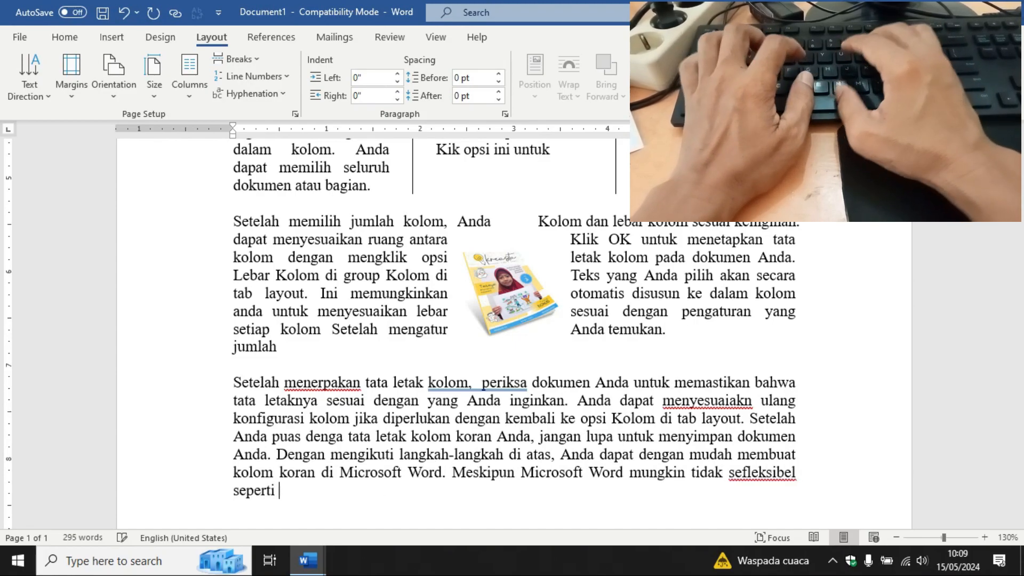
type("perangkat ")
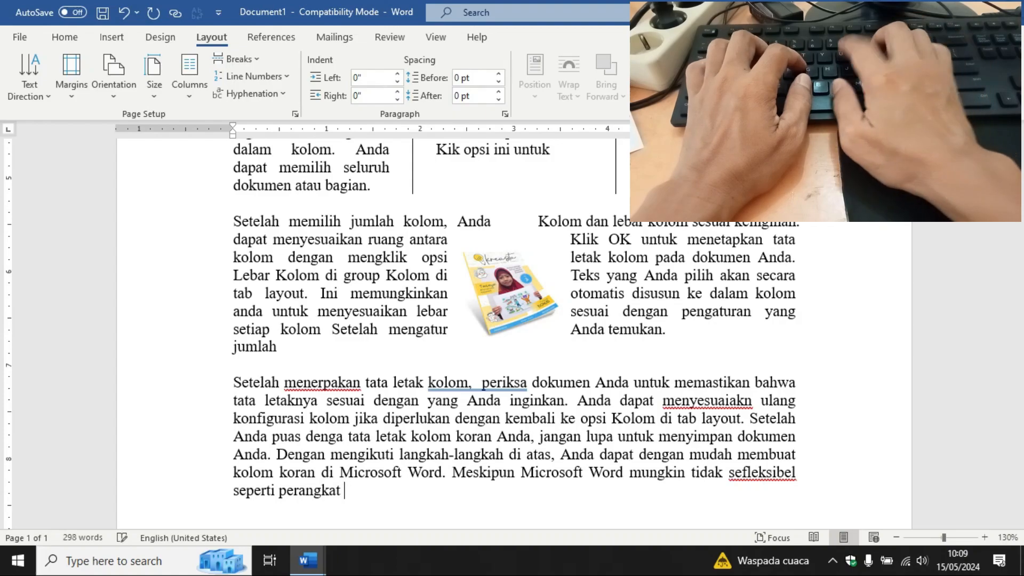
type("klunak tata letak")
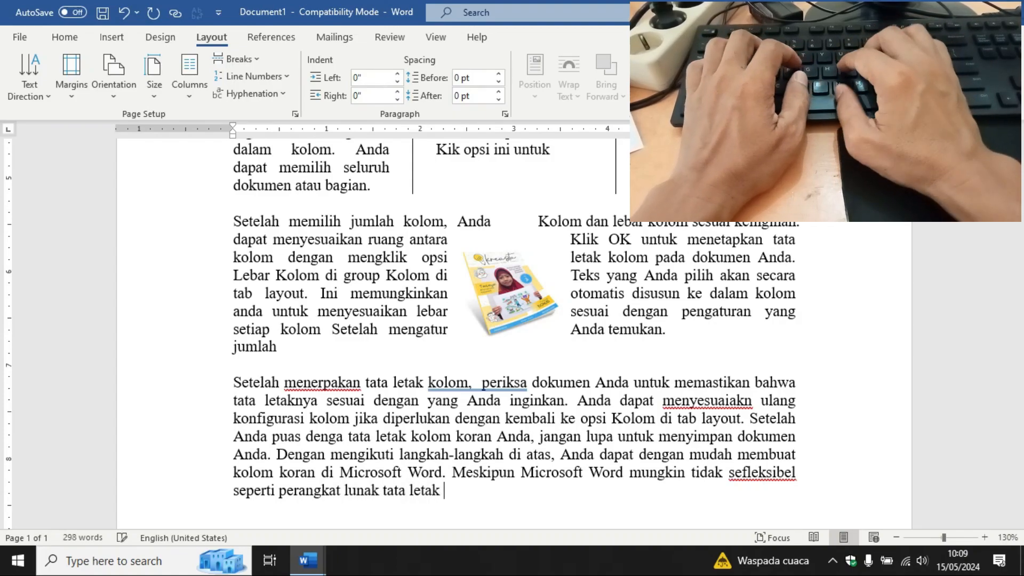
type("profesional")
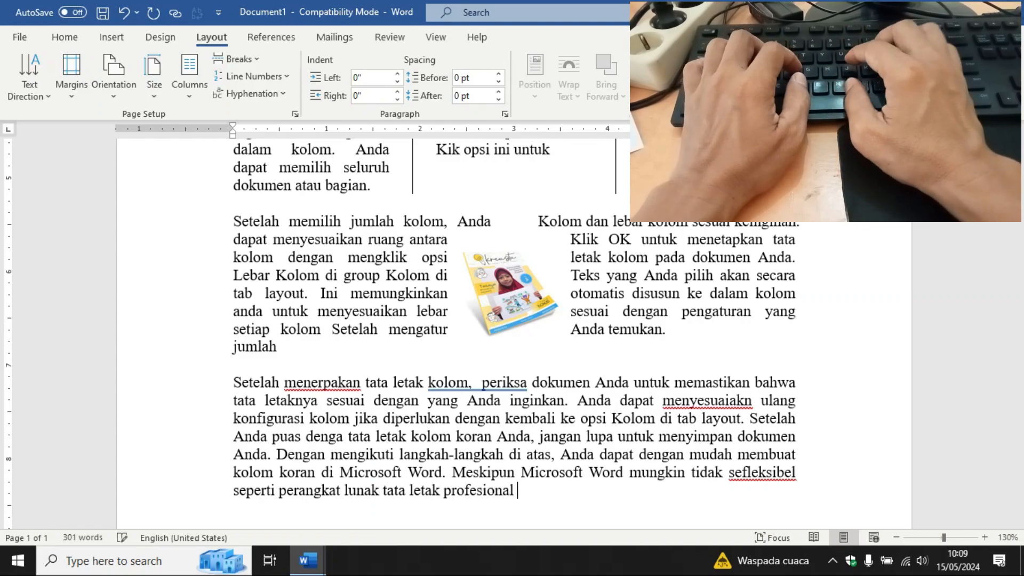
type(" lainnya, ")
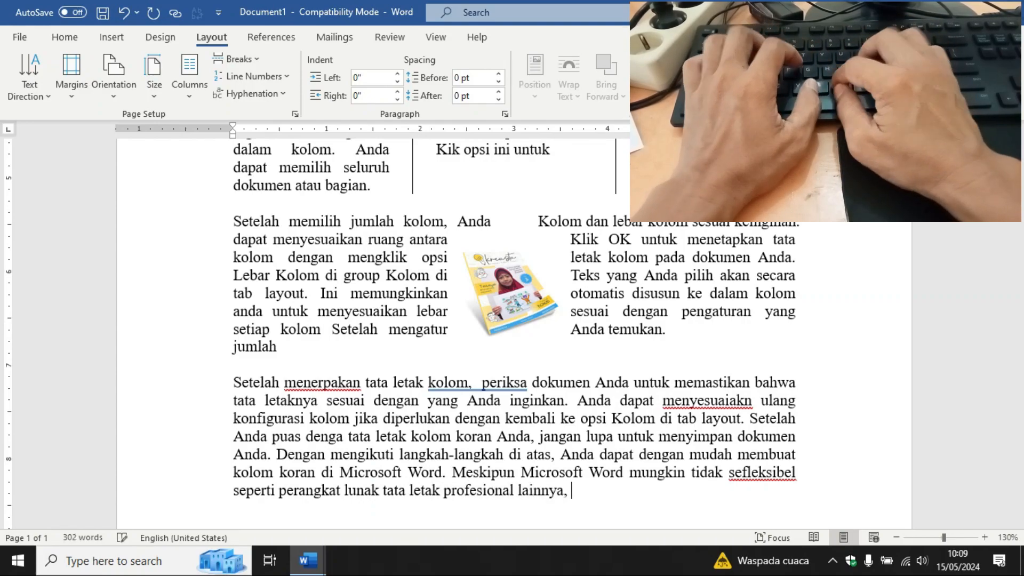
Step: Finish the last paragraph with "namun fitur kolomnya cukup memadai untuk membuat tata letak kolom yang sederhana da efektif."
type("namun fitur kolomnya cukup m")
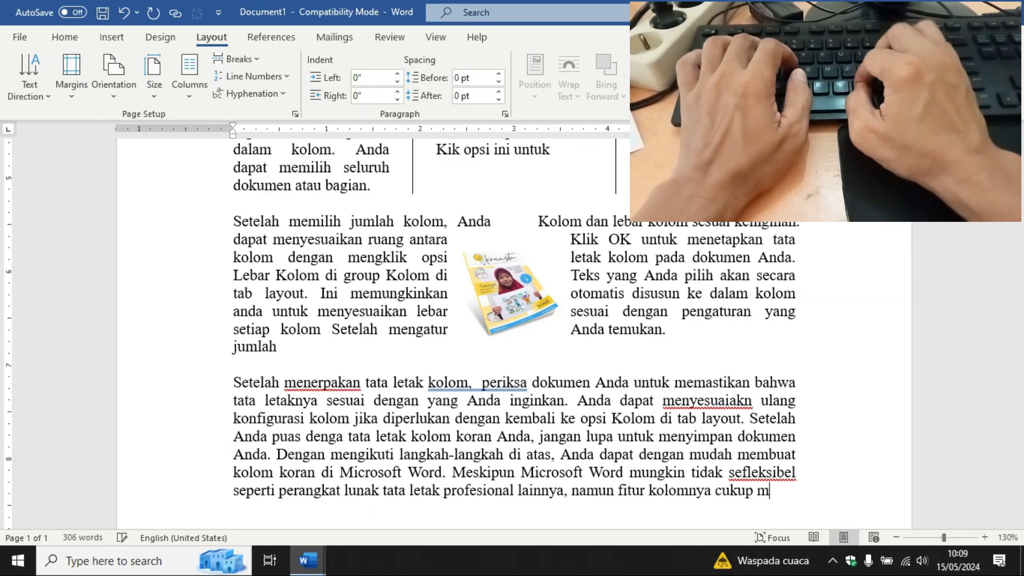
type("emadai")
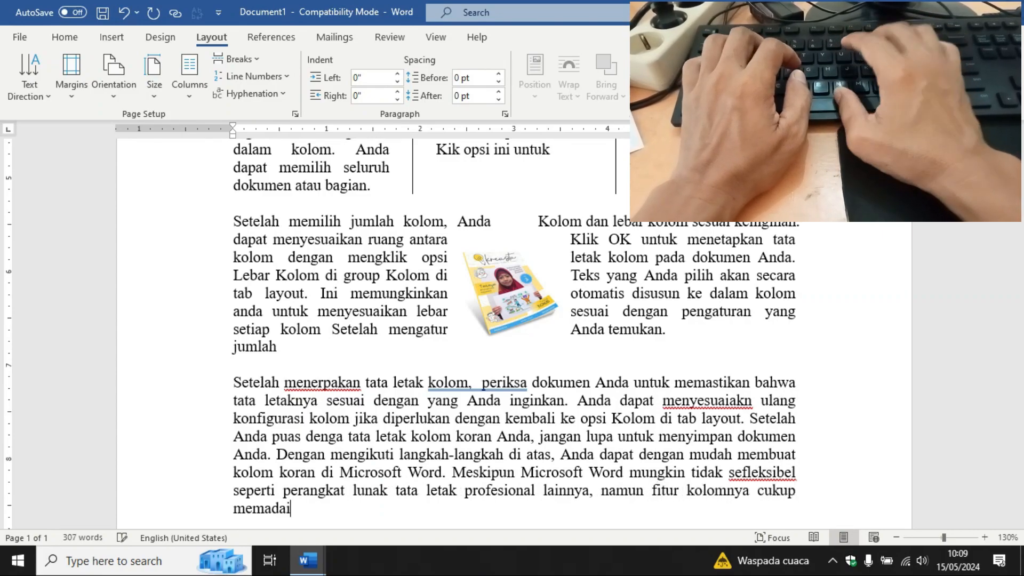
type(" untuk membuat ")
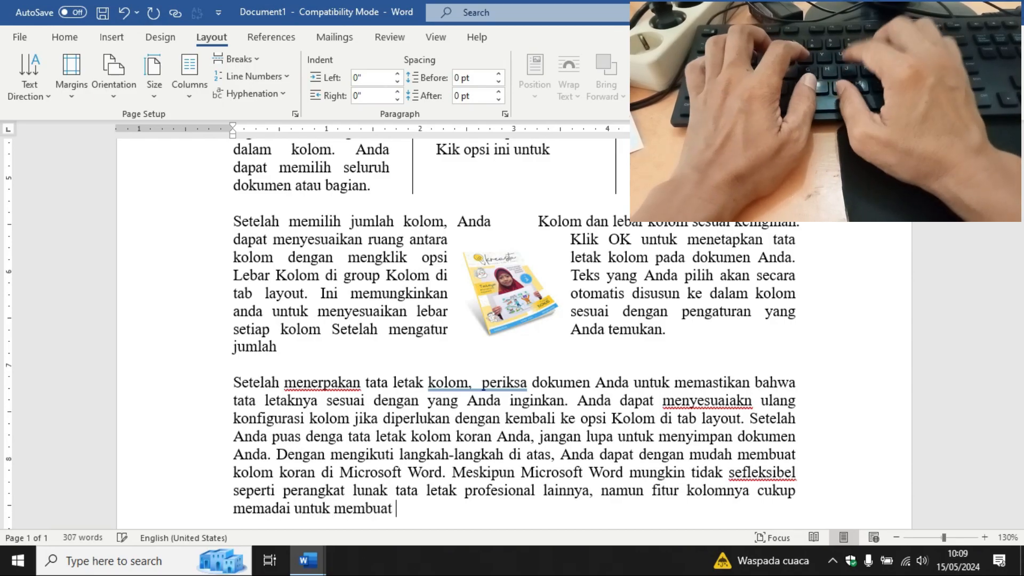
type("tata letak ko")
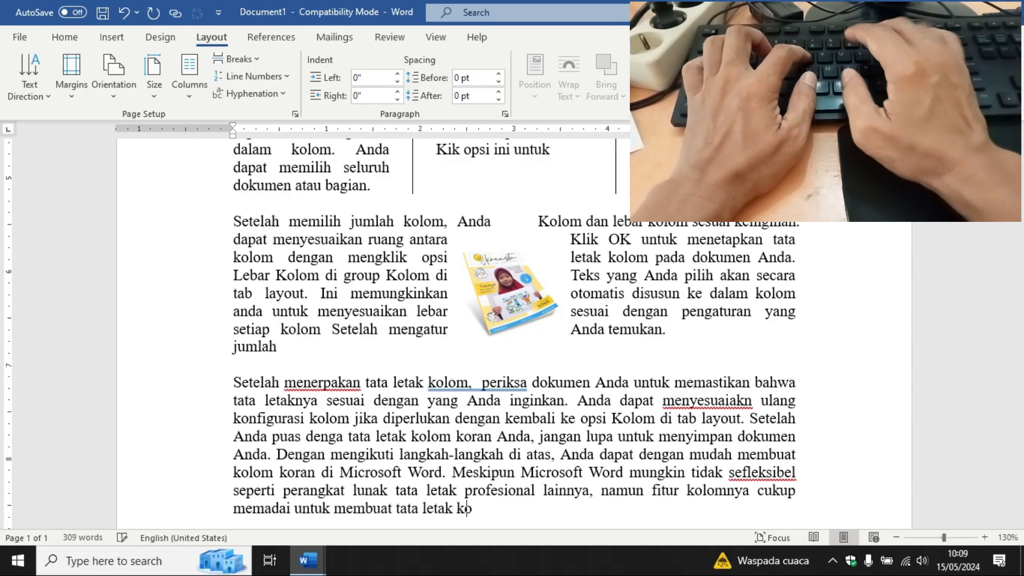
type("lom yang sederh")
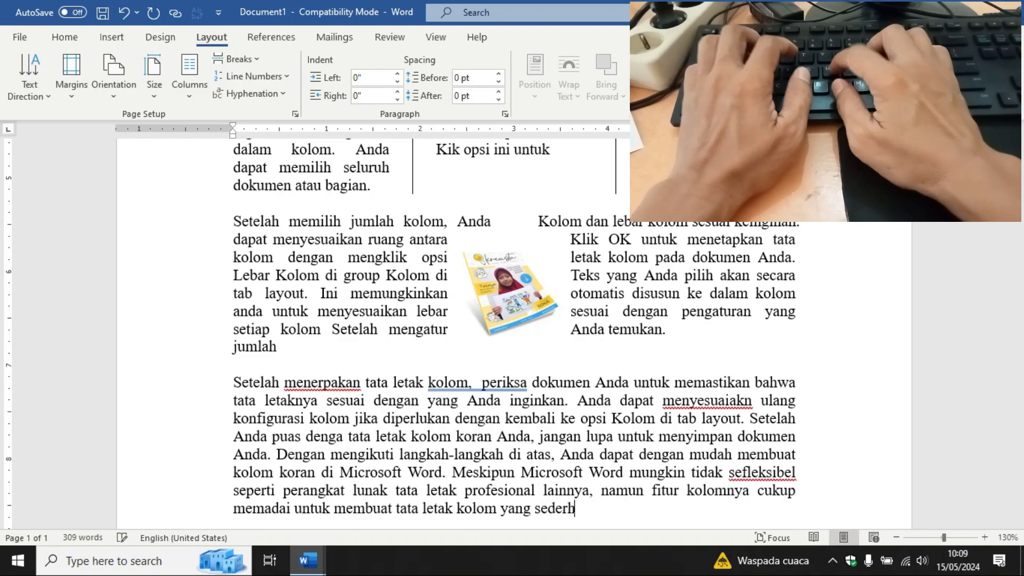
type("ana da efektif.")
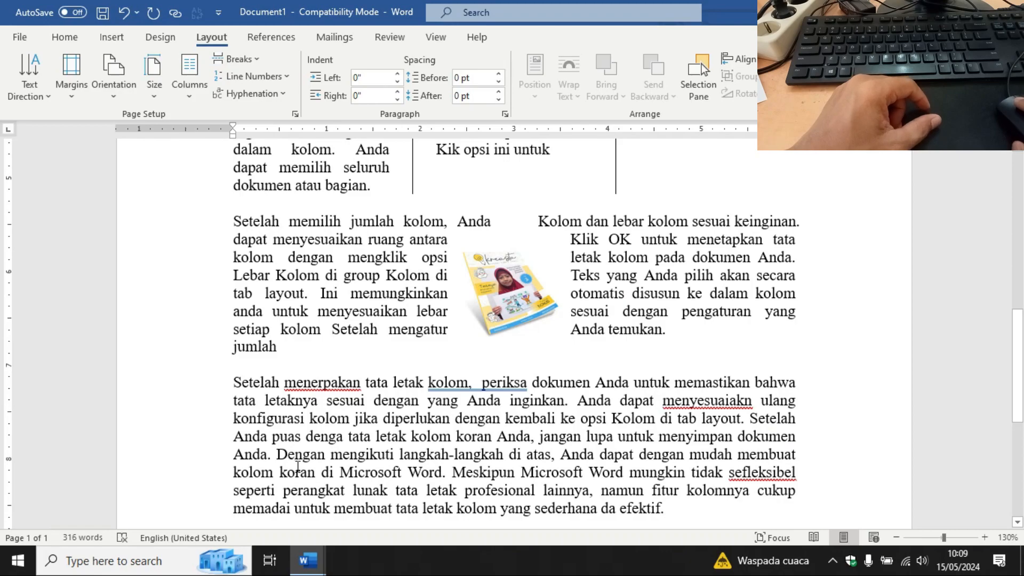
Step: Correct the misspelled words "menerpakan" and "menyesuaiakn" in the last paragraph to the suggestions "menerapkan" and "menyesuaikan"
double_click(324, 382)
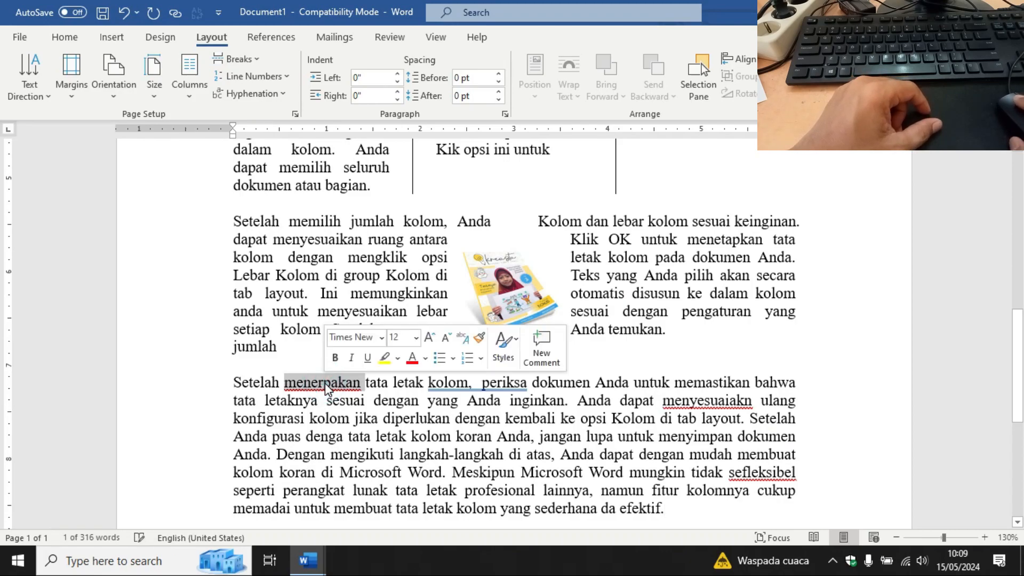
right_click(325, 383)
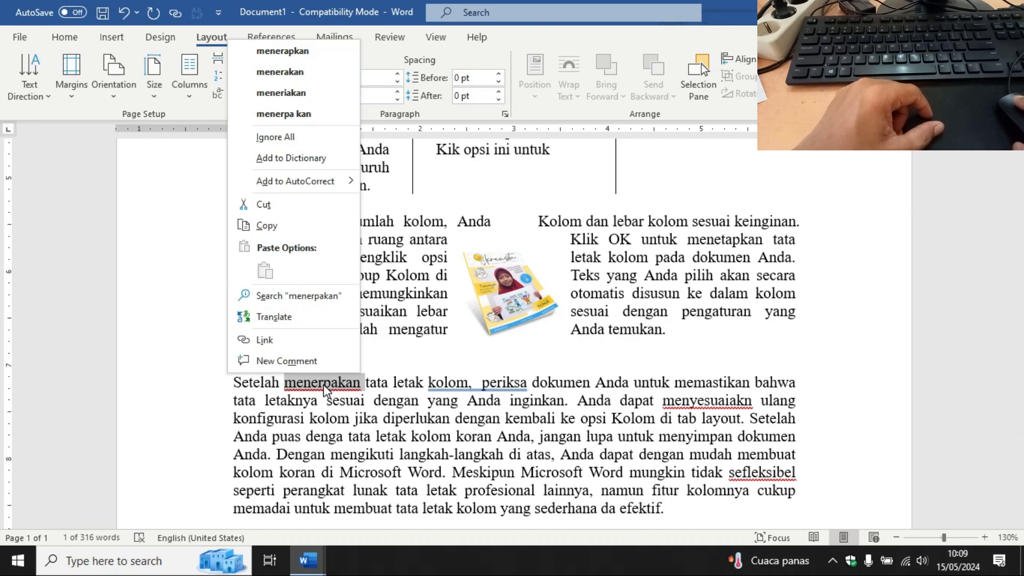
left_click(285, 50)
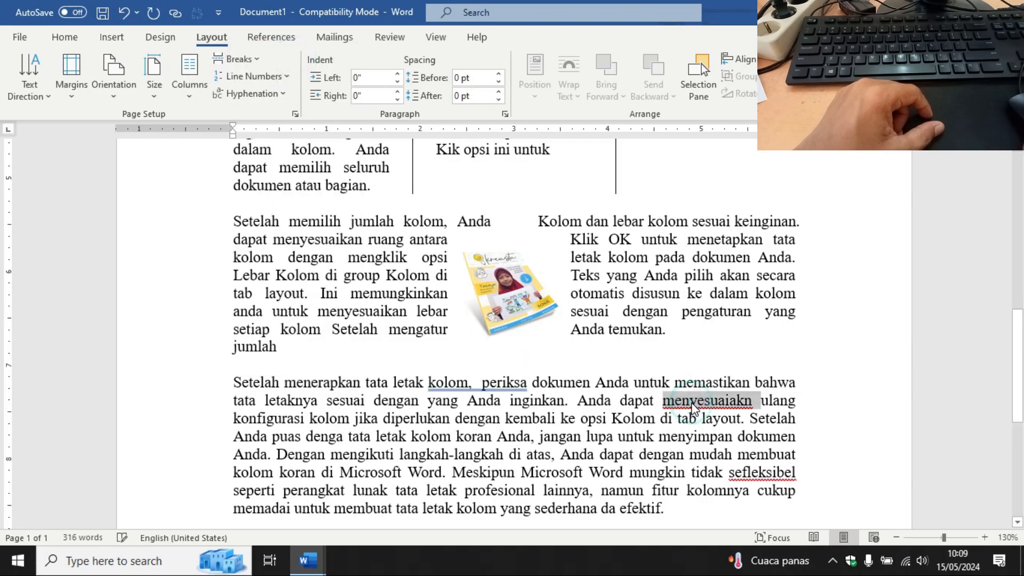
right_click(747, 397)
left_click(660, 137)
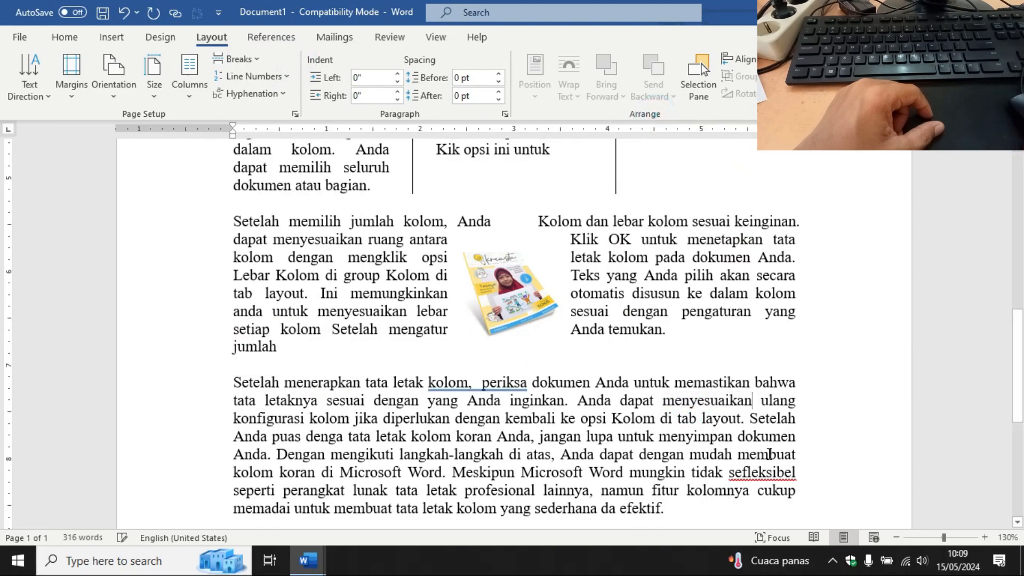
Step: Check the spelling suggestions for "sefleksibel" without applying one, and delete the extra space before "periksa" in the last paragraph
right_click(762, 475)
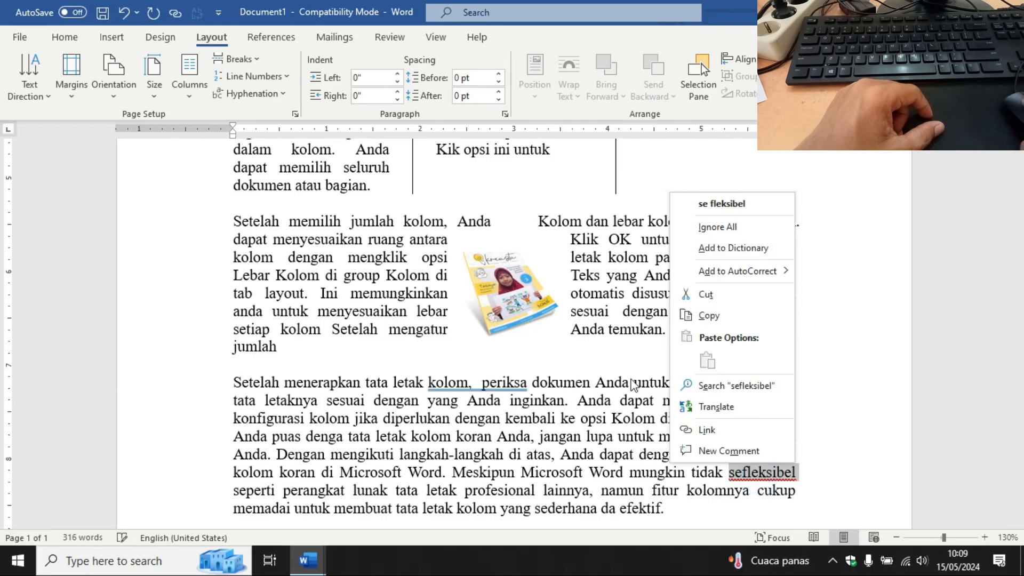
left_click(538, 352)
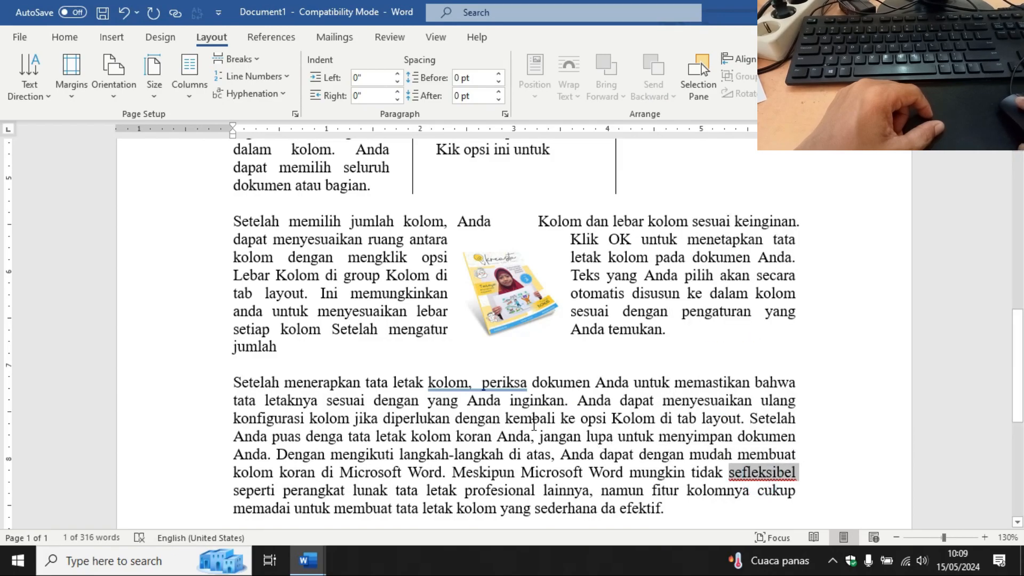
left_click(483, 383)
key("BackSpace")
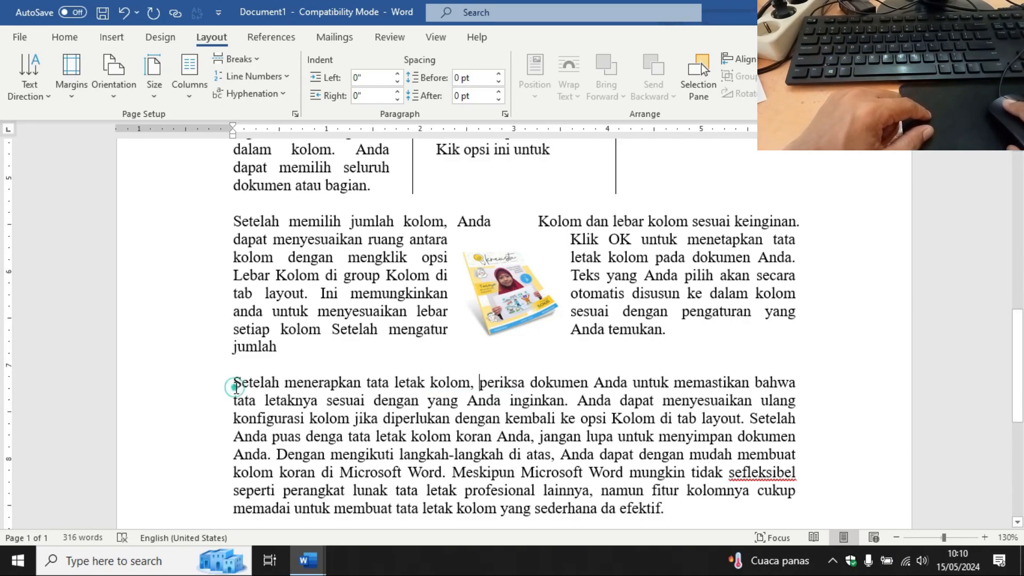
Step: Insert the picture images.jpg from the TUTORIAL WORD folder at the start of the last paragraph
left_click(235, 386)
left_click(111, 38)
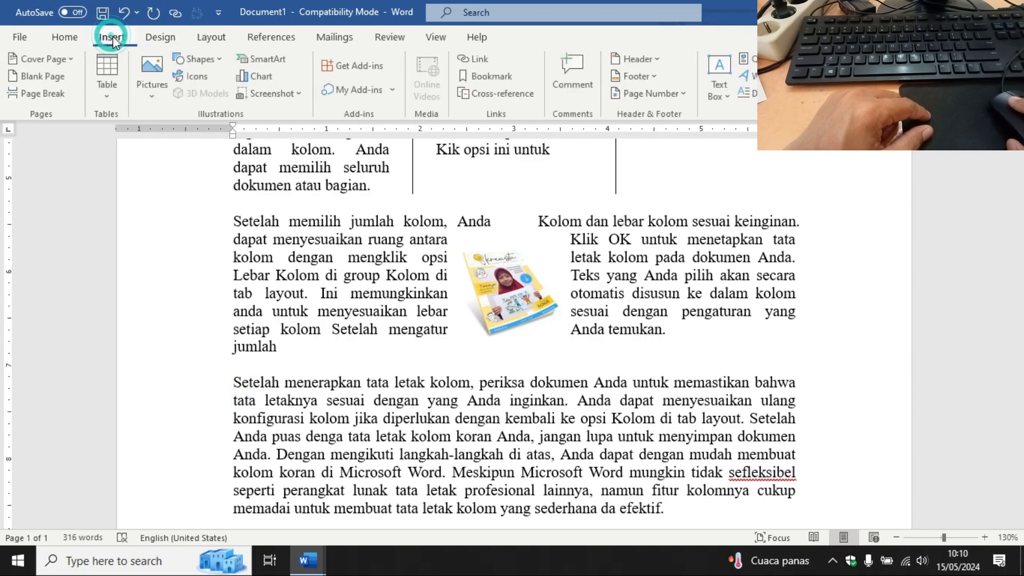
left_click(150, 80)
left_click(179, 141)
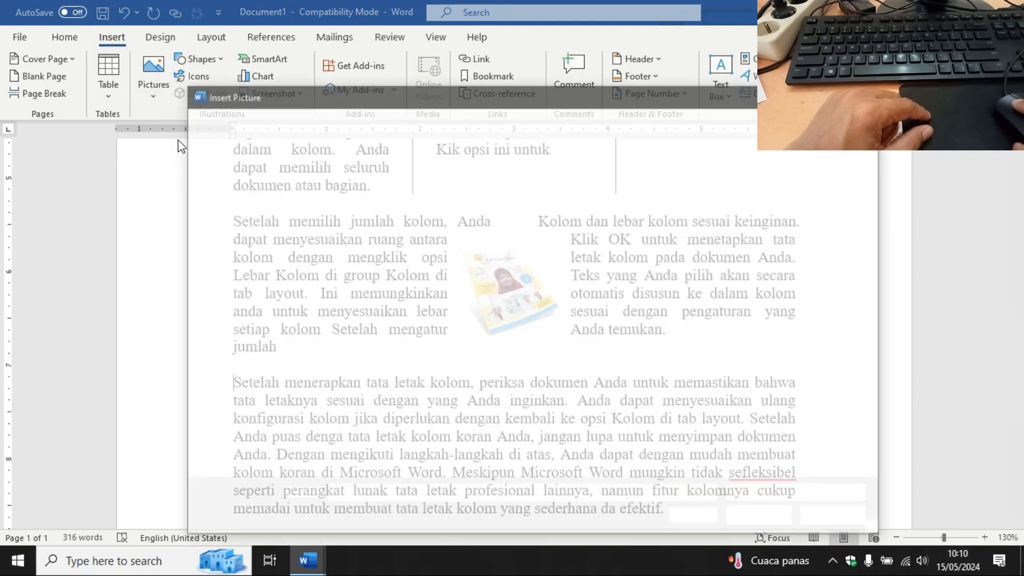
left_click(657, 203)
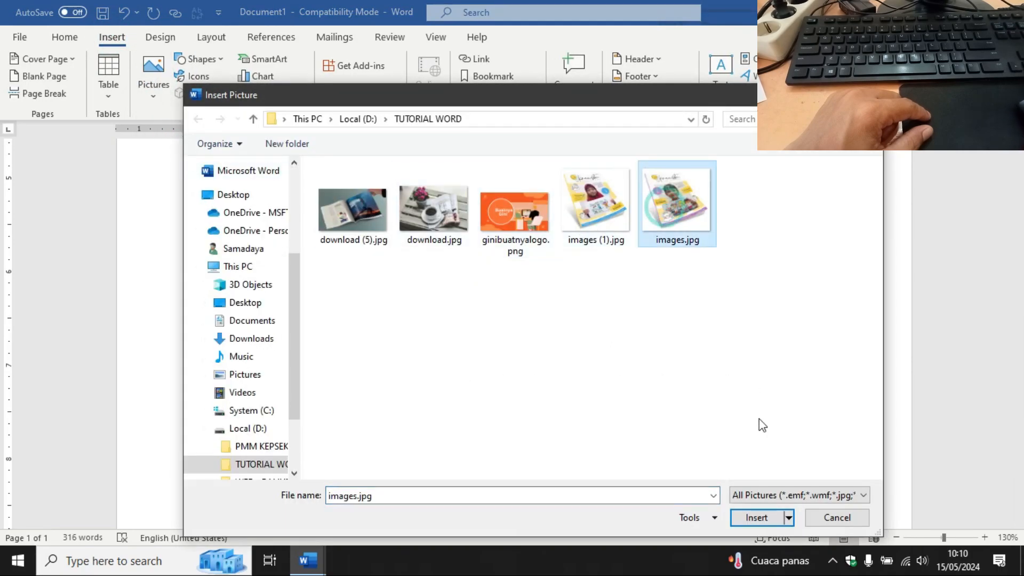
left_click(766, 522)
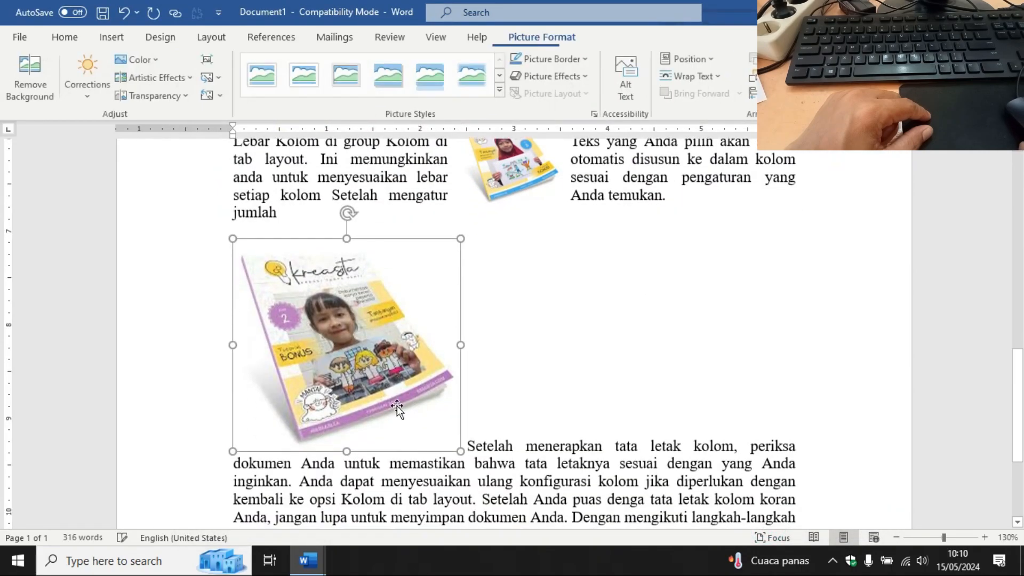
Step: Set the new picture's text wrapping to Square, shrink it, and place it at the last paragraph's upper-left corner
left_click(701, 77)
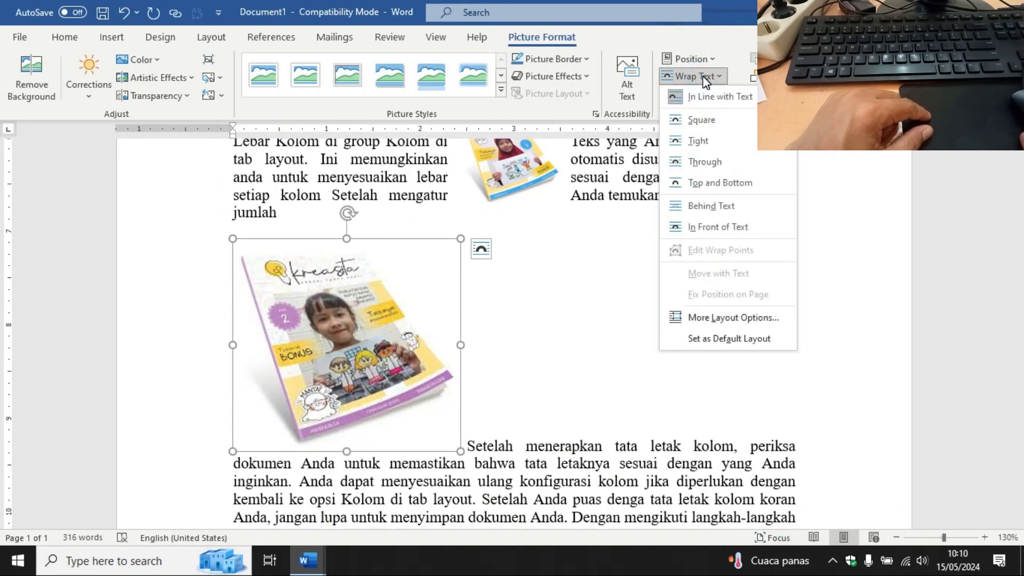
left_click(701, 119)
left_click_drag(233, 239, 373, 369)
left_click_drag(411, 419, 267, 288)
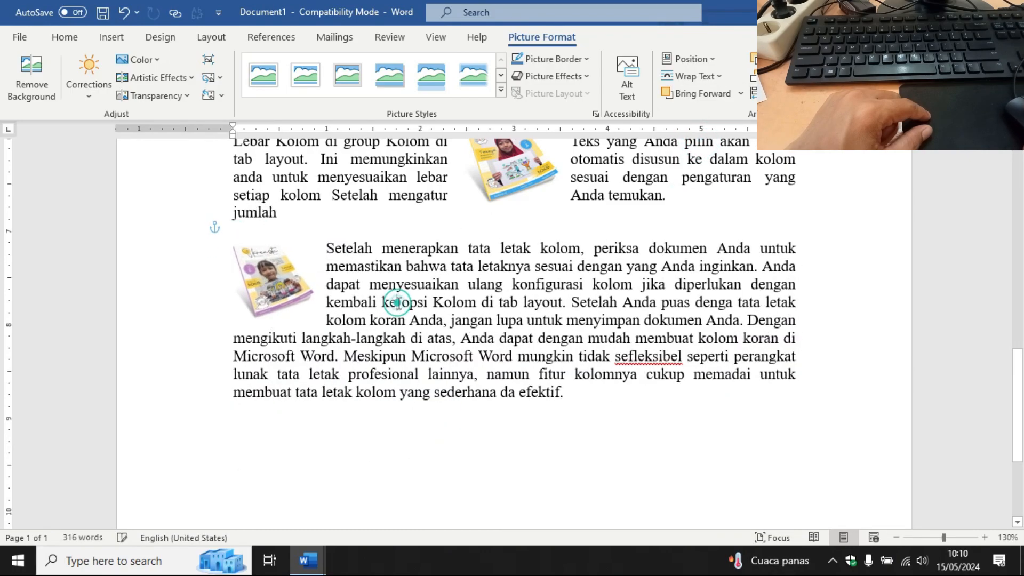
left_click(398, 303)
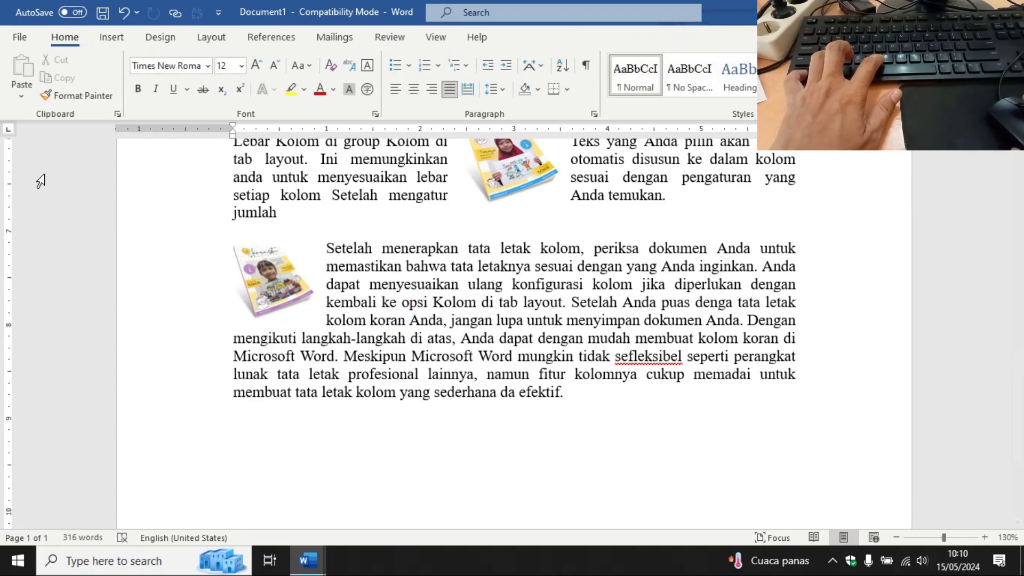
Step: Compare the whole page of Document1 with the page layout and border of KOLOM KORAN.docx, and return to Document1
scroll(352, 294, "down", 9)
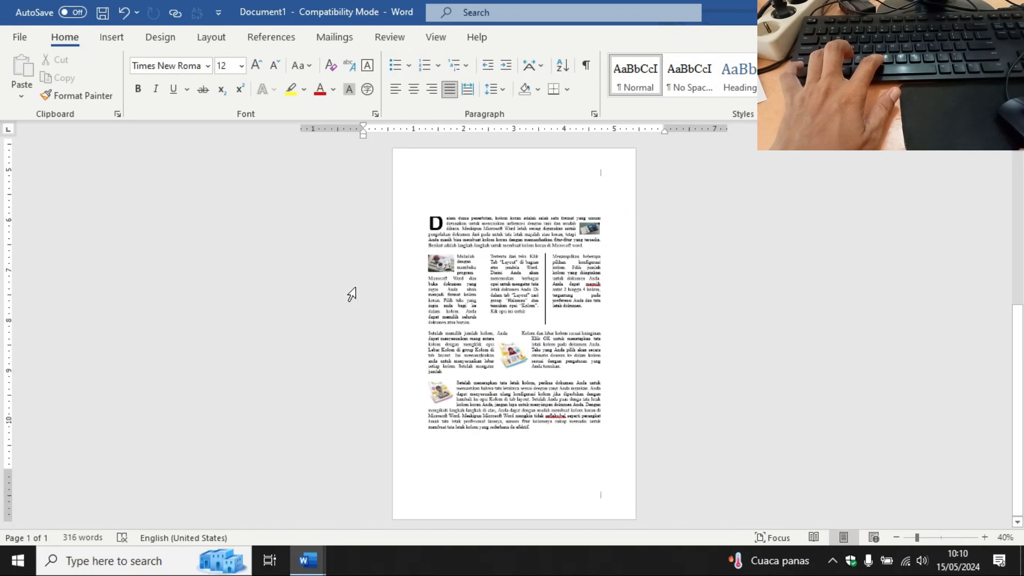
scroll(482, 324, "up", 1)
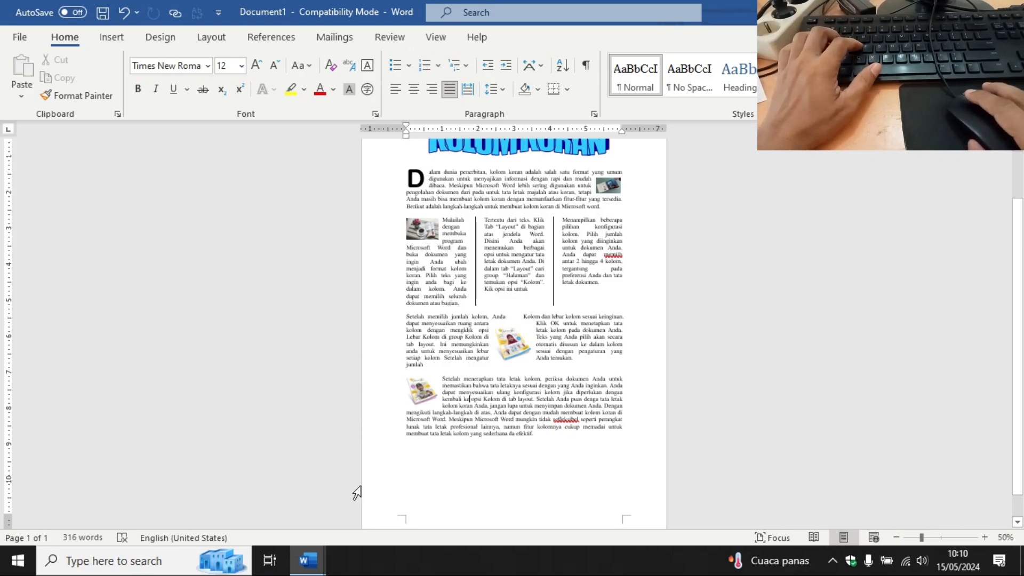
mouse_move(315, 558)
left_click(244, 518)
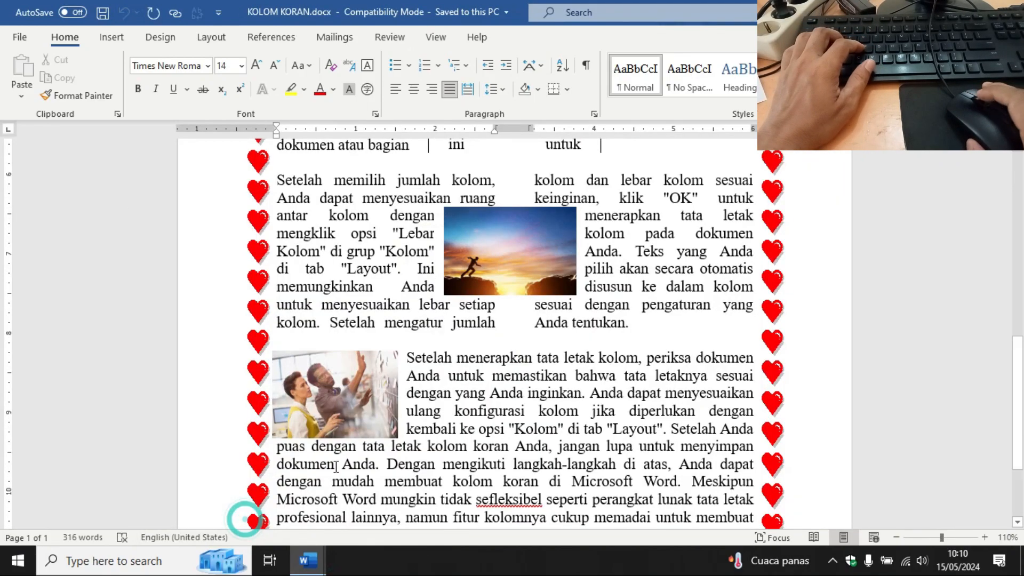
scroll(336, 466, "down", 7)
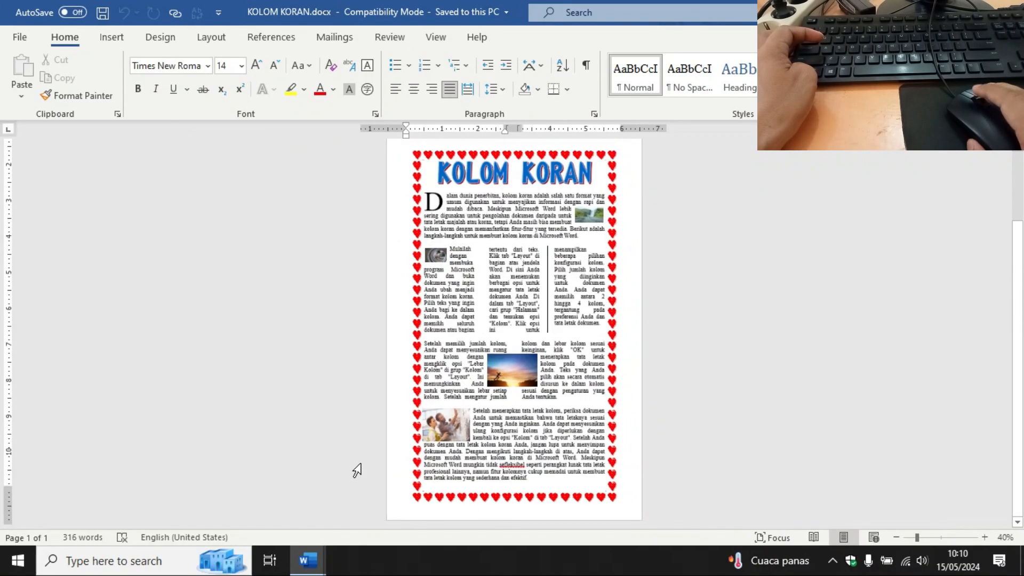
mouse_move(316, 554)
left_click(376, 506)
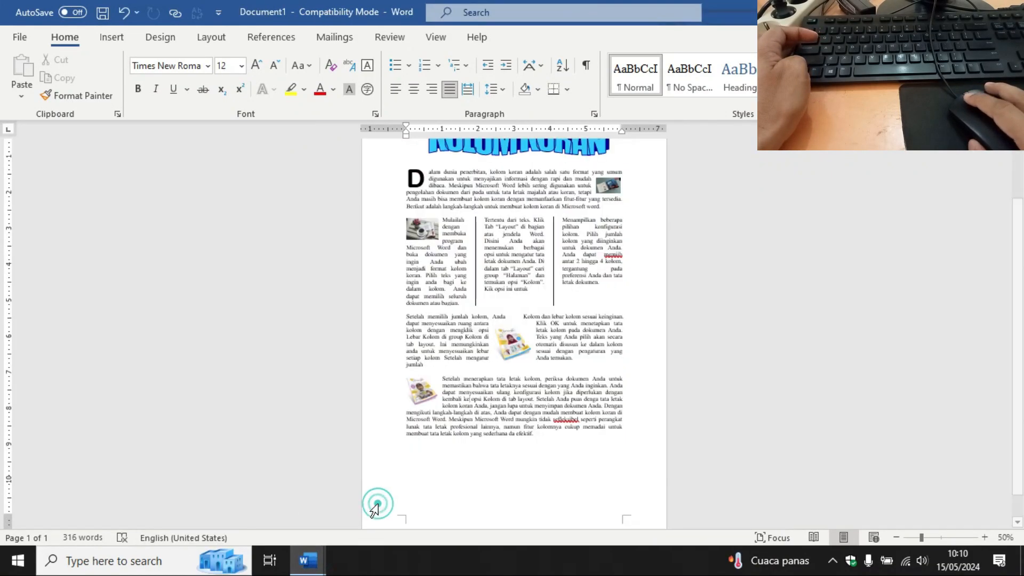
scroll(405, 466, "down", 1)
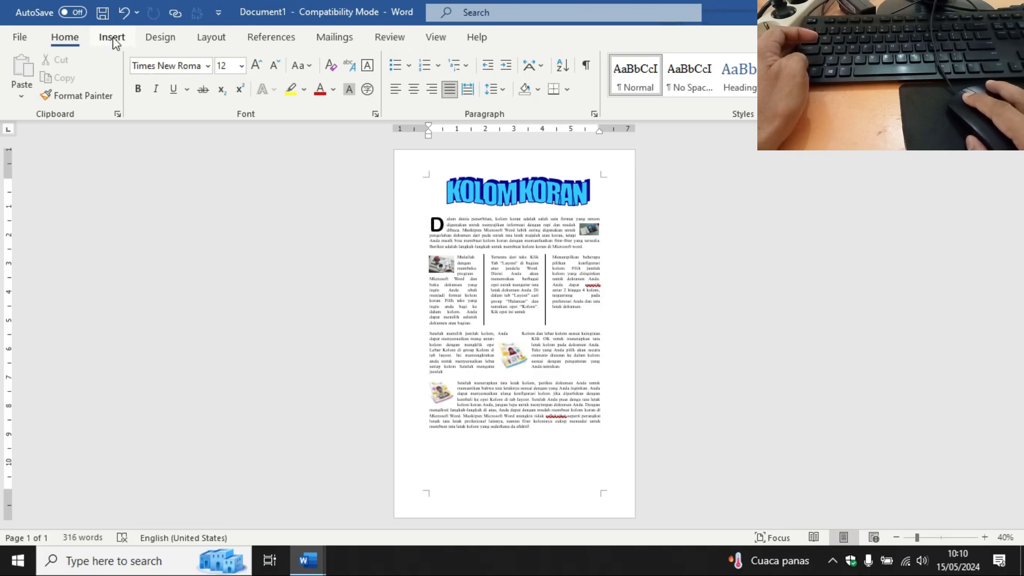
Step: Choose the red hearts art as the page border for the whole document
left_click(211, 39)
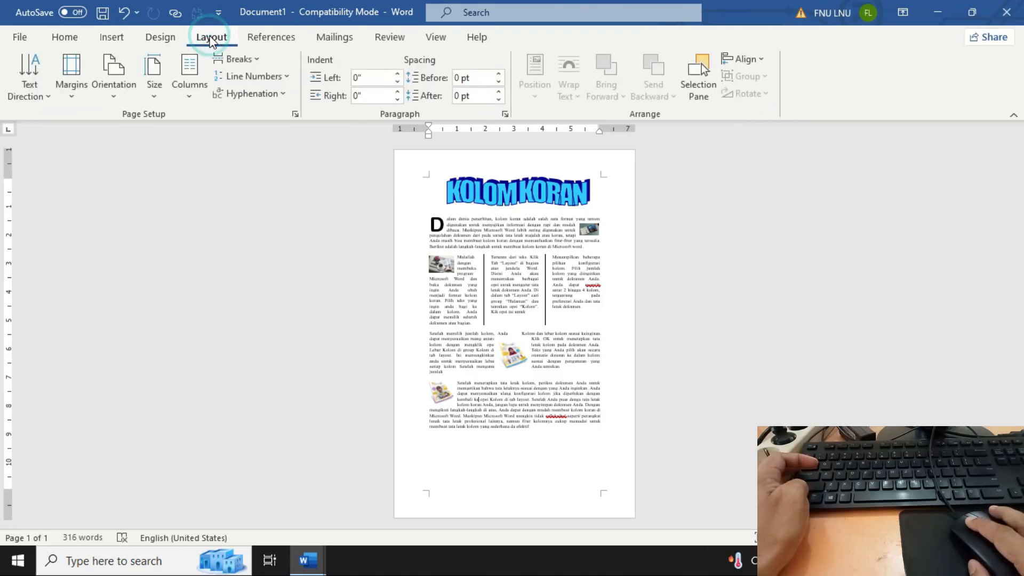
left_click(160, 38)
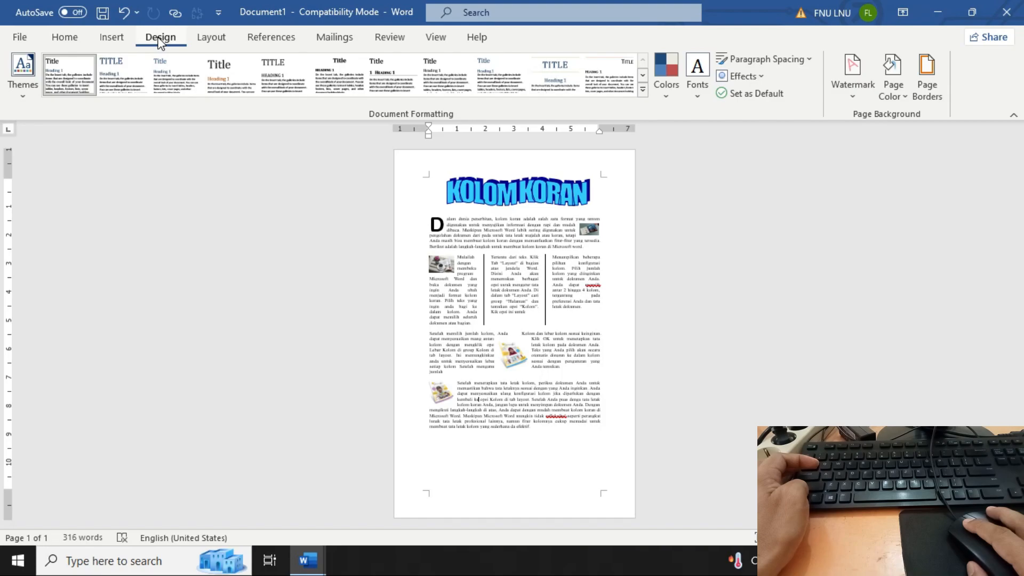
left_click(929, 96)
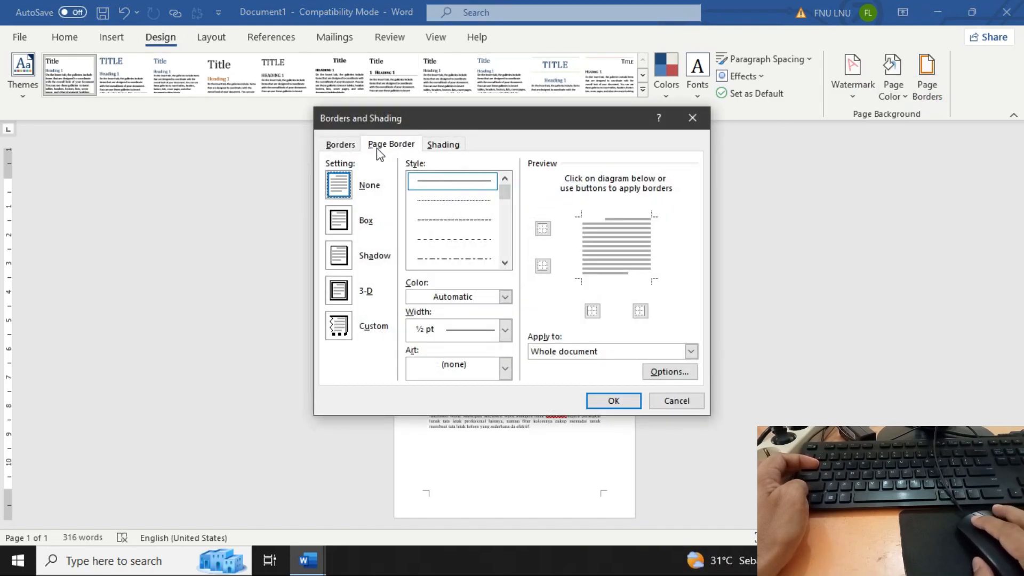
left_click(382, 145)
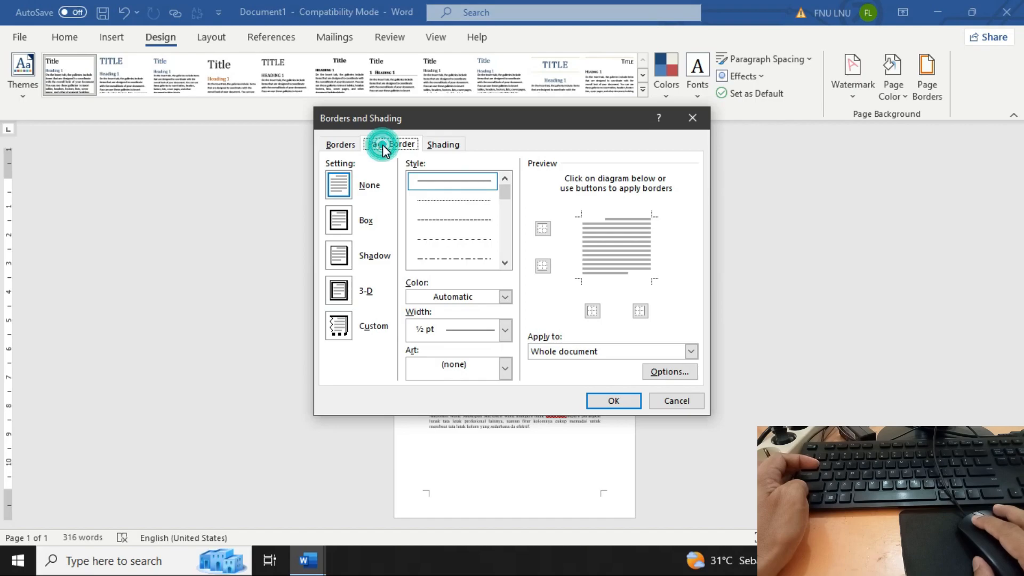
left_click(504, 369)
mouse_move(507, 400)
left_mouse_down()
mouse_move(507, 467)
mouse_move(504, 419)
left_mouse_up()
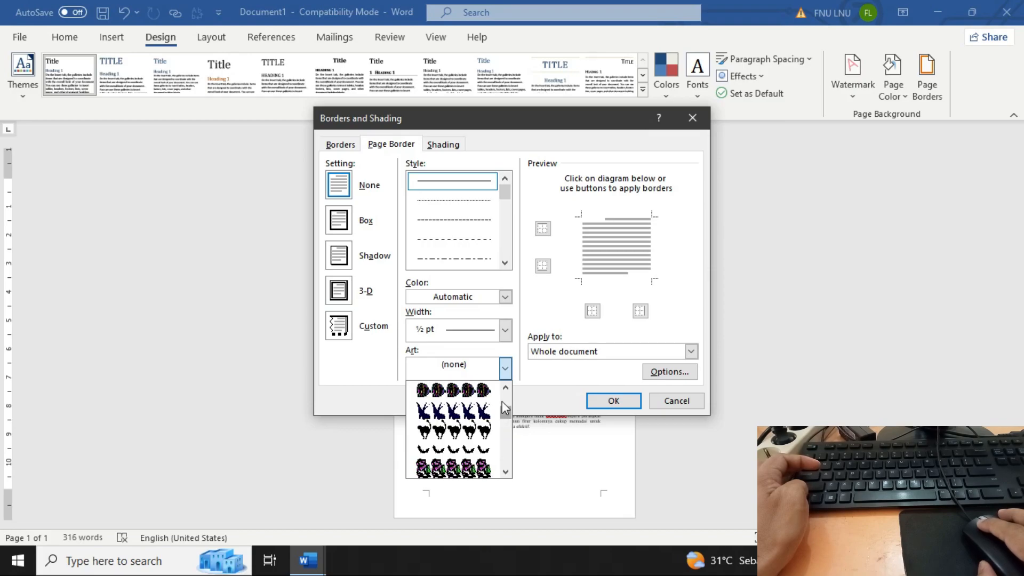
left_click(505, 472)
left_click(505, 387)
left_click(506, 387)
left_click(505, 389)
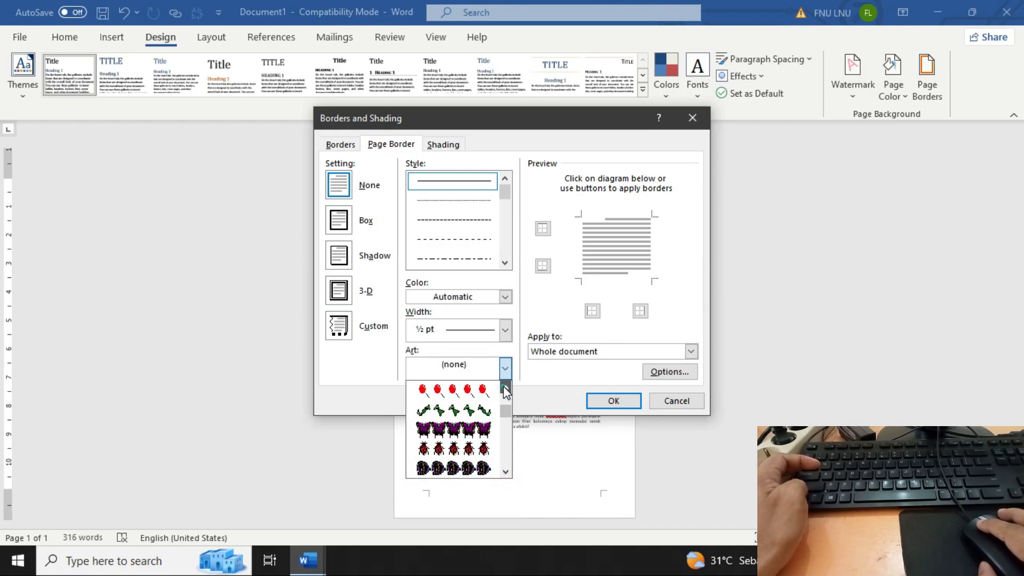
left_click(505, 389)
left_click(505, 389)
left_click(505, 388)
left_click(505, 389)
left_click(505, 389)
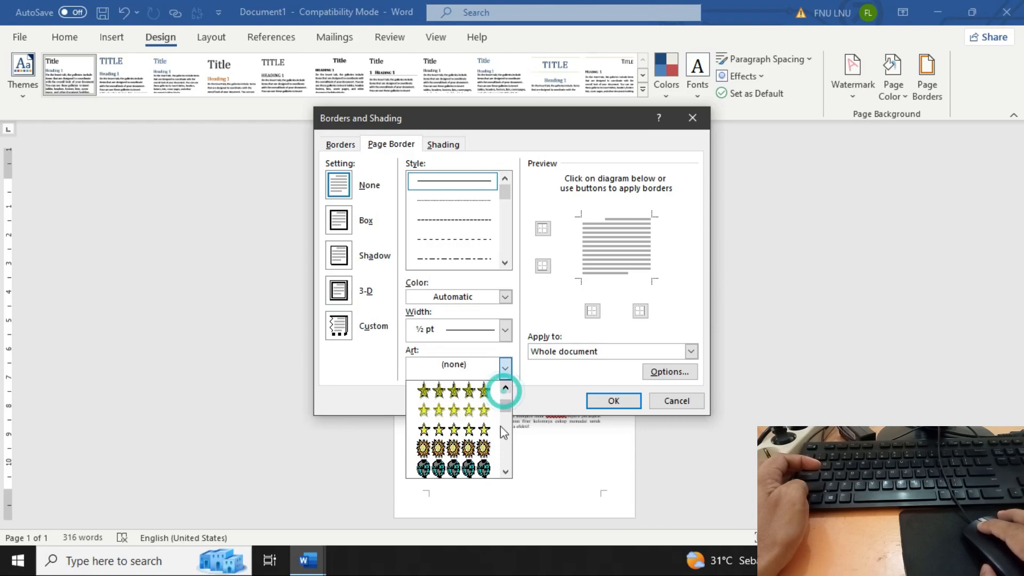
left_click_drag(505, 408, 505, 404)
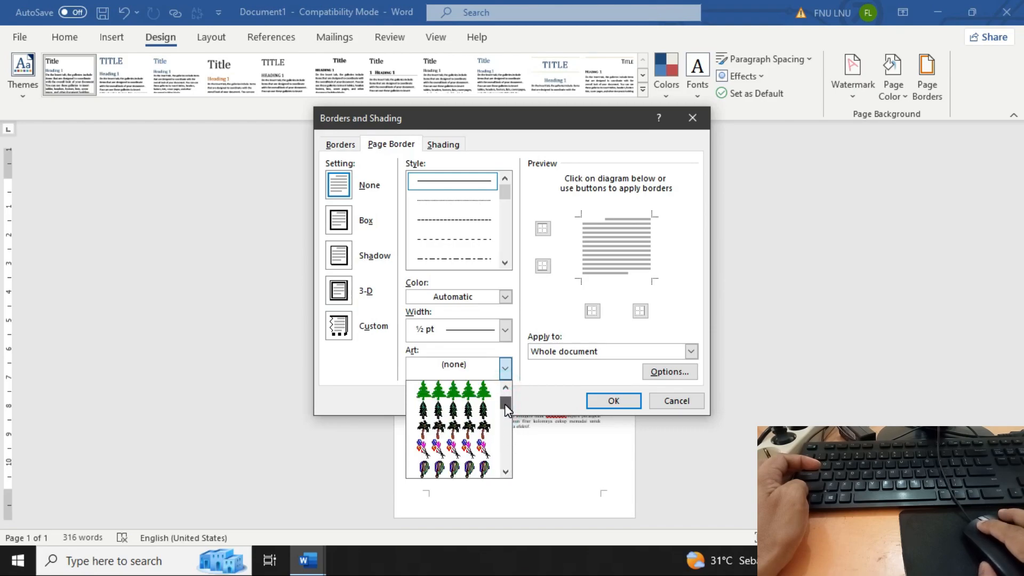
left_click(504, 471)
left_click(504, 472)
left_click(505, 472)
left_click(505, 471)
left_click(505, 471)
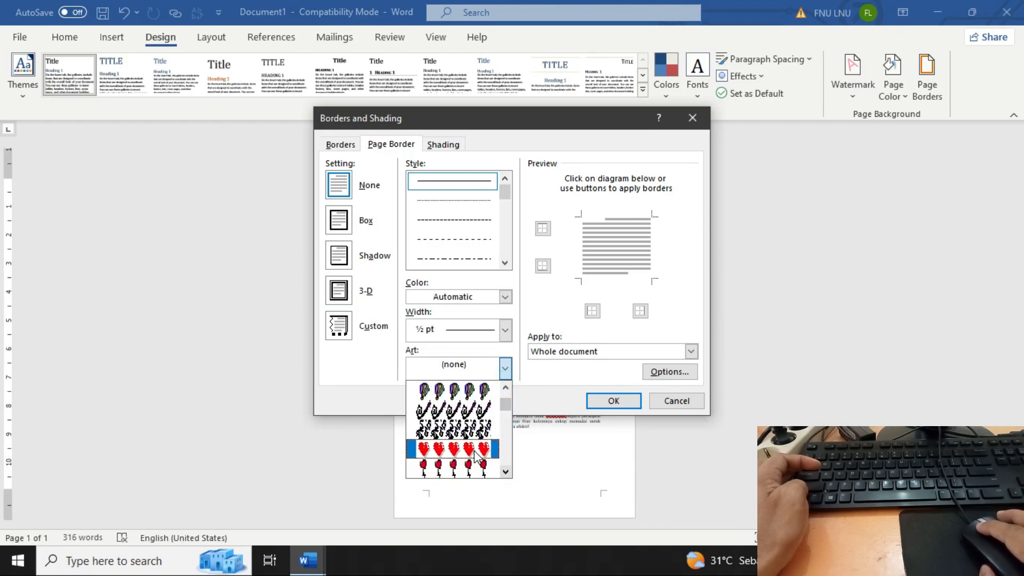
left_click(469, 468)
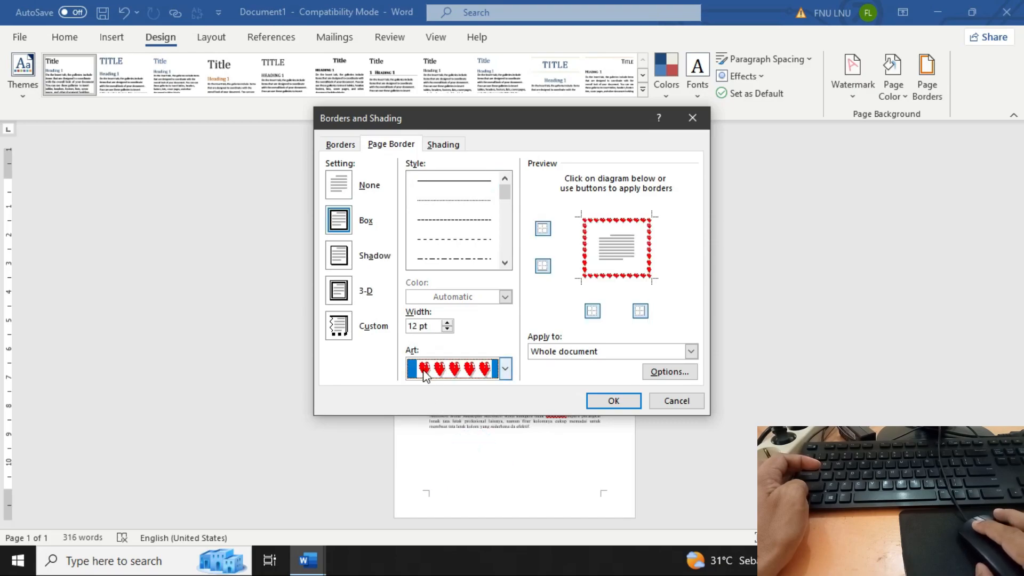
Step: Set the page border to be measured from the text instead of the edge of the page
left_click(663, 374)
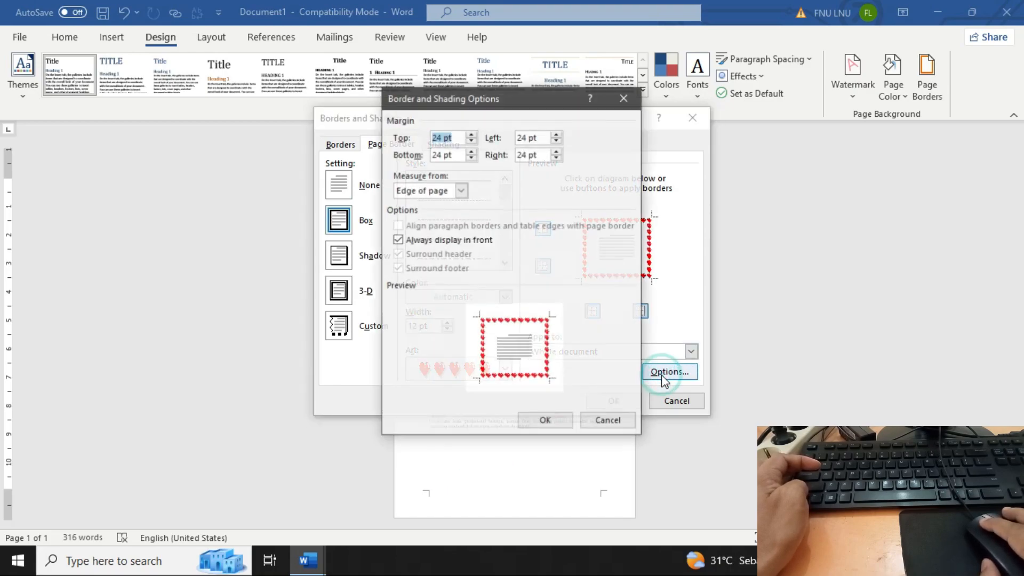
left_click(428, 194)
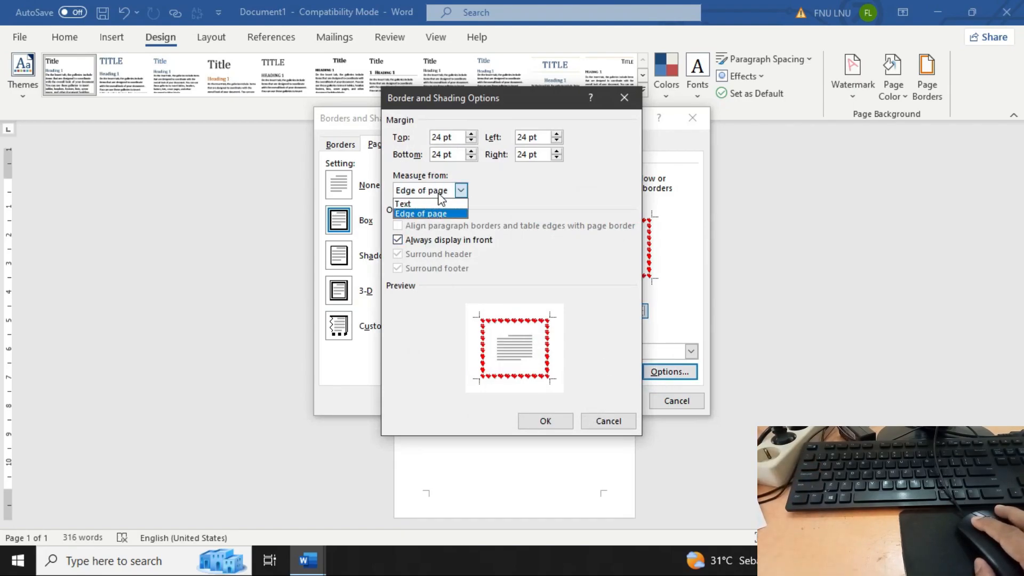
left_click(461, 205)
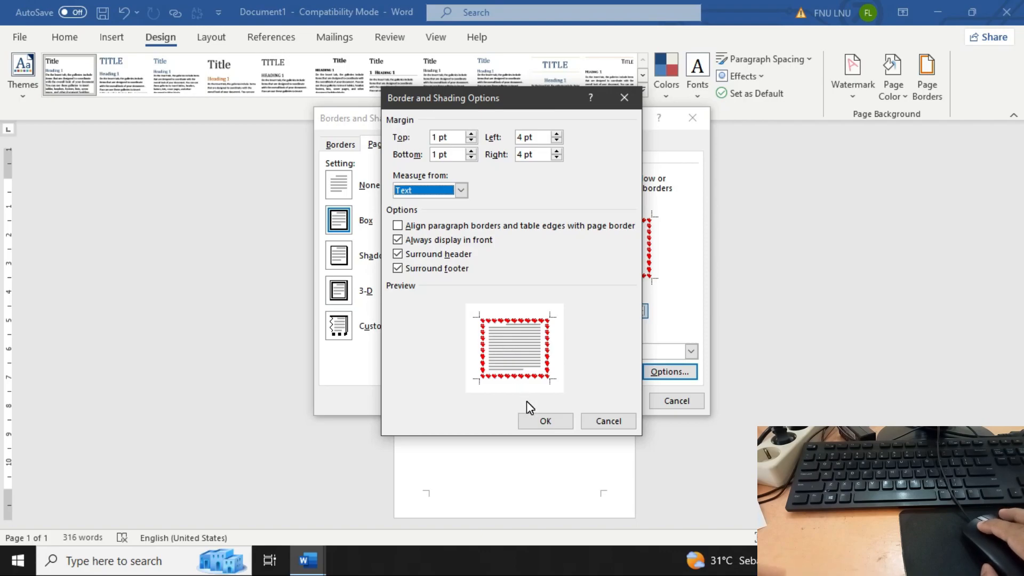
left_click(535, 421)
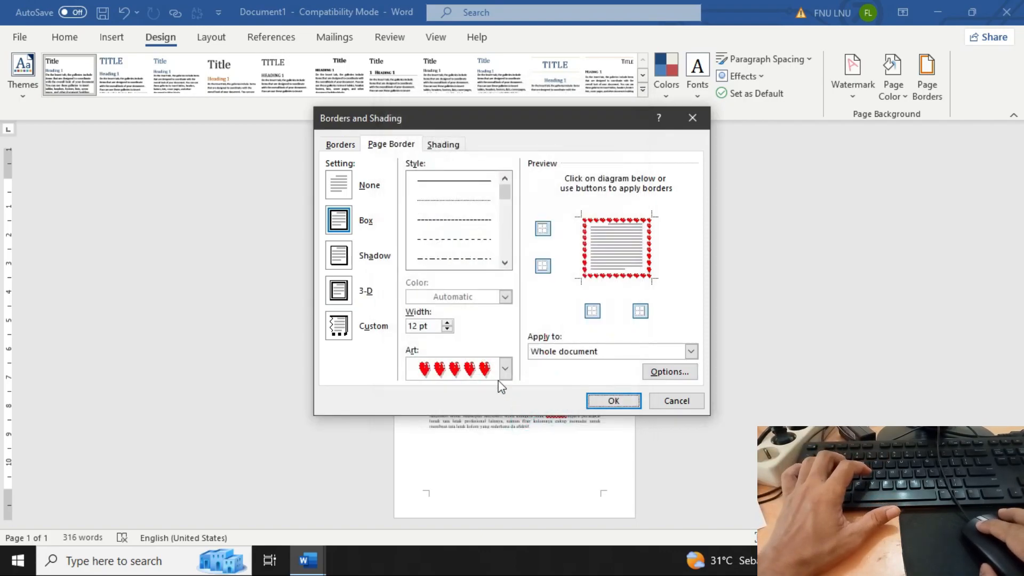
Step: Increase the heart border's width to 29 pt and apply it to the document
left_click(445, 322)
left_click(446, 322)
left_click(445, 322)
left_click(445, 322)
left_click(445, 321)
left_click(445, 322)
left_click(445, 322)
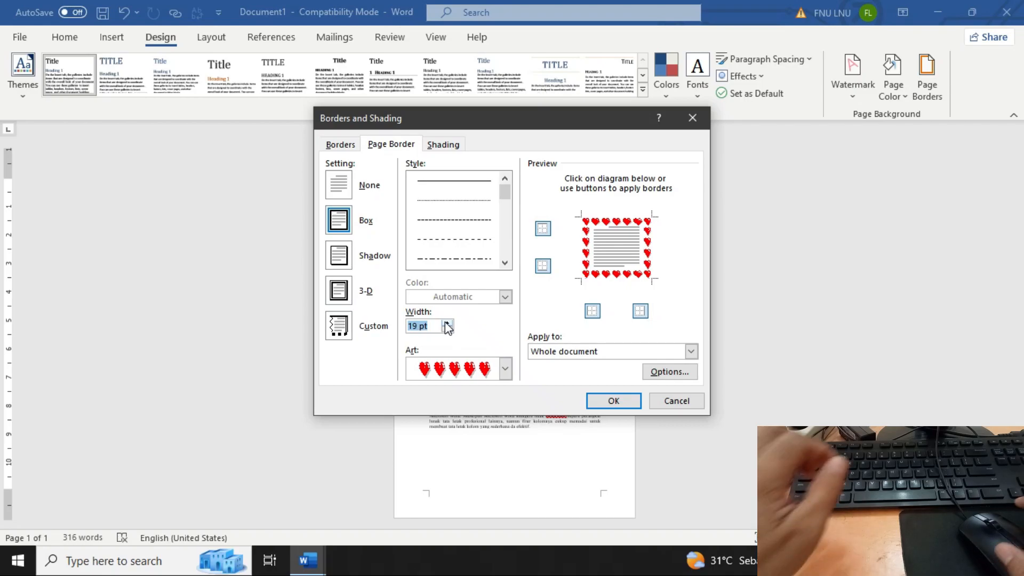
left_click(445, 322)
left_click(446, 322)
left_click(446, 322)
left_click(446, 322)
left_click(445, 322)
left_click(446, 322)
left_click(446, 322)
left_click(445, 321)
left_click(446, 321)
left_click(447, 322)
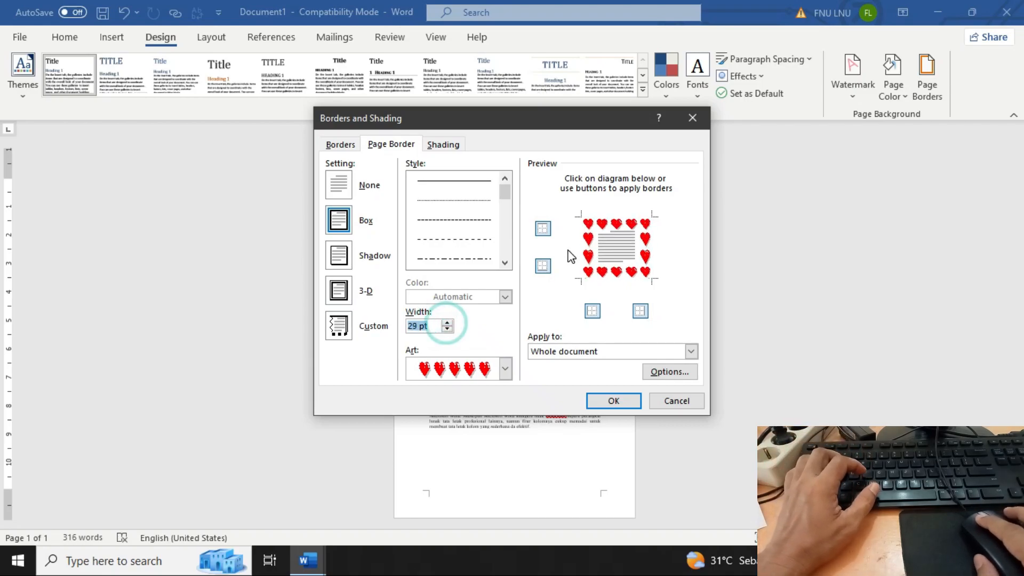
left_click(602, 403)
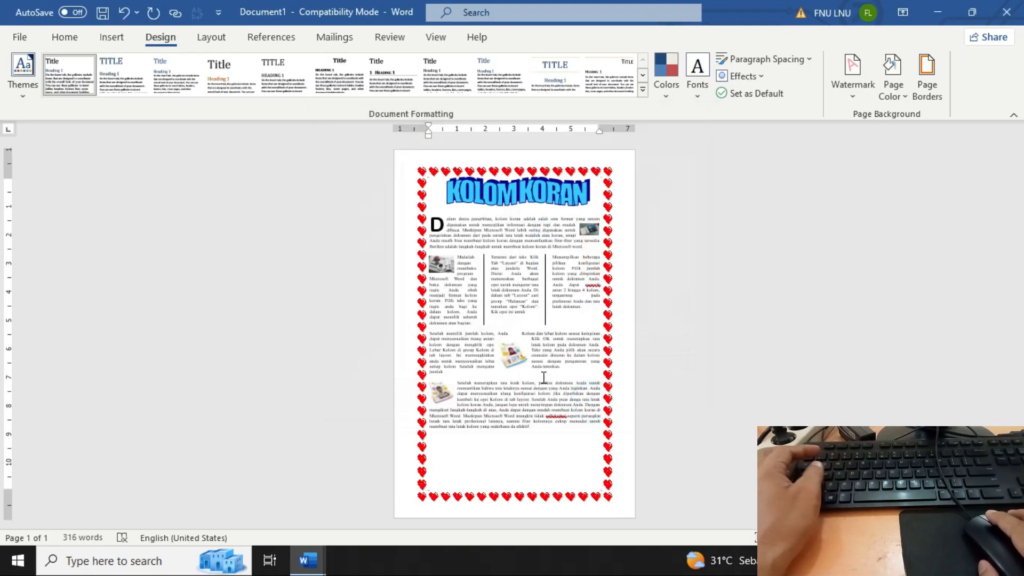
Step: Inspect the heart border around the page and its fit with the title, columns and pictures
scroll(489, 338, "up", 5)
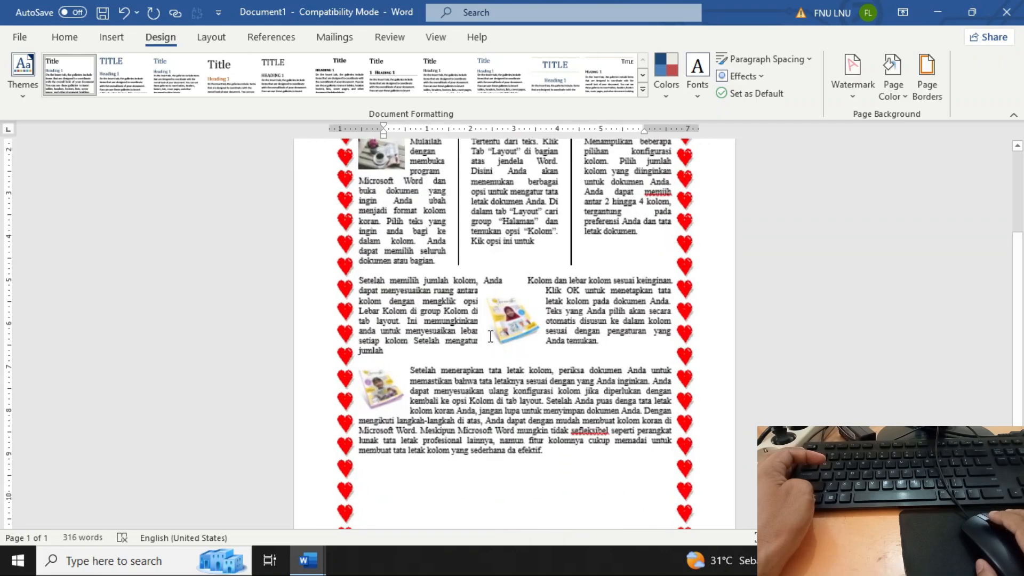
scroll(490, 336, "up", 3)
scroll(490, 336, "down", 3)
scroll(490, 337, "up", 3)
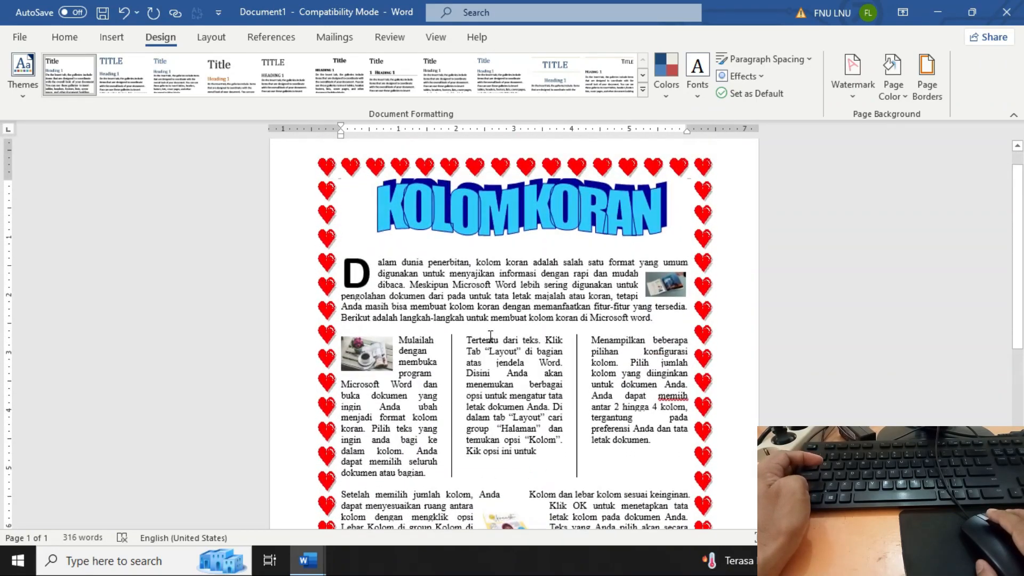
scroll(490, 336, "up", 2)
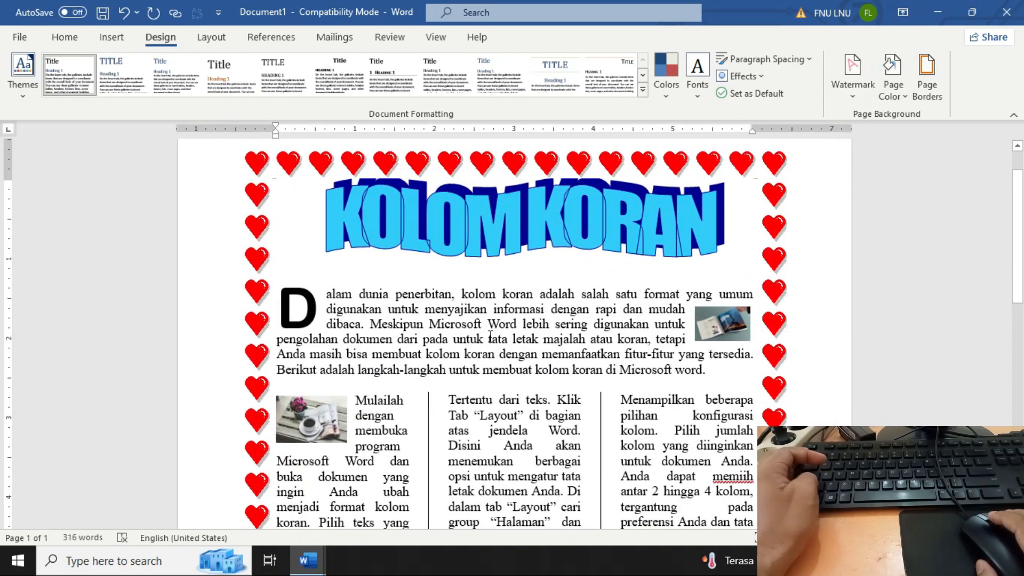
scroll(491, 336, "down", 3)
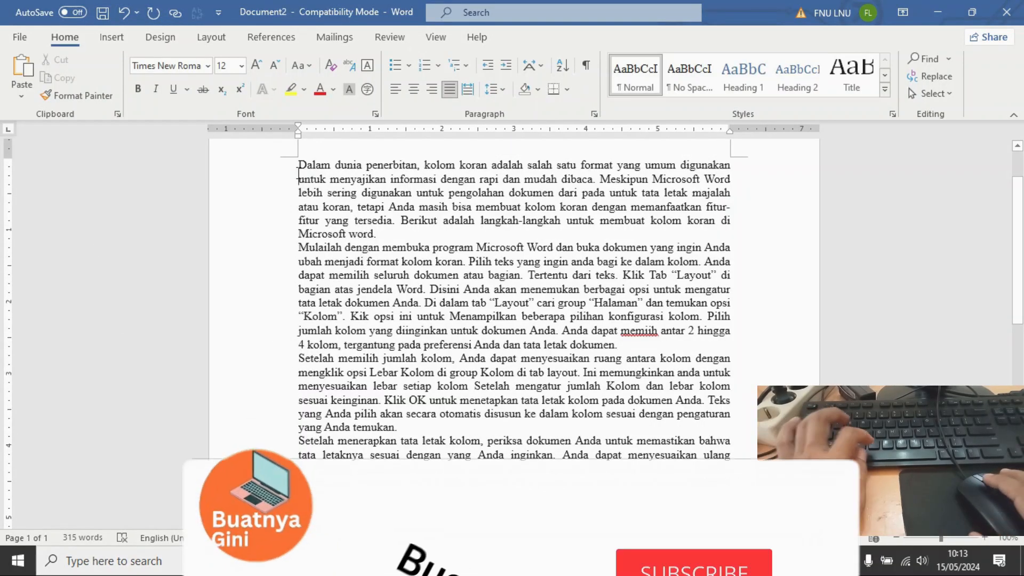
Step: Insert an empty line above the first paragraph of Document2
scroll(298, 173, "up", 2)
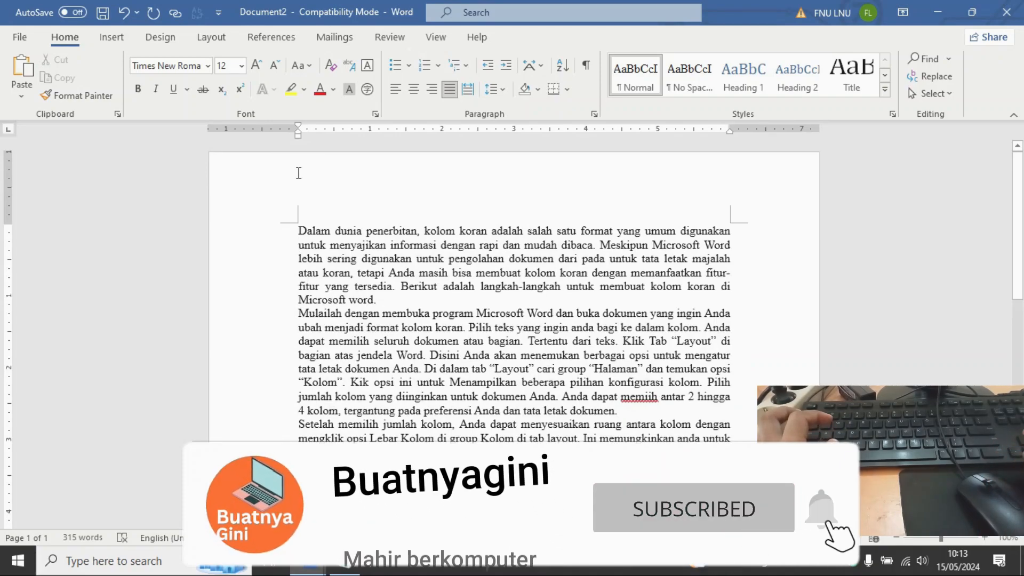
scroll(299, 174, "down", 3)
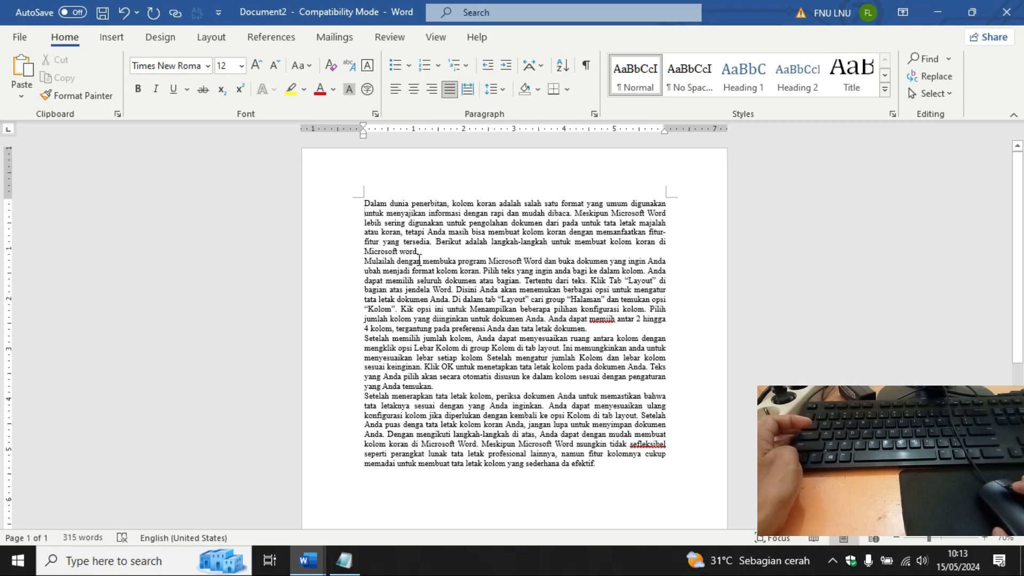
scroll(420, 260, "up", 2)
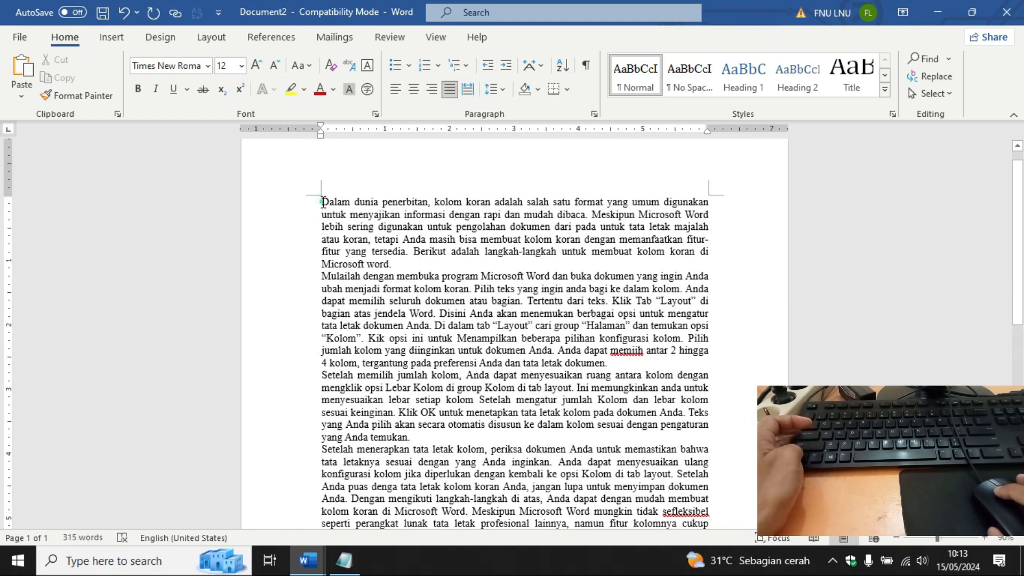
key("Return")
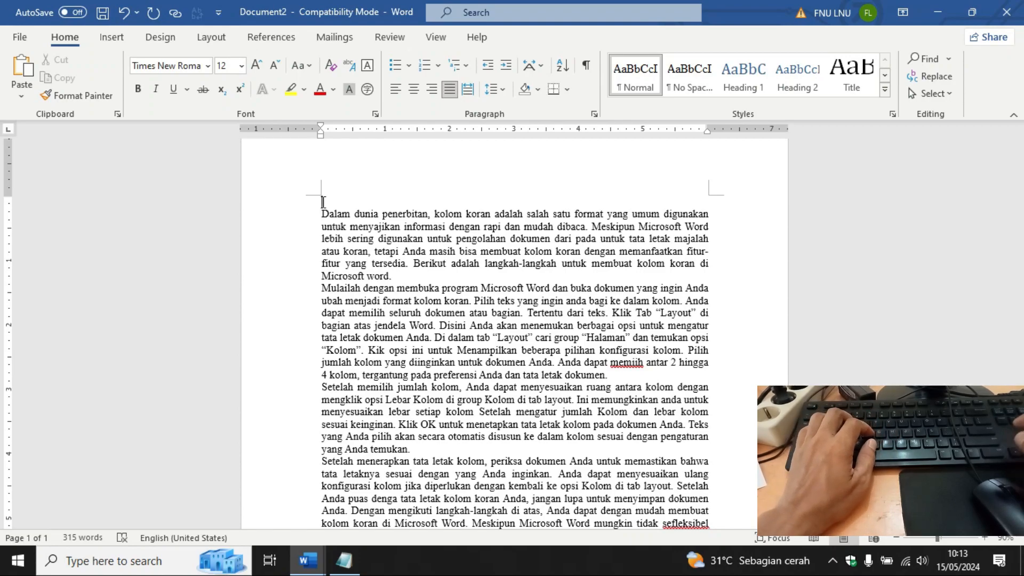
Step: Insert a WordArt title reading "BELAJAR COLUMN" in the slanted orange 3-D style on the empty first line
scroll(323, 202, "up", 2)
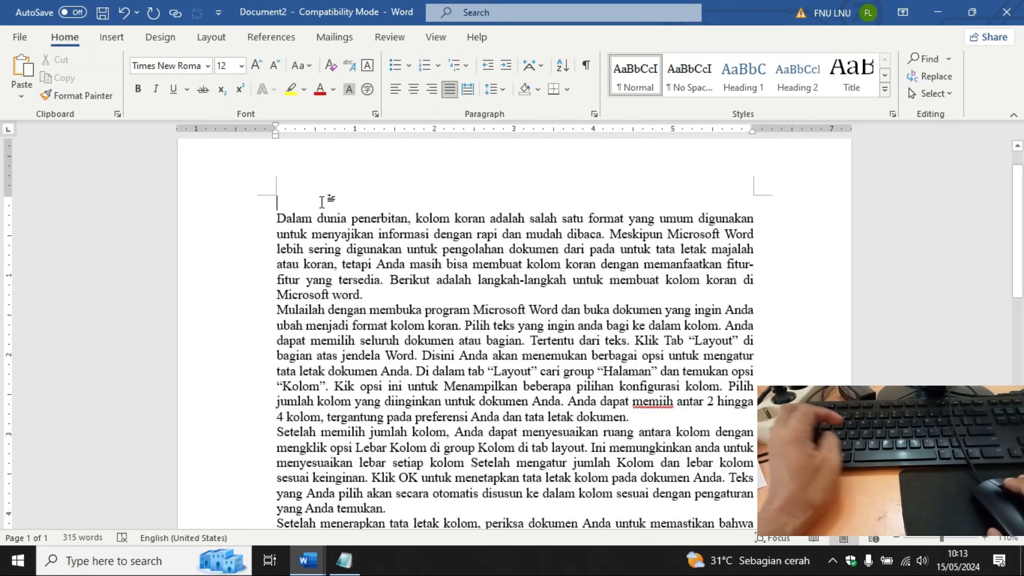
left_click(111, 37)
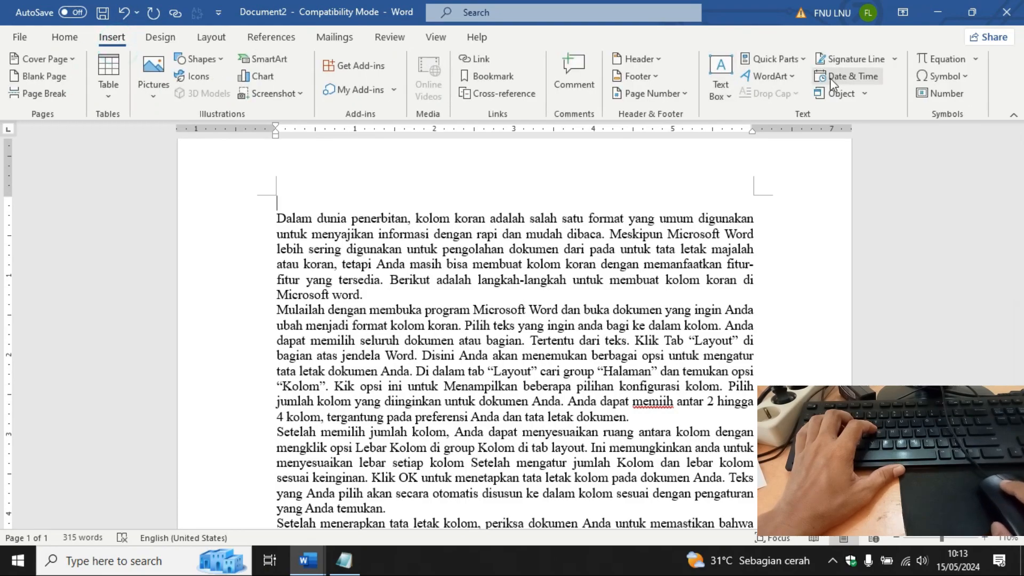
left_click(786, 78)
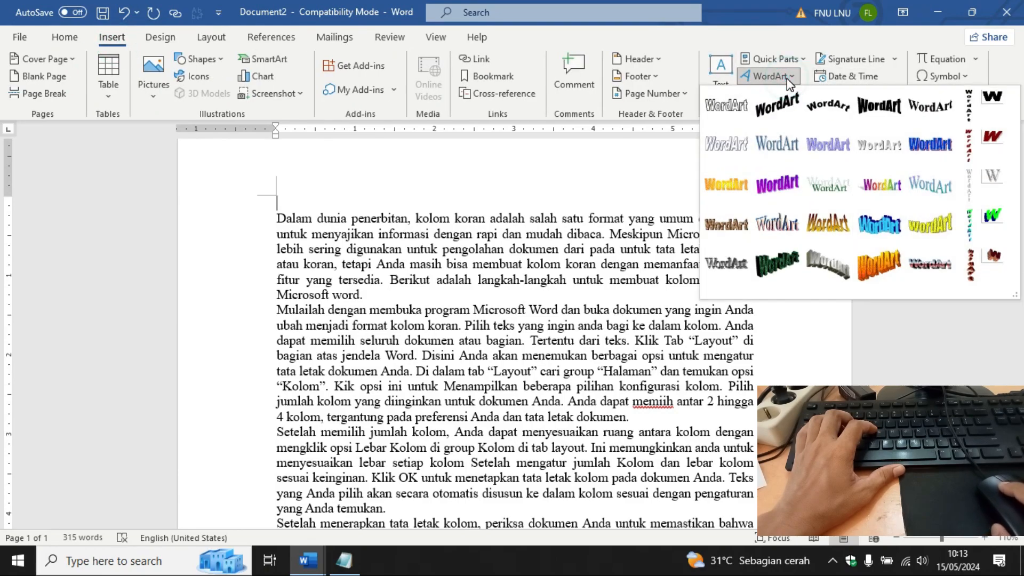
left_click(869, 257)
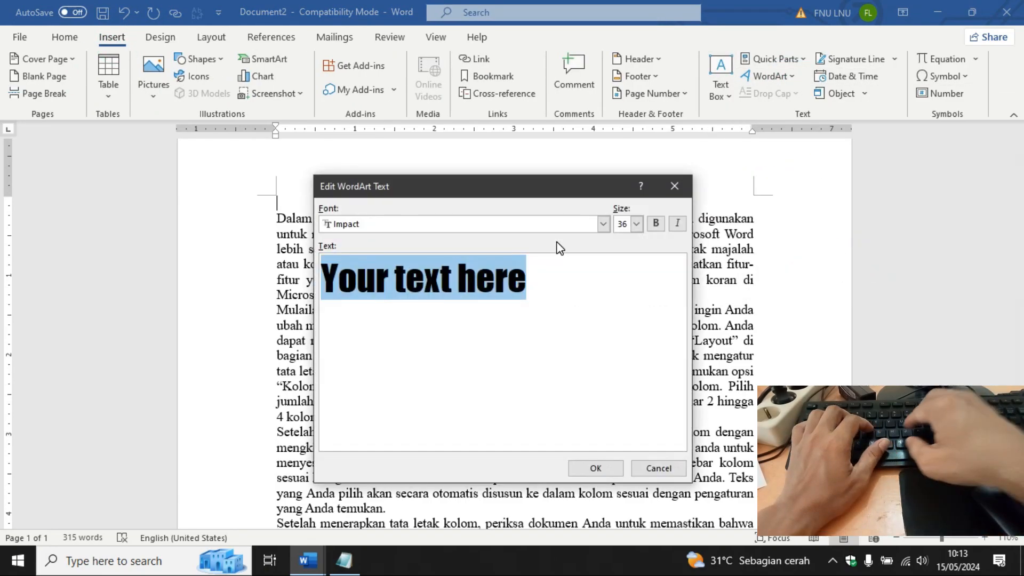
type("BELAJA")
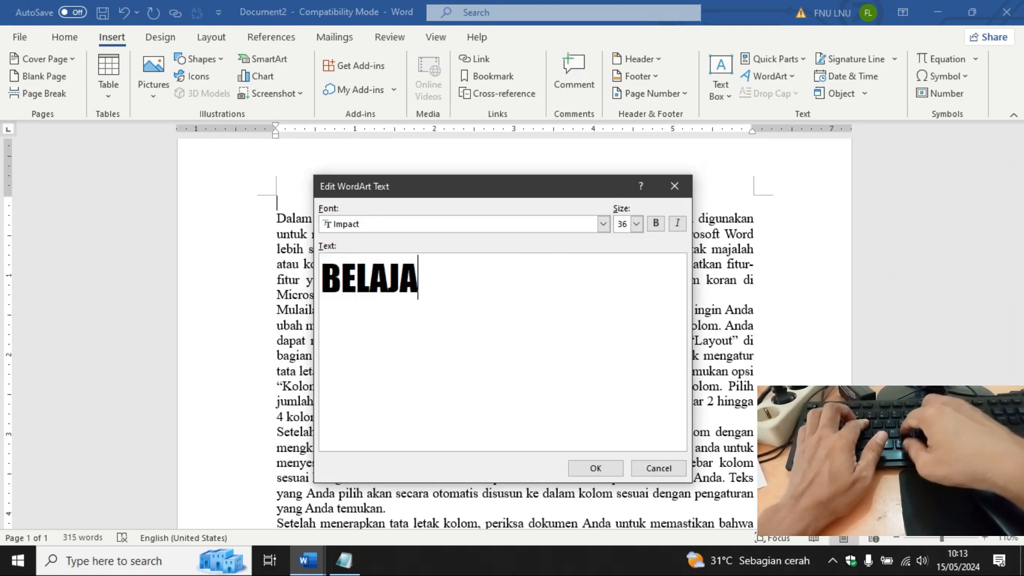
type("R COLUMN")
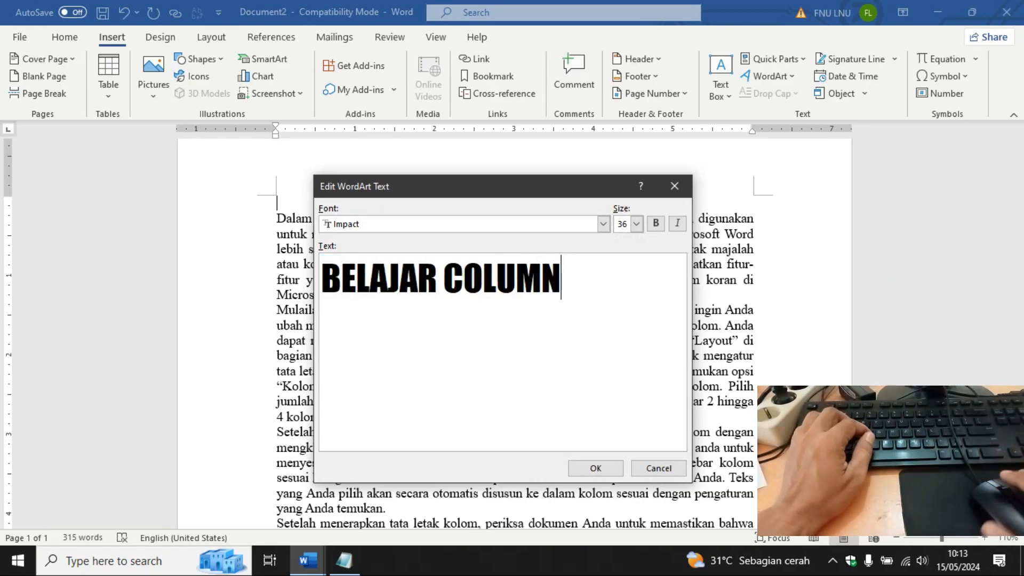
left_click(592, 470)
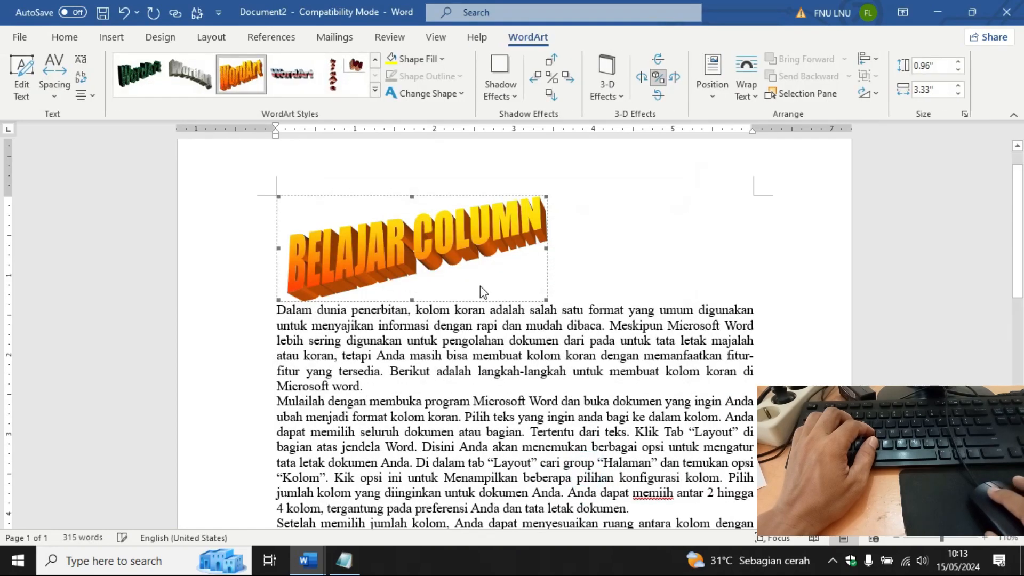
Step: Set the WordArt title's text wrapping to Square and move it horizontally to about the middle of the page
left_click(754, 99)
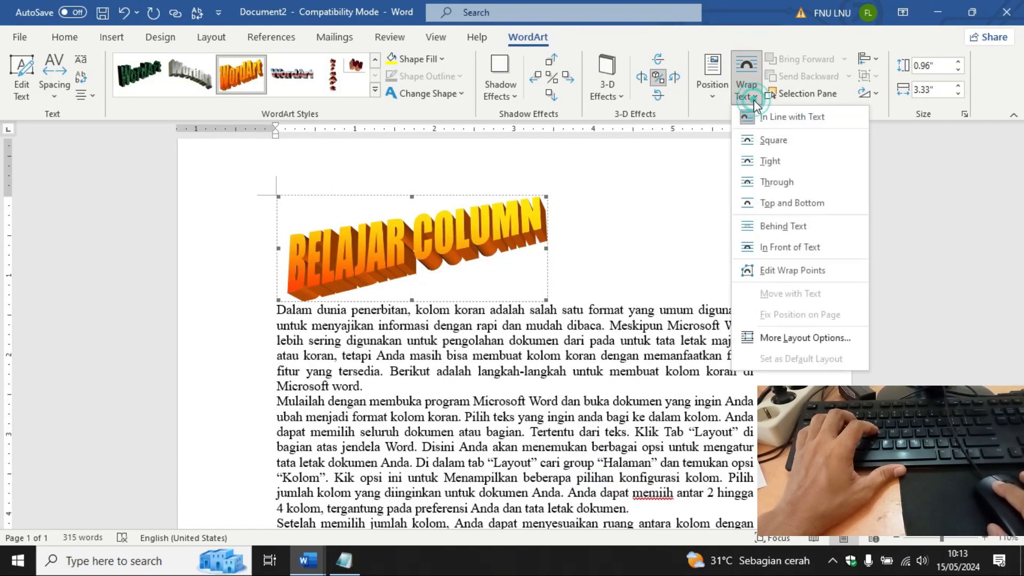
left_click(768, 140)
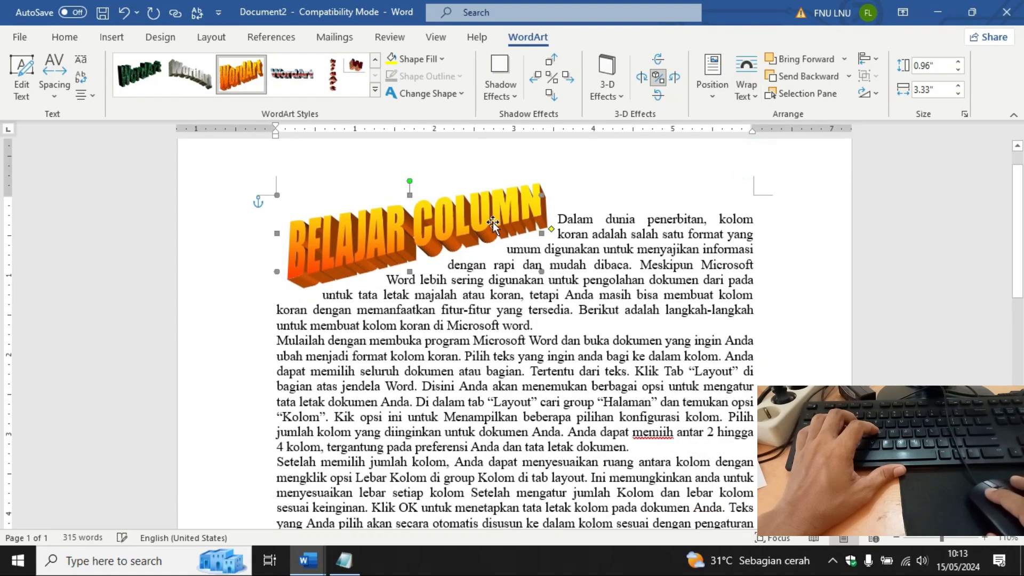
left_click_drag(496, 222, 586, 224)
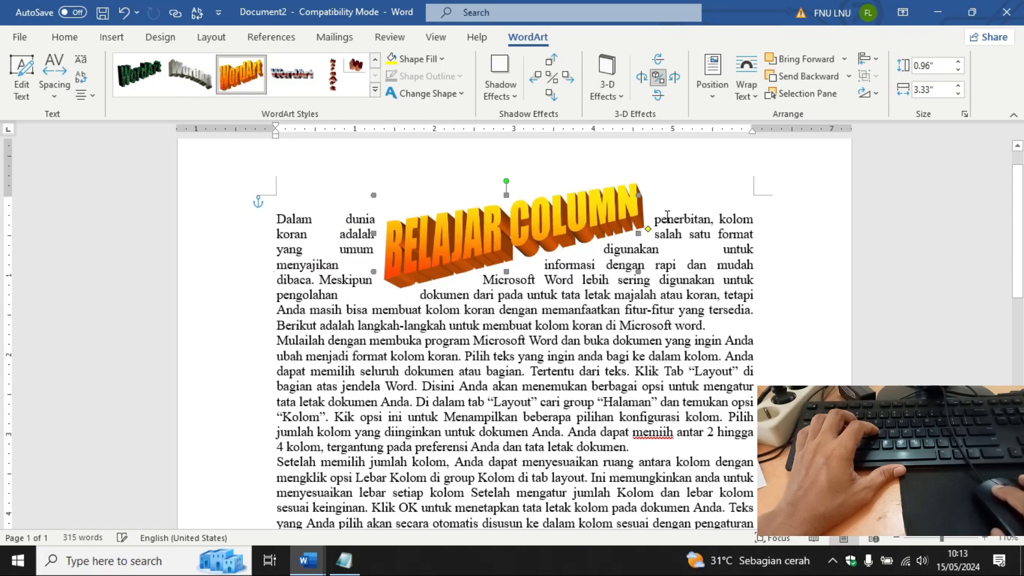
Step: Insert eight empty lines above the first paragraph and move the WordArt title up into the blank space above the text
left_click(688, 194)
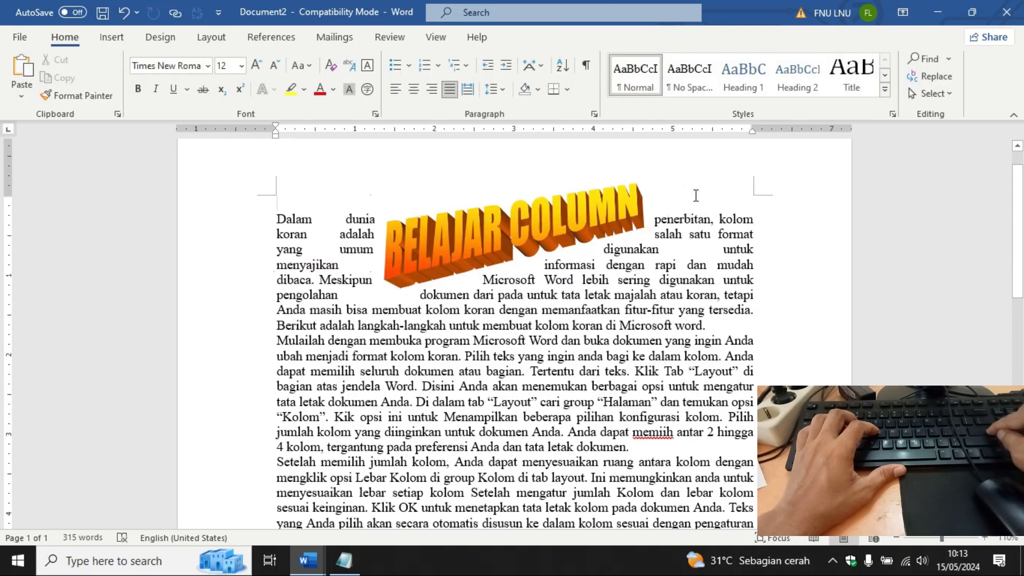
key("Return")
key("Return")
key("Return")
key("Return")
key("Return")
key("Return")
key("Return")
key("Return")
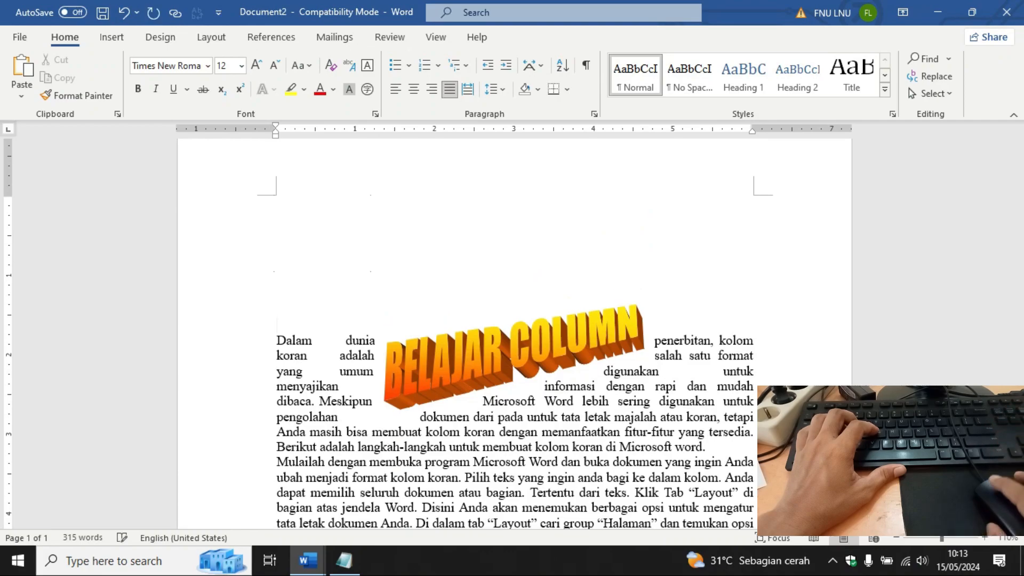
left_click_drag(478, 347, 496, 252)
Step: Apply a Dropped drop cap to the first letter of the opening paragraph, which begins with "Dalam dunia penerbitan"
left_click(387, 341)
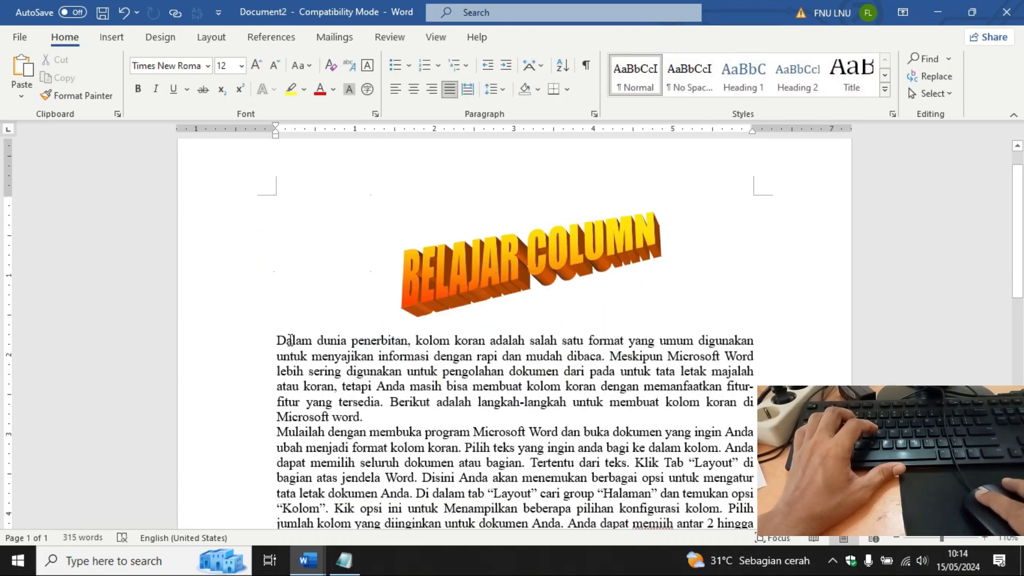
left_click_drag(285, 341, 275, 343)
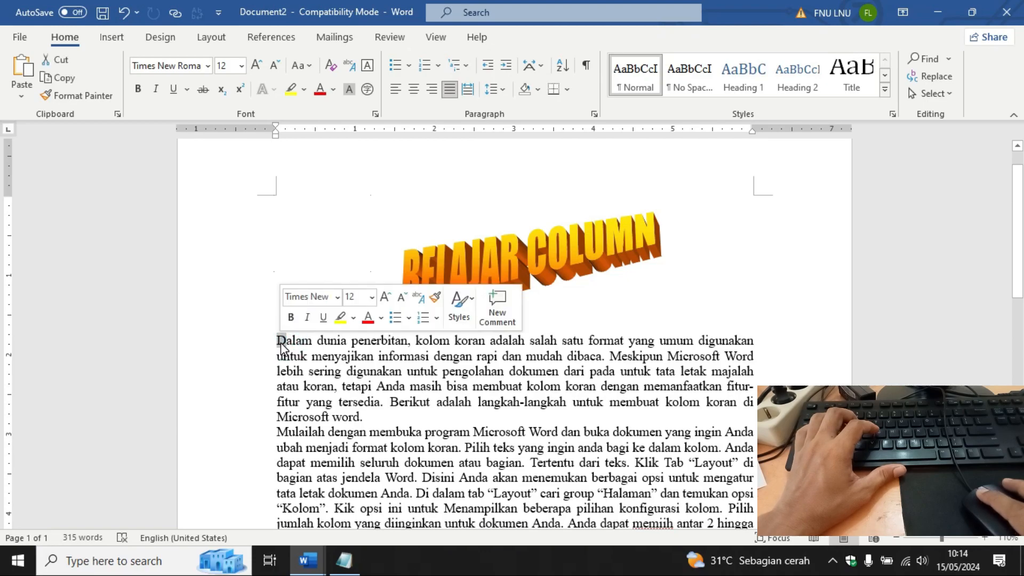
left_click(283, 340)
left_click_drag(276, 341, 311, 340)
left_click(309, 339)
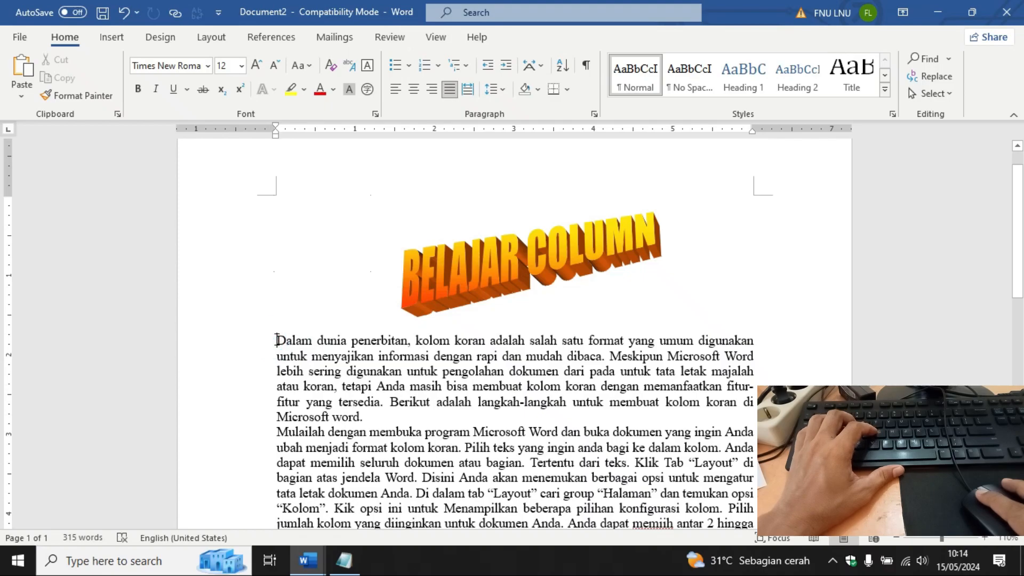
left_click(119, 40)
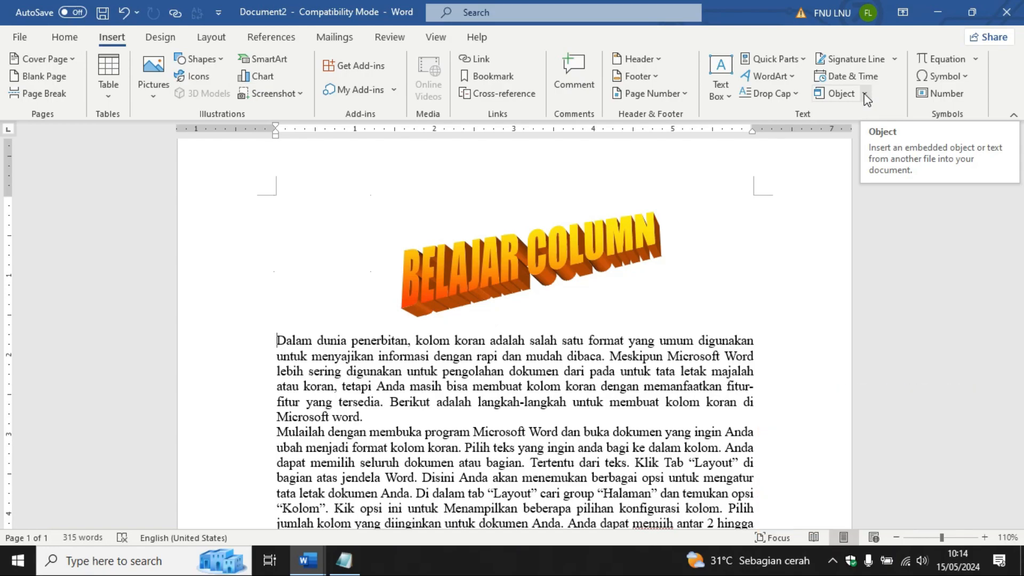
left_click(796, 93)
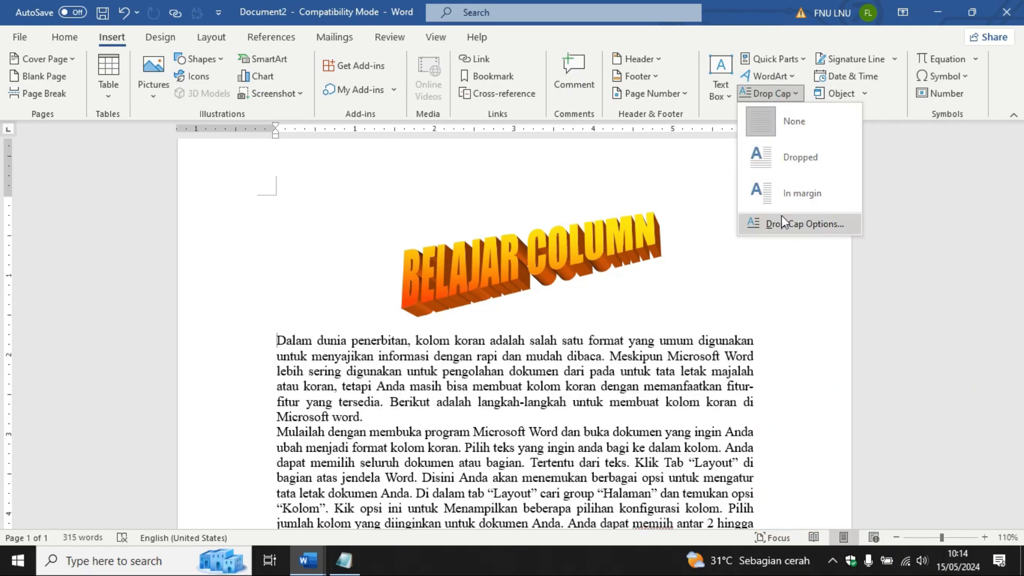
left_click(767, 162)
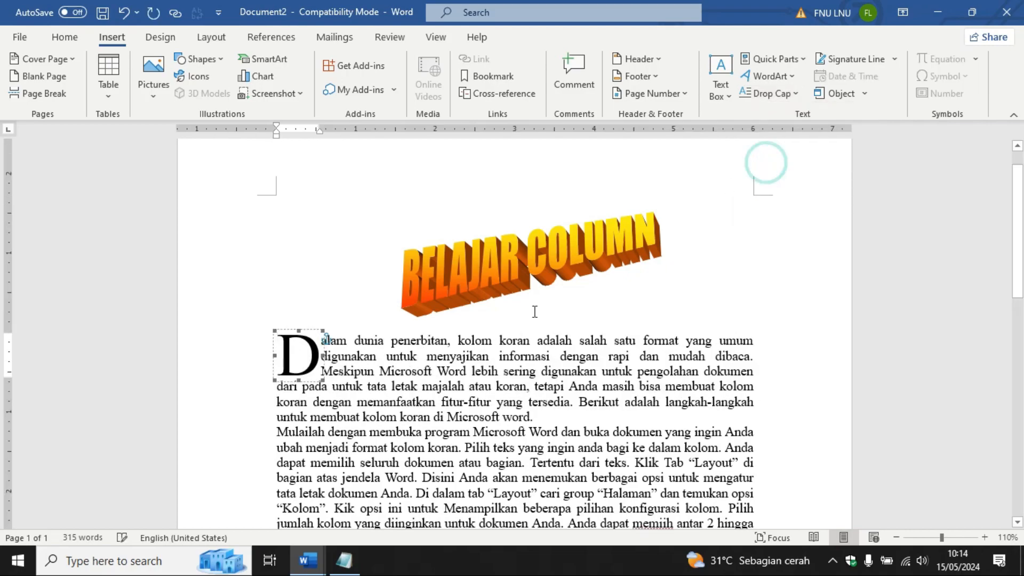
Step: Format the second paragraph, from "Mulailah" to "tata letak dokumen.", as three columns with a line between, applied to the selected text
scroll(527, 404, "down", 3)
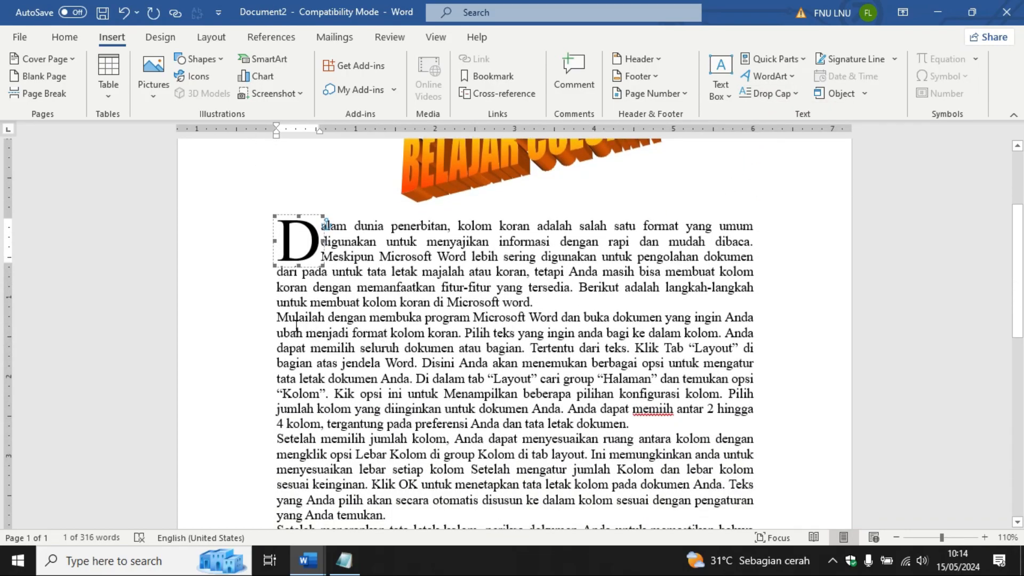
left_click_drag(279, 320, 540, 387)
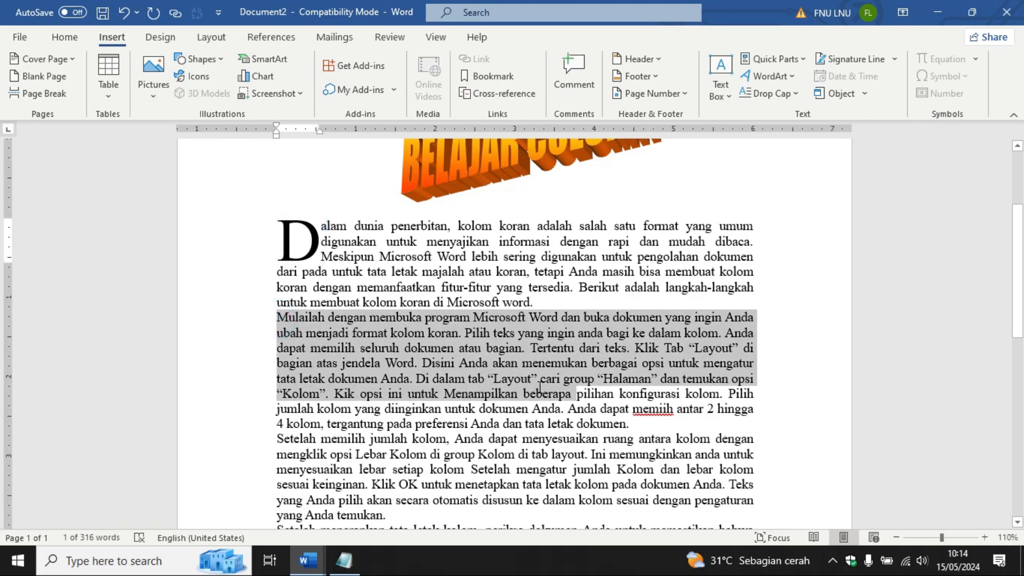
left_click_drag(600, 399, 636, 423)
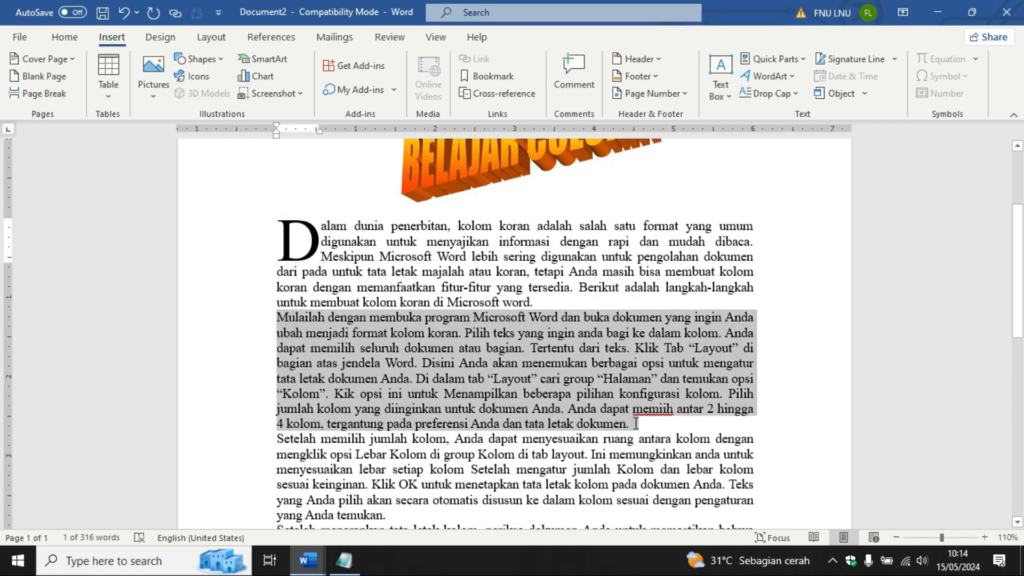
left_click(211, 37)
left_click(189, 96)
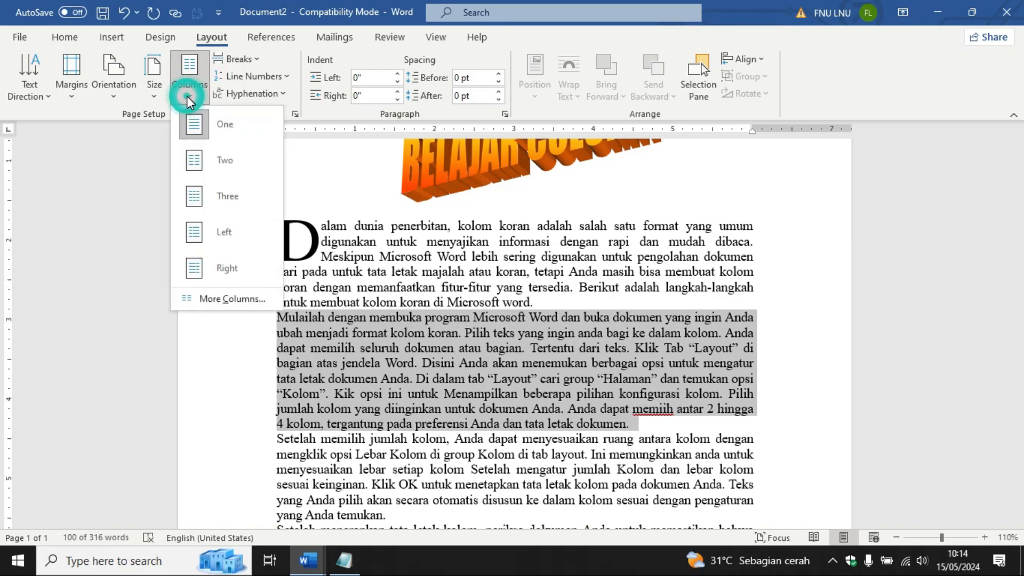
left_click(217, 297)
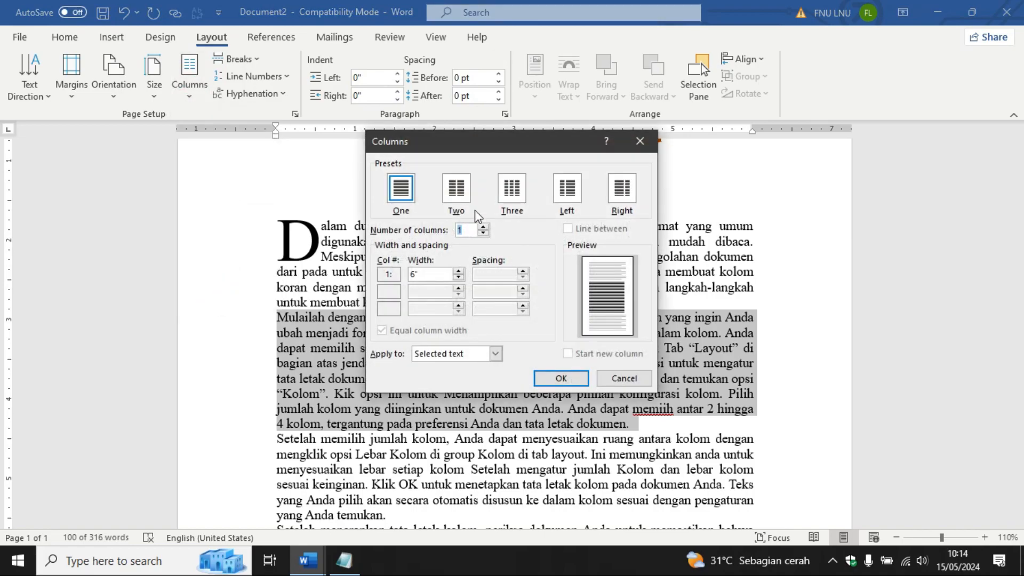
left_click(513, 194)
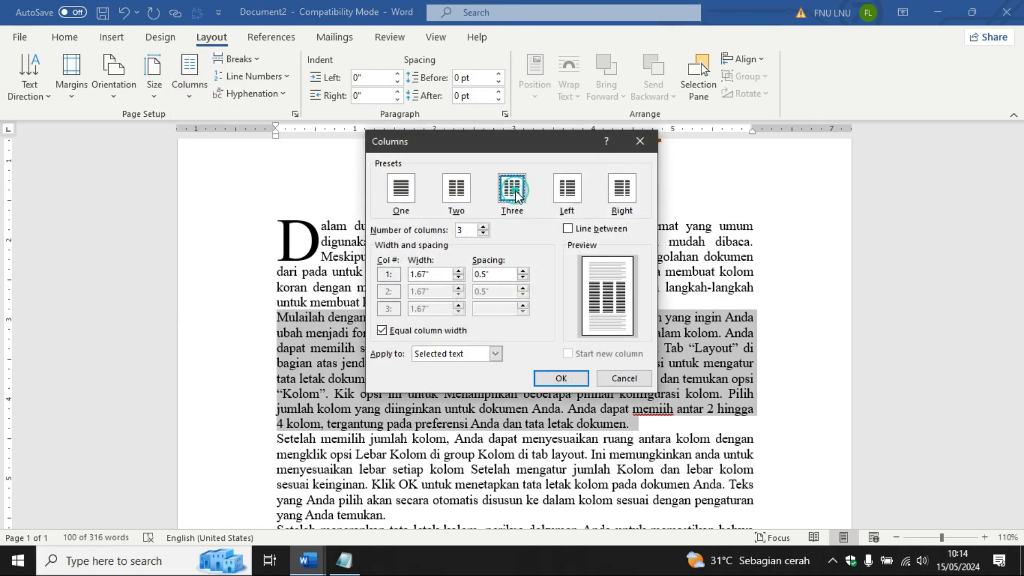
left_click(568, 229)
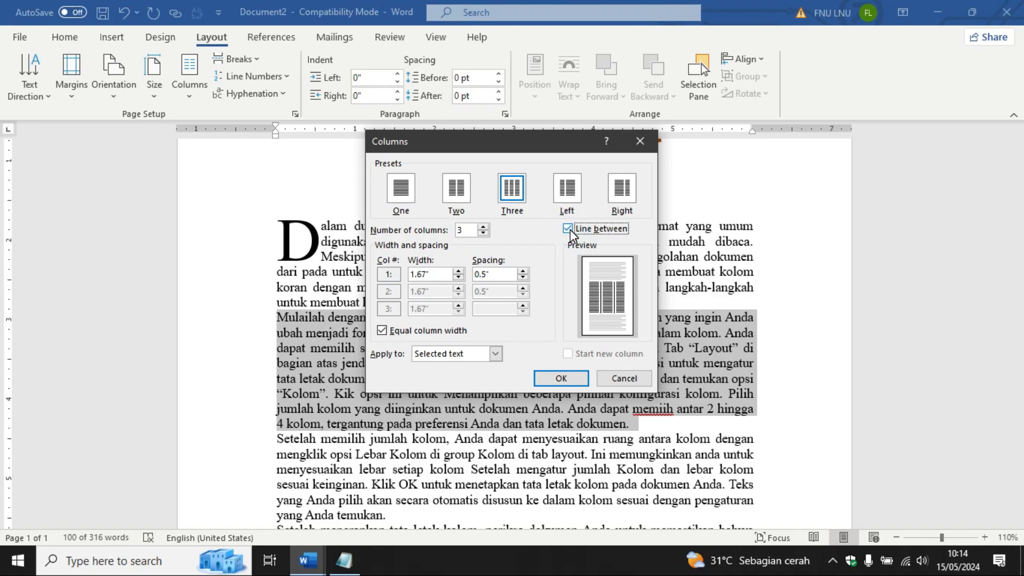
left_click(495, 354)
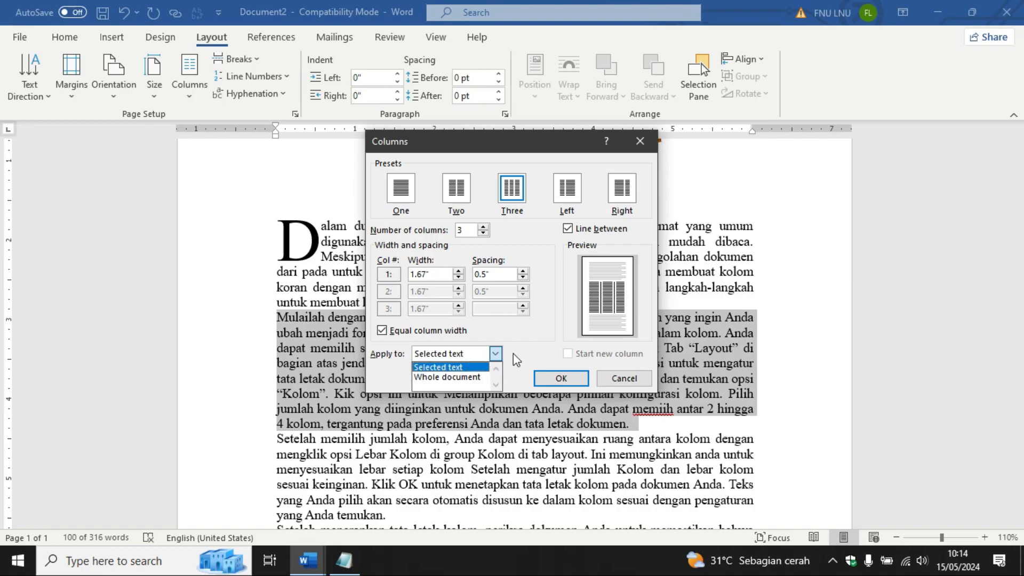
left_click(504, 354)
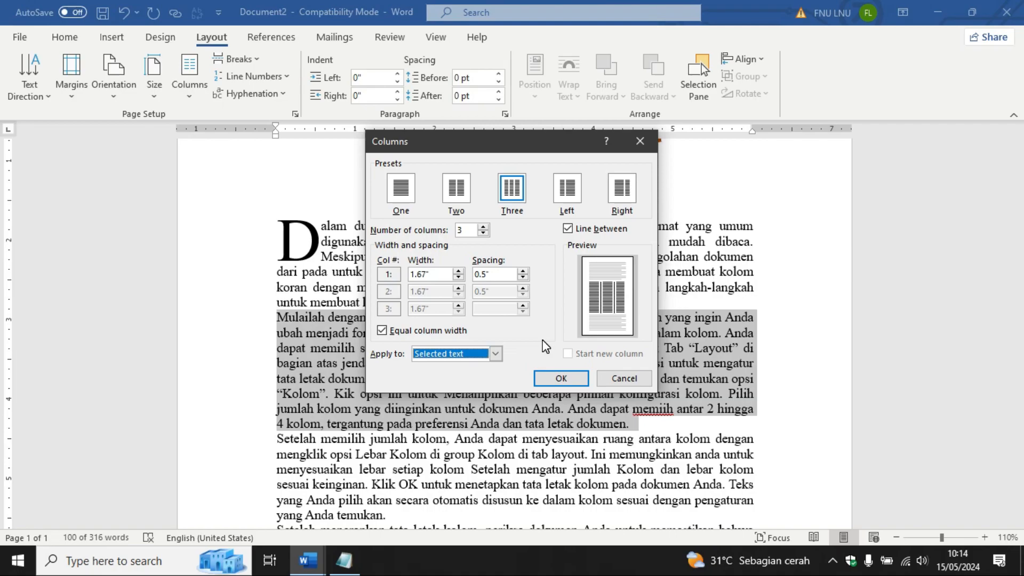
left_click(554, 380)
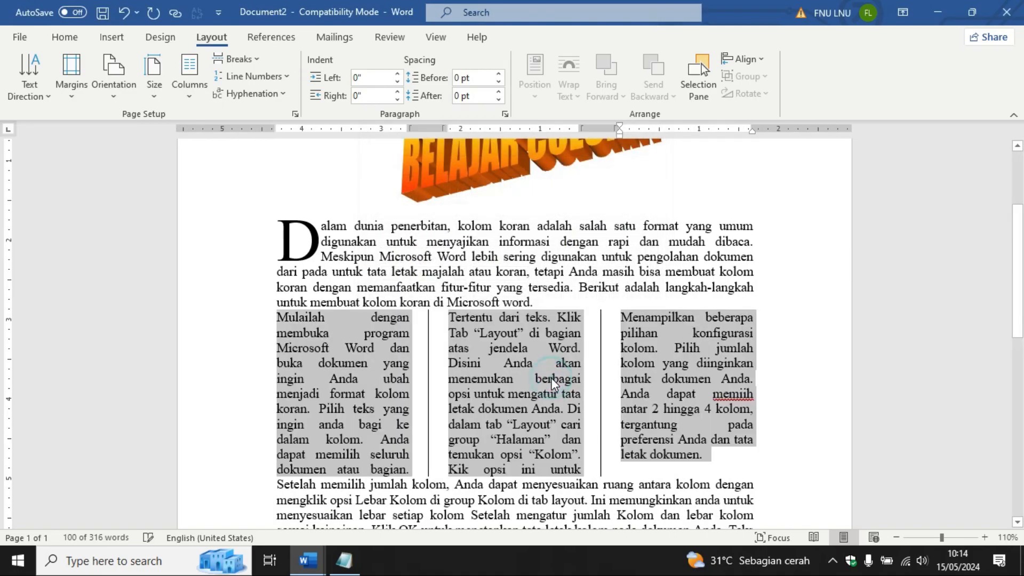
Step: Insert the picture download.jpg from the TUTORIAL WORD folder before "Mulailah" at the start of the three-column paragraph
scroll(475, 339, "down", 2)
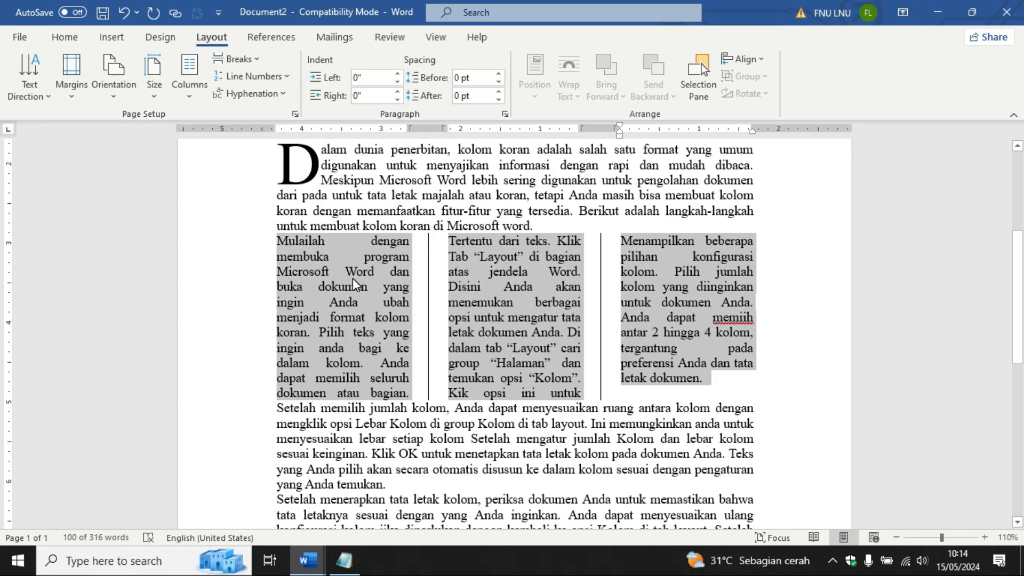
left_click(276, 241)
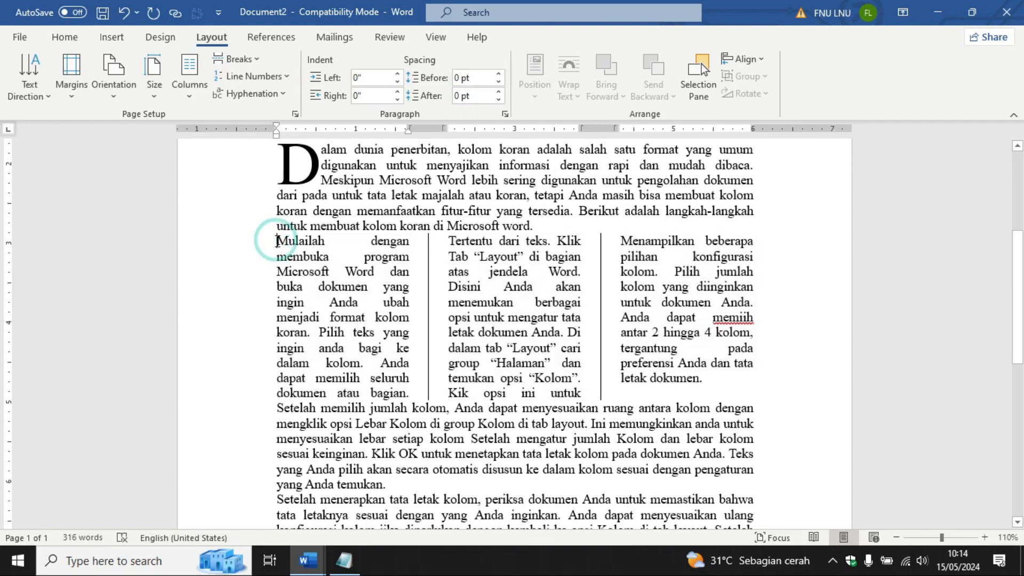
left_click(113, 37)
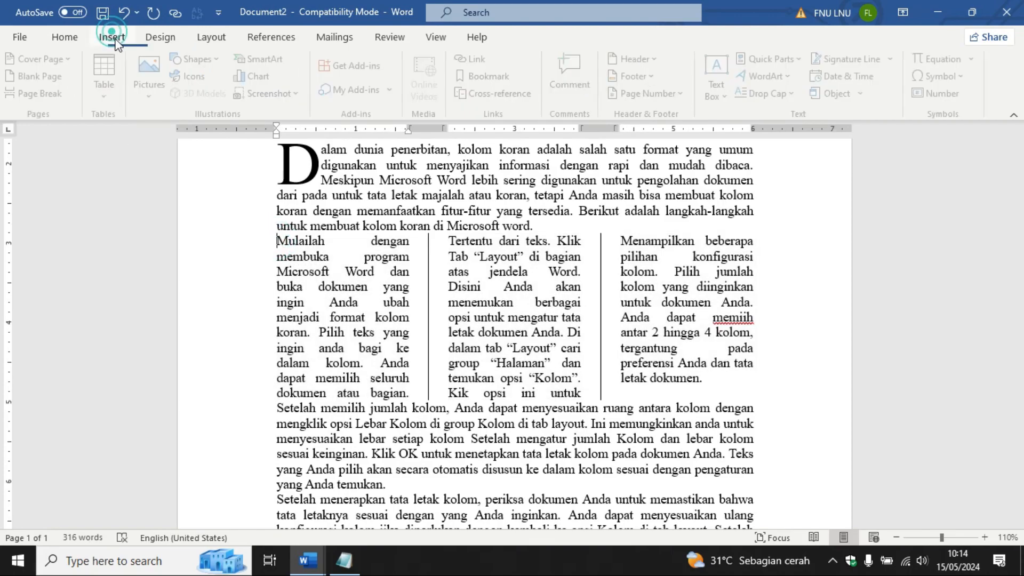
left_click(155, 89)
left_click(181, 140)
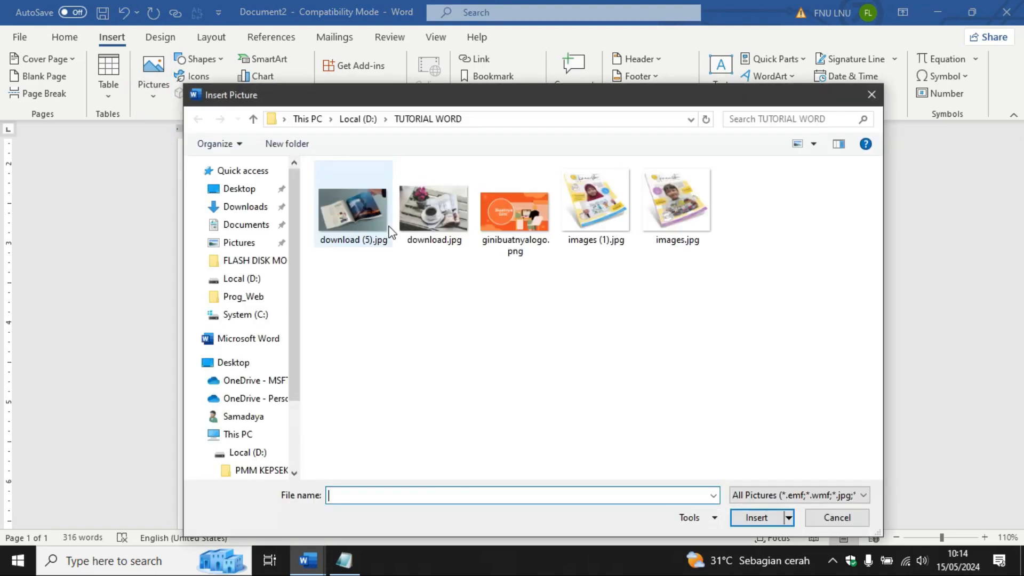
double_click(437, 216)
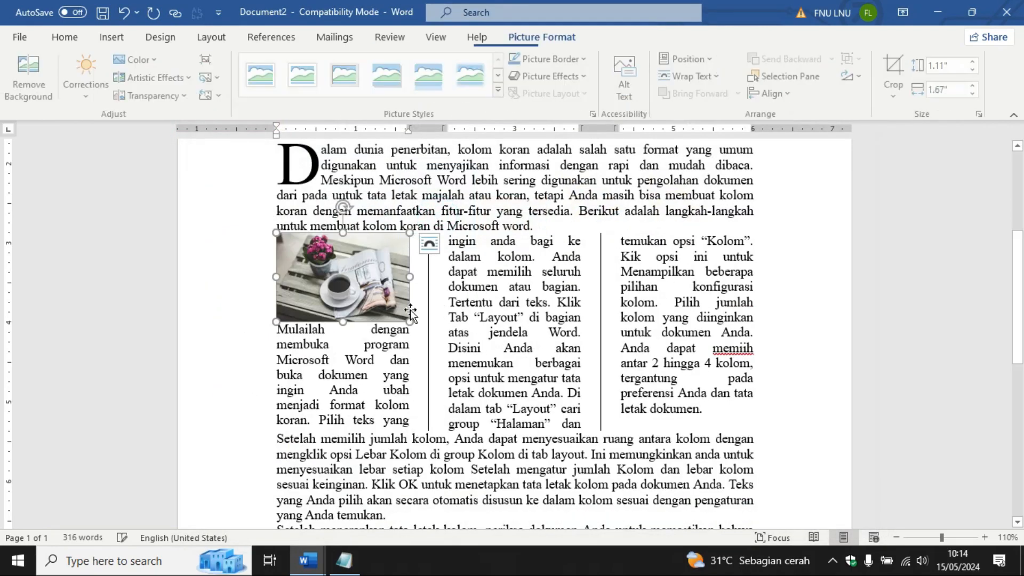
Step: Shrink the coffee cup picture to about 0.48" high by 0.73" wide and set its text wrapping to Tight
left_click_drag(410, 320, 335, 271)
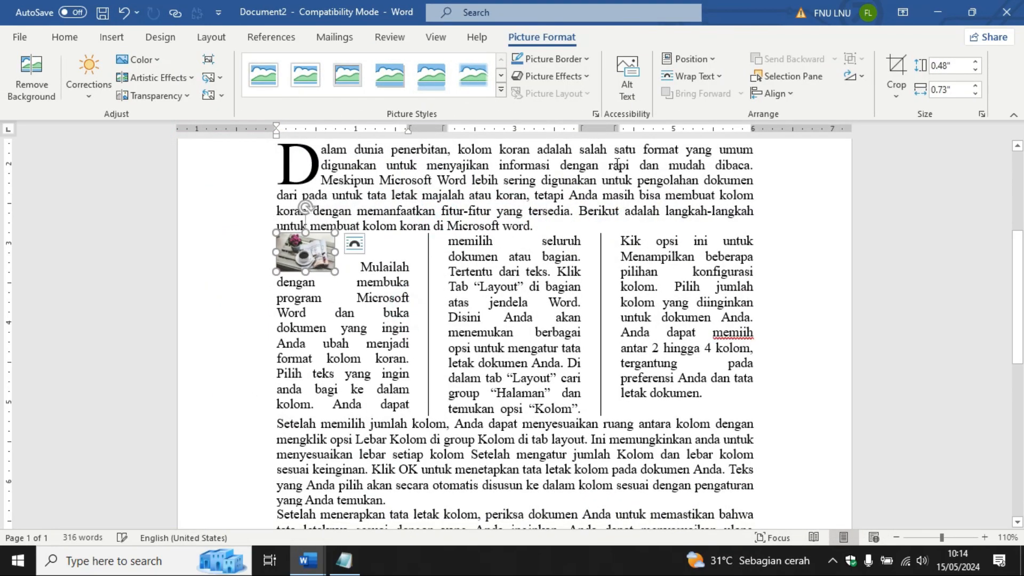
left_click(707, 77)
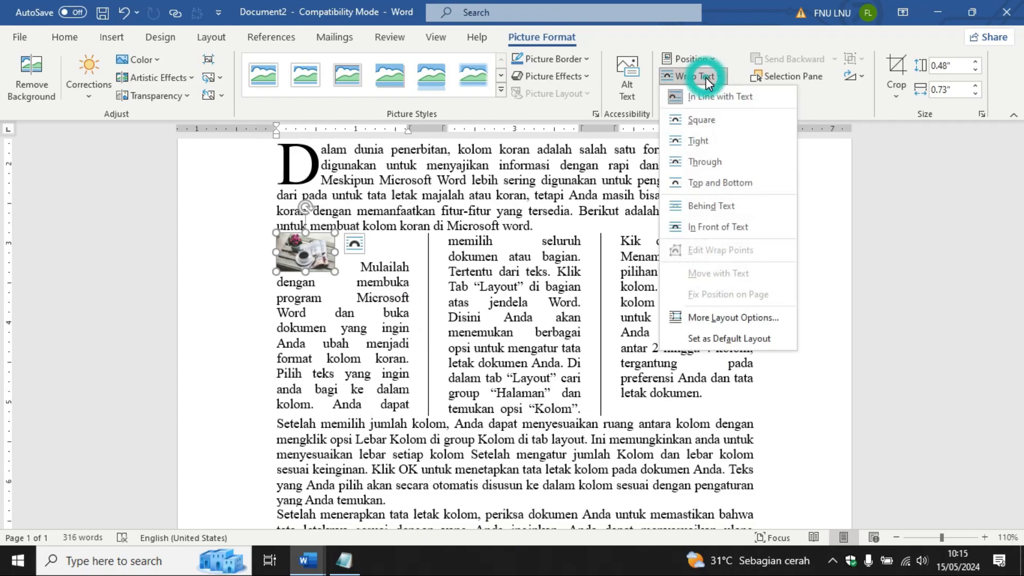
left_click(699, 141)
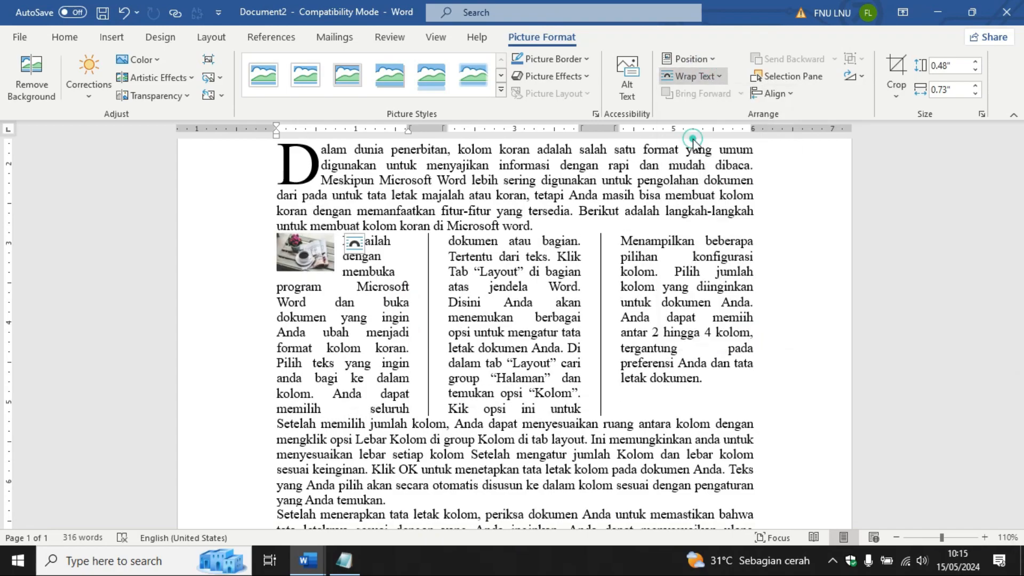
left_click(364, 315)
Step: Format the third paragraph, beginning "Setelah memilih jumlah kolom", as two columns without a line between, applied to the selected text
scroll(295, 288, "down", 3)
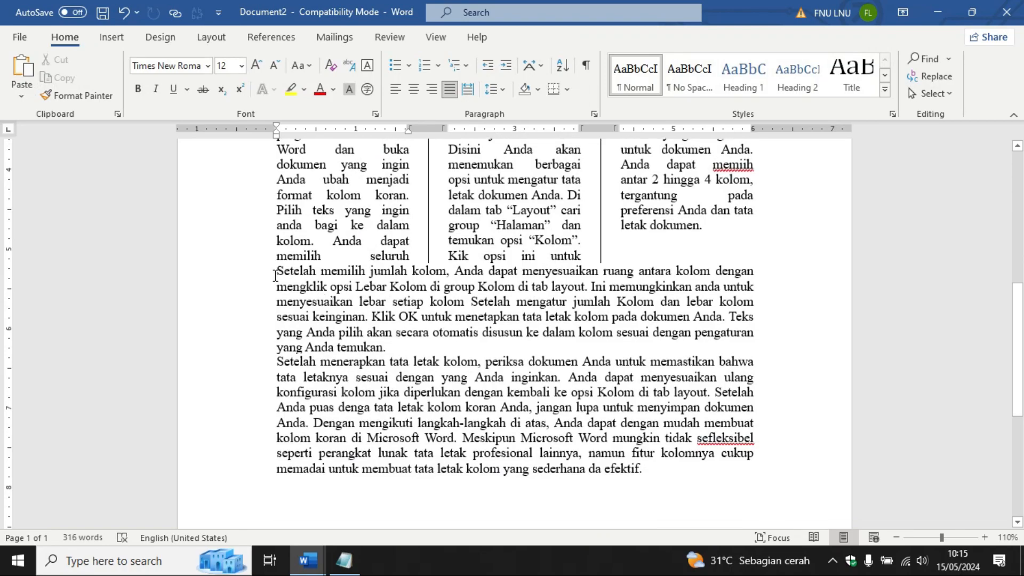
left_click_drag(275, 268, 385, 348)
left_click(354, 301)
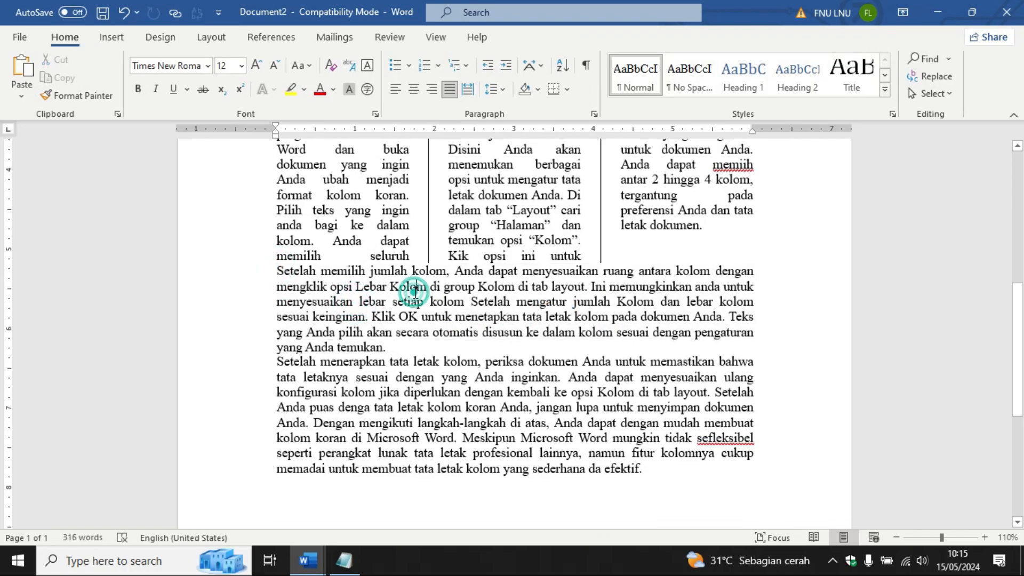
triple_click(414, 296)
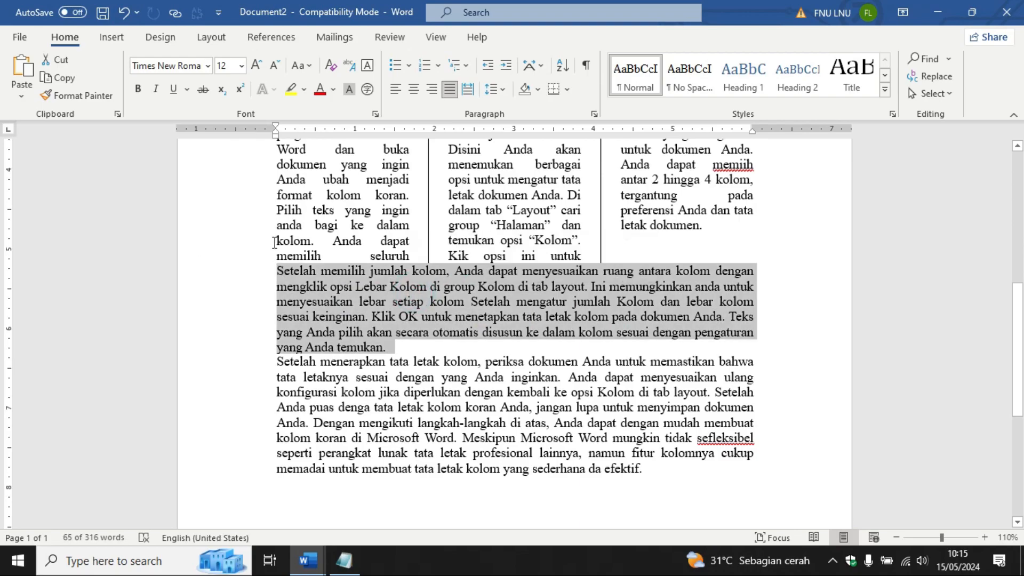
left_click(211, 37)
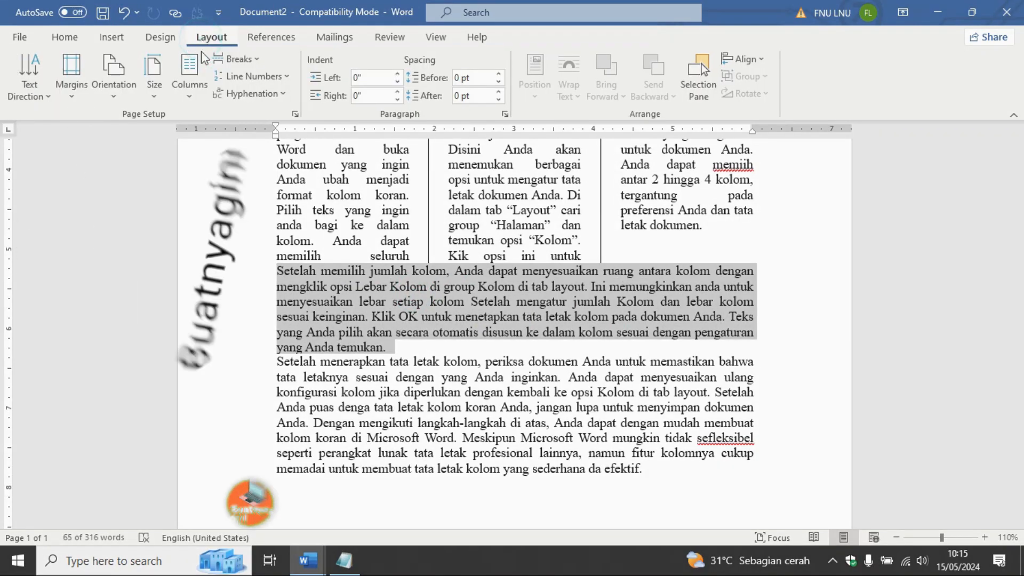
left_click(189, 74)
left_click(207, 298)
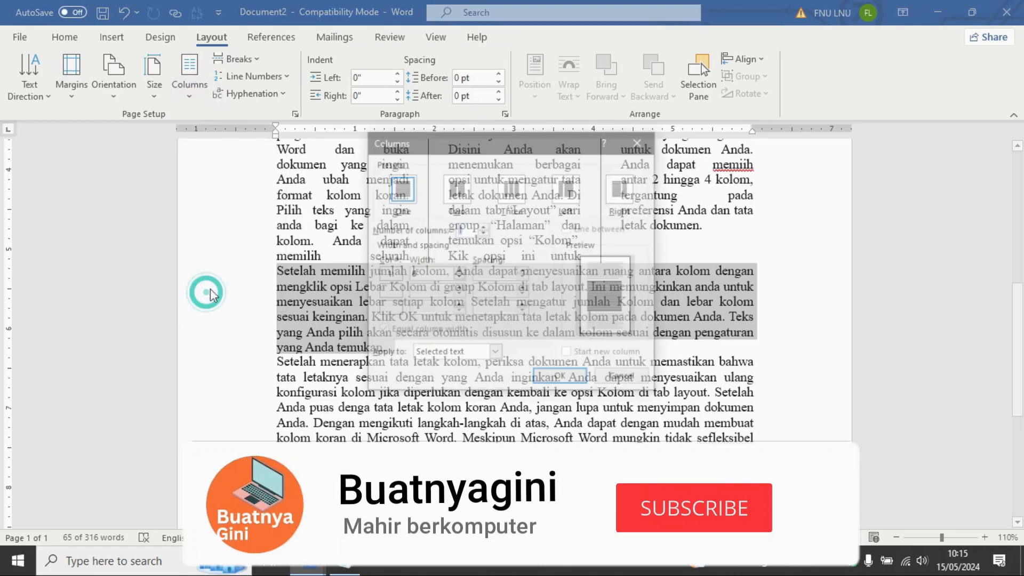
left_click(455, 195)
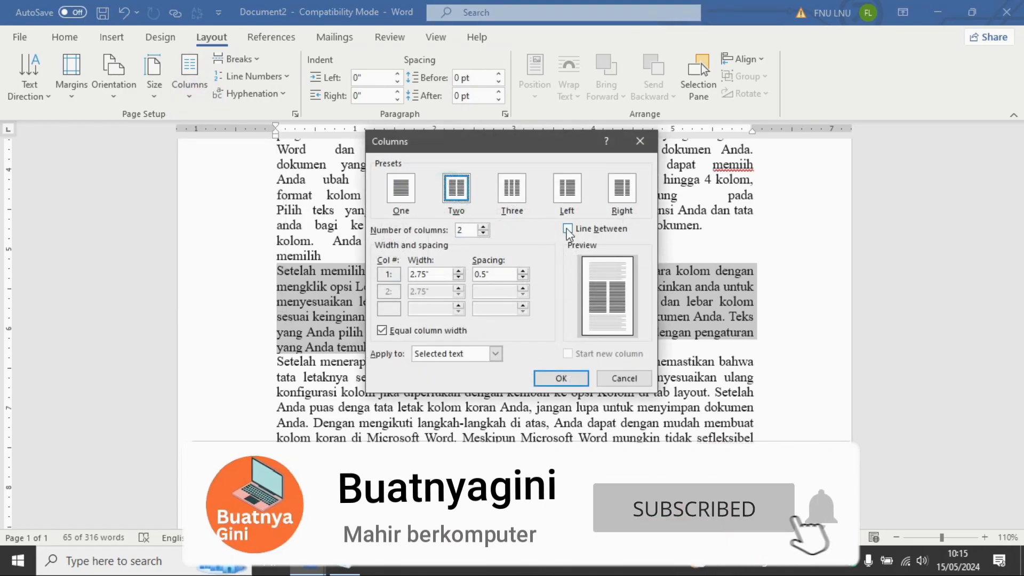
left_click(477, 358)
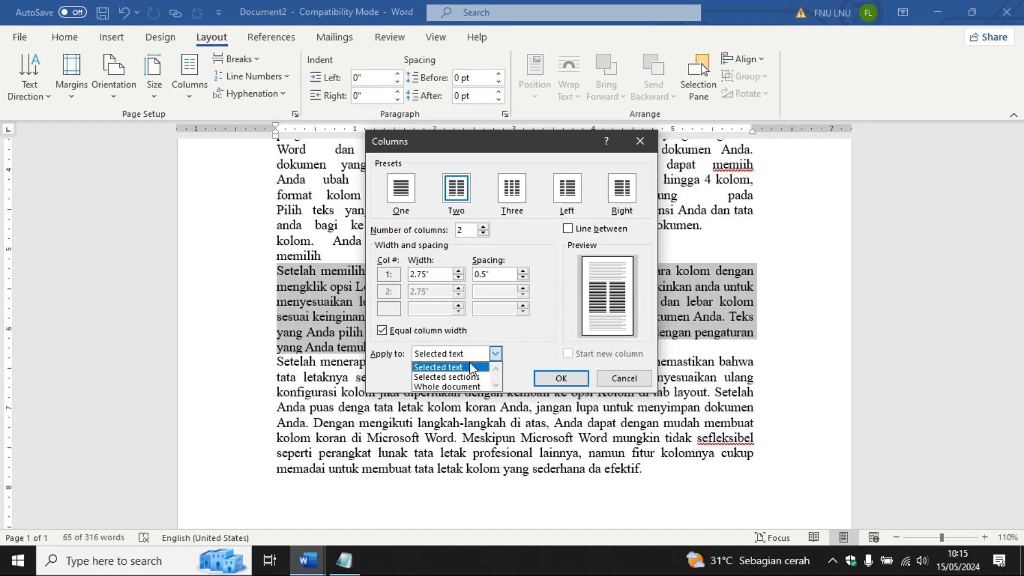
left_click(471, 368)
left_click(560, 378)
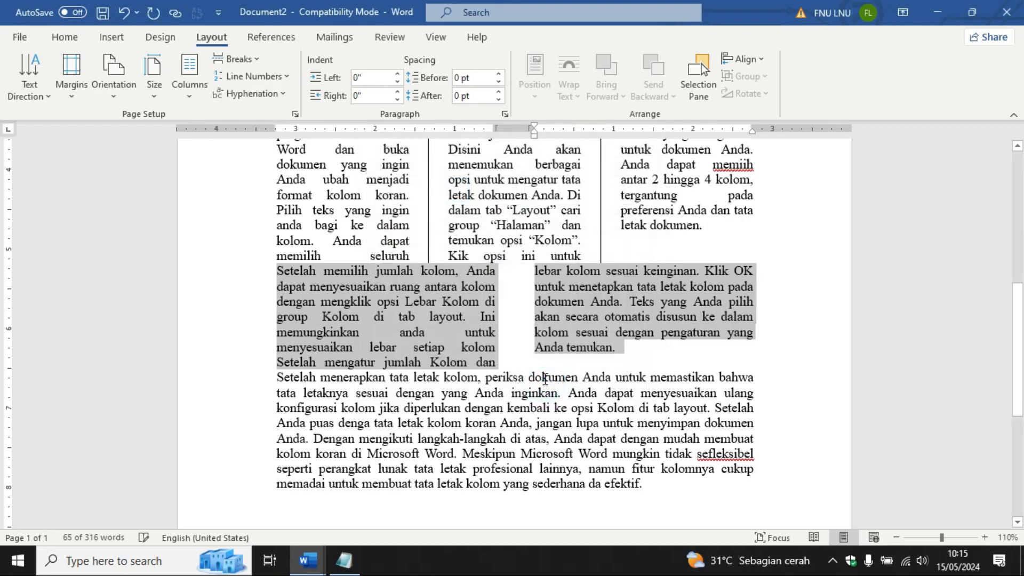
left_click(419, 317)
scroll(405, 316, "up", 5)
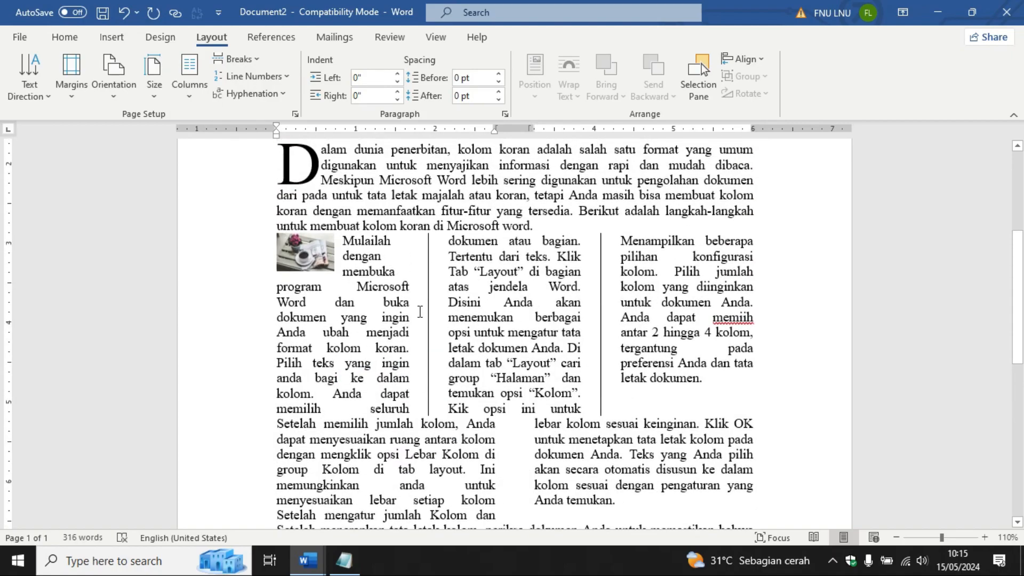
Step: Insert the picture images (1).jpg from the TUTORIAL WORD folder within the two-column paragraph's second line
scroll(401, 314, "down", 4)
left_click(111, 37)
left_click(158, 86)
left_click(187, 137)
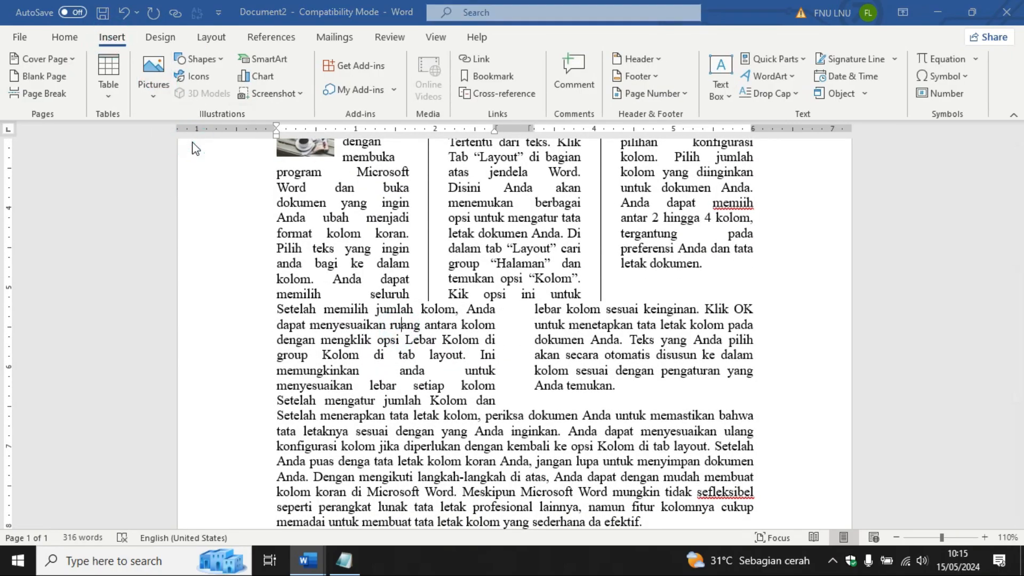
left_click(584, 213)
left_click(758, 513)
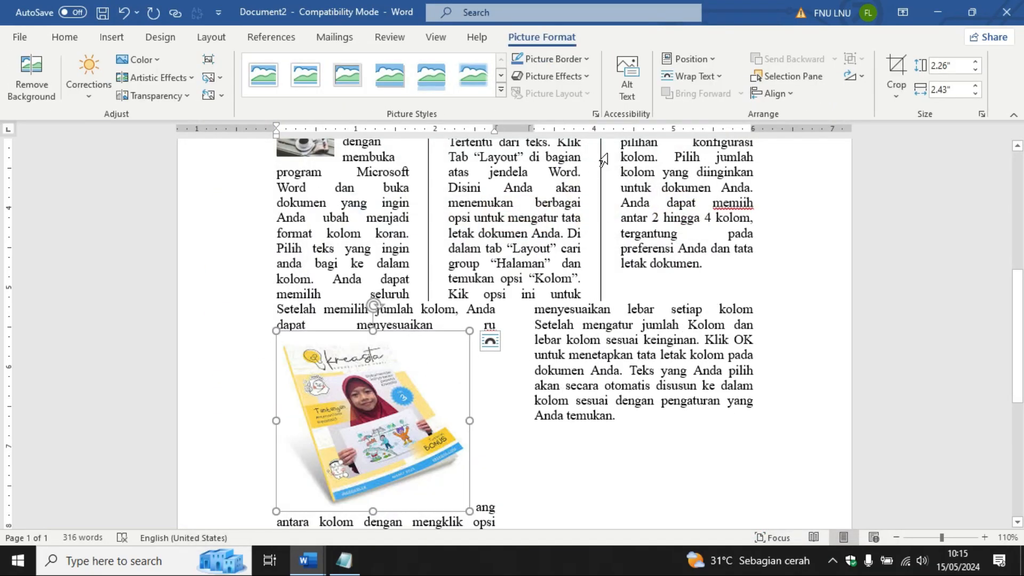
Step: Set the inserted magazine picture's wrapping to Tight, shrink it to about 0.95" high by 1.02" wide, and centre it between the two columns
left_click(693, 80)
left_click(689, 137)
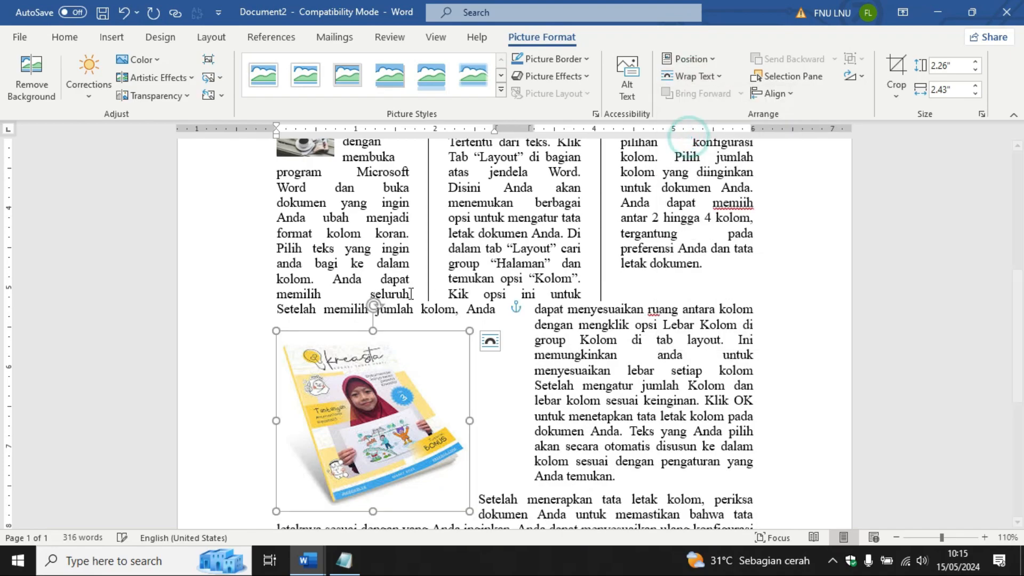
left_click_drag(276, 331, 390, 438)
left_click_drag(425, 478, 520, 354)
left_click(516, 353)
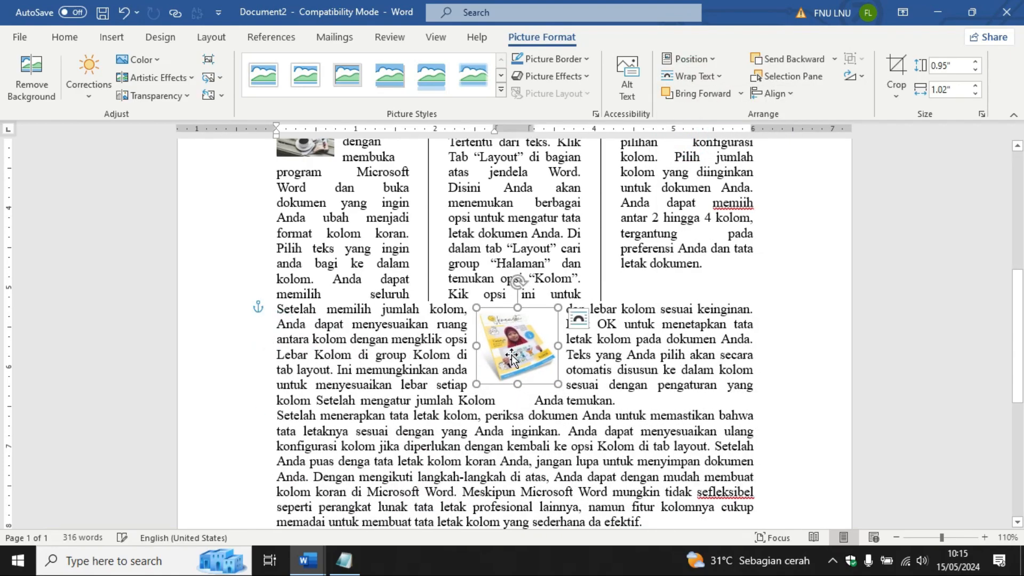
Step: Add a blank line above the last paragraph, beginning "Setelah menerapkan tata letak kolom"
scroll(392, 447, "down", 3)
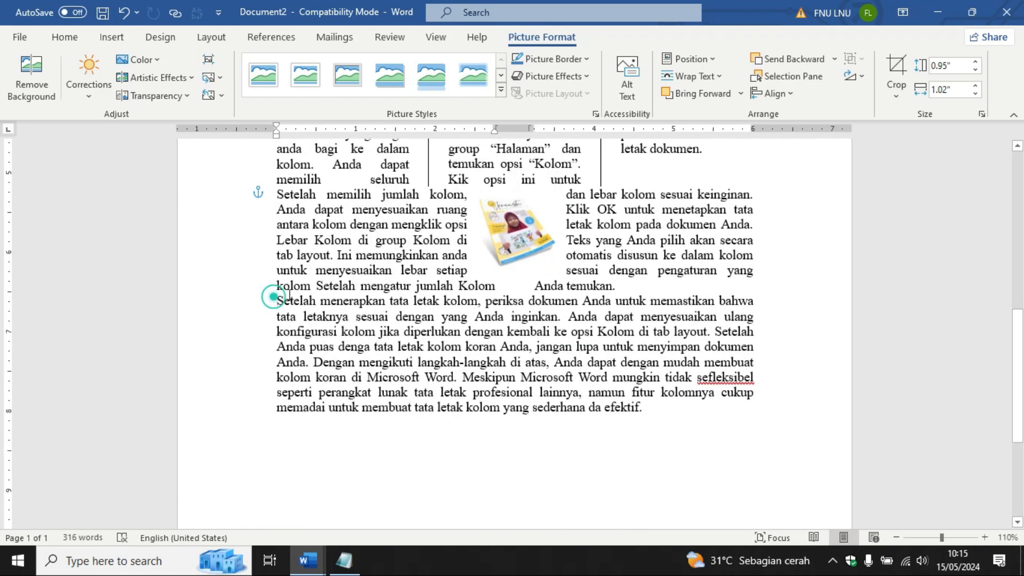
left_click(276, 298)
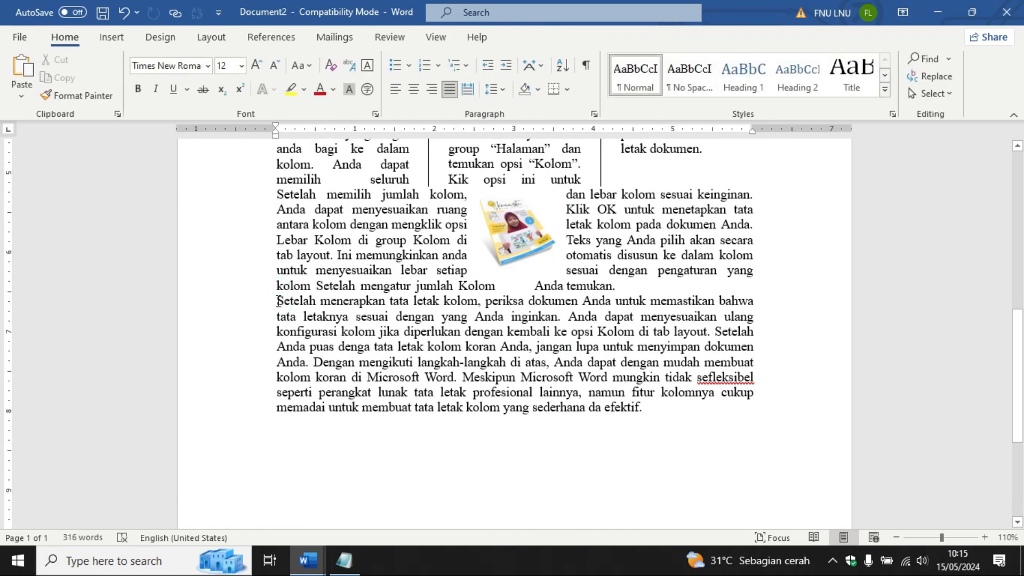
key("Return")
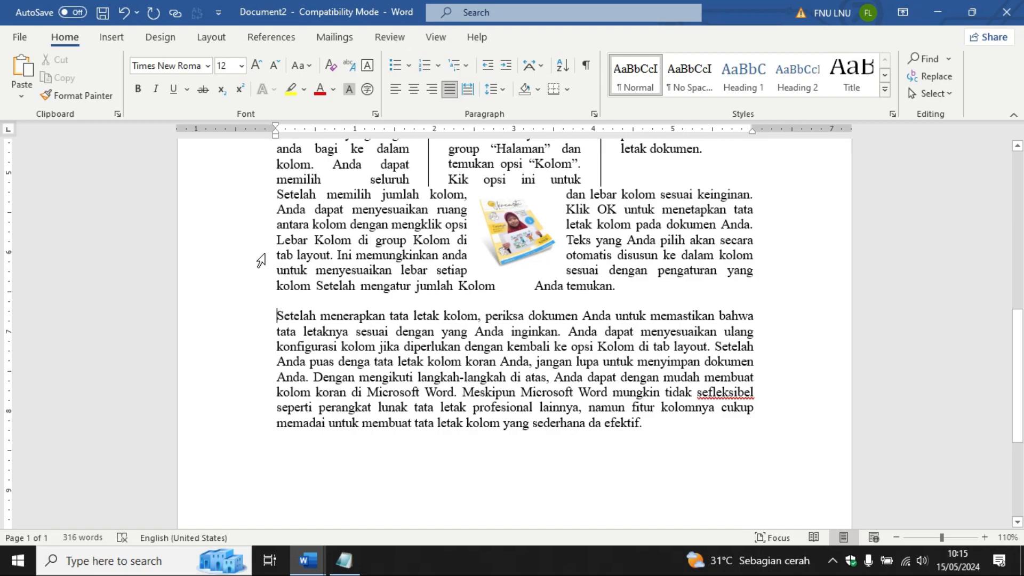
Step: Insert the picture images.jpg from the TUTORIAL WORD folder at the start of the last paragraph
left_click(122, 40)
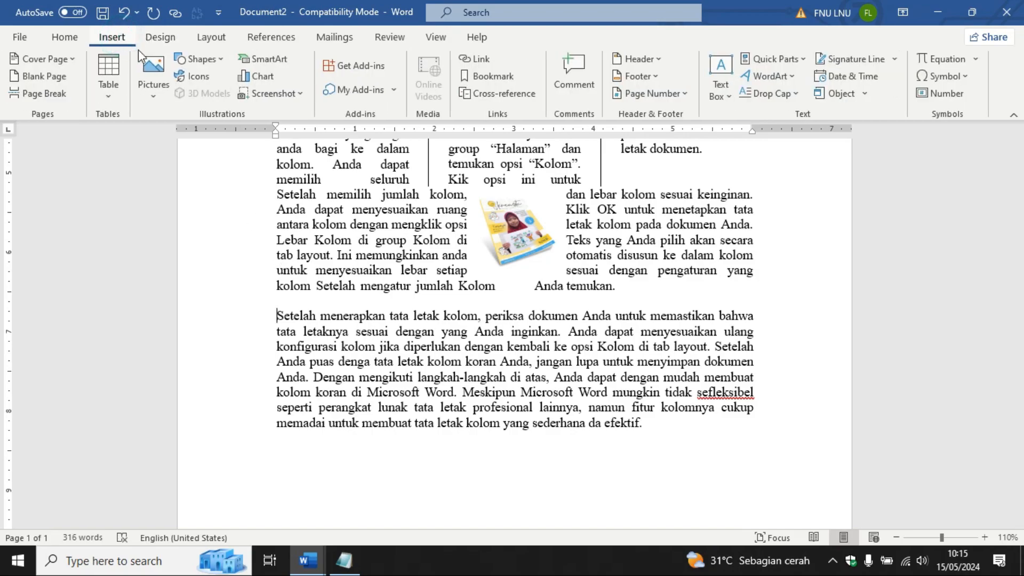
left_click(153, 80)
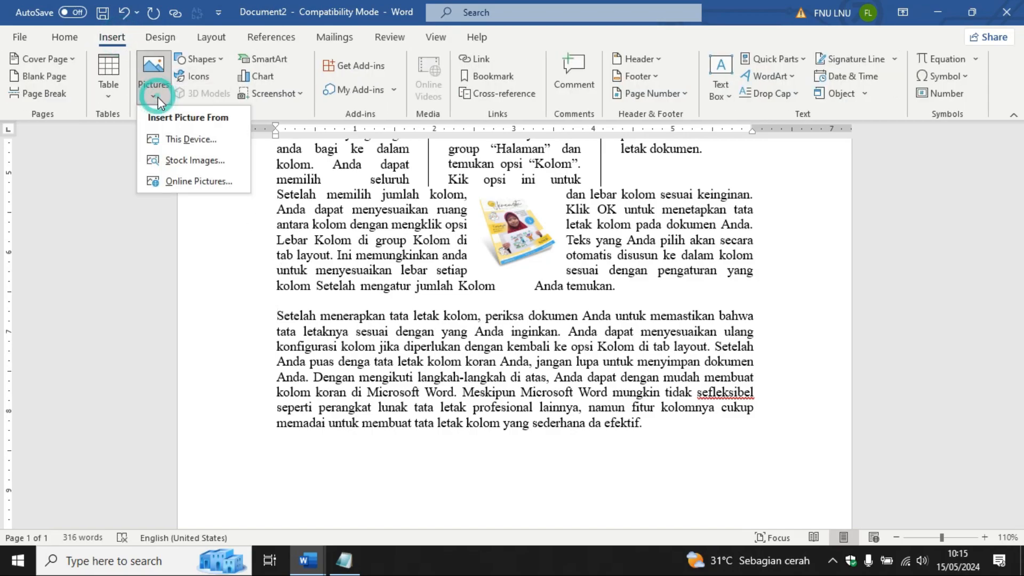
left_click(186, 141)
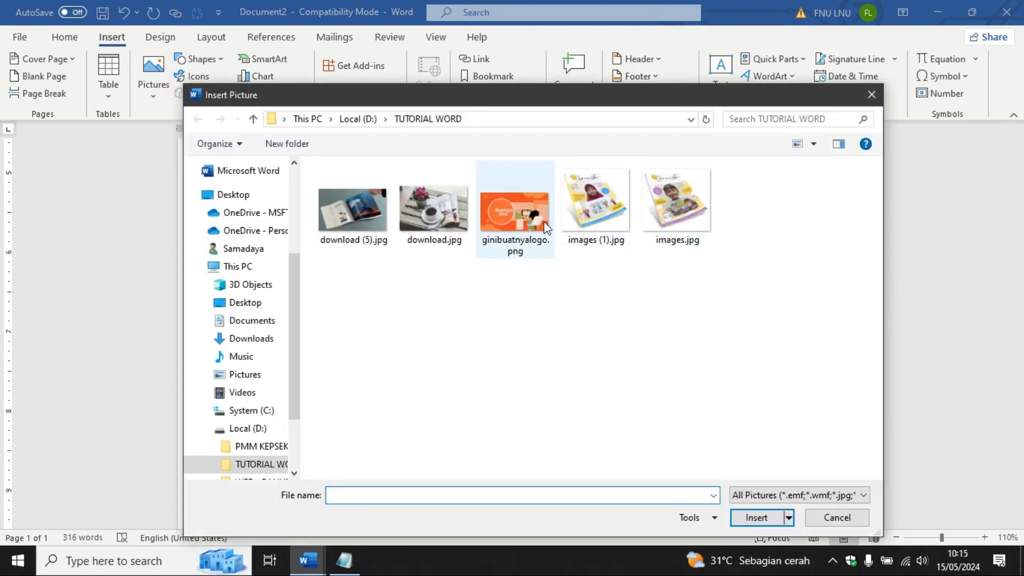
left_click(690, 202)
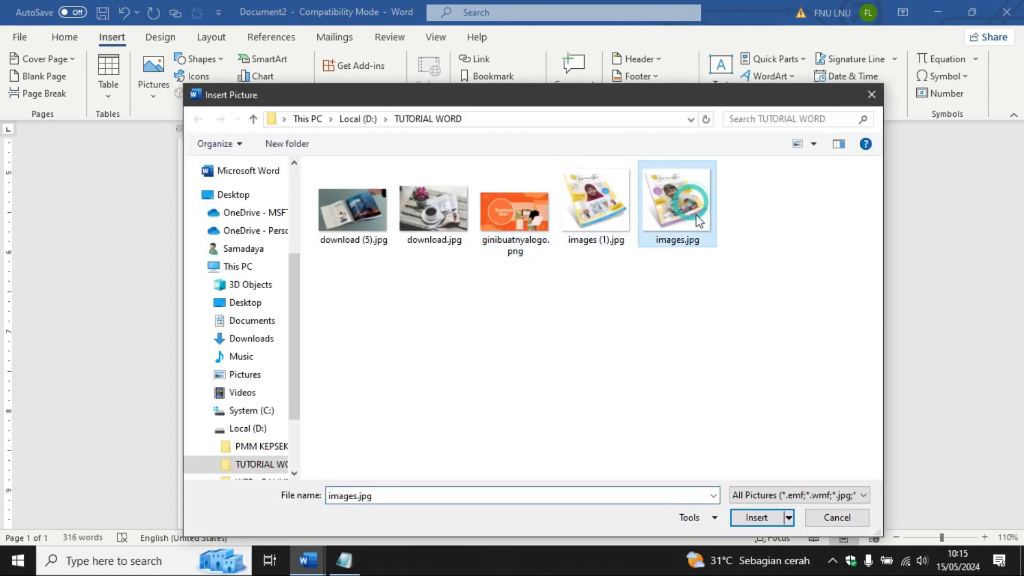
left_click(758, 519)
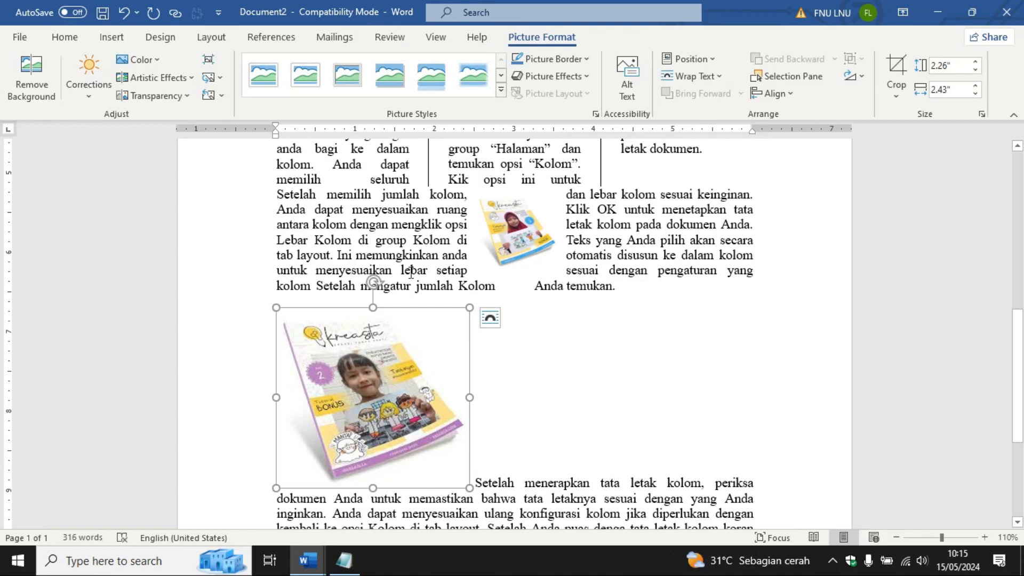
Step: Set the purple magazine picture's wrapping to Tight, shrink it, and place it at the left edge of the last paragraph
left_click(691, 77)
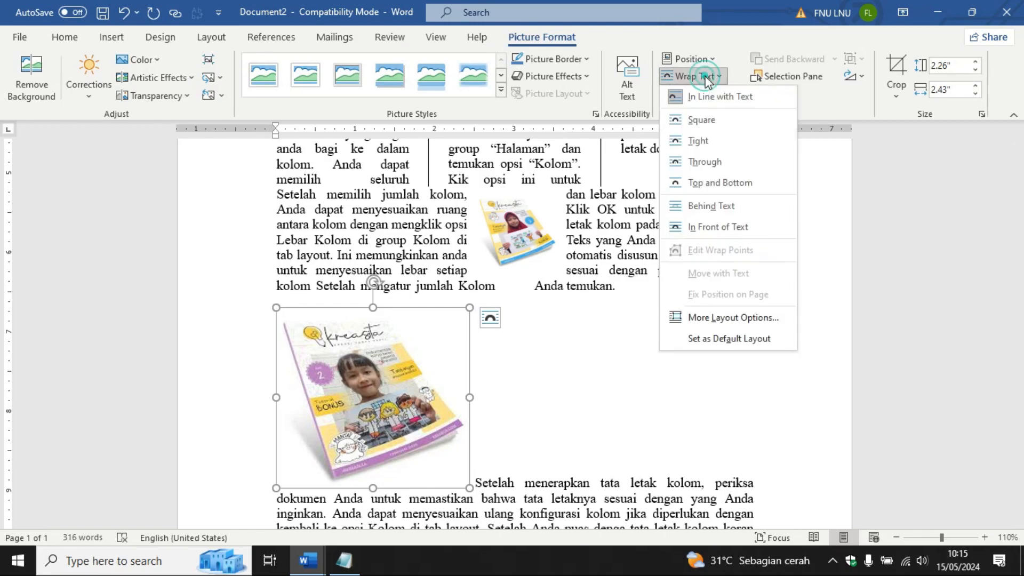
left_click(695, 142)
left_click_drag(278, 308, 380, 404)
left_click_drag(419, 441, 261, 416)
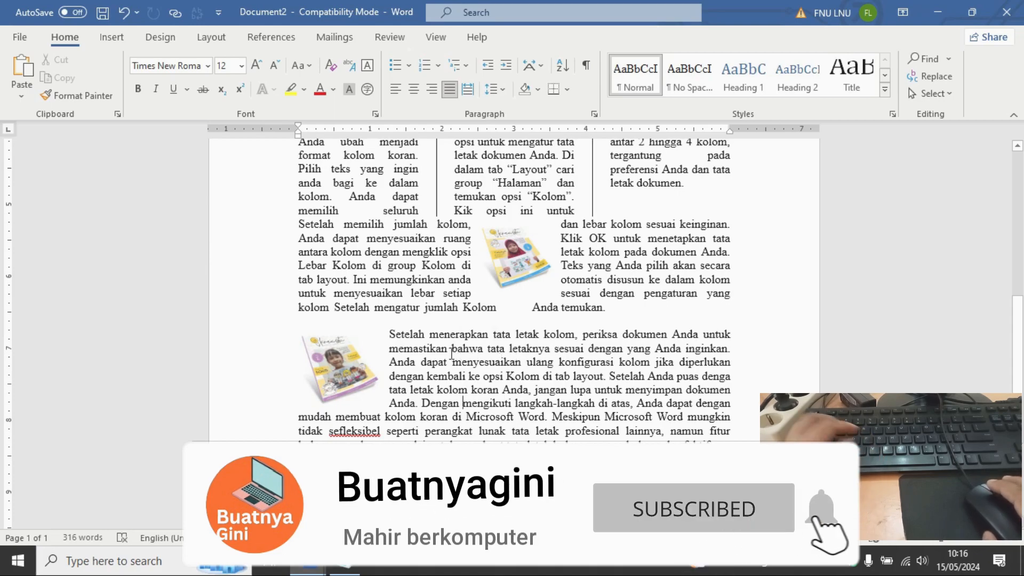
Step: Choose the red apple art as a box page border for the whole document
scroll(452, 352, "down", 5, "ctrl")
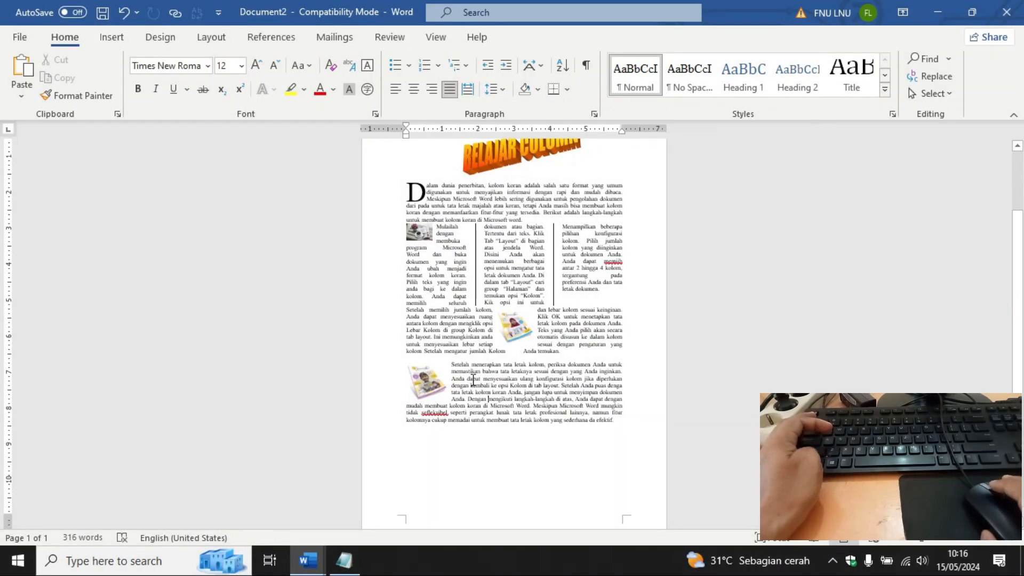
scroll(473, 380, "down", 2, "ctrl")
scroll(354, 223, "up", 2, "ctrl")
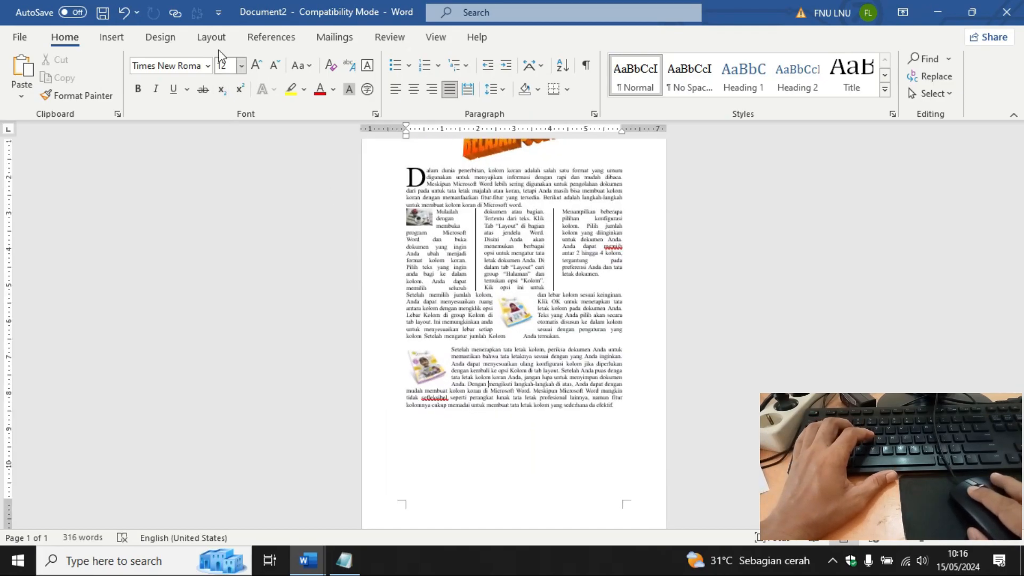
left_click(159, 37)
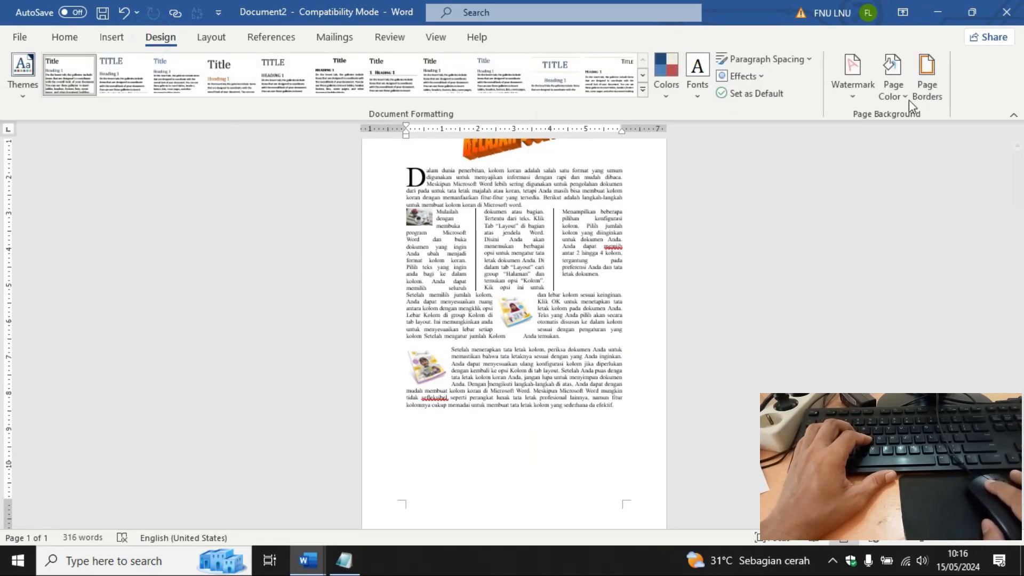
left_click(925, 90)
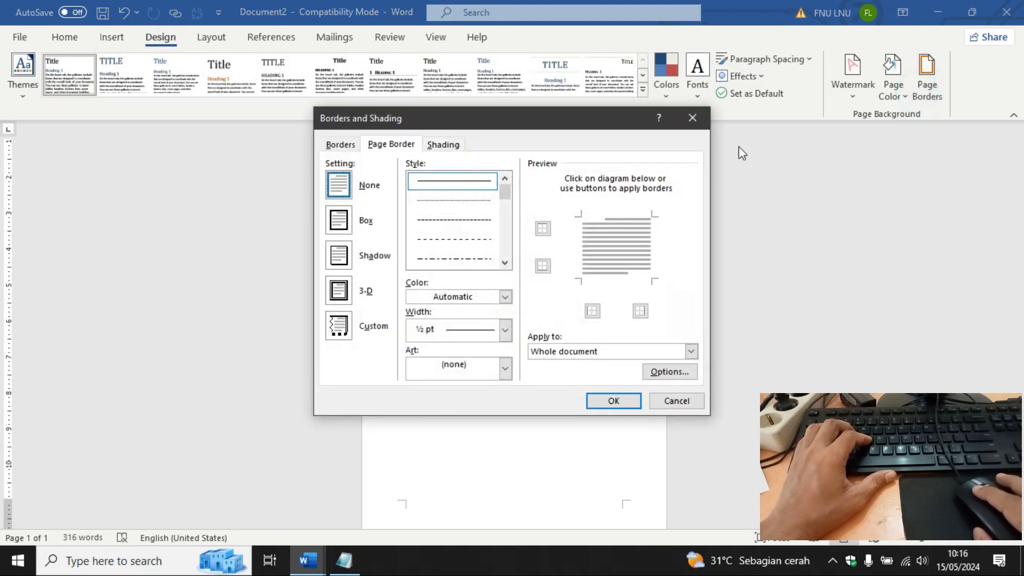
left_click(492, 371)
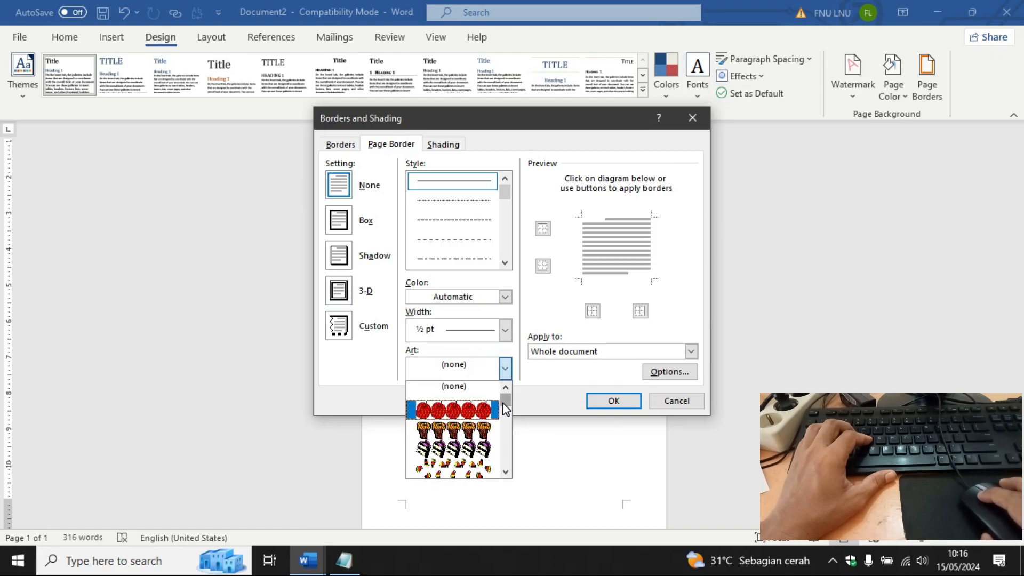
left_click(463, 410)
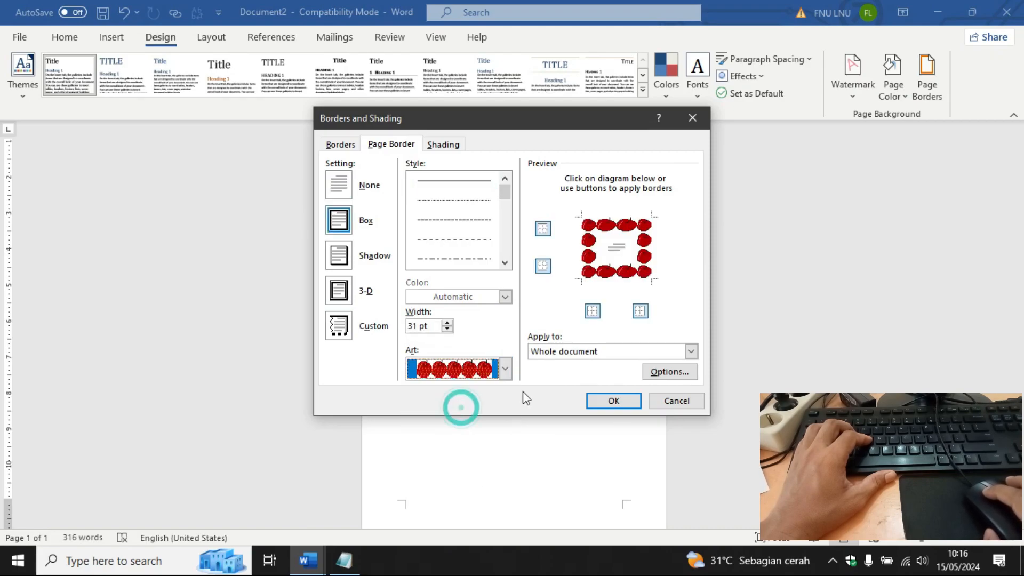
Step: Set the page border to be measured from Text and apply the apple border to the whole document
left_click(663, 374)
left_click(461, 193)
left_click(439, 203)
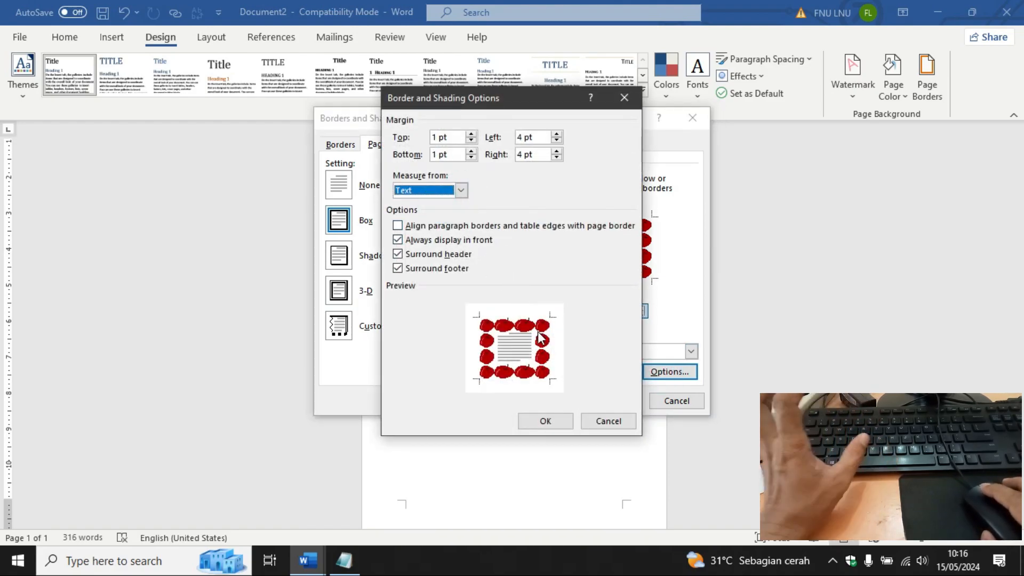
left_click(543, 422)
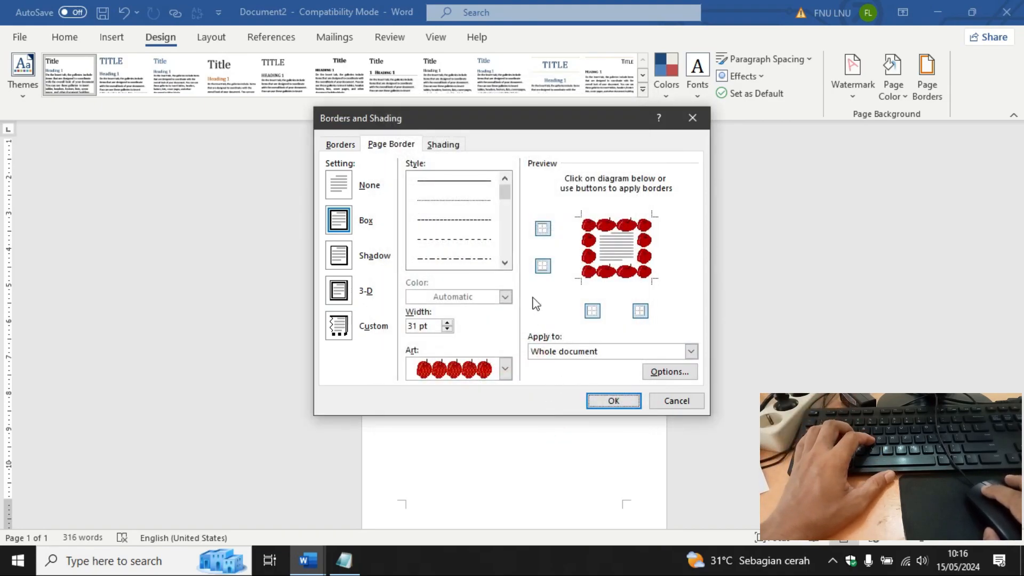
left_click(662, 371)
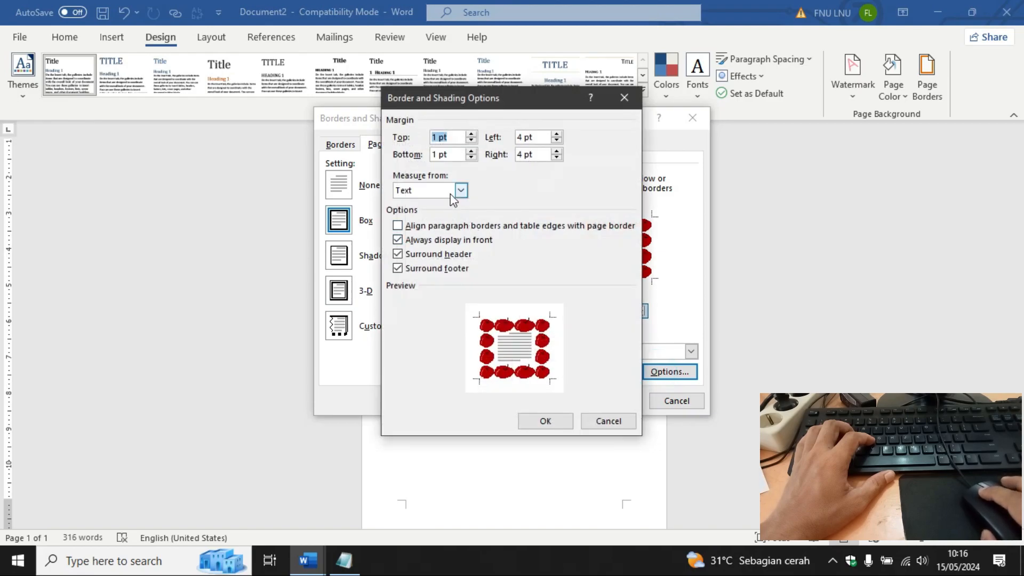
left_click(548, 421)
left_click_drag(433, 324, 405, 329)
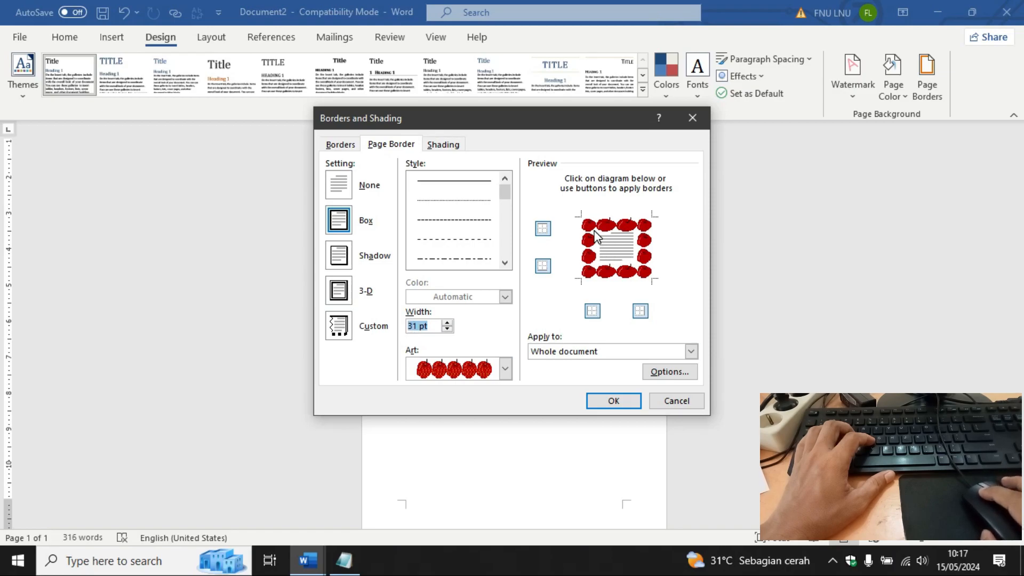
left_click(612, 404)
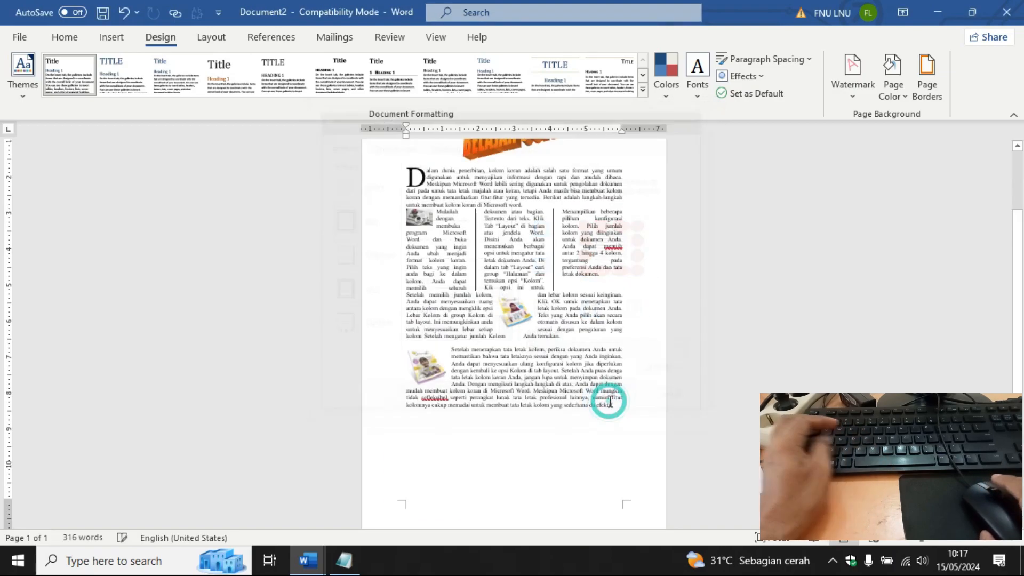
scroll(564, 370, "down", 3, "ctrl")
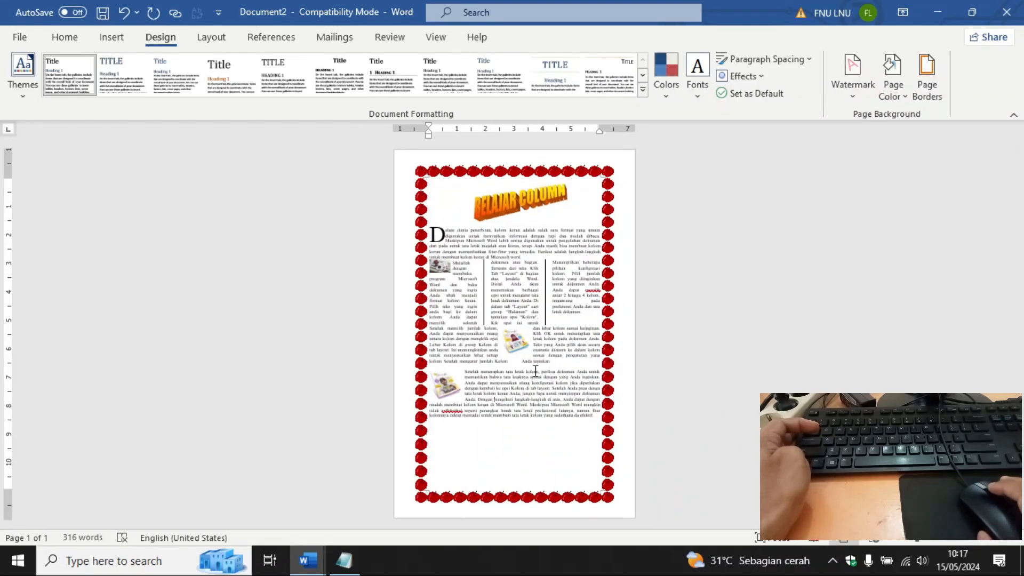
scroll(533, 370, "up", 5, "ctrl")
scroll(533, 369, "up", 2, "ctrl")
scroll(533, 370, "down", 4, "ctrl")
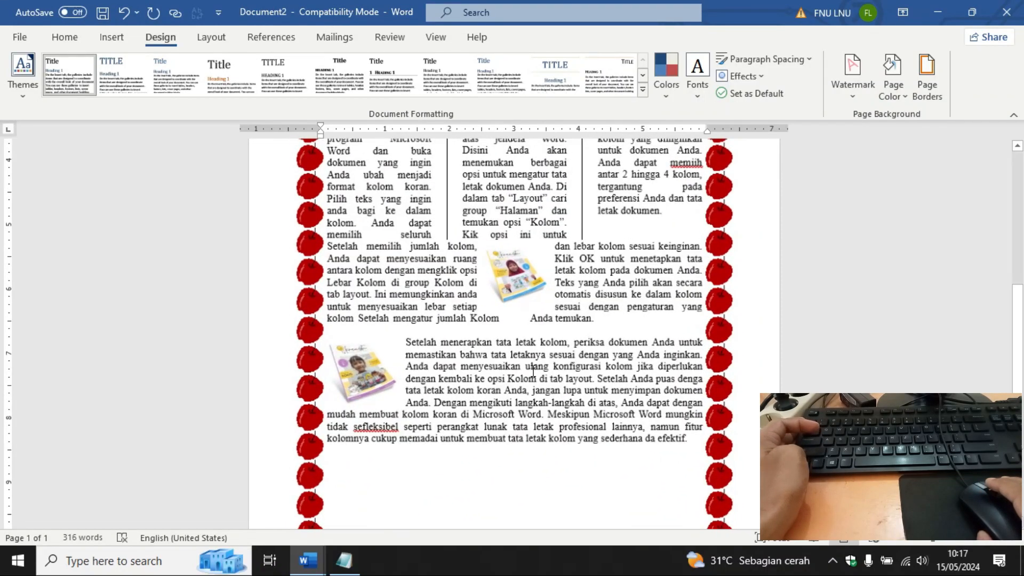
scroll(516, 348, "up", 2)
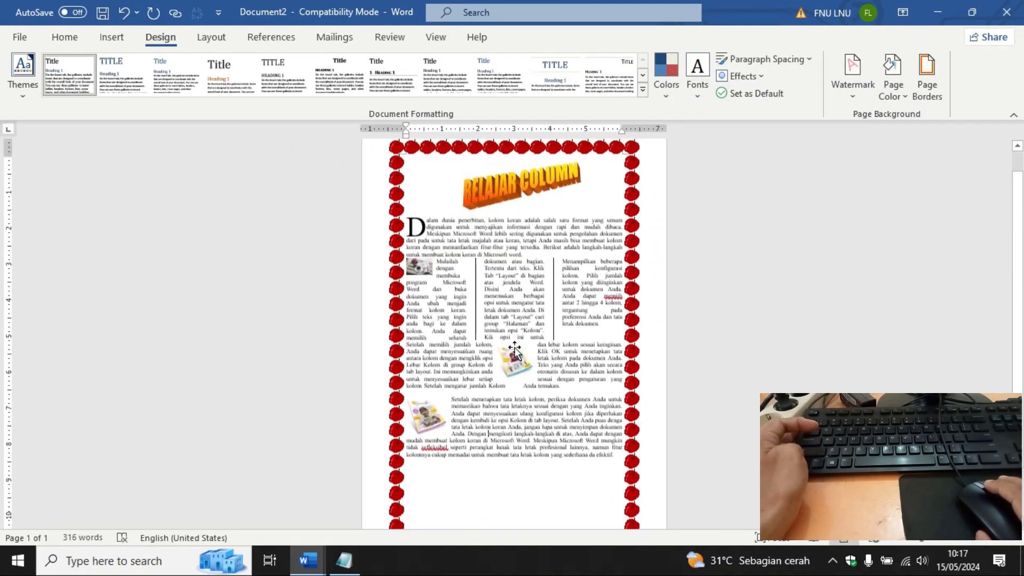